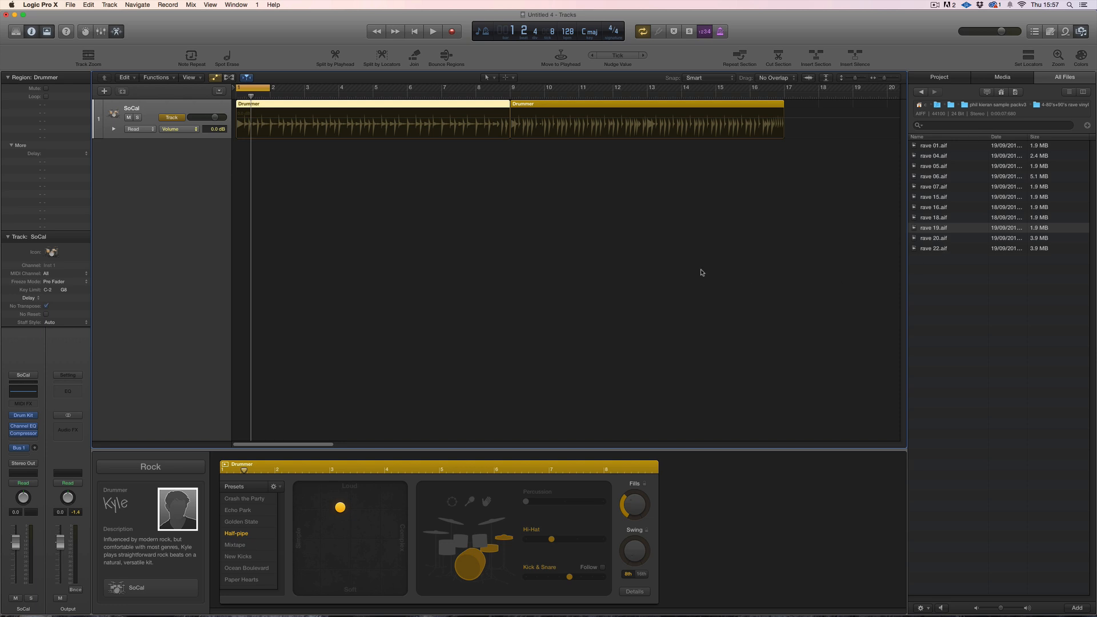
# Return to the project start and change the drummer to Magnus from the Electronic genre.
pyautogui.press('Return')
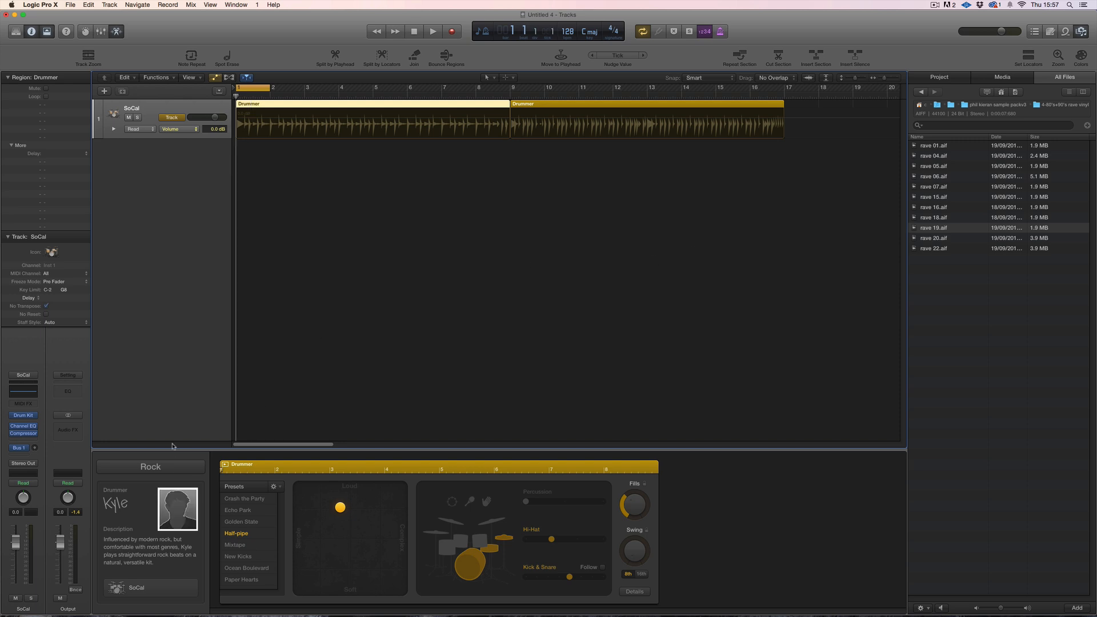
pyautogui.click(175, 467)
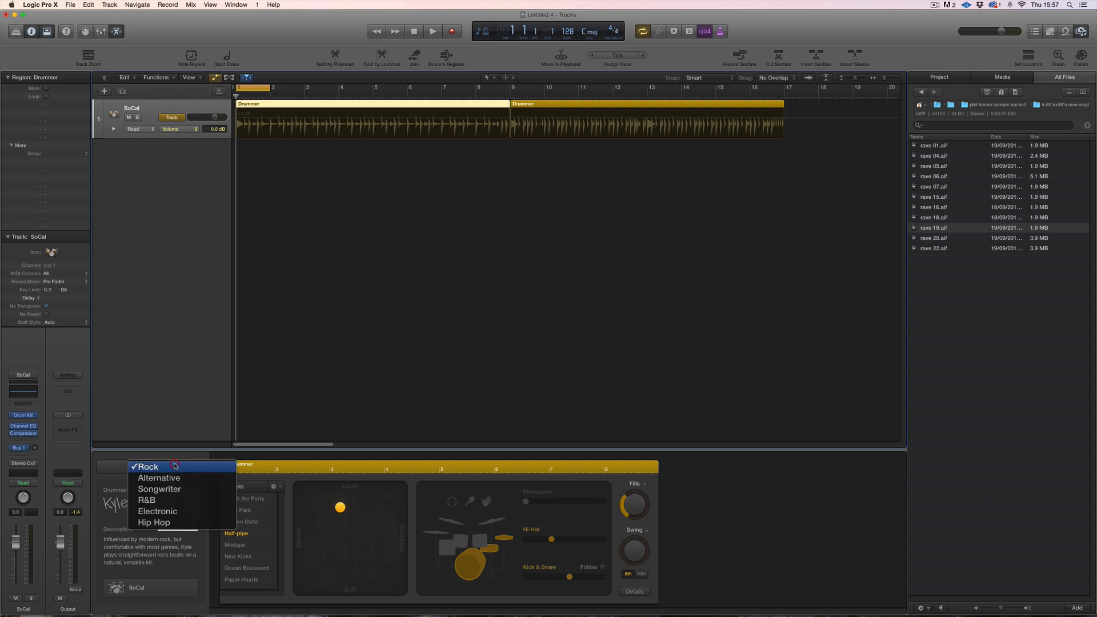
pyautogui.click(183, 514)
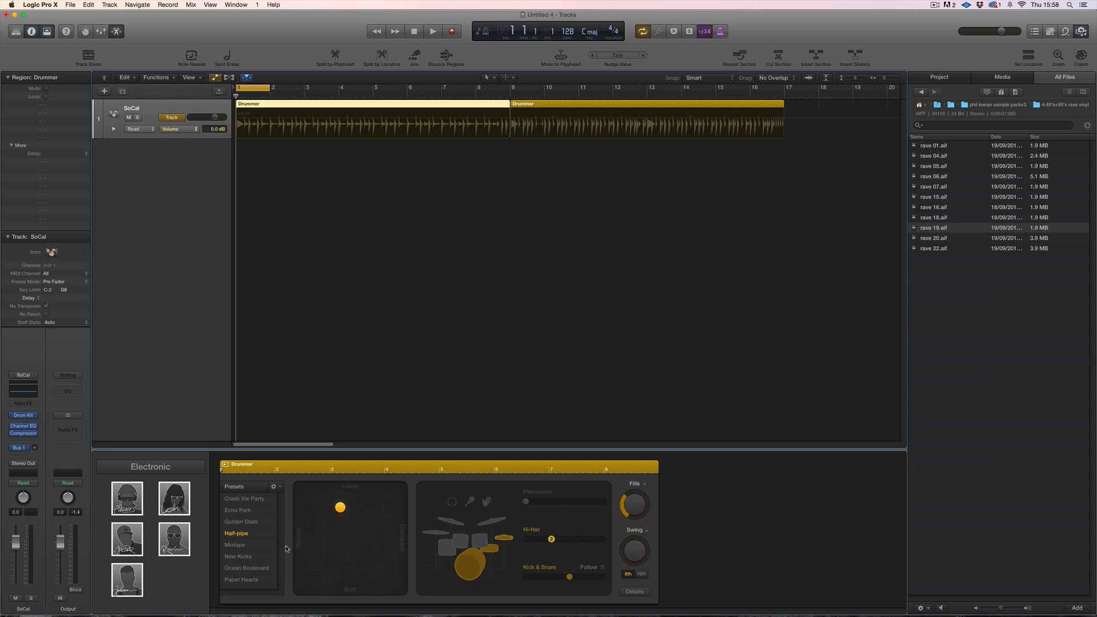
pyautogui.moveTo(330, 514); pyautogui.dragTo(362, 515)
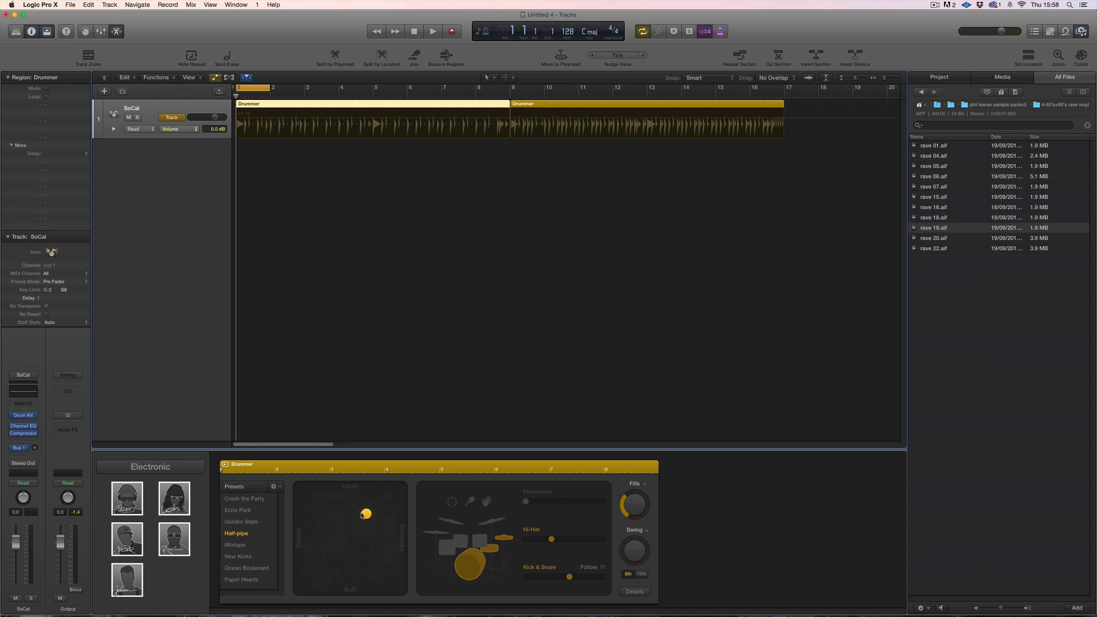
pyautogui.click(127, 498)
pyautogui.click(585, 229)
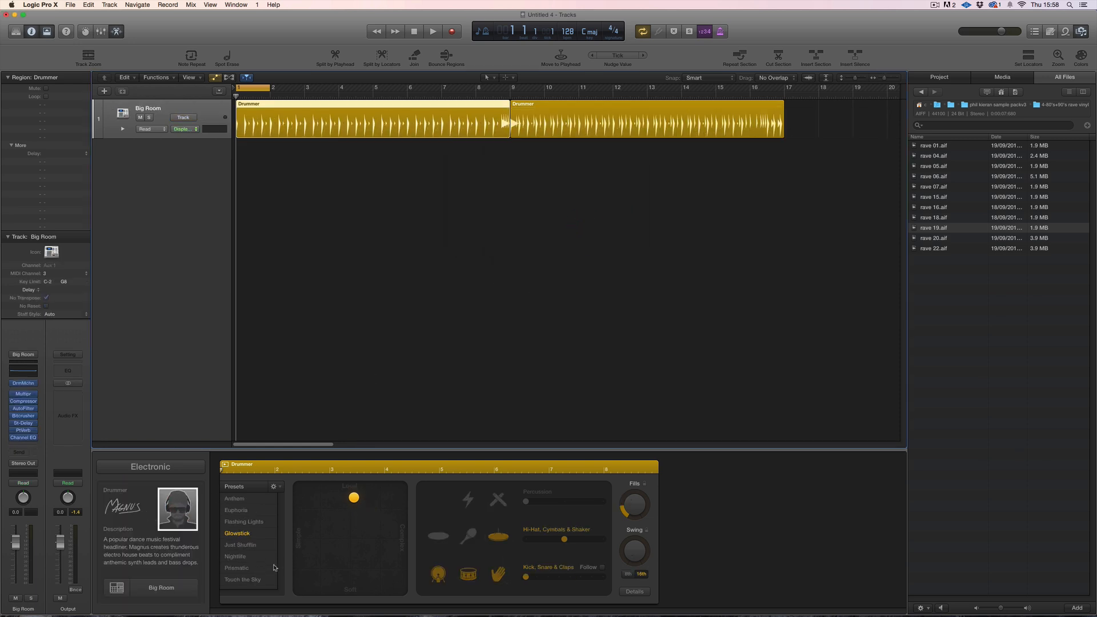
# Start playback and extend the cycle range over the whole first Drummer region, from bar 1 to bar 9.
pyautogui.press('space')
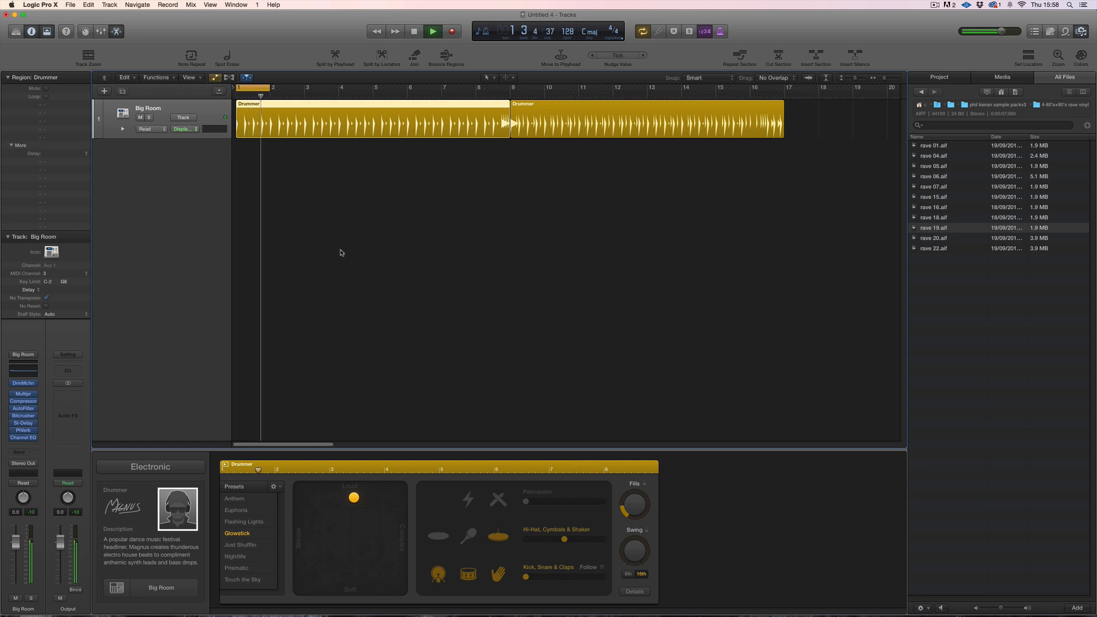
pyautogui.moveTo(269, 89); pyautogui.dragTo(506, 122)
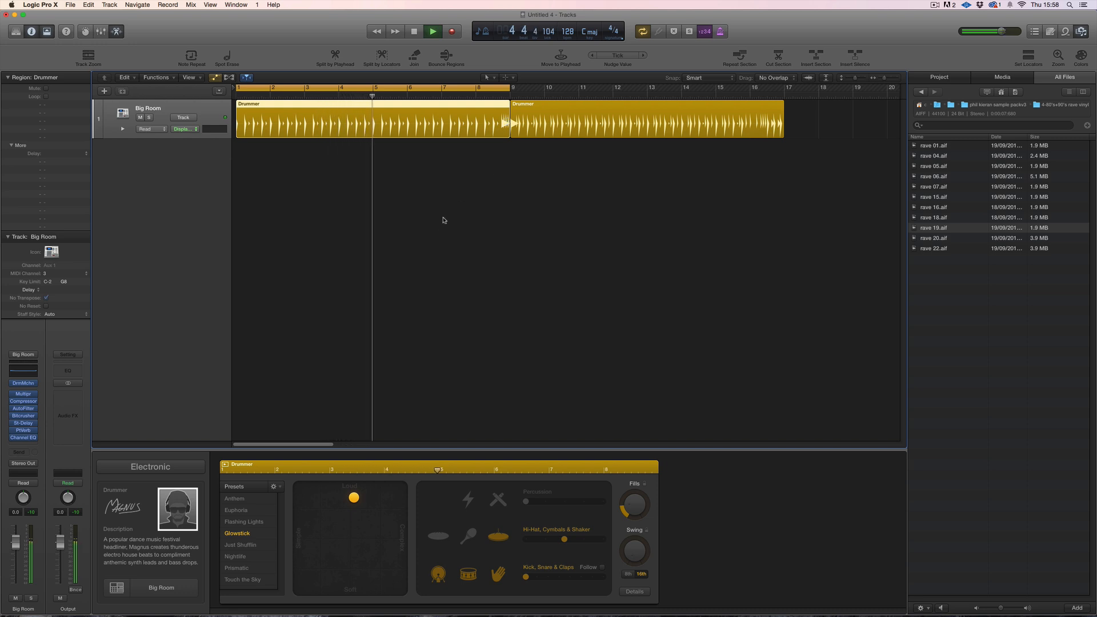
# Try a softer, more complex beat on the Drummer XY pad and listen to it.
pyautogui.click(355, 496)
pyautogui.moveTo(355, 498); pyautogui.dragTo(401, 546)
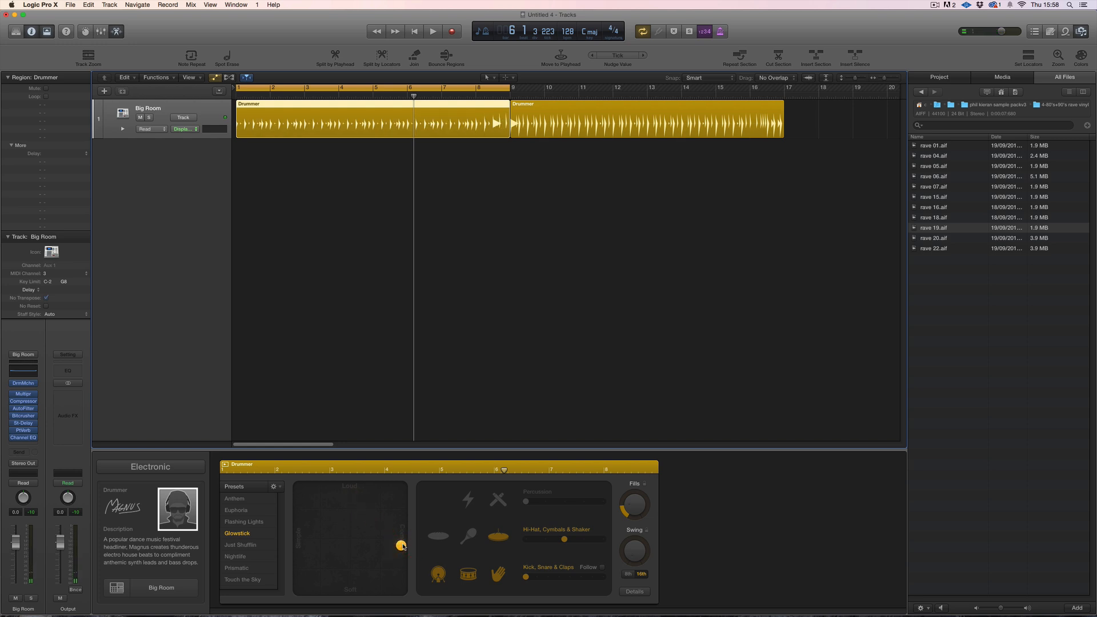
pyautogui.click(400, 546)
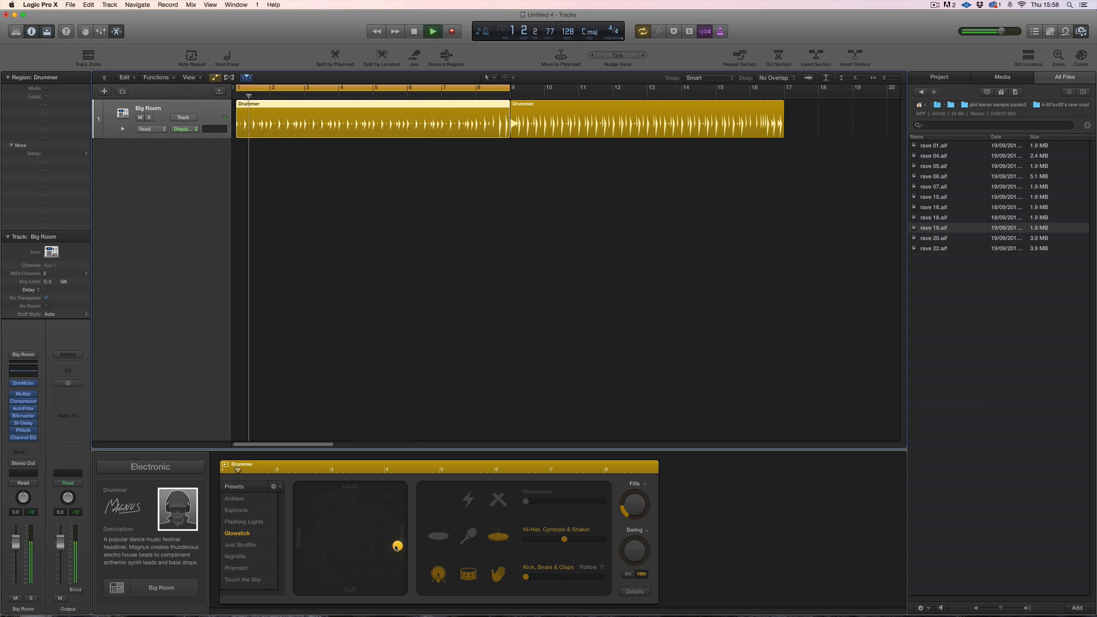
pyautogui.press('space')
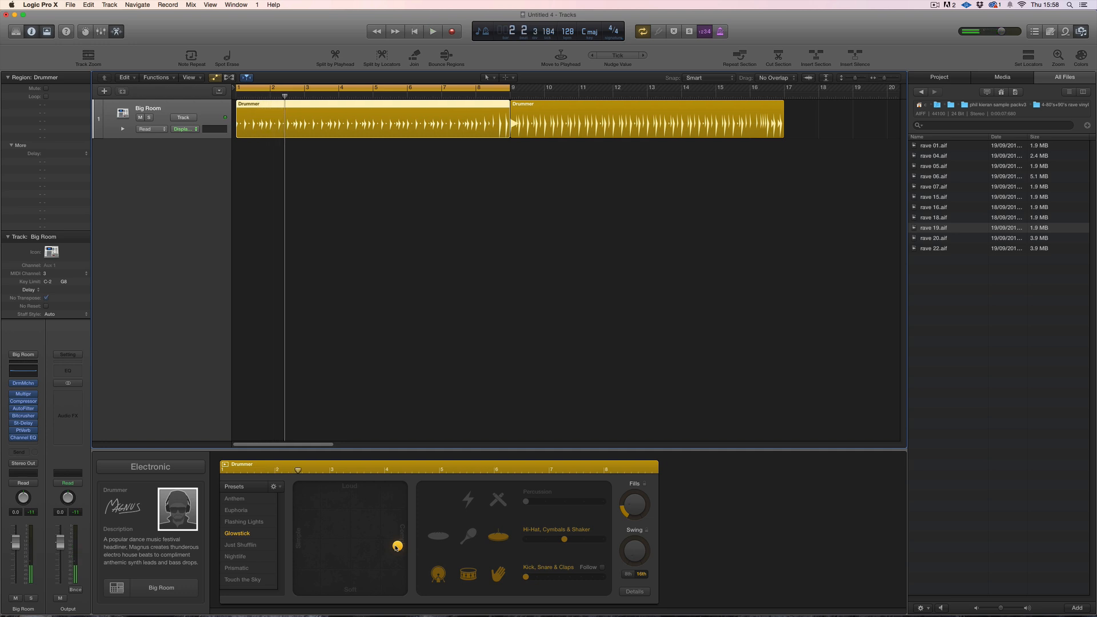
# Increase the swing and fills amounts and raise the Hi-Hat, Cymbals & Shaker pattern by one step during playback.
pyautogui.press('space')
pyautogui.press('space')
pyautogui.moveTo(636, 556); pyautogui.dragTo(637, 530)
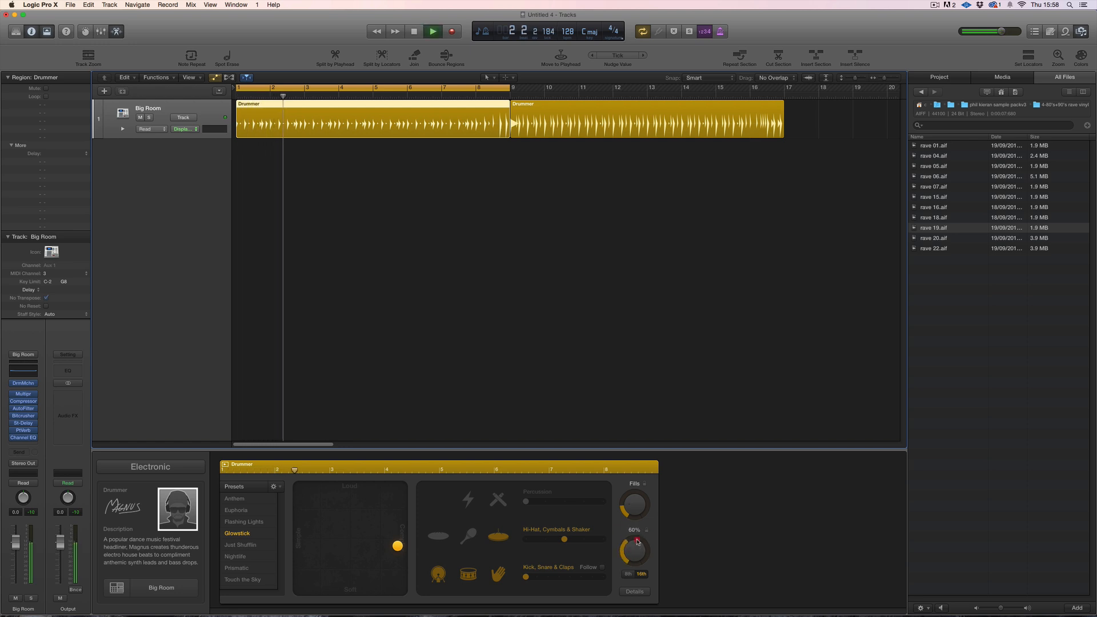
pyautogui.moveTo(567, 539); pyautogui.dragTo(589, 539)
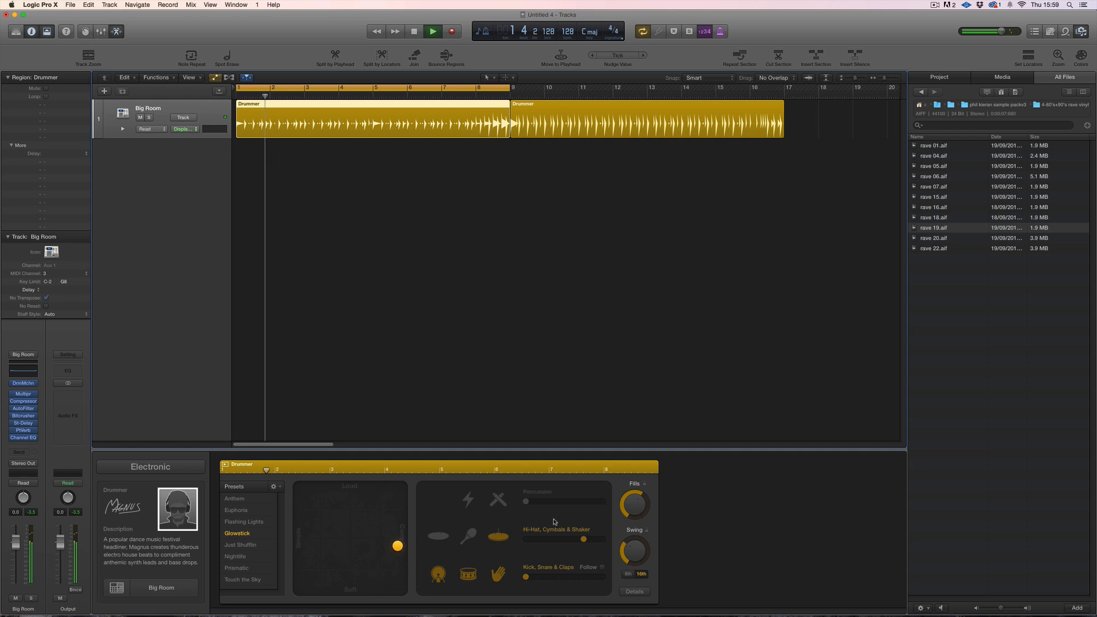
# Try a loud, simple beat on the XY pad, then a loud one midway between simple and complex.
pyautogui.moveTo(397, 546); pyautogui.dragTo(281, 480)
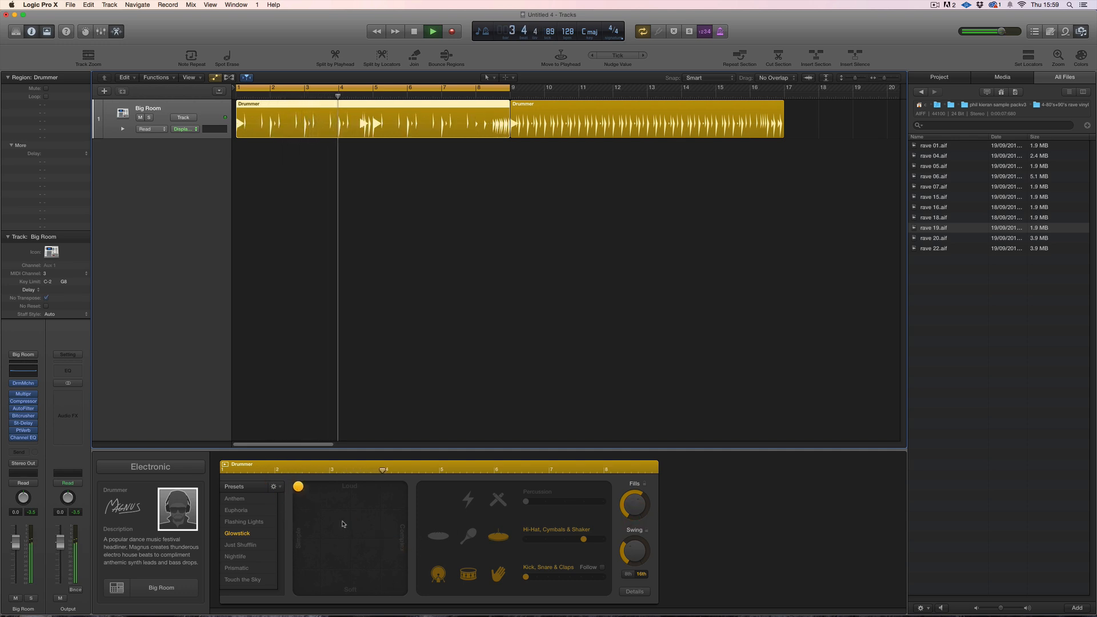
pyautogui.click(354, 487)
pyautogui.moveTo(355, 486); pyautogui.dragTo(360, 487)
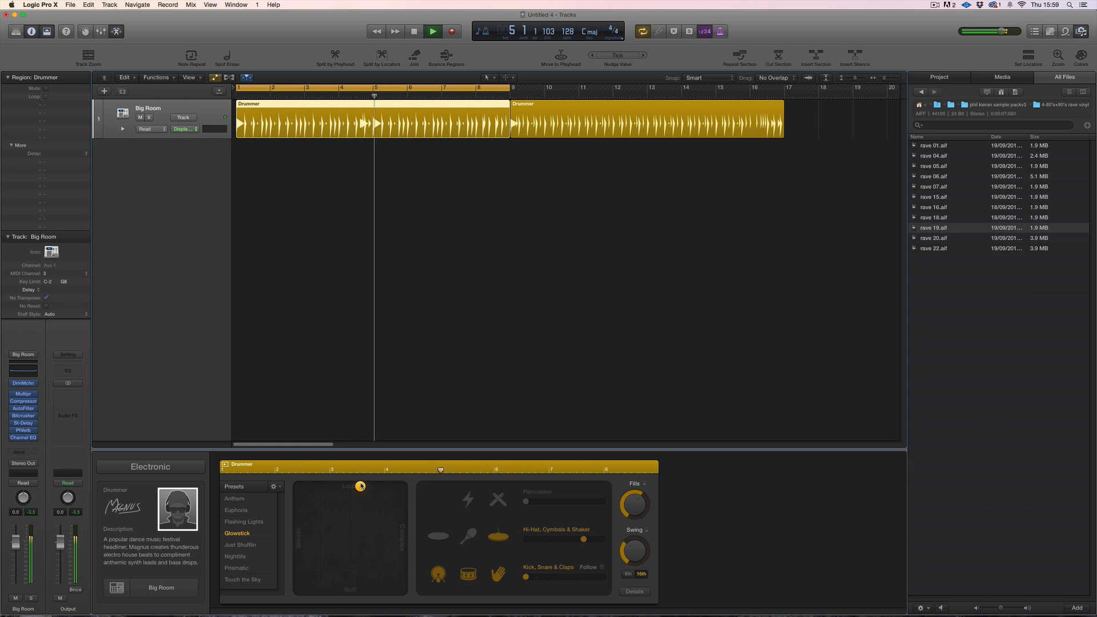
# Swap the hi-hat for the shaker in the drum kit and listen to the beat.
pyautogui.press('space')
pyautogui.click(470, 537)
pyautogui.click(497, 536)
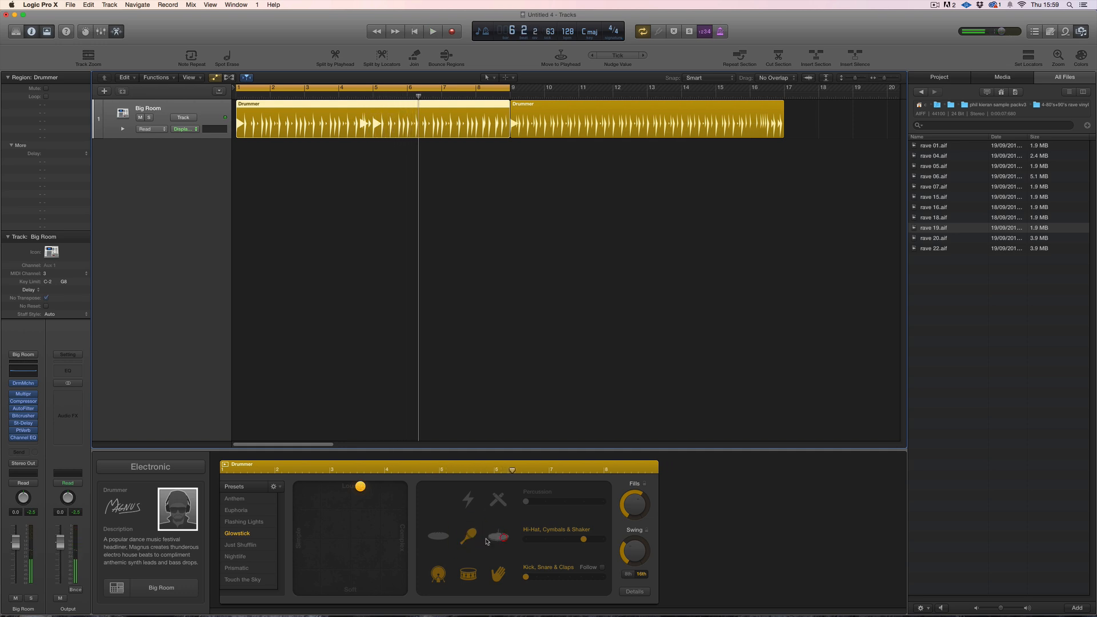
pyautogui.press('space')
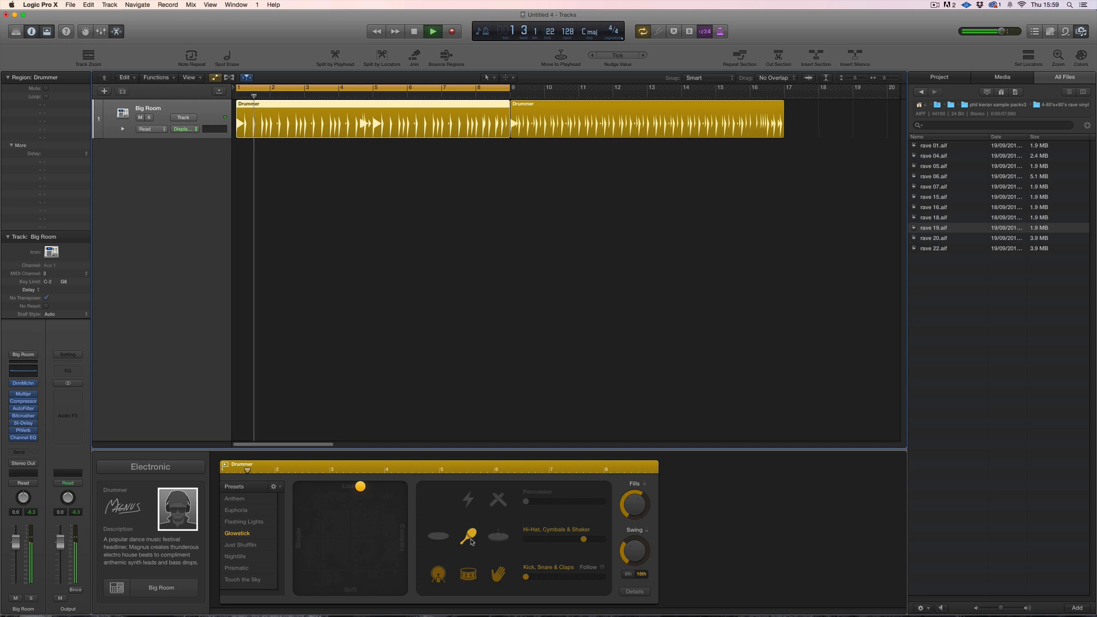
# Swap the shaker for the cymbals, listen to the beat, and turn the cymbals off.
pyautogui.press('space')
pyautogui.click(470, 537)
pyautogui.click(438, 536)
pyautogui.press('space')
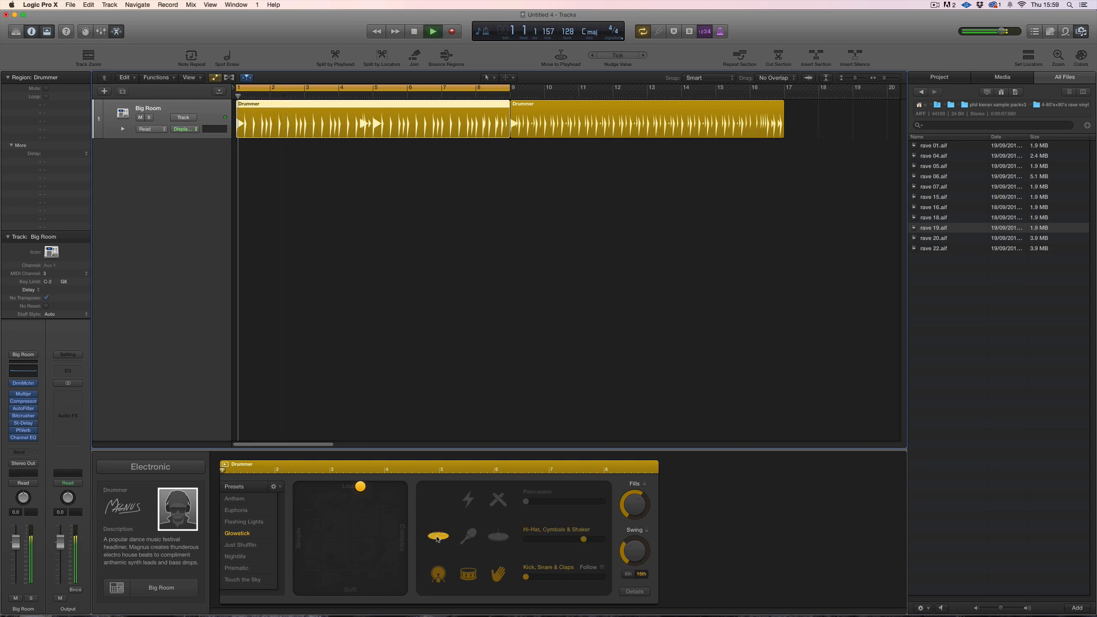
pyautogui.press('space')
pyautogui.click(438, 537)
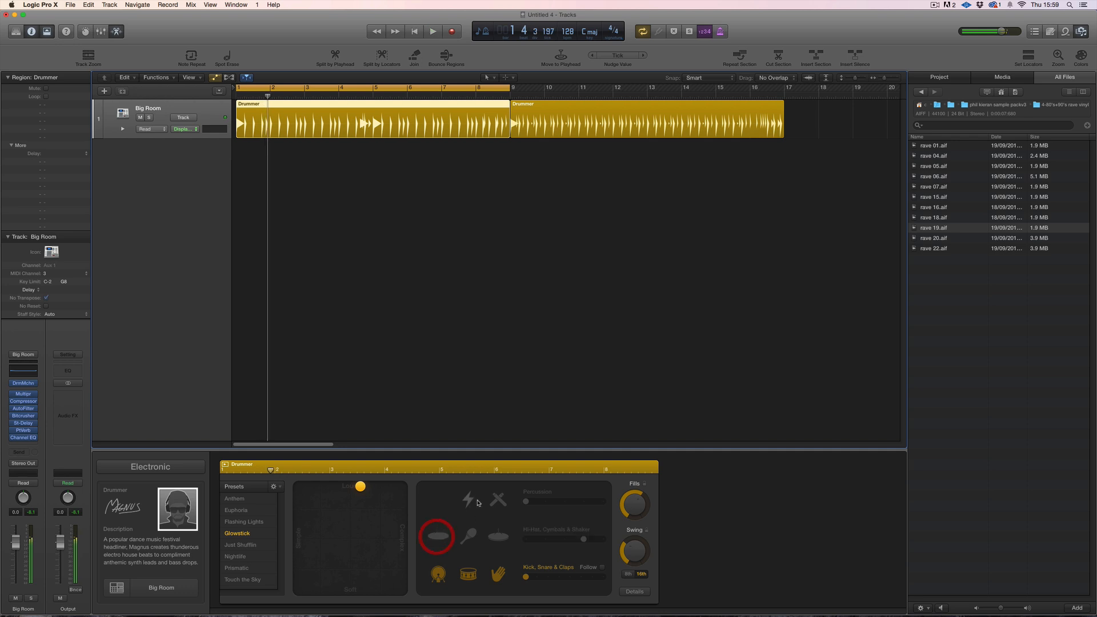
# Enable percussion one complexity step up and switch it from the lightning-bolt sound to the crossed-sticks sound.
pyautogui.click(469, 500)
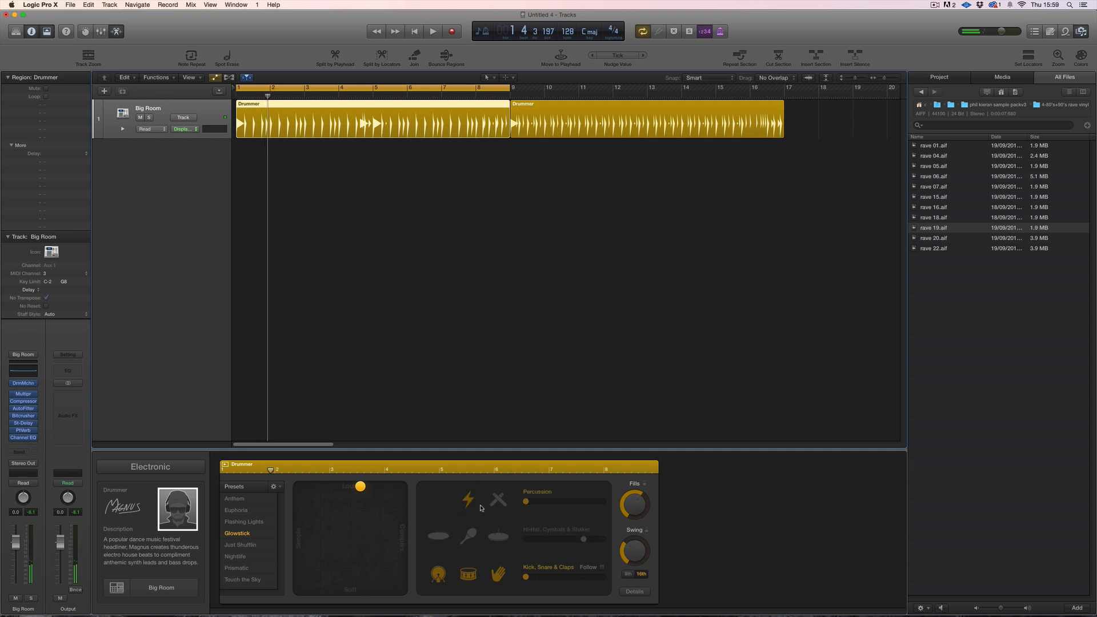
pyautogui.press('space')
pyautogui.click(552, 503)
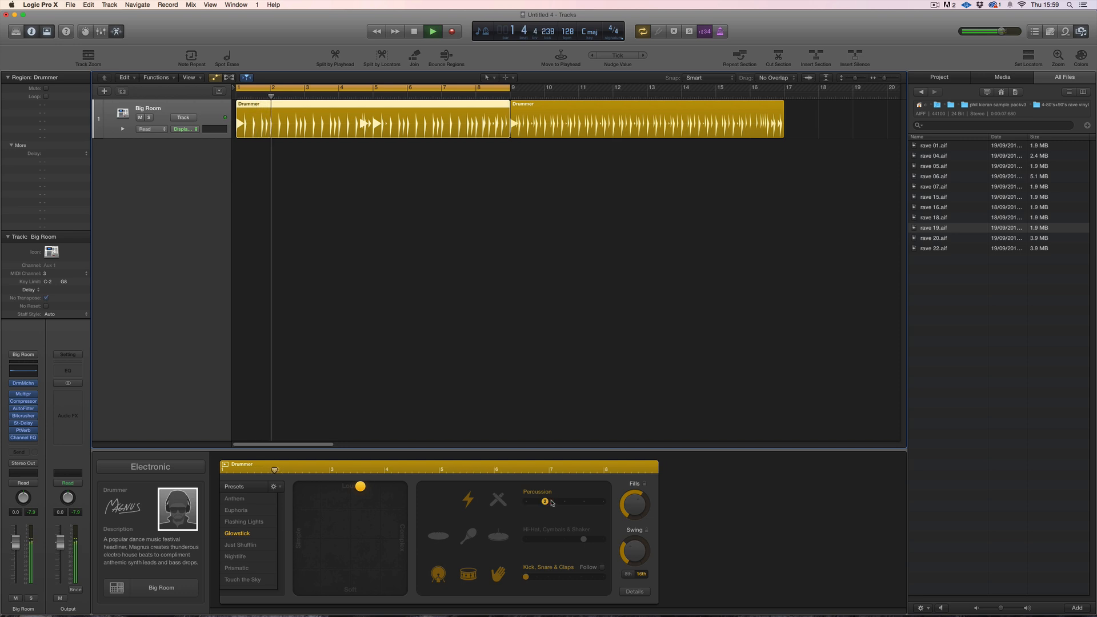
pyautogui.press('space')
pyautogui.click(498, 501)
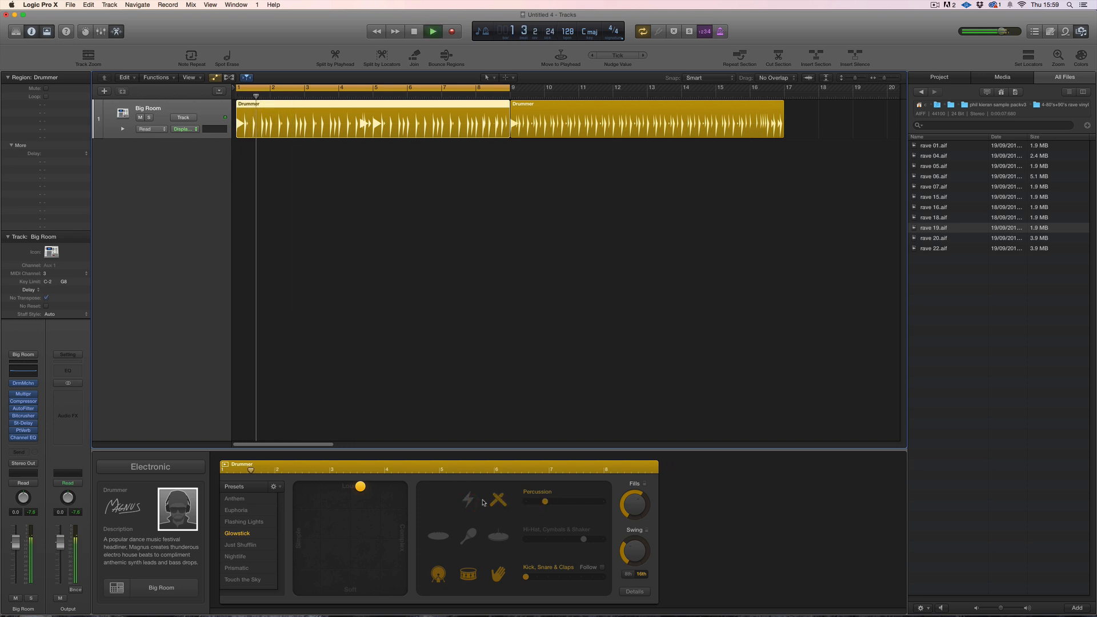
pyautogui.press('space')
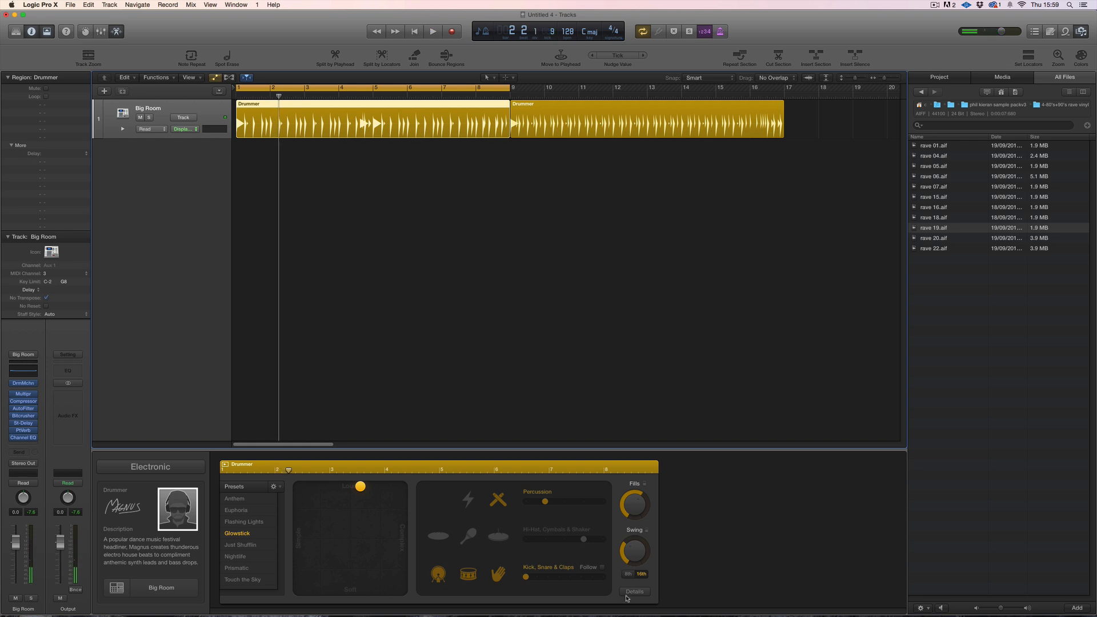
# Re-enable the hi-hat at the middle pattern setting and make the beat loud and complex on the XY pad.
pyautogui.click(559, 540)
pyautogui.click(497, 536)
pyautogui.moveTo(360, 486); pyautogui.dragTo(395, 486)
pyautogui.press('space')
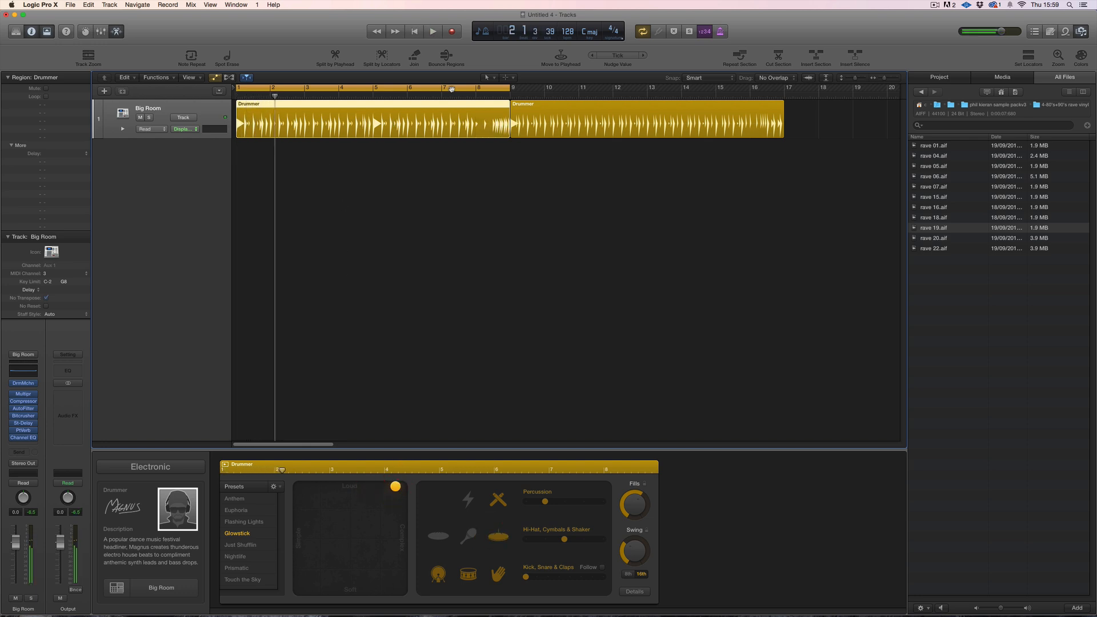
# Shorten the cycle range to the first bar and convert the first Drummer region to a MIDI region.
pyautogui.moveTo(508, 90); pyautogui.dragTo(270, 114)
pyautogui.press('space')
pyautogui.rightClick(270, 114)
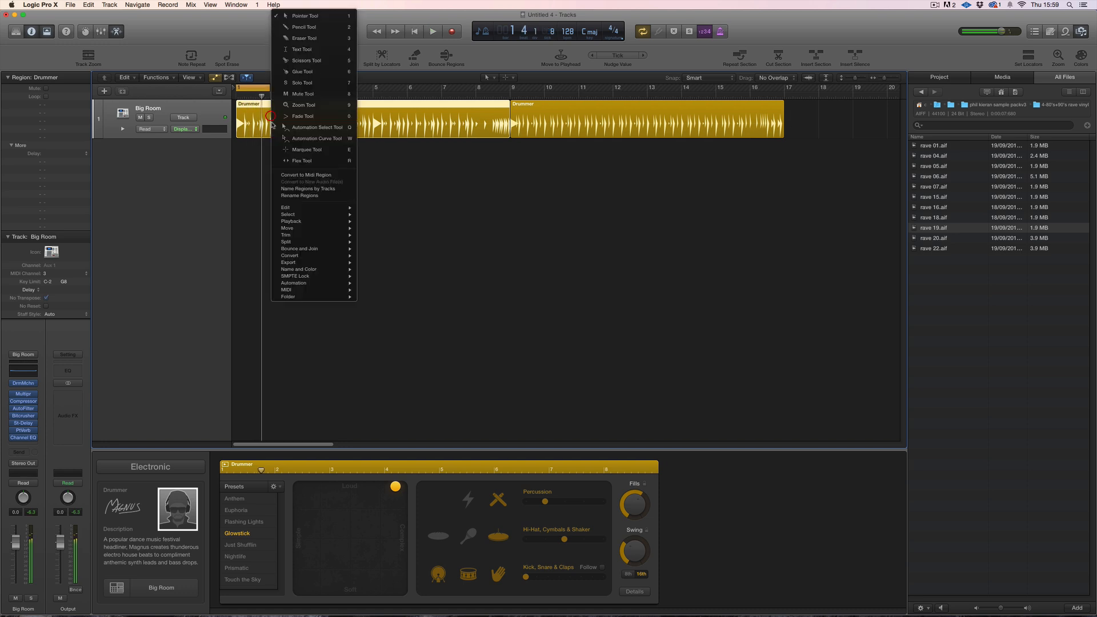
pyautogui.click(312, 175)
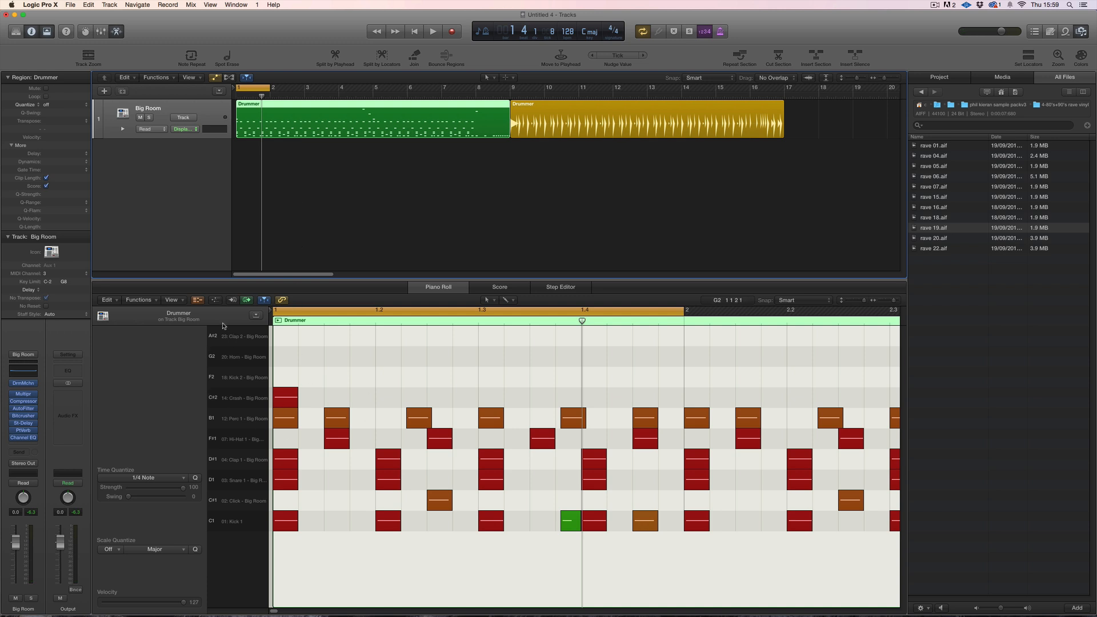
# Examine the individual drum sounds in the Piano Roll by selecting the Perc 1, Kick 1, Click and Kick 2 rows.
pyautogui.click(243, 426)
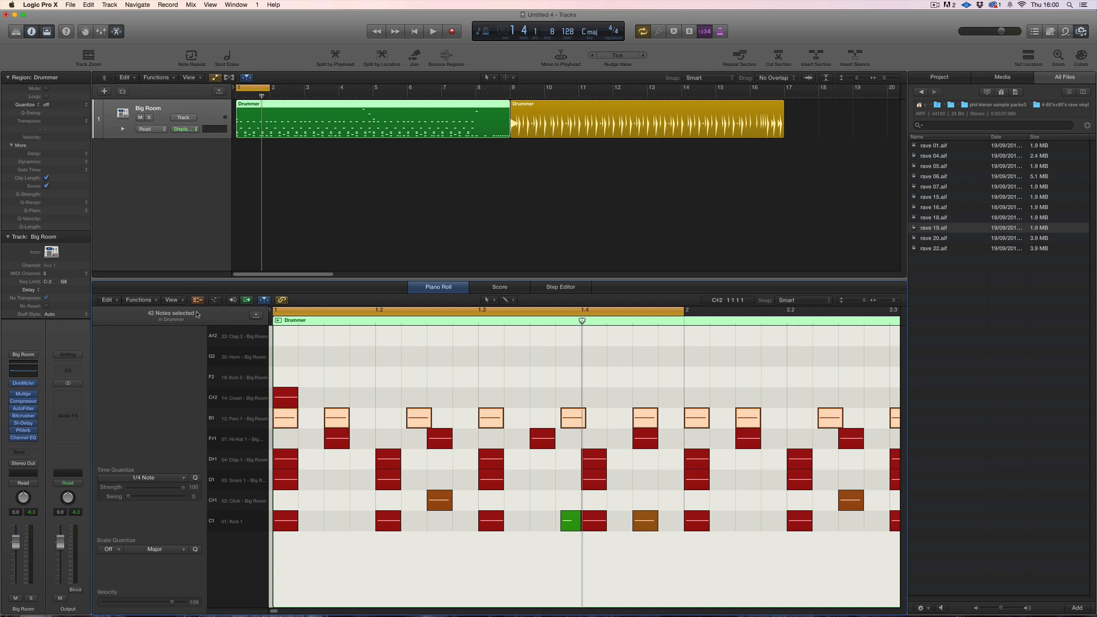
pyautogui.click(197, 300)
pyautogui.click(197, 300)
pyautogui.click(245, 522)
pyautogui.click(240, 505)
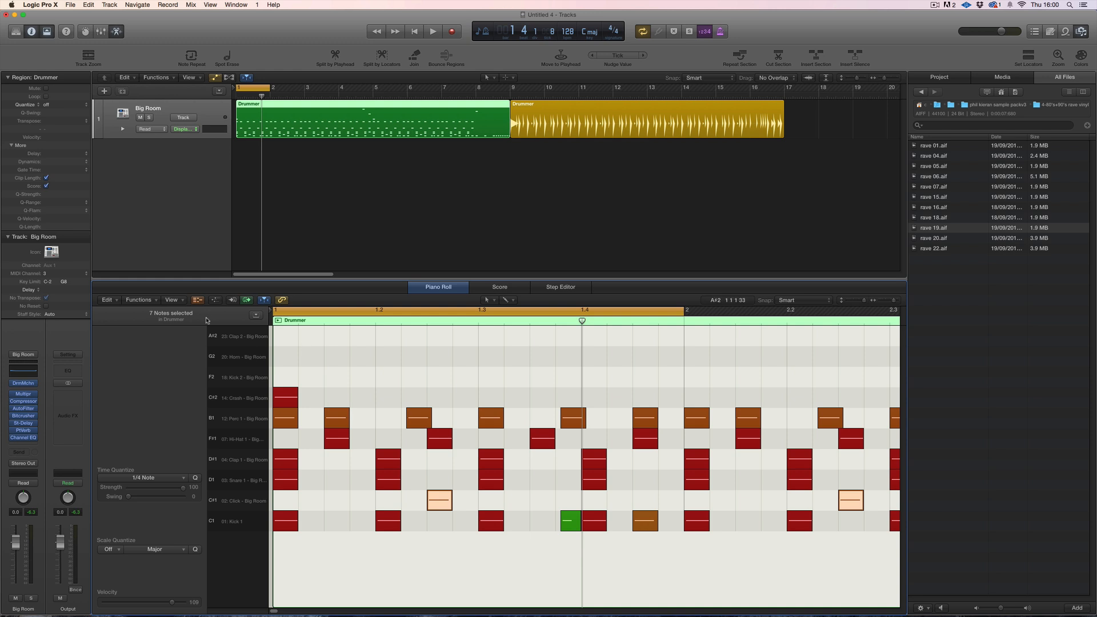
pyautogui.click(240, 377)
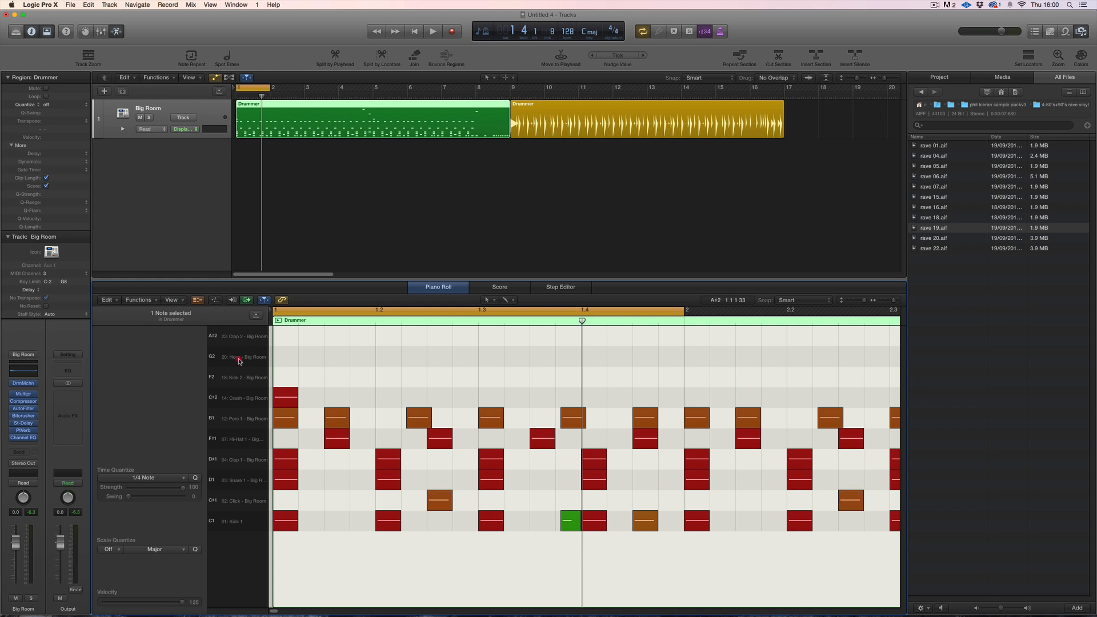
# Show every drum row in the Piano Roll and audition one of the unused sounds in the upper octave.
pyautogui.click(197, 300)
pyautogui.click(198, 301)
pyautogui.click(198, 302)
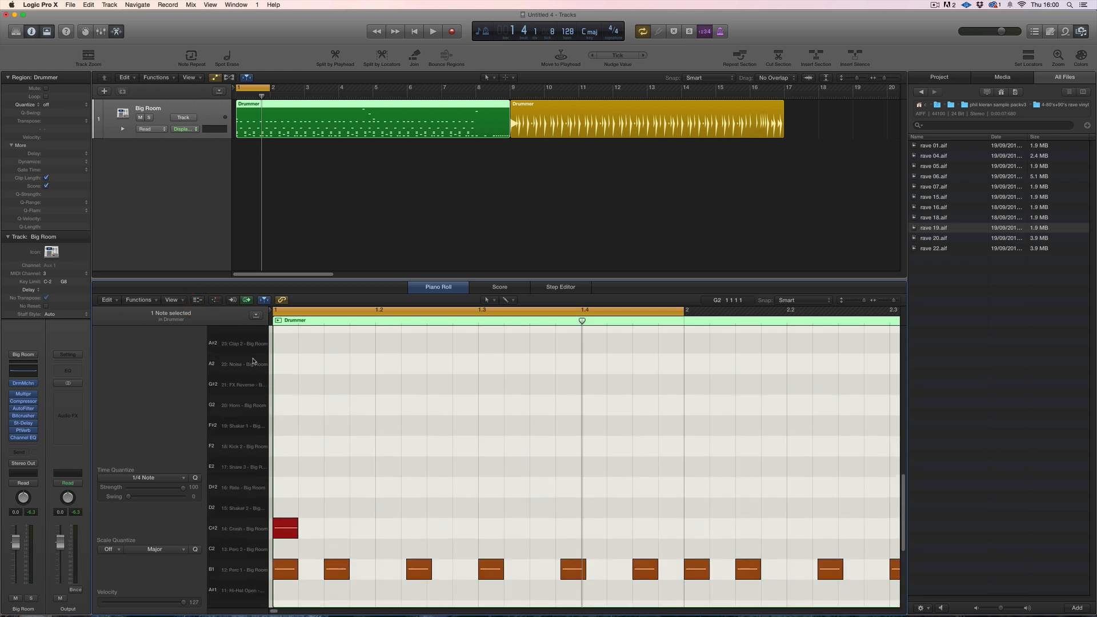
pyautogui.click(251, 353)
pyautogui.scroll(5, 246, 346)
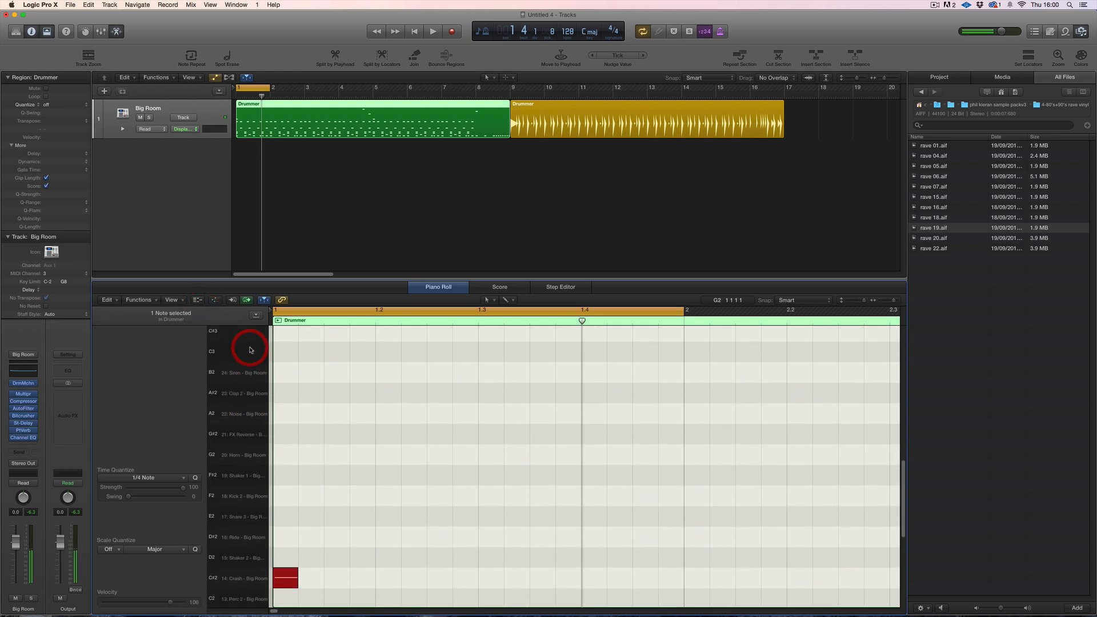
# Pencil two B2 notes into bar 1, just before beat 2 and midway between beats 3 and 4, and play them with only used rows shown.
pyautogui.rightClick(370, 435)
pyautogui.click(399, 442)
pyautogui.click(352, 426)
pyautogui.click(531, 425)
pyautogui.press('space')
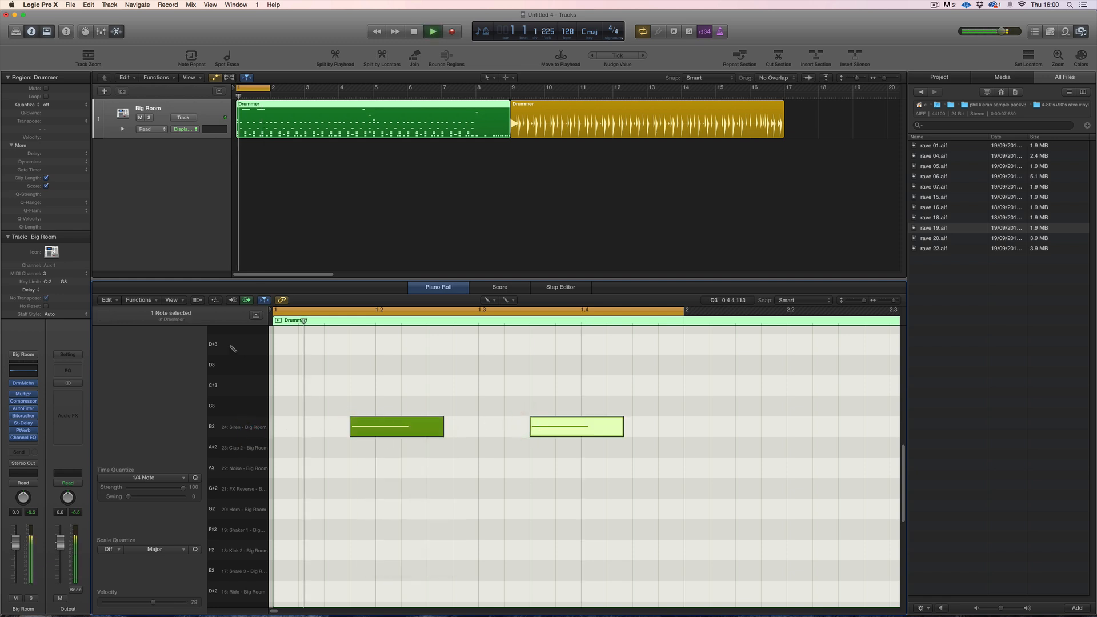
pyautogui.click(197, 300)
pyautogui.press('space')
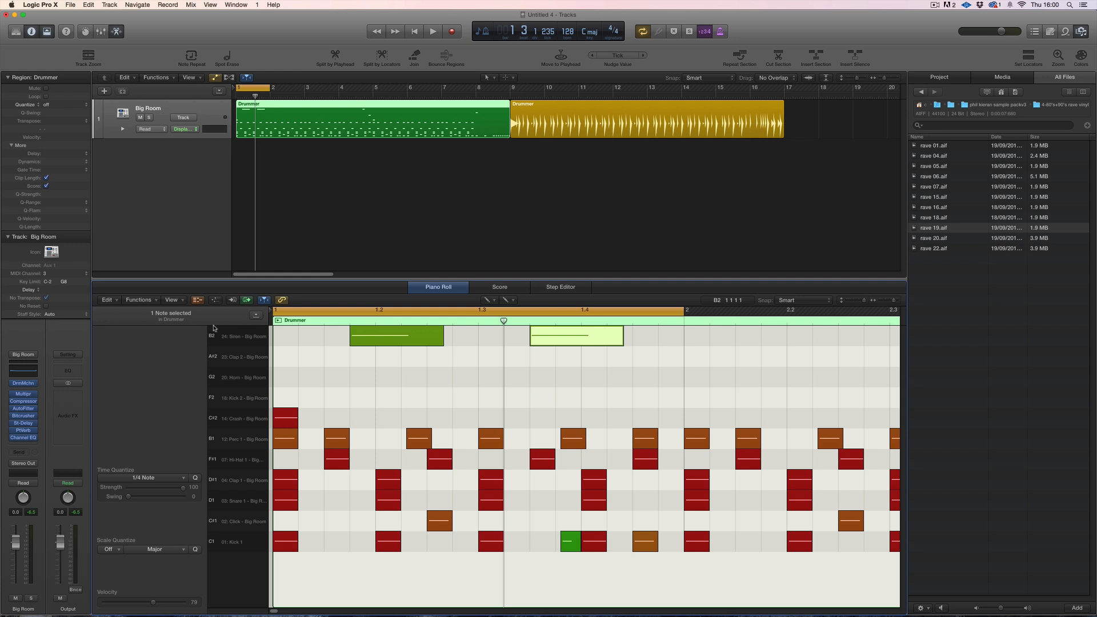
# Show all drum rows again, look through the kit's sounds, and select every note on the B2 row.
pyautogui.click(215, 300)
pyautogui.click(216, 300)
pyautogui.click(198, 300)
pyautogui.scroll(5, 305, 369)
pyautogui.scroll(-4, 307, 371)
pyautogui.scroll(-6, 307, 372)
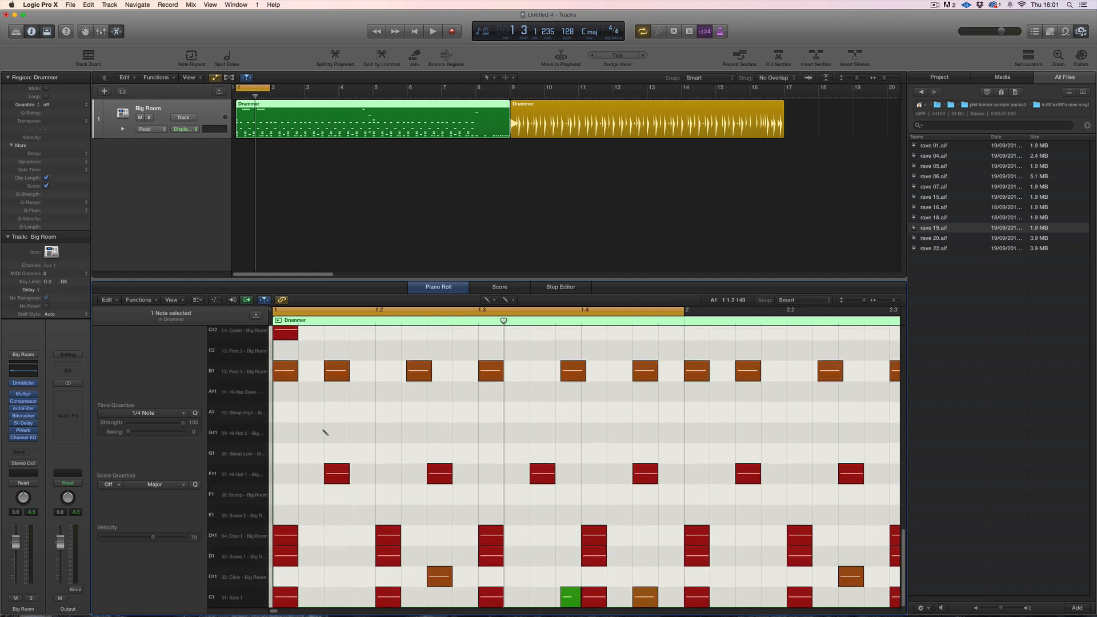
pyautogui.scroll(3, 314, 422)
pyautogui.scroll(4, 270, 419)
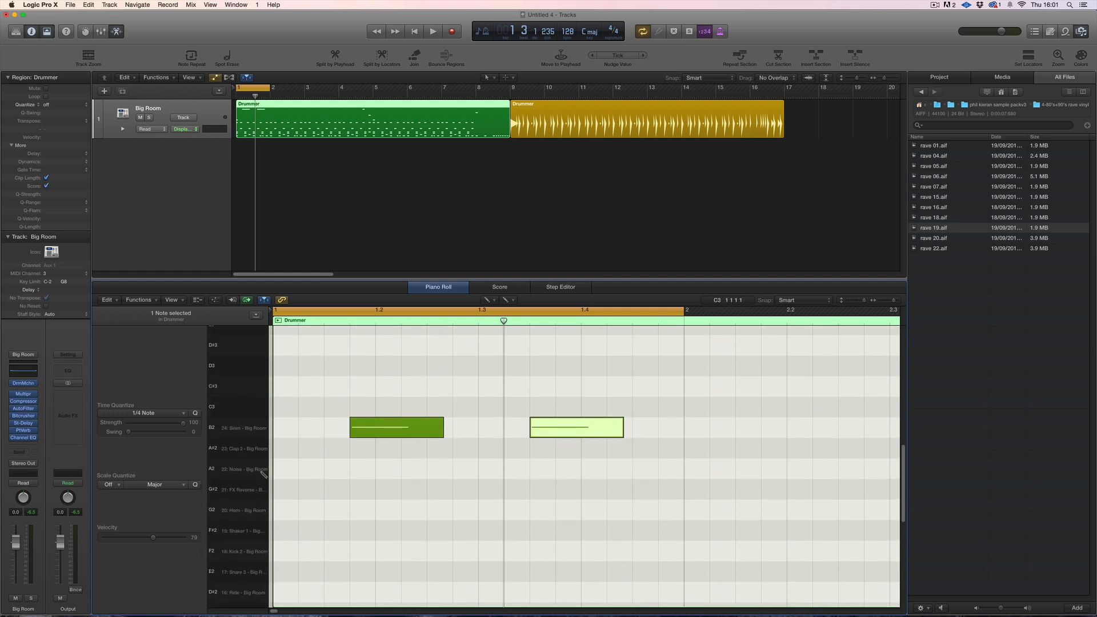
pyautogui.click(213, 429)
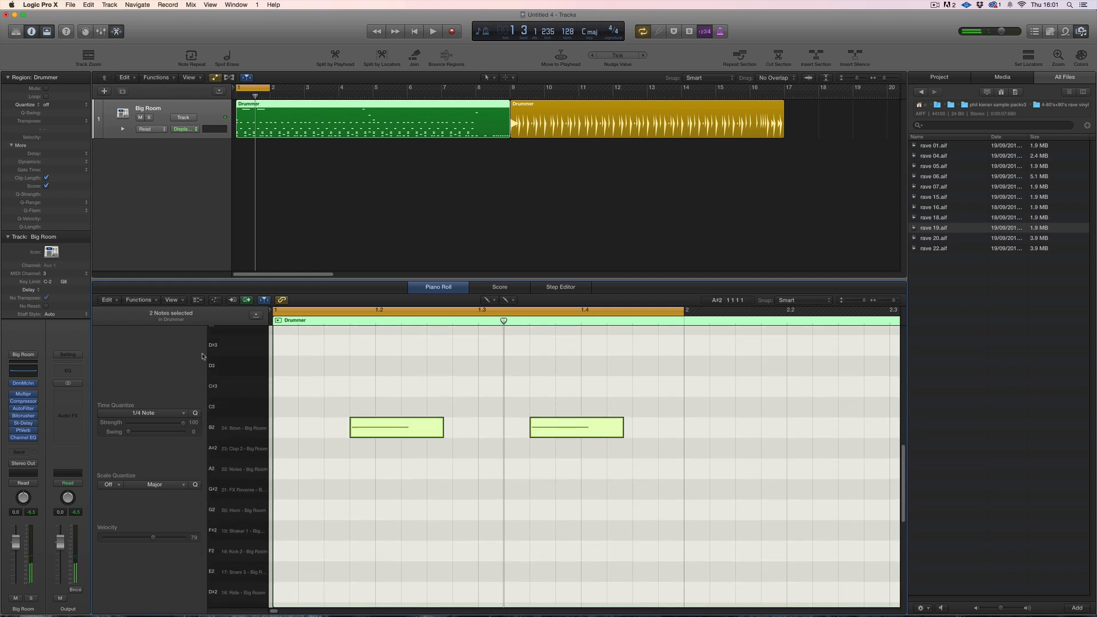
# Switch the Piano Roll from drum names to the keyboard display and back to drum names.
pyautogui.click(172, 300)
pyautogui.click(189, 347)
pyautogui.click(265, 406)
pyautogui.click(172, 301)
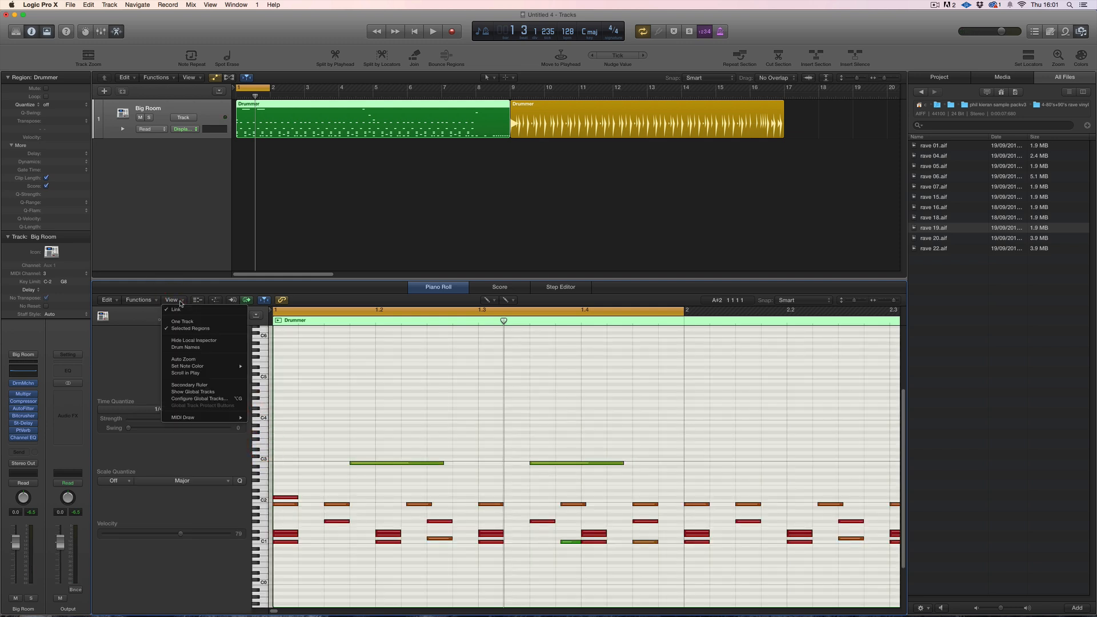
pyautogui.click(196, 346)
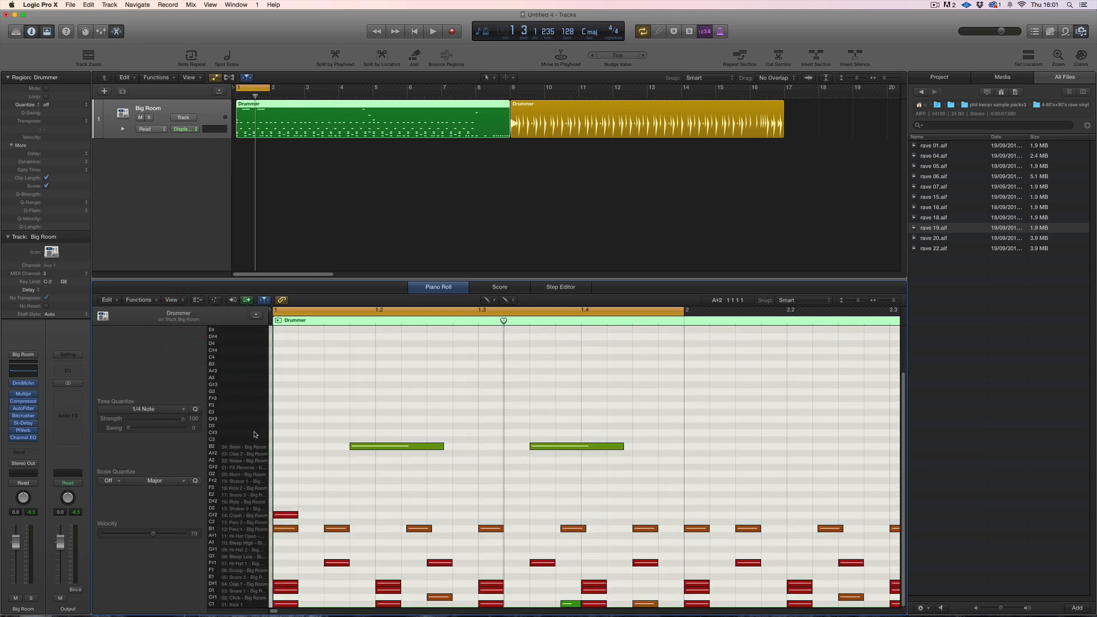
# Show only the used drum rows in the Piano Roll, enlarge the rows, and play the beat.
pyautogui.click(197, 300)
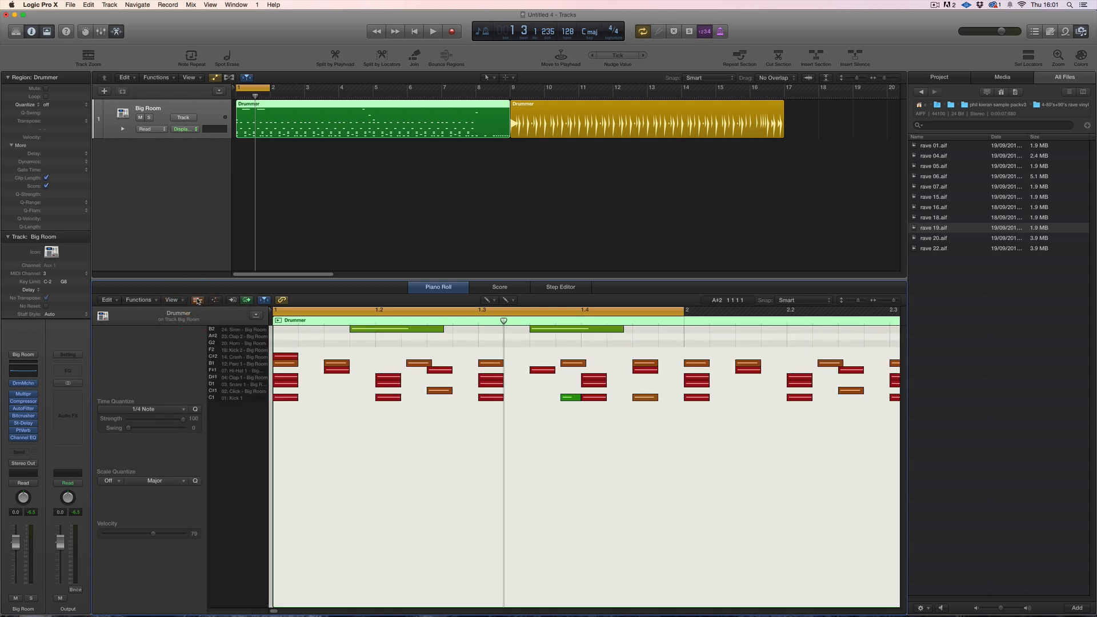
pyautogui.press('super+Down')
pyautogui.press('super+Down')
pyautogui.press('super+Down')
pyautogui.press('super+Down')
pyautogui.press('super+Down')
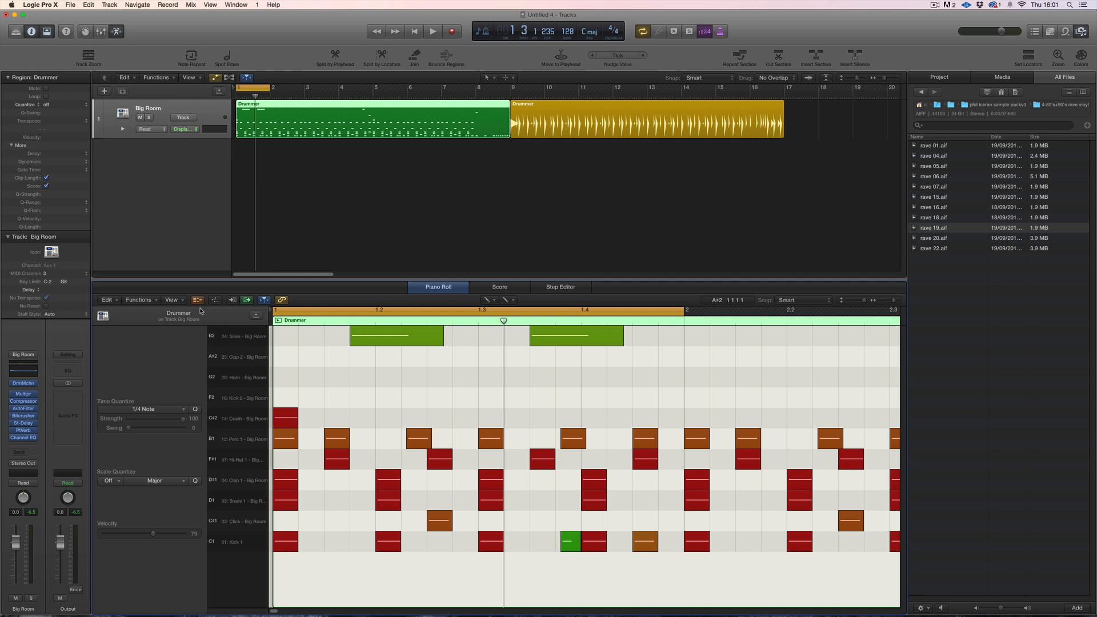
pyautogui.press('super+Right')
pyautogui.press('super+Left')
pyautogui.press('super+Left')
pyautogui.press('super+Right')
pyautogui.press('space')
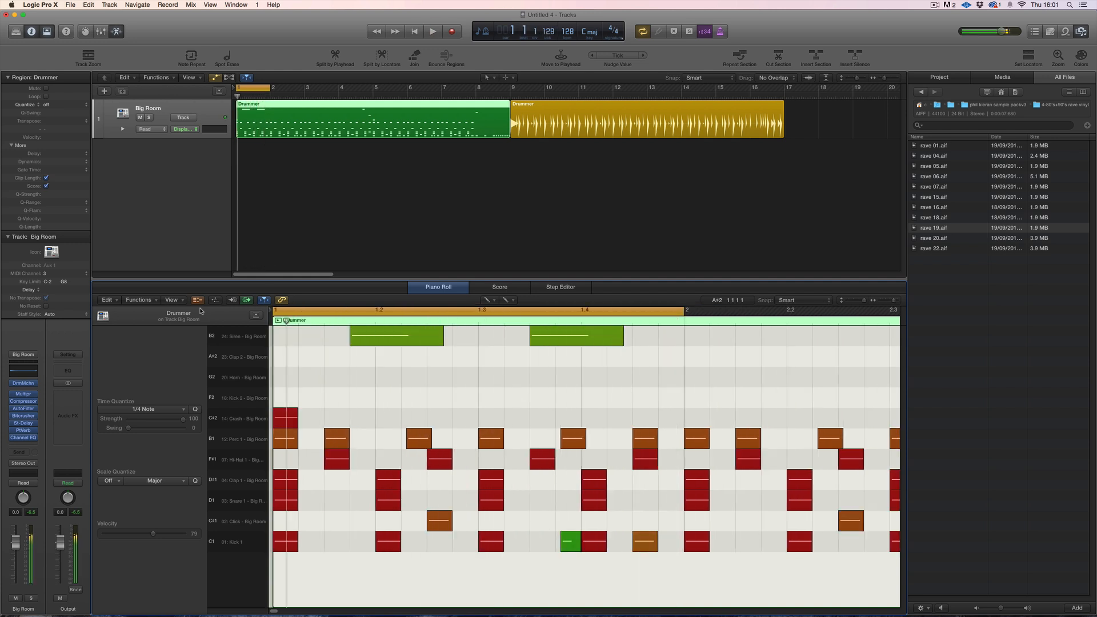
pyautogui.click(289, 135)
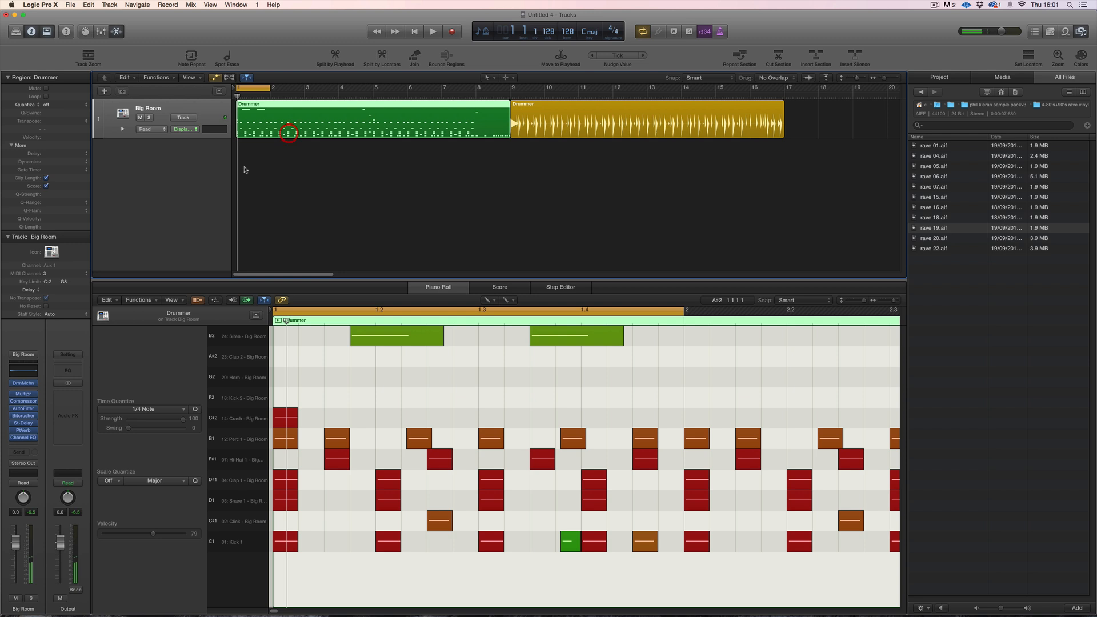
# Close the Piano Roll and display Kick 1's controls in the Big Room track's Drum Machine Designer, playing the beat briefly.
pyautogui.click(197, 299)
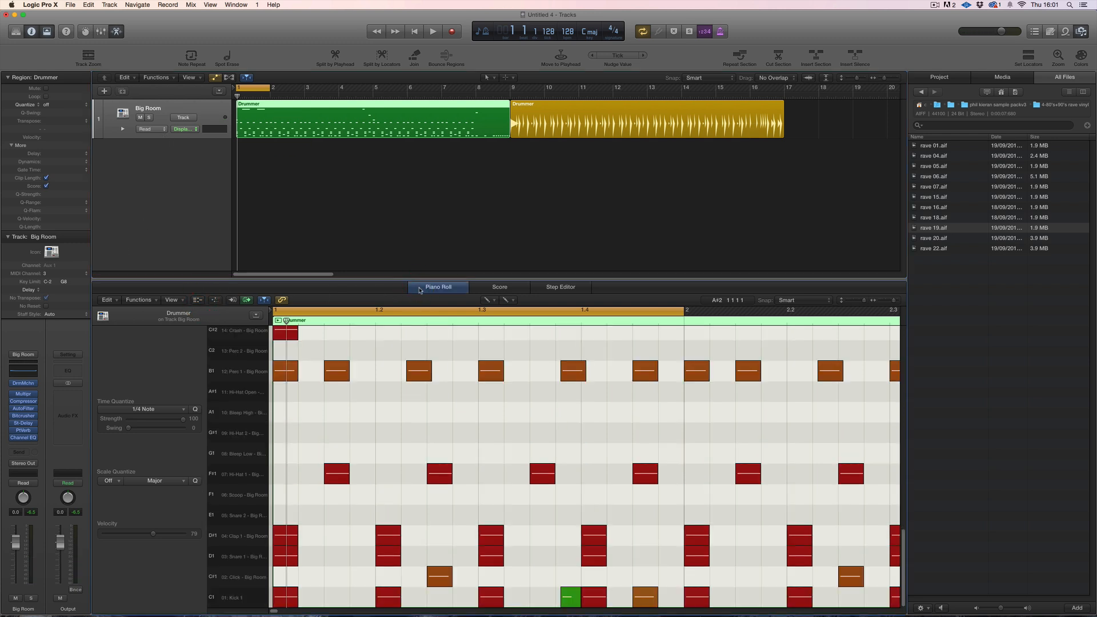
pyautogui.click(420, 288)
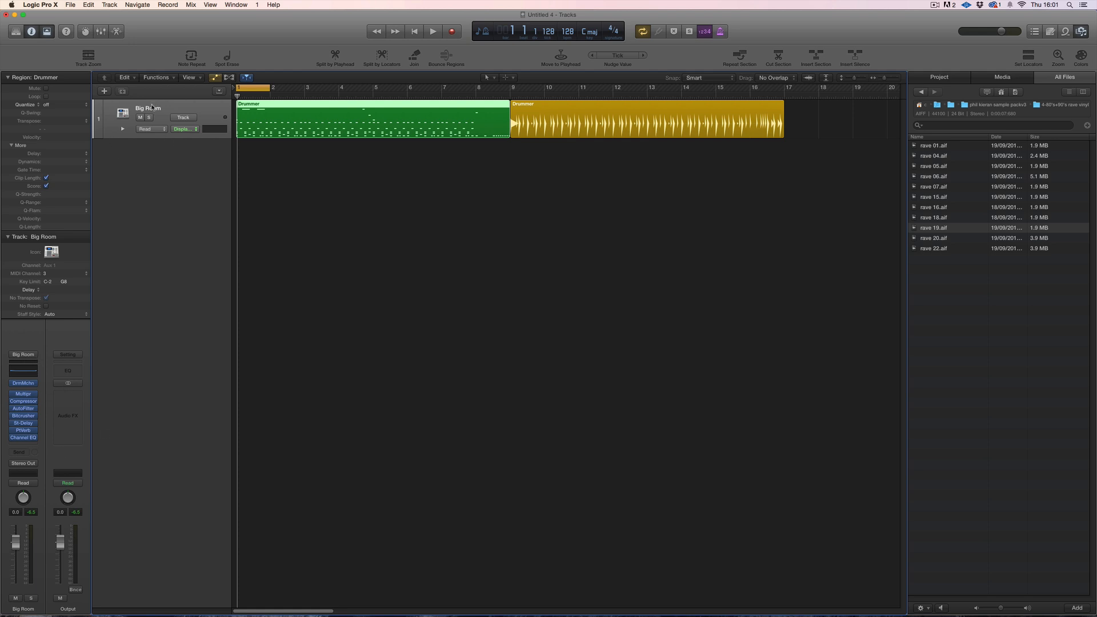
pyautogui.click(25, 384)
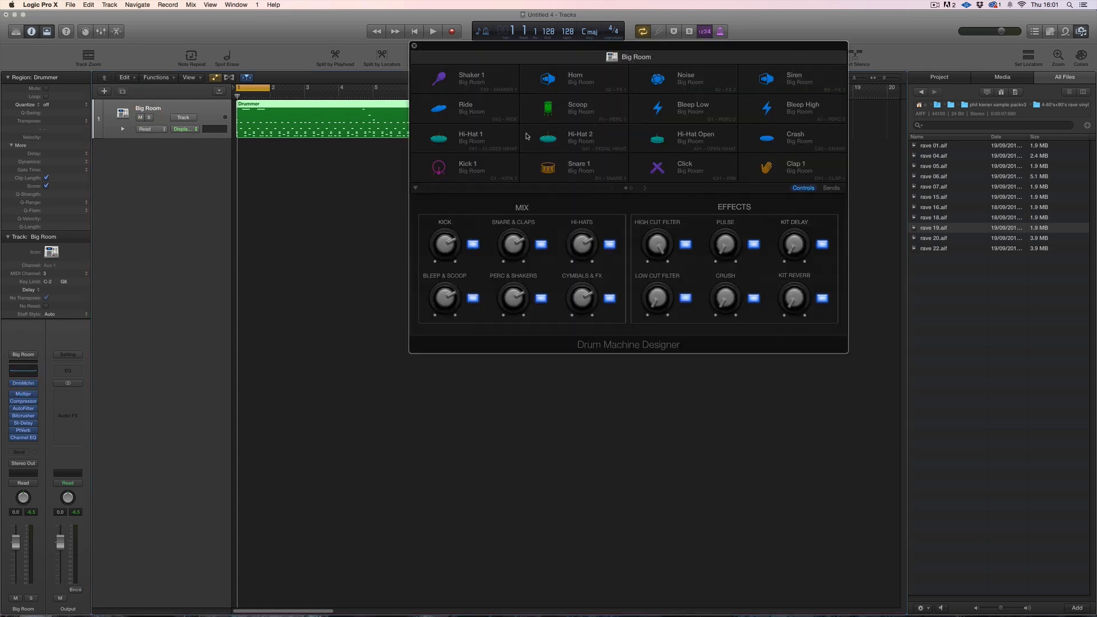
pyautogui.click(478, 173)
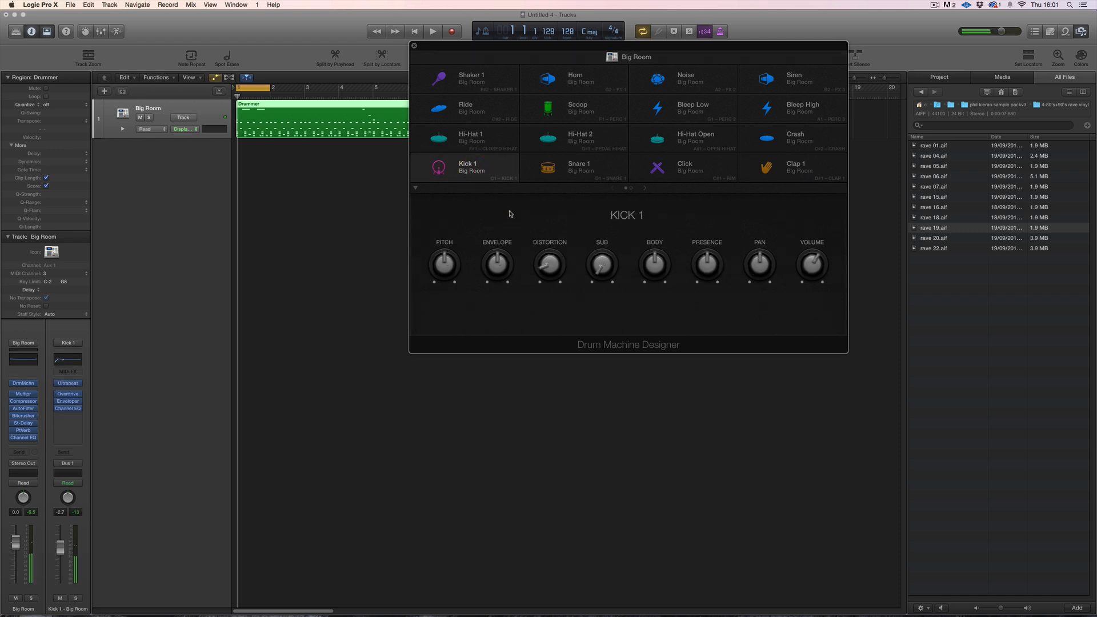
pyautogui.press('space')
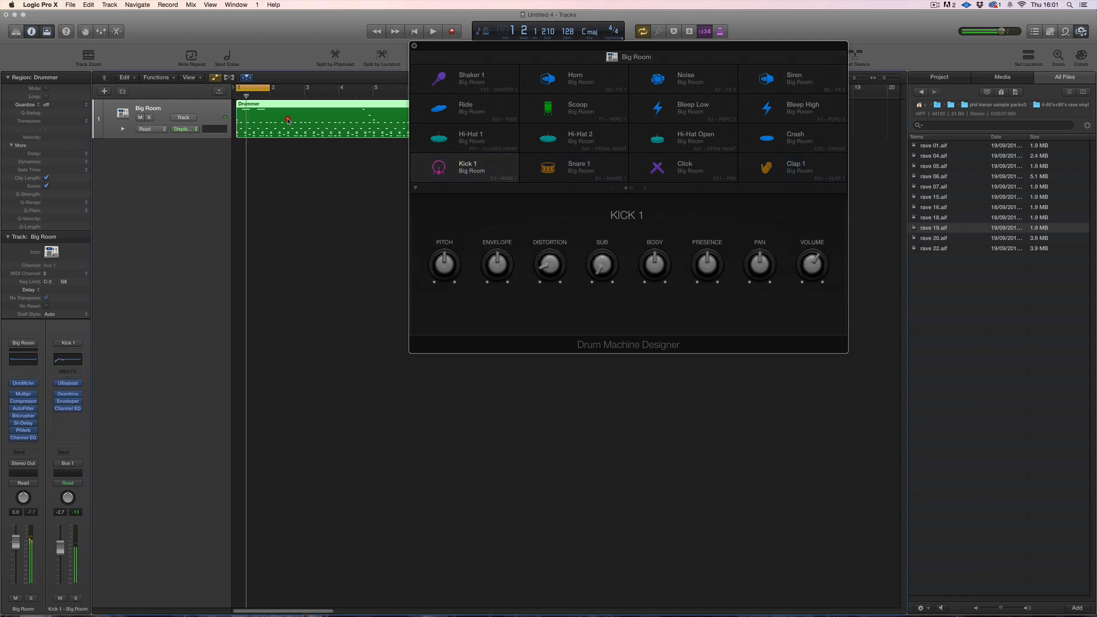
# Open the Drummer region in the Piano Roll with only used rows shown, and delete all Siren and Crash notes.
pyautogui.doubleClick(288, 121)
pyautogui.scroll(5, 244, 390)
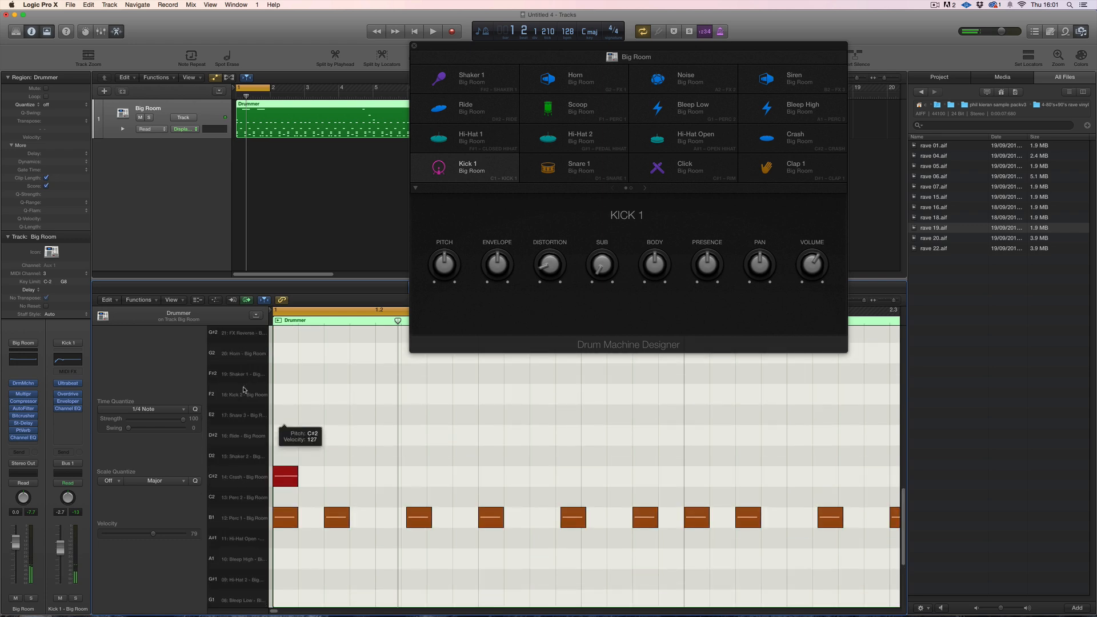
pyautogui.click(197, 300)
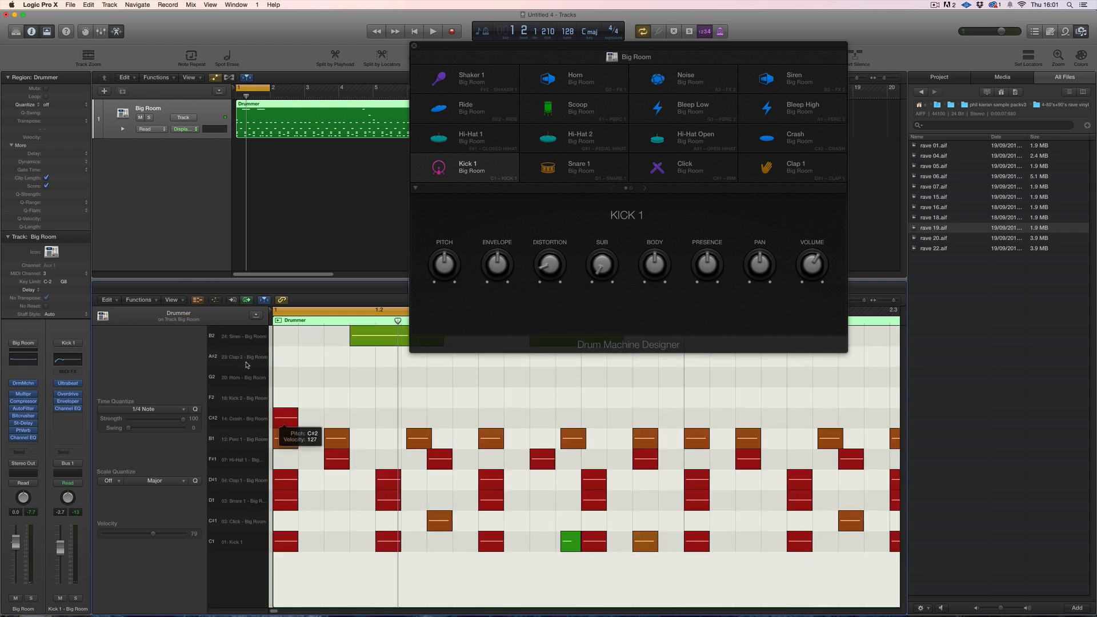
pyautogui.click(248, 341)
pyautogui.press('Delete')
pyautogui.click(245, 419)
pyautogui.press('Delete')
pyautogui.press('space')
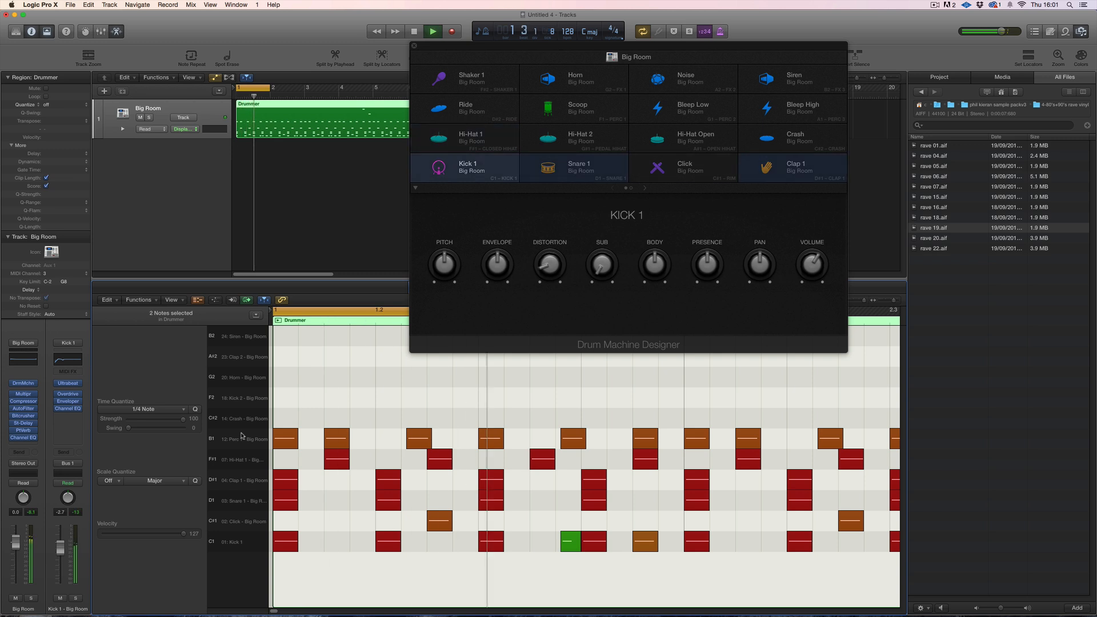
# Delete all Perc 1 and Click notes from the Drummer region, playing the beat after each removal.
pyautogui.press('space')
pyautogui.click(244, 440)
pyautogui.press('Delete')
pyautogui.press('space')
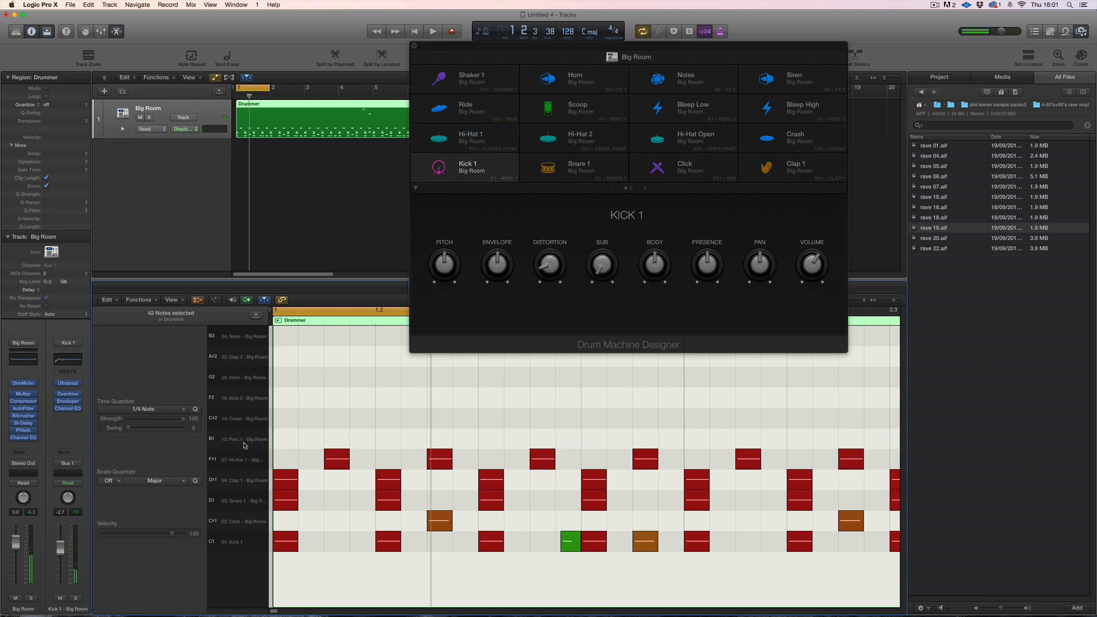
pyautogui.click(251, 523)
pyautogui.press('Delete')
pyautogui.press('space')
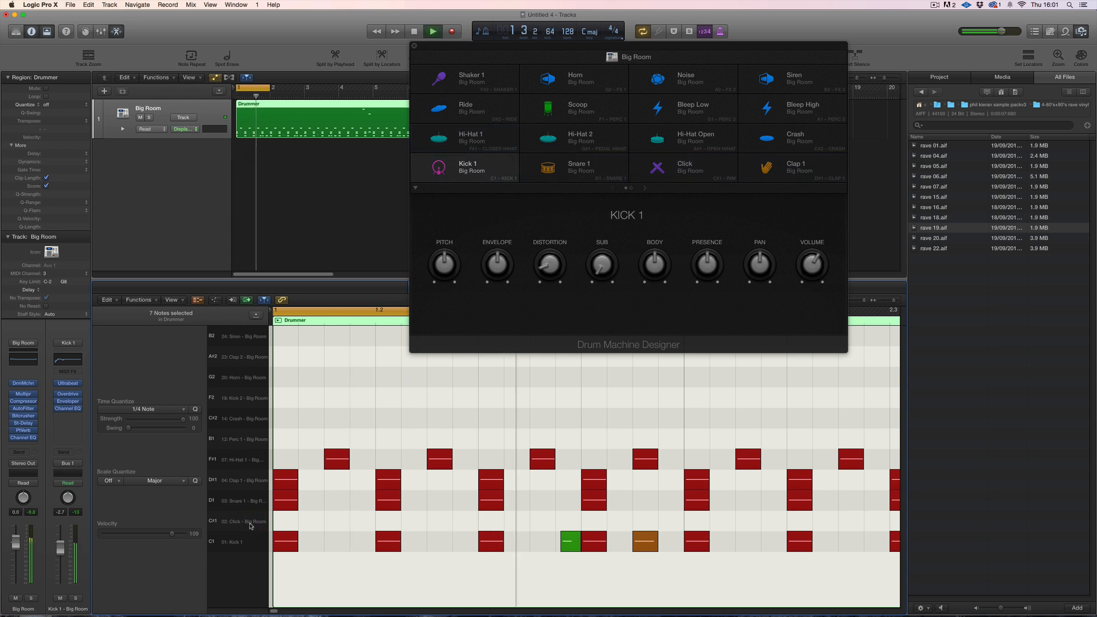
pyautogui.press('space')
# Examine the sound controls of Hi-Hat 1, Clap 1 and Kick 1 in Drum Machine Designer.
pyautogui.click(490, 171)
pyautogui.click(484, 148)
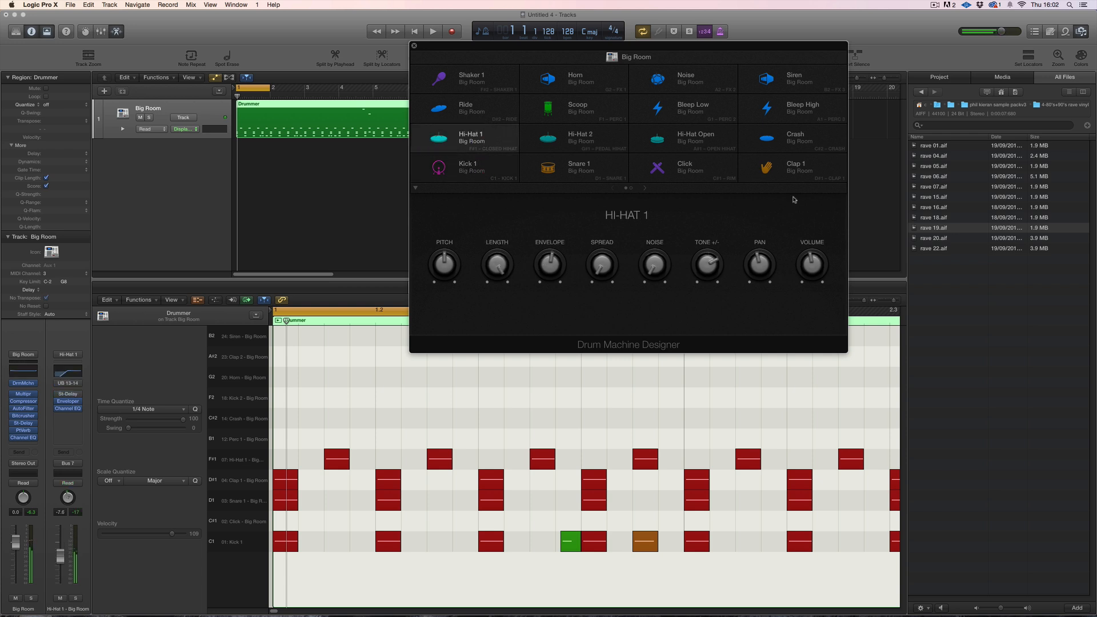
pyautogui.click(798, 168)
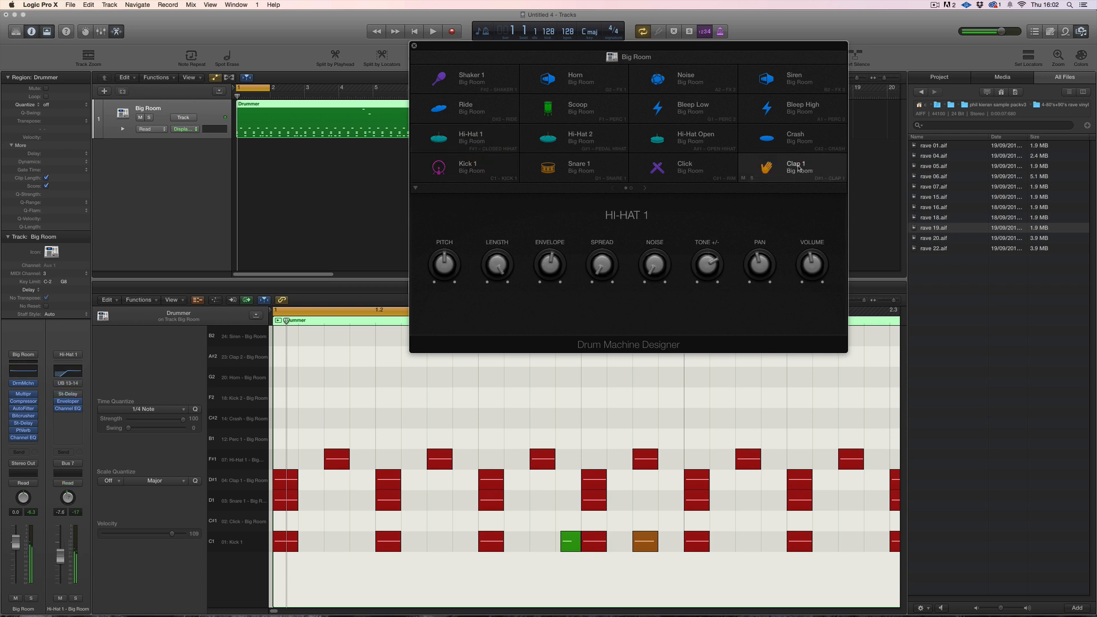
pyautogui.click(177, 236)
pyautogui.moveTo(580, 50); pyautogui.dragTo(382, 118)
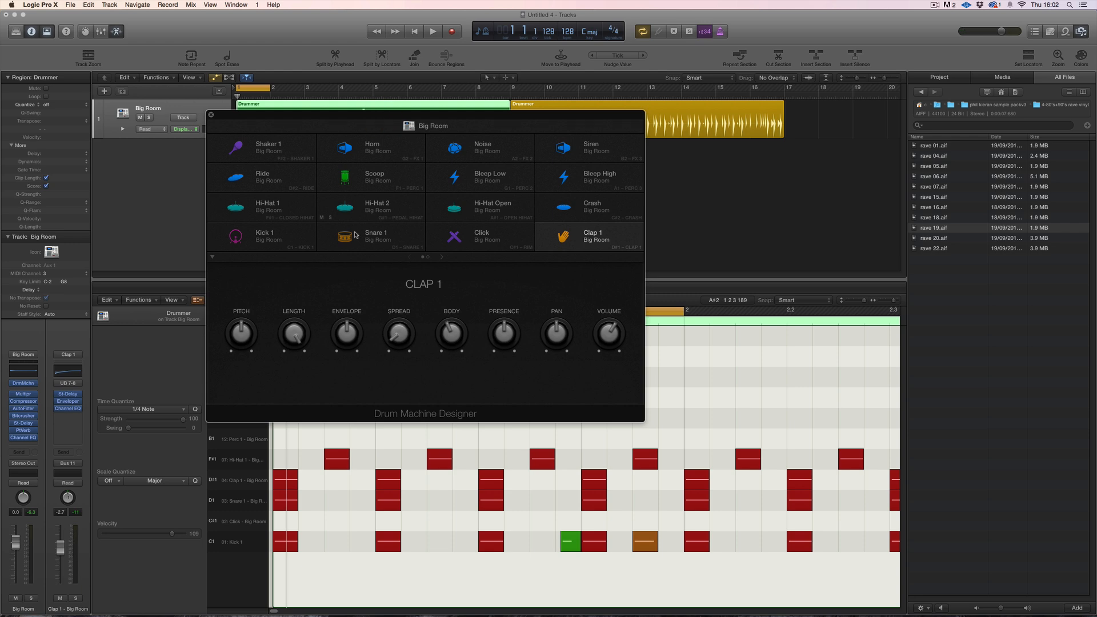
pyautogui.click(289, 244)
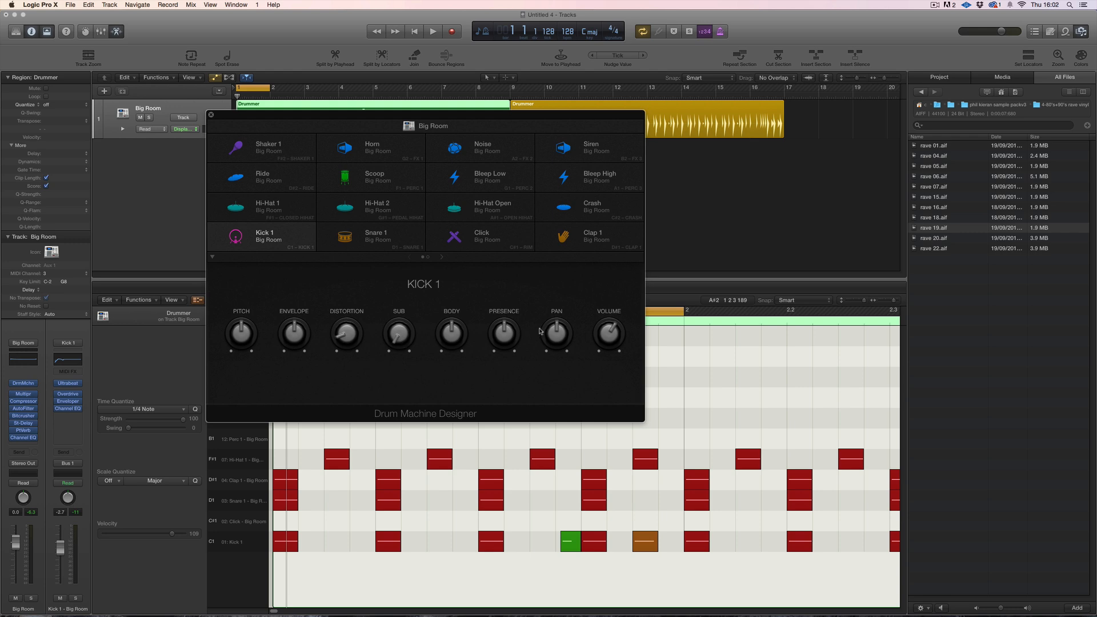
# While the beat plays, try Kick 1's Pitch at A3 and reset it, and vary its Envelope between -100 % and 84 %.
pyautogui.press('space')
pyautogui.moveTo(242, 331); pyautogui.dragTo(247, 305)
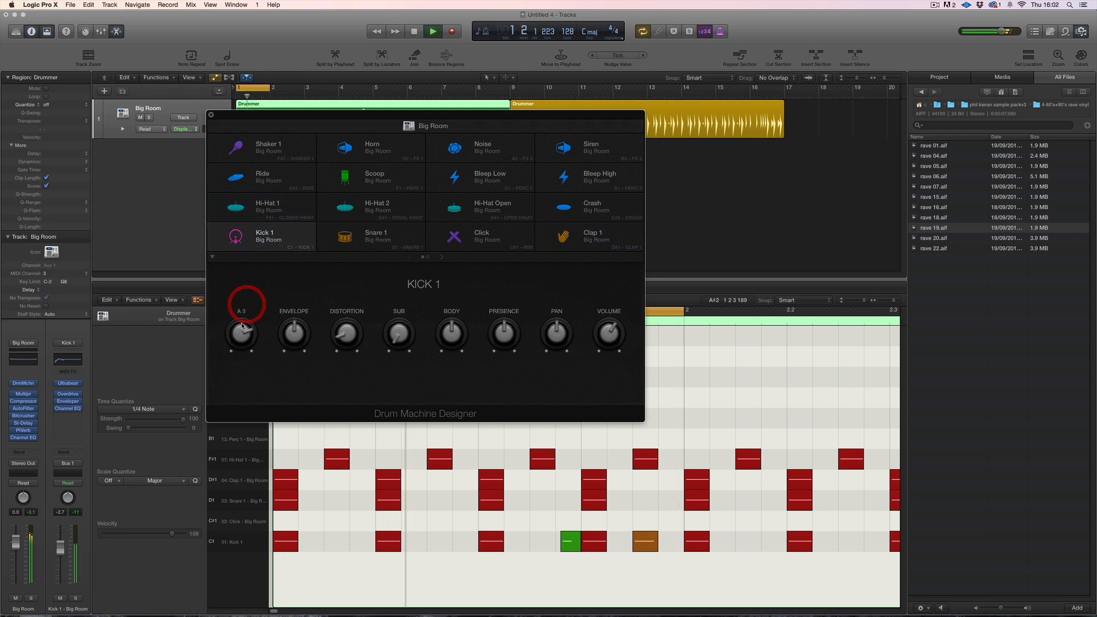
pyautogui.keyDown('alt'); pyautogui.click(246, 330); pyautogui.keyUp('alt')
pyautogui.moveTo(293, 333); pyautogui.dragTo(289, 399)
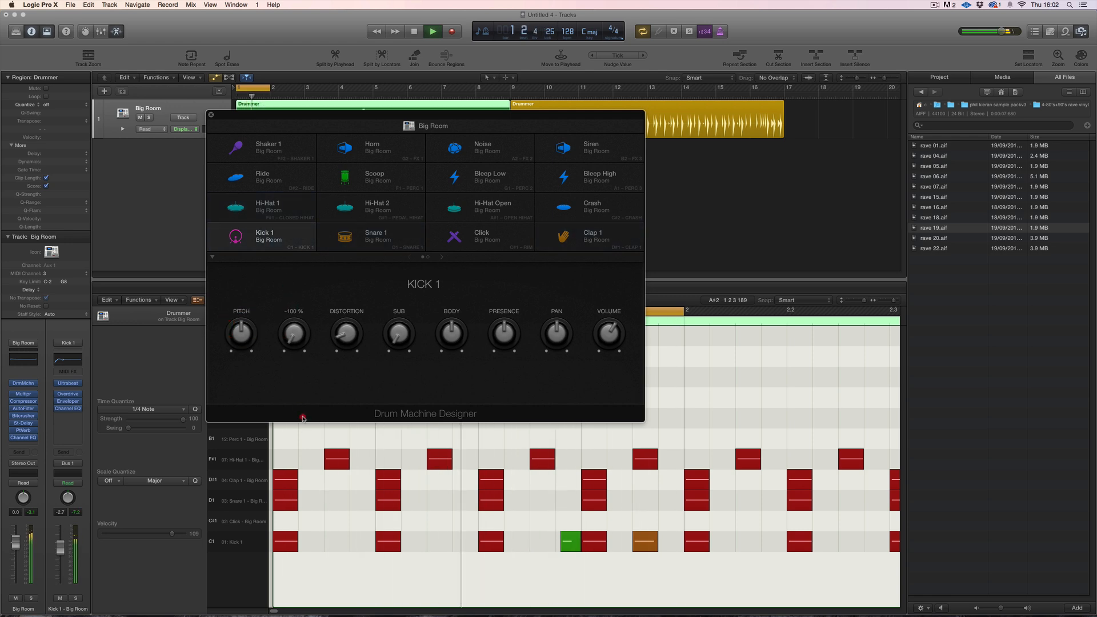
pyautogui.moveTo(295, 335); pyautogui.dragTo(289, 226)
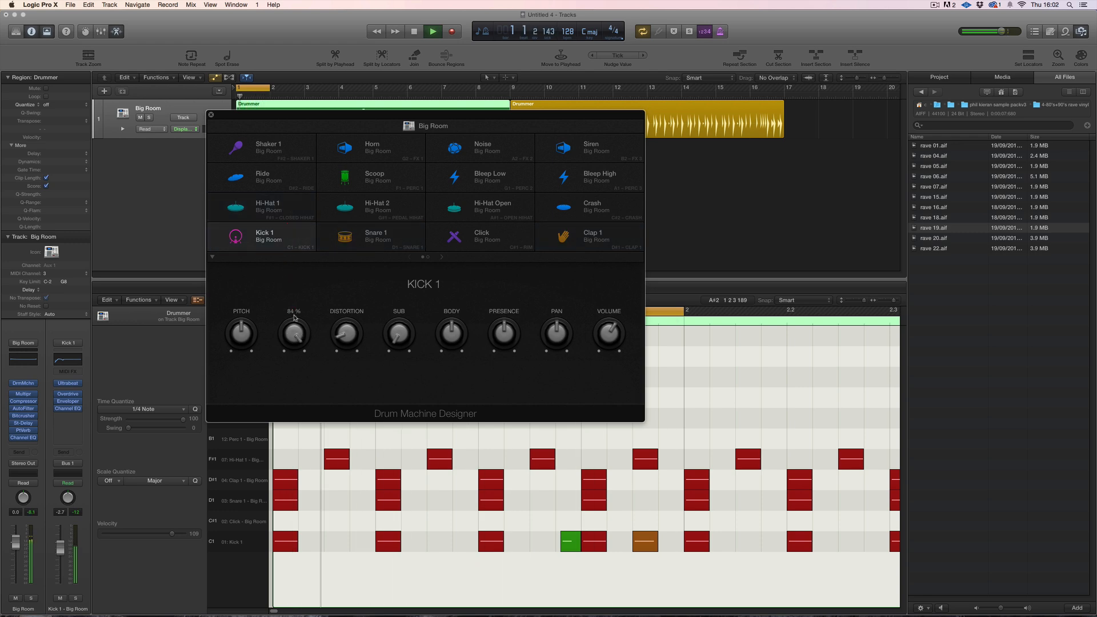
# Reset Kick 1's Envelope and turn its Distortion down, try Presence at +7.5 dB, and return Presence and Body to 0.0 dB.
pyautogui.moveTo(298, 336); pyautogui.dragTo(506, 315)
pyautogui.press('space')
pyautogui.press('space')
pyautogui.keyDown('alt'); pyautogui.click(504, 318); pyautogui.keyUp('alt')
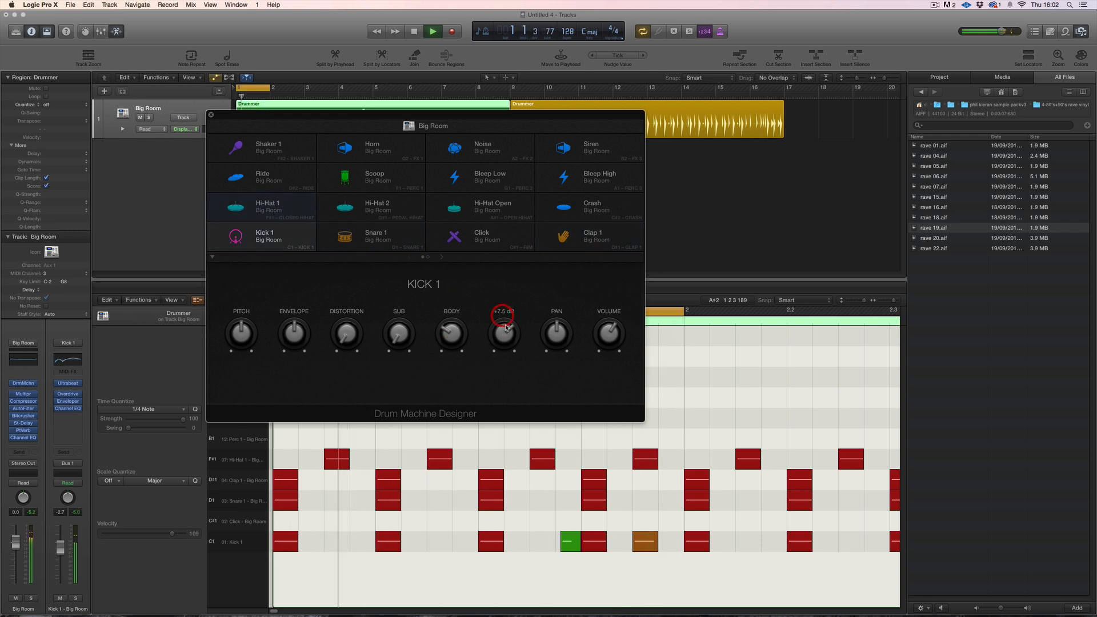
pyautogui.keyDown('alt'); pyautogui.click(447, 337); pyautogui.keyUp('alt')
pyautogui.press('space')
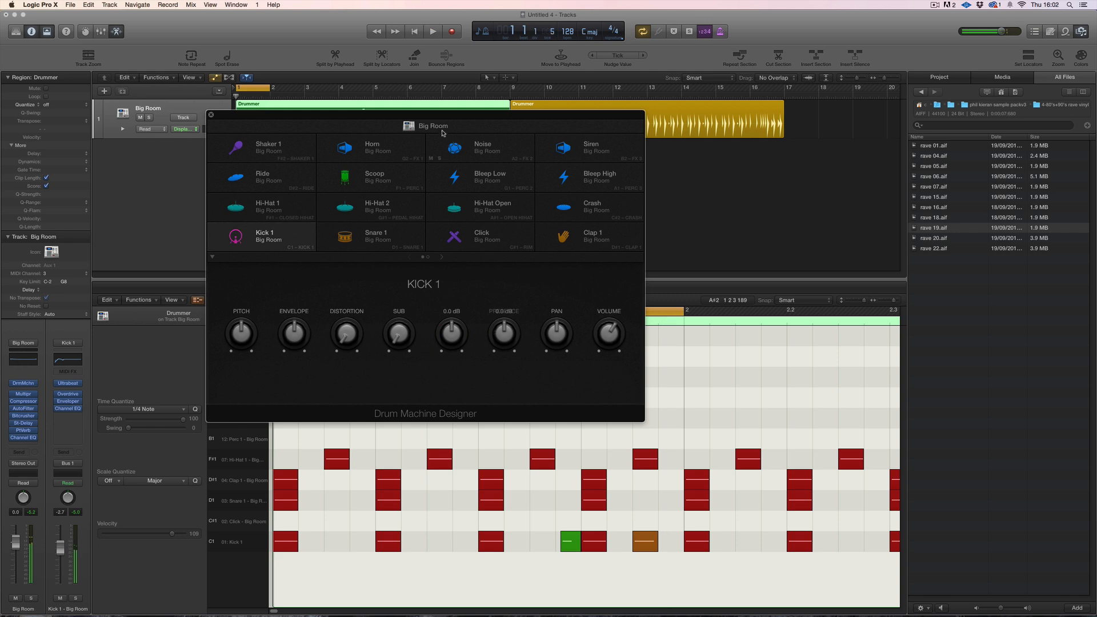
# Open and enlarge the Mixer, and expand the Big Room stack to look through its individual drum channels and buses.
pyautogui.moveTo(442, 114); pyautogui.dragTo(714, 19)
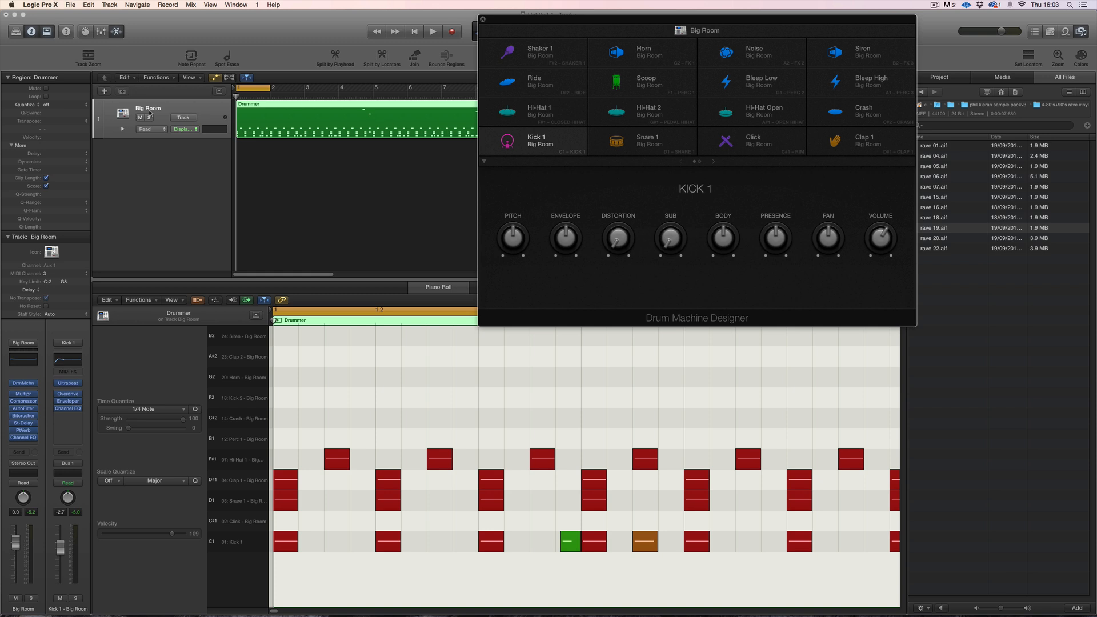
pyautogui.click(100, 32)
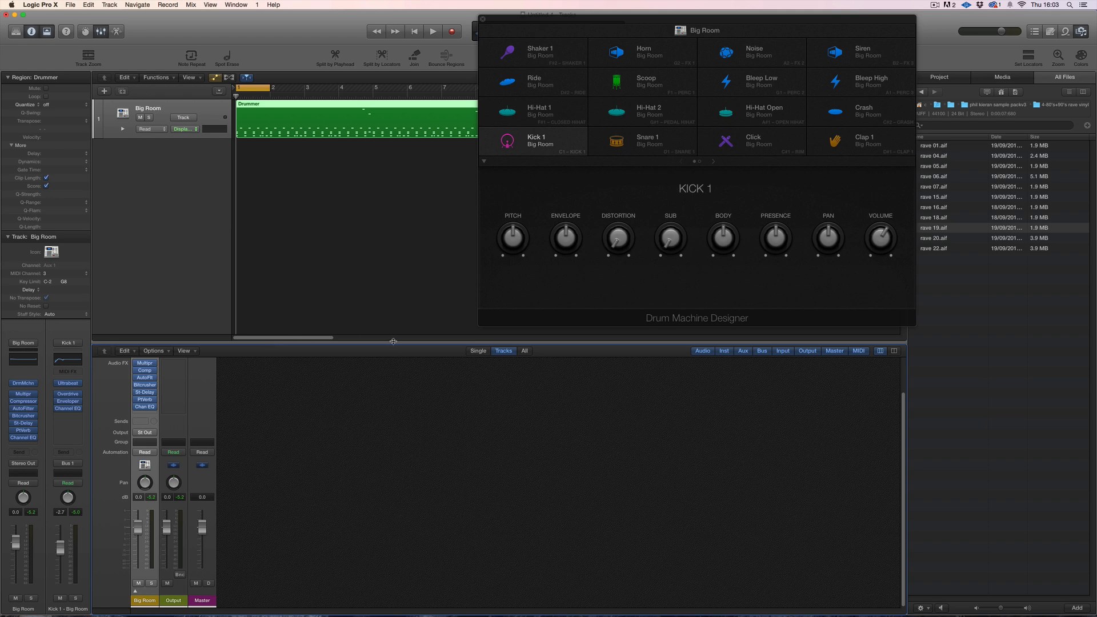
pyautogui.moveTo(394, 341); pyautogui.dragTo(394, 300)
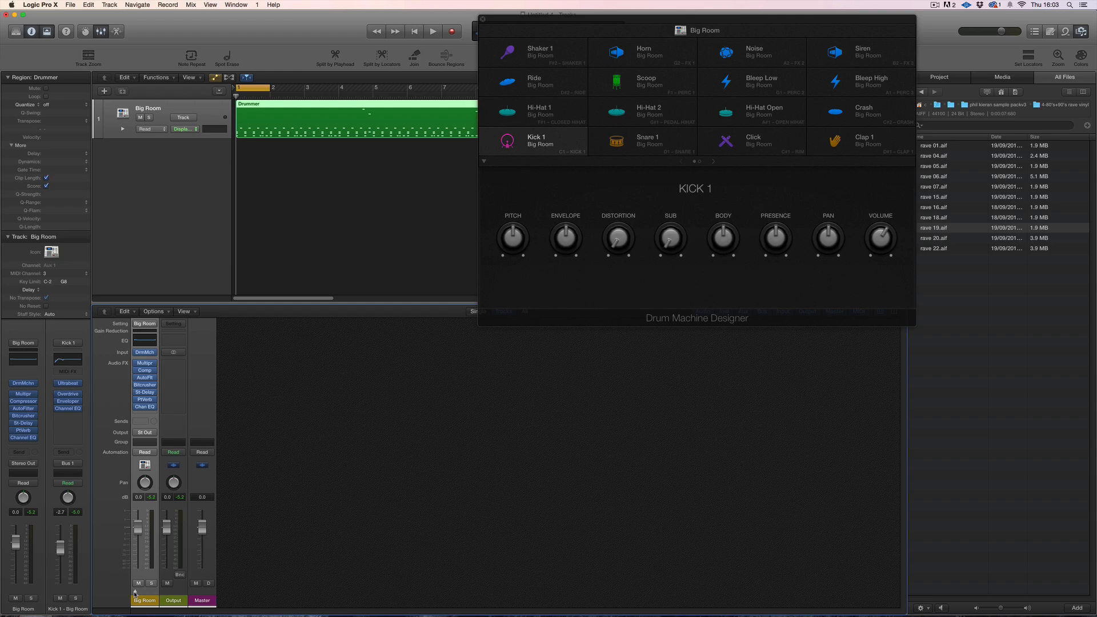
pyautogui.click(136, 592)
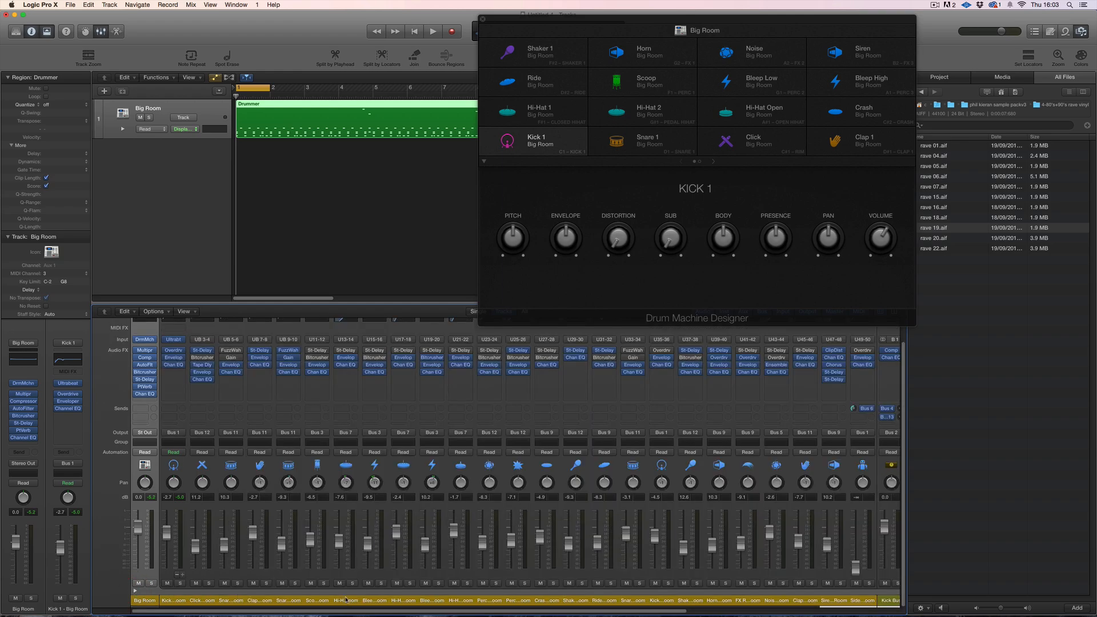
pyautogui.moveTo(381, 612); pyautogui.dragTo(594, 612)
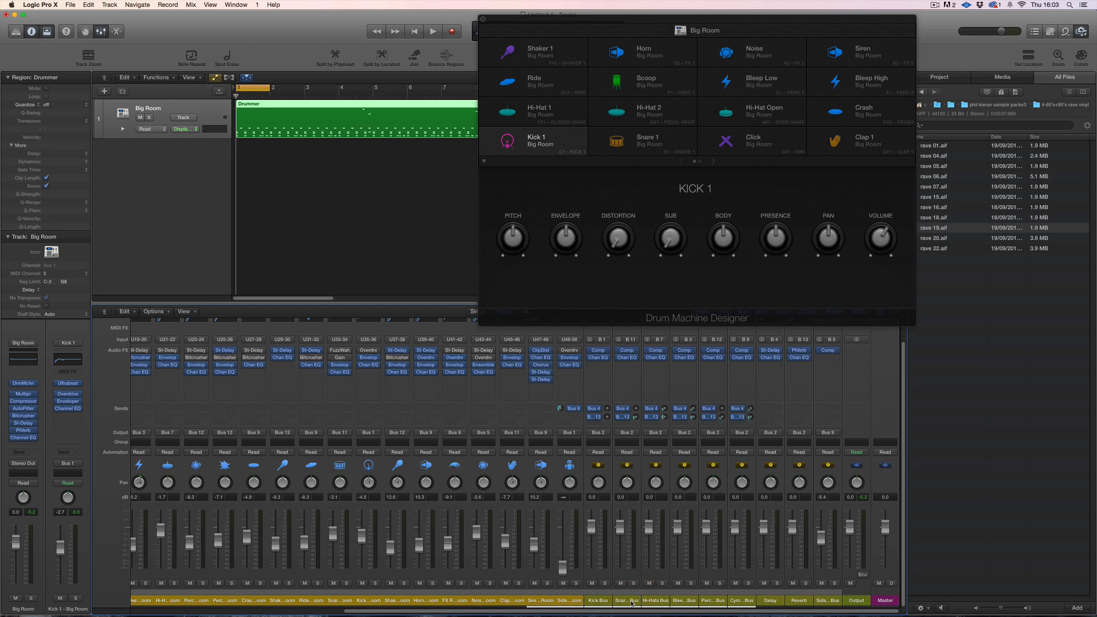
pyautogui.moveTo(710, 612); pyautogui.dragTo(337, 612)
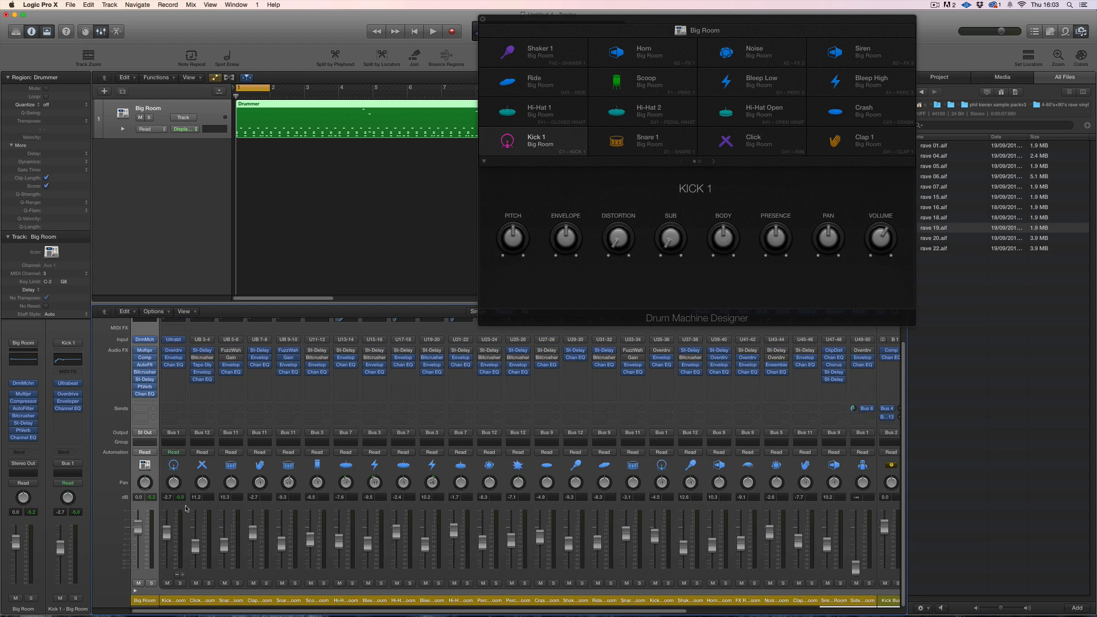
# Open Ultrabeat on the Kick 1 channel and select the Kick 1 sound in its drum list.
pyautogui.moveTo(176, 344)
pyautogui.click(175, 341)
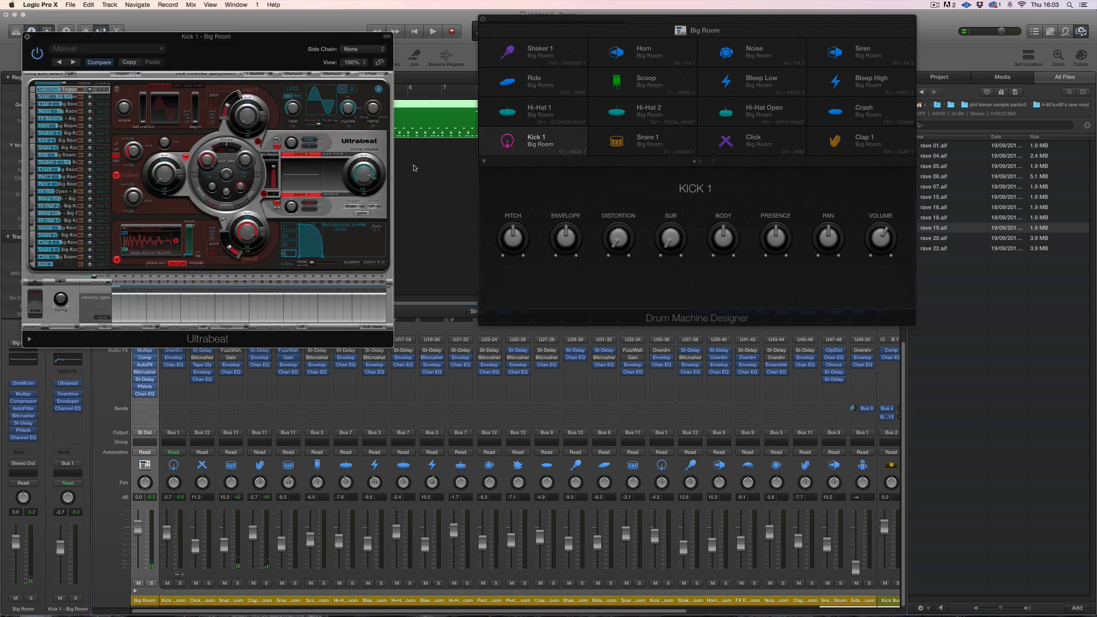
pyautogui.click(41, 264)
pyautogui.click(552, 137)
pyautogui.click(30, 266)
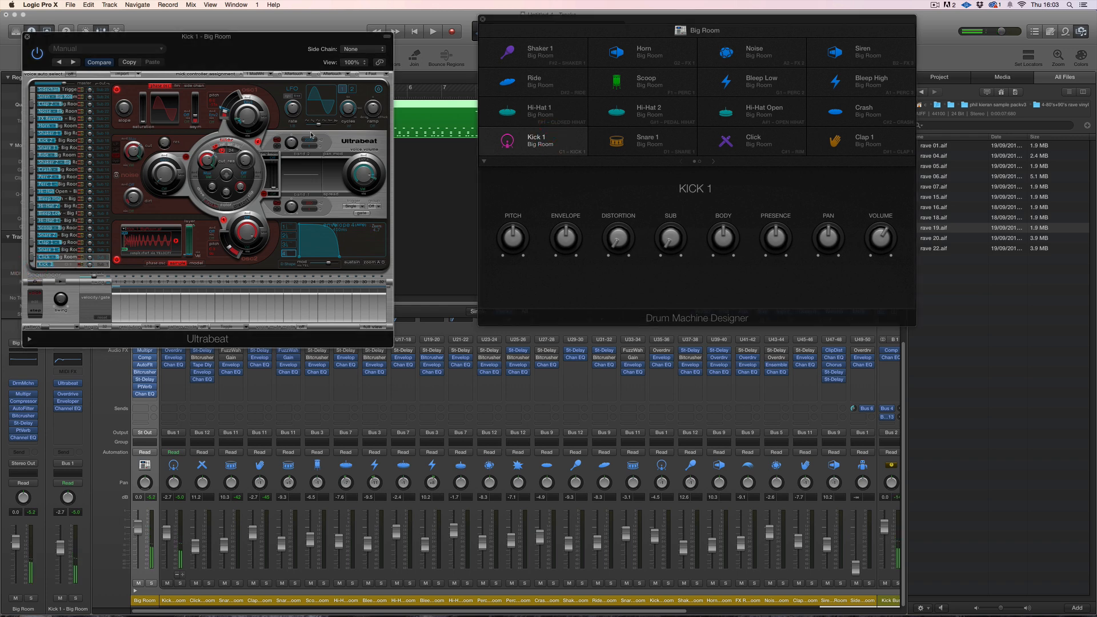
# Vary Kick 1's Pitch, turn its Envelope down, and examine the matching envelope displays in Ultrabeat.
pyautogui.moveTo(517, 246); pyautogui.dragTo(516, 236)
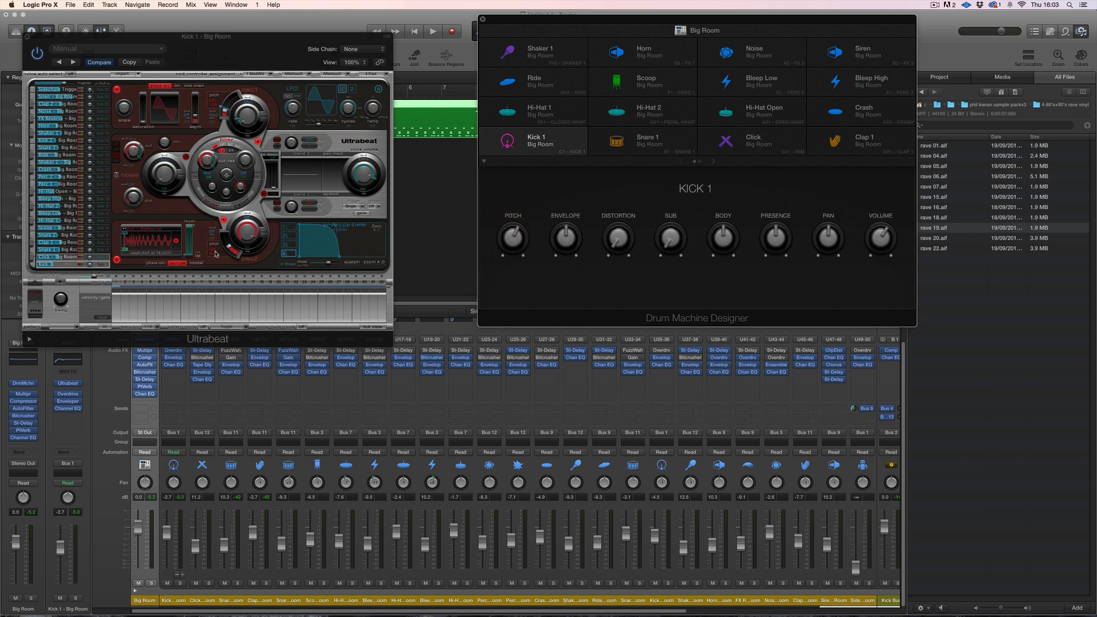
pyautogui.moveTo(506, 244); pyautogui.dragTo(568, 346)
pyautogui.click(287, 255)
pyautogui.click(286, 229)
pyautogui.click(286, 237)
pyautogui.click(290, 245)
pyautogui.click(291, 256)
# Reposition the Ultrabeat window, adjust Kick 1's Distortion, and open the Overdrive effect on the Kick 1 channel.
pyautogui.moveTo(631, 241); pyautogui.dragTo(397, 165)
pyautogui.moveTo(289, 48); pyautogui.dragTo(311, 28)
pyautogui.moveTo(624, 240); pyautogui.dragTo(620, 299)
pyautogui.click(174, 350)
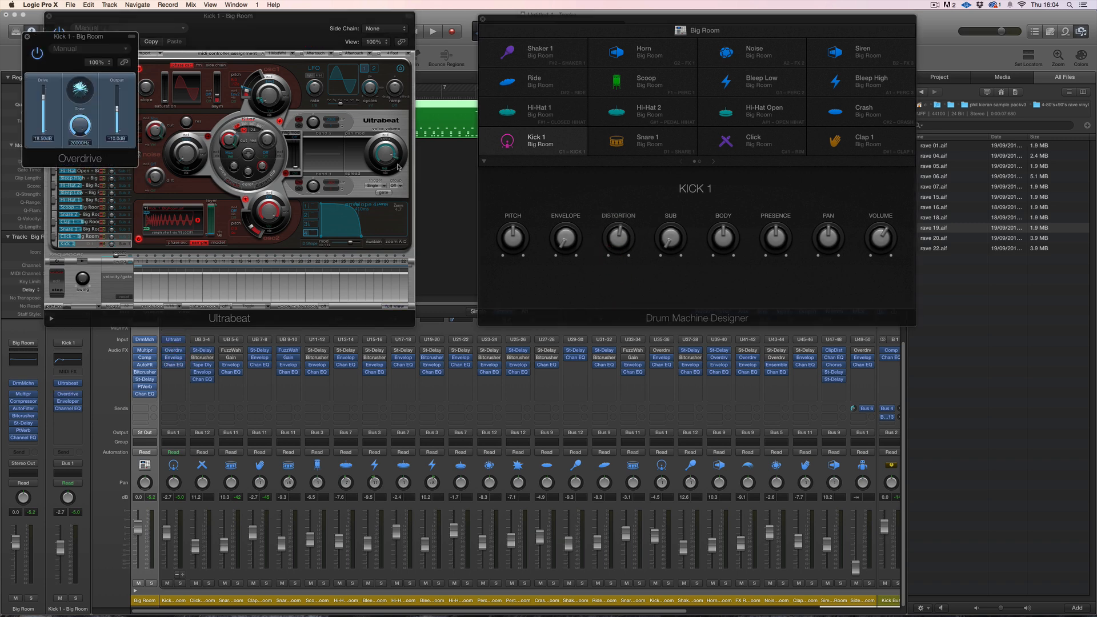
# Set Kick 1's Distortion to 60% and close its Overdrive window.
pyautogui.moveTo(620, 236)
pyautogui.mouseDown()
pyautogui.moveTo(619, 314)
pyautogui.moveTo(627, 193)
pyautogui.moveTo(627, 314)
pyautogui.moveTo(627, 252)
pyautogui.mouseUp()
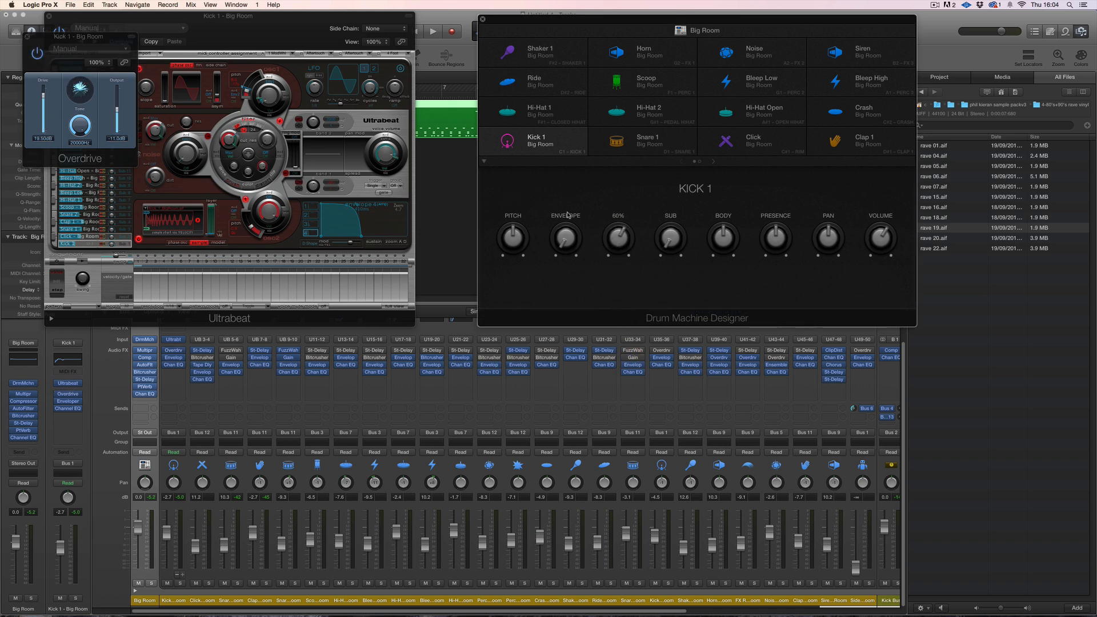
pyautogui.click(26, 37)
# Open the Enveloper on the Kick 1 channel, turn Kick 1's Envelope down to -100%, and close the plug-in window.
pyautogui.click(173, 358)
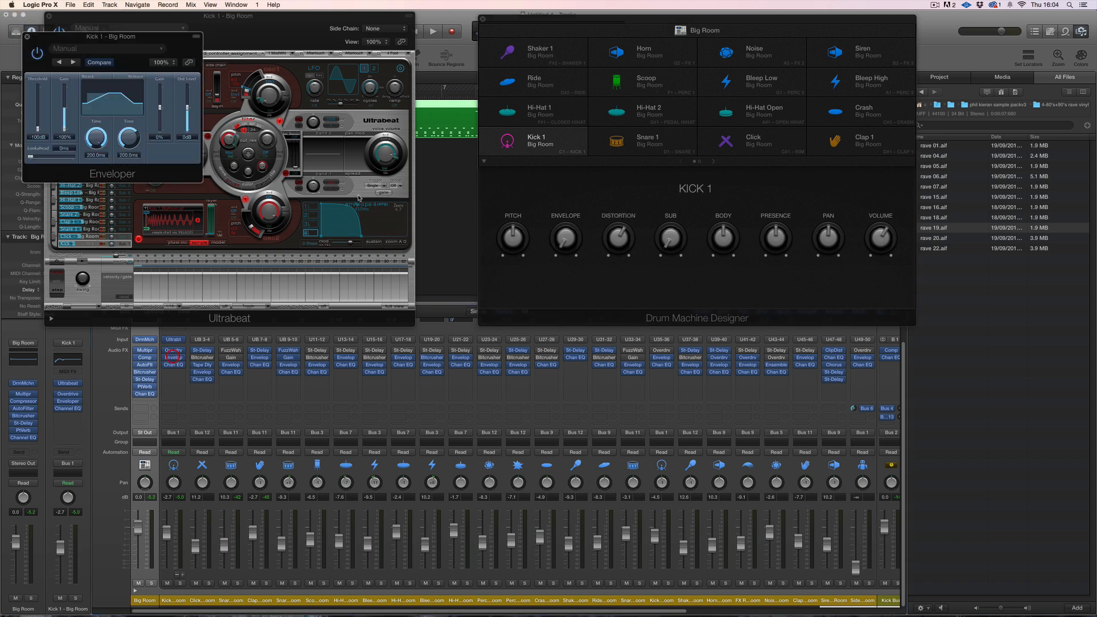
pyautogui.moveTo(566, 239); pyautogui.dragTo(568, 289)
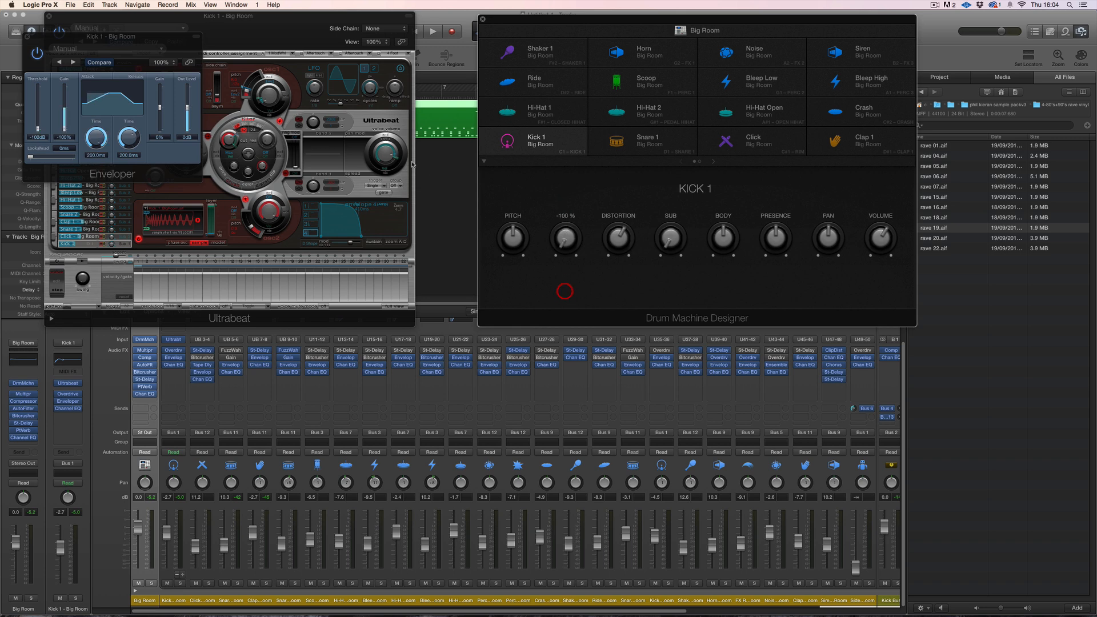
pyautogui.click(77, 49)
pyautogui.click(177, 118)
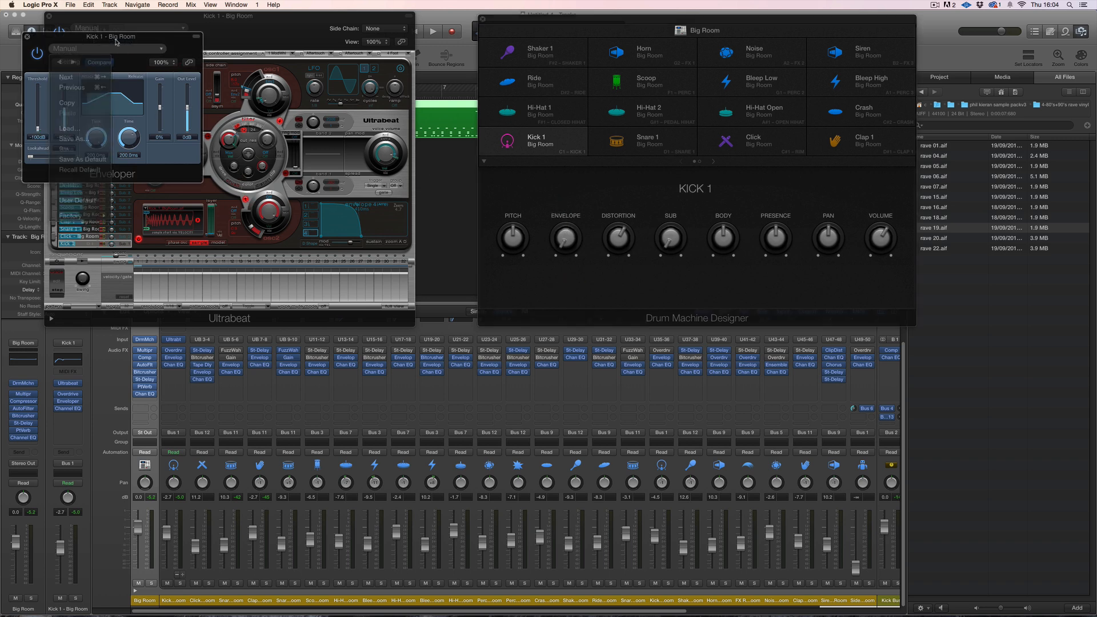
pyautogui.moveTo(123, 39); pyautogui.dragTo(334, 221)
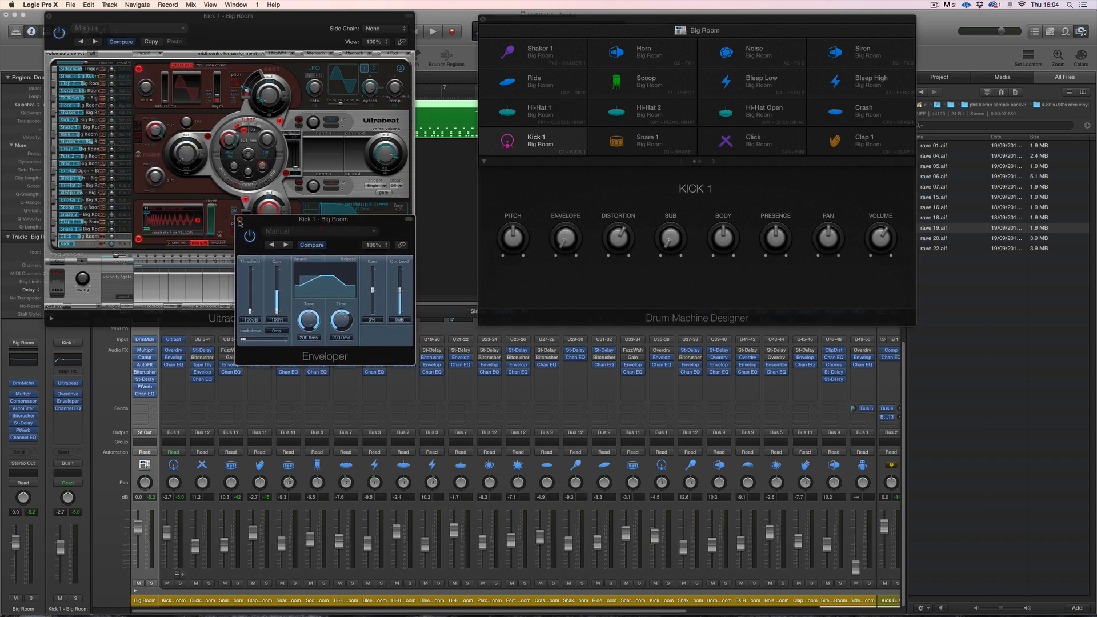
pyautogui.click(239, 220)
# Vary Kick 1's Sub level up and down while playing the beat, leaving it turned down.
pyautogui.moveTo(671, 217); pyautogui.dragTo(667, 184)
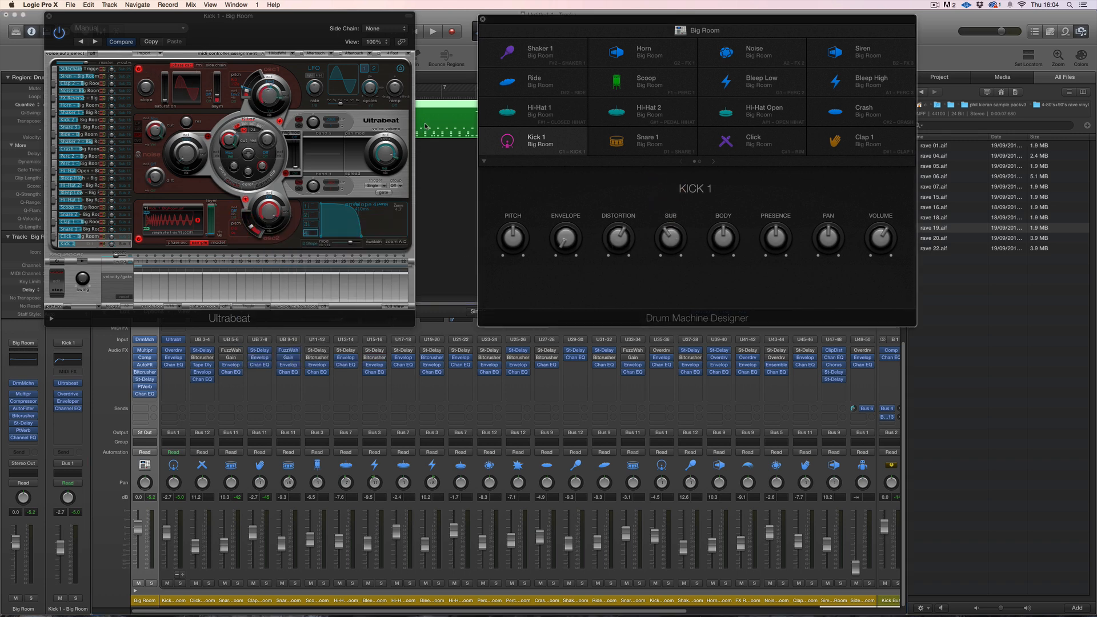
pyautogui.moveTo(674, 236); pyautogui.dragTo(663, 283)
pyautogui.press('space')
pyautogui.moveTo(671, 238); pyautogui.dragTo(671, 269)
# Turn down Kick 1's Body and Presence with its Channel EQ open, and reset Kick 1's Pan to its default.
pyautogui.moveTo(724, 234); pyautogui.dragTo(723, 277)
pyautogui.press('space')
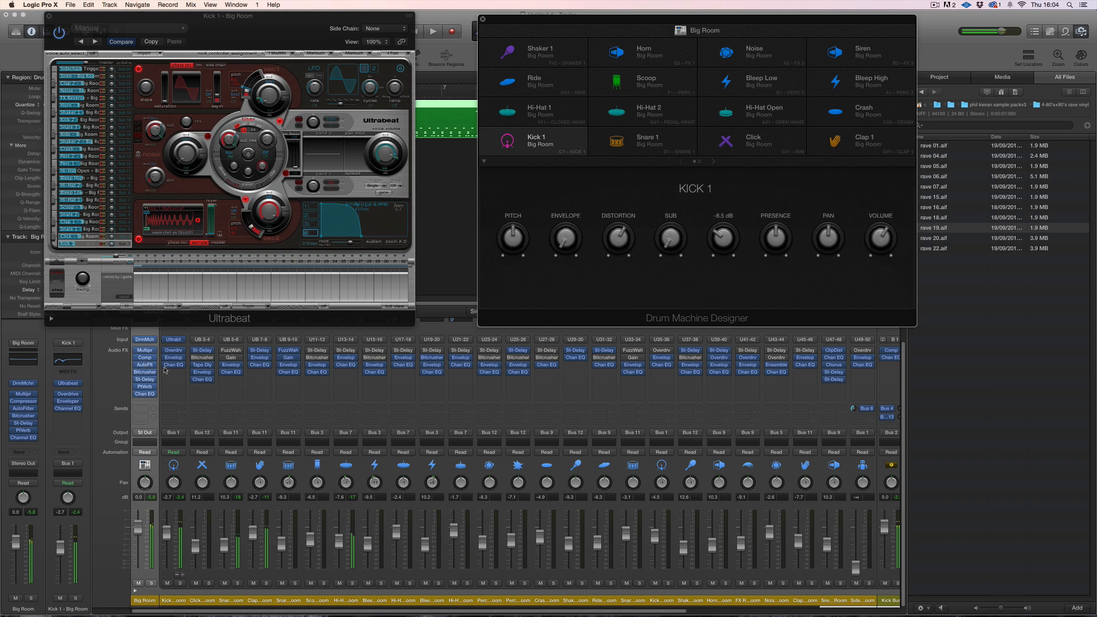
pyautogui.moveTo(734, 237); pyautogui.dragTo(825, 246)
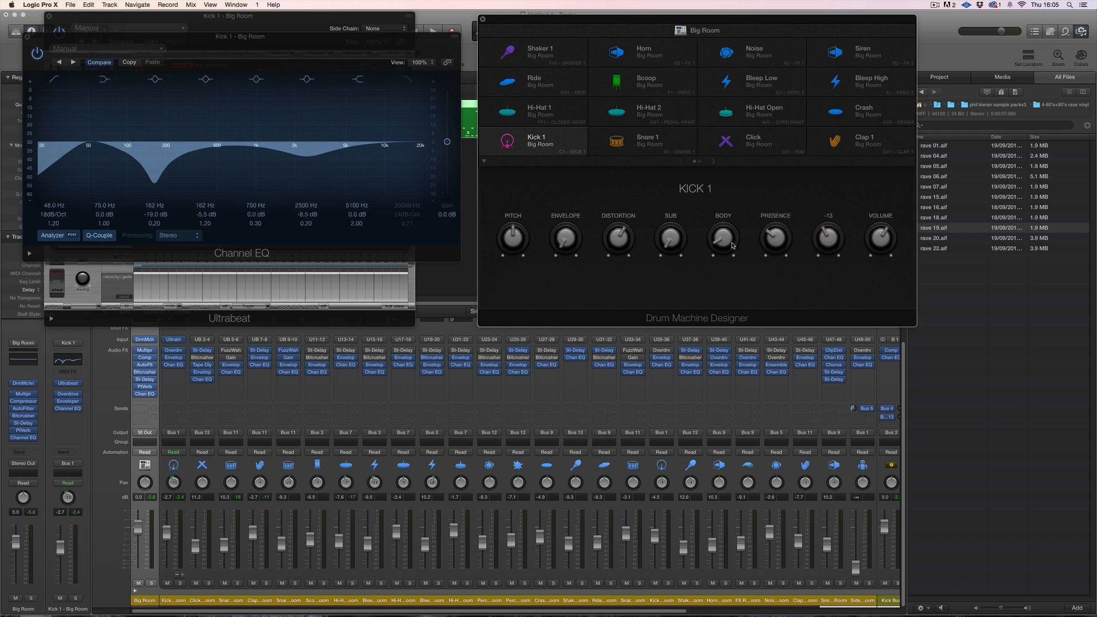
pyautogui.keyDown('alt'); pyautogui.click(827, 236); pyautogui.keyUp('alt')
# Select the Hi-Hat 1 kit piece, open the Enveloper on its channel, and adjust its Envelope.
pyautogui.click(538, 148)
pyautogui.click(556, 115)
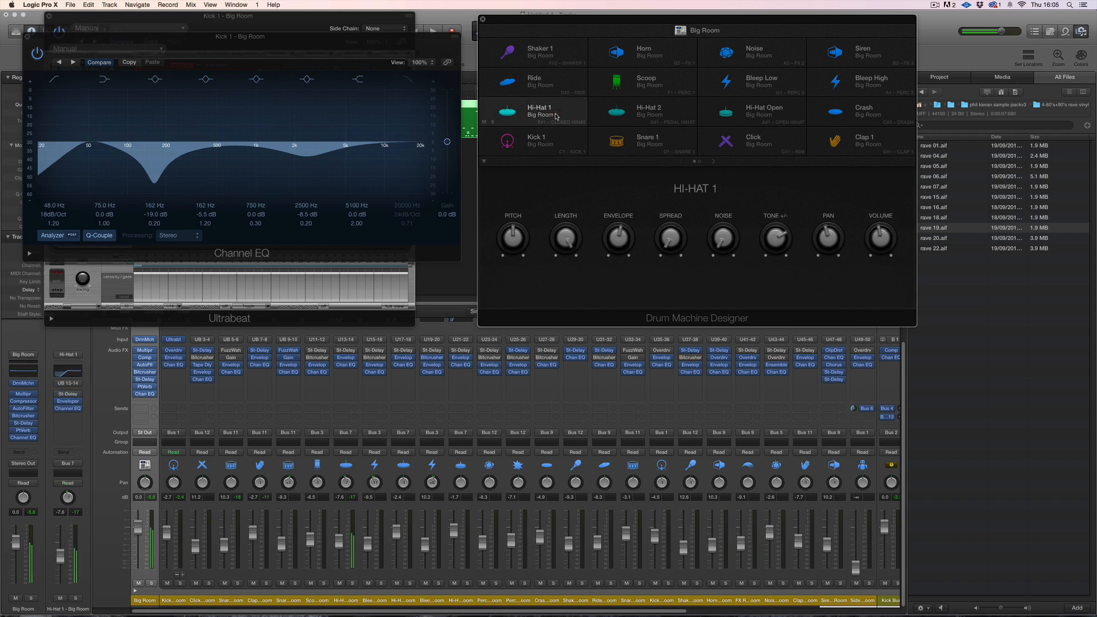
pyautogui.click(345, 358)
pyautogui.moveTo(567, 239); pyautogui.dragTo(610, 227)
# Bring Ultrabeat to the front, select Hi-Hat 1 in its drum list, and set Hi-Hat 1's Length to 50%.
pyautogui.click(400, 307)
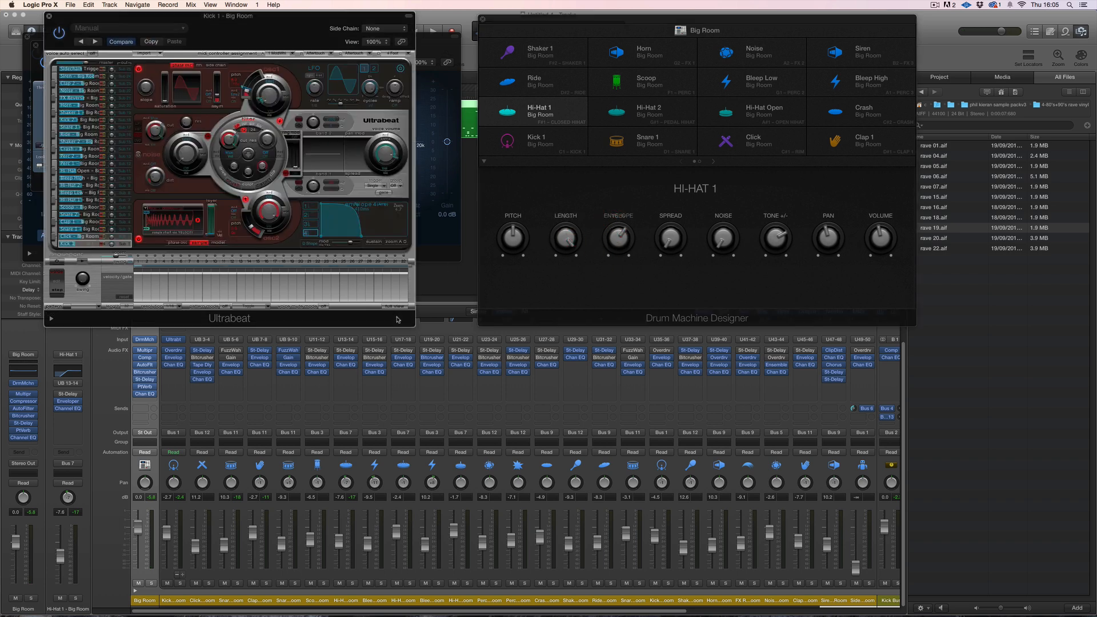
pyautogui.click(532, 110)
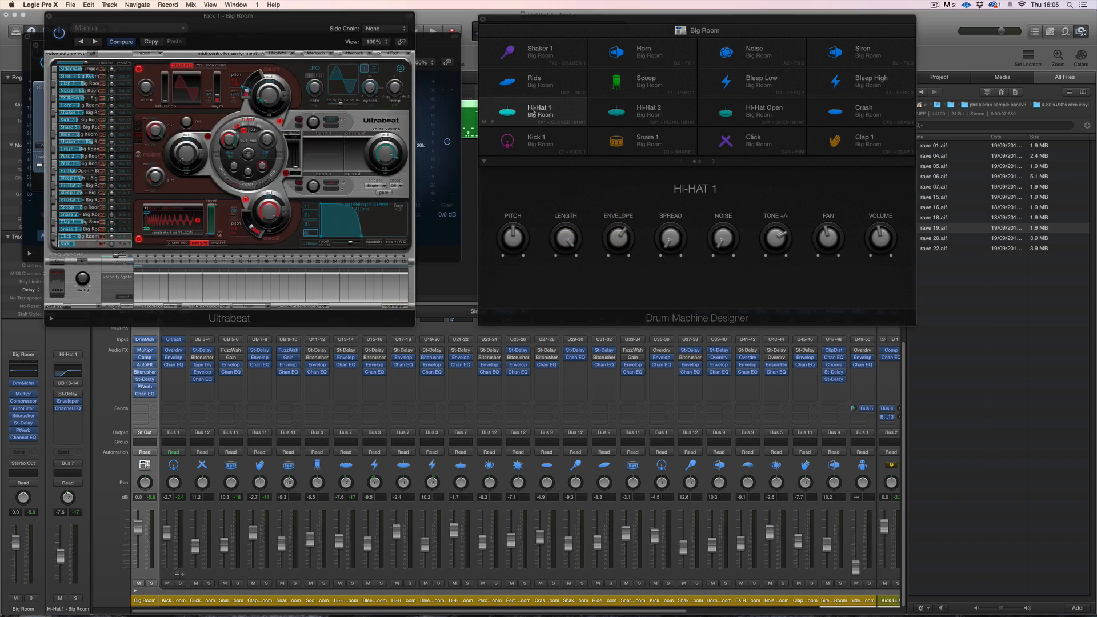
pyautogui.click(58, 200)
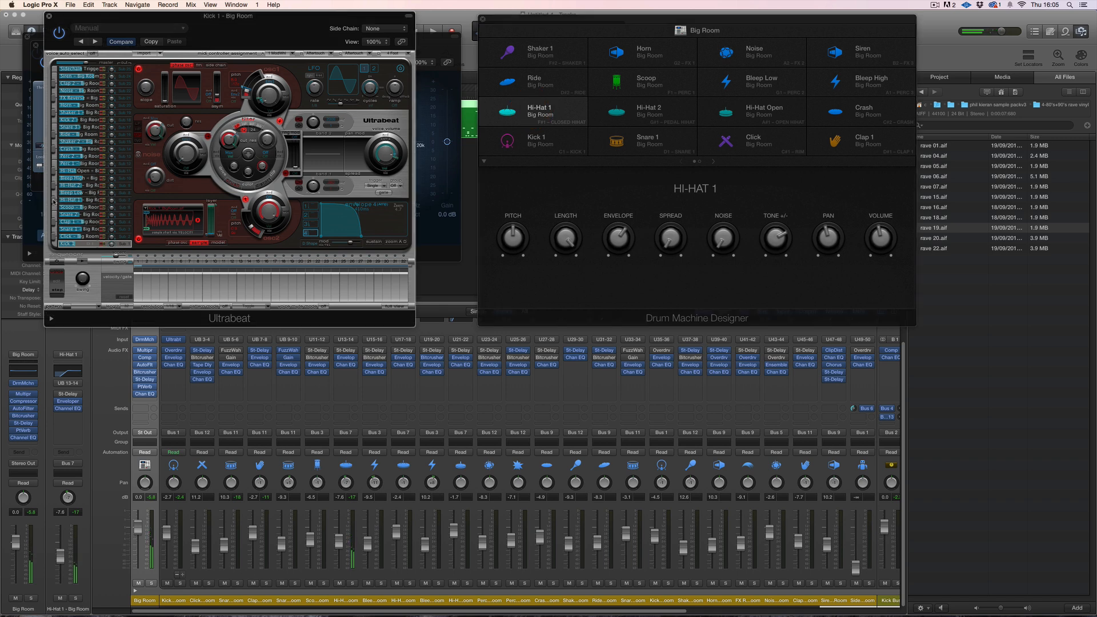
pyautogui.click(58, 200)
pyautogui.moveTo(567, 239); pyautogui.dragTo(565, 262)
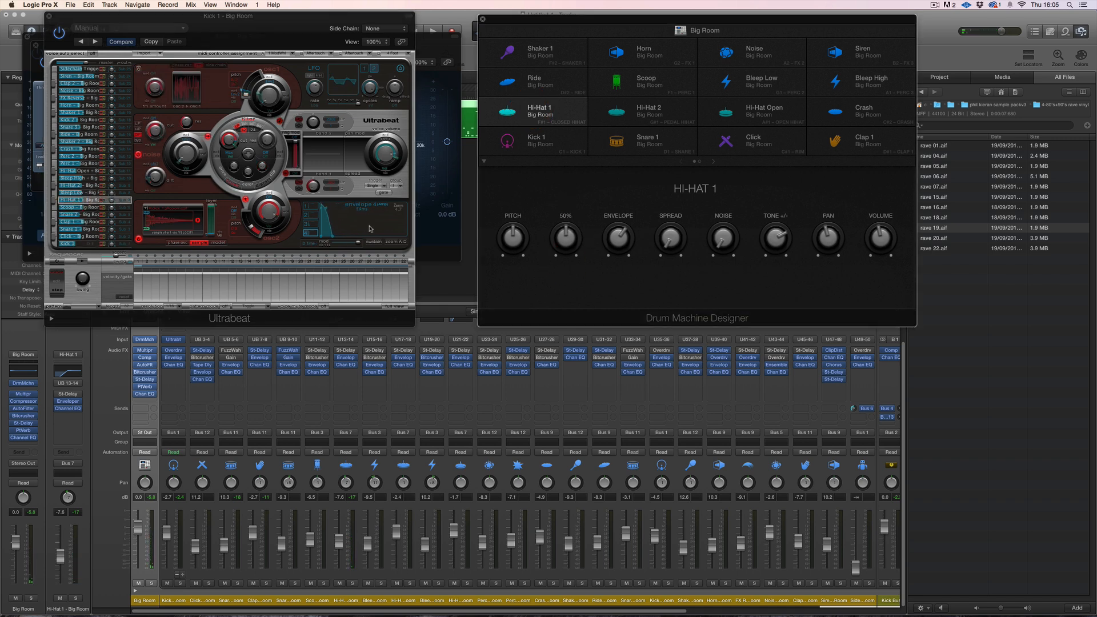
# Raise Hi-Hat 1's Spread during playback with its Stereo Delay open, and try its Noise control.
pyautogui.moveTo(677, 238); pyautogui.dragTo(675, 249)
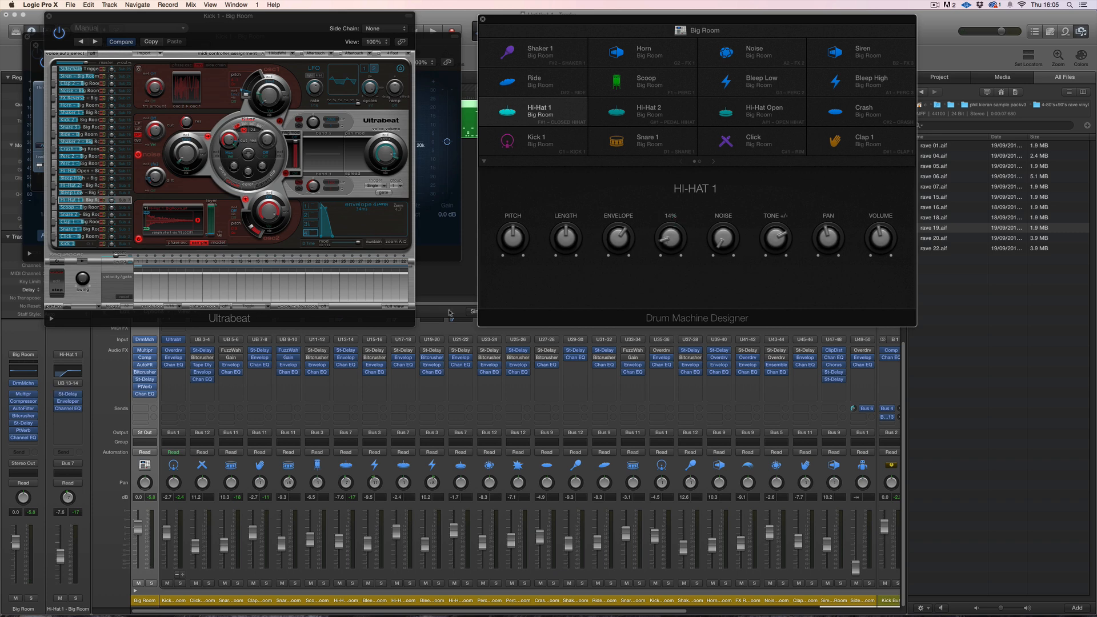
pyautogui.click(346, 351)
pyautogui.press('space')
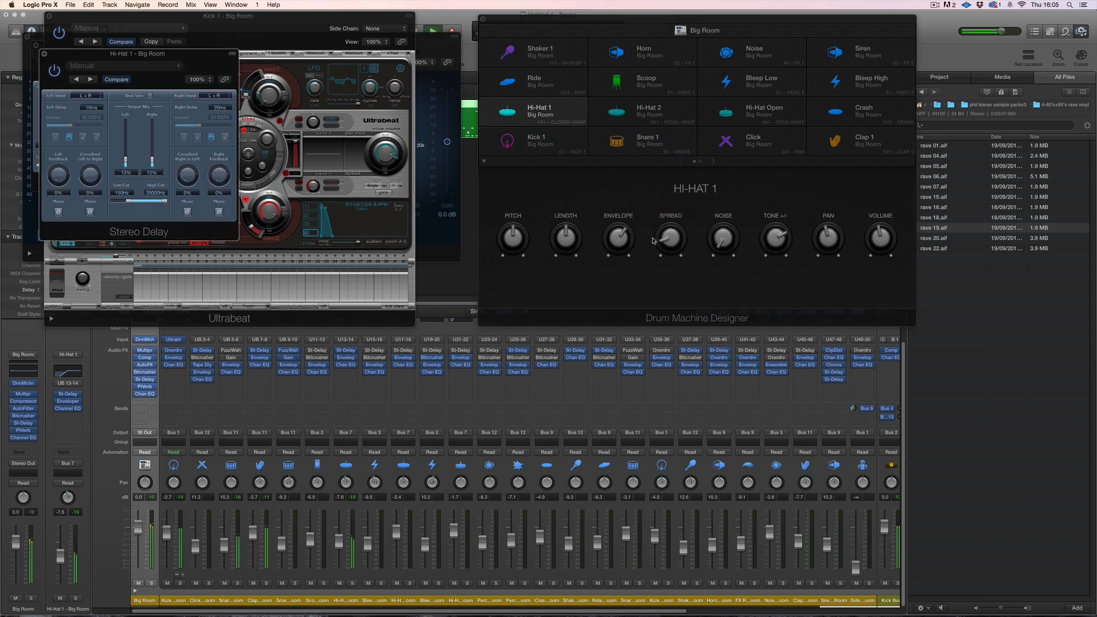
pyautogui.moveTo(672, 206)
pyautogui.mouseDown()
pyautogui.moveTo(672, 141)
pyautogui.moveTo(673, 189)
pyautogui.mouseUp()
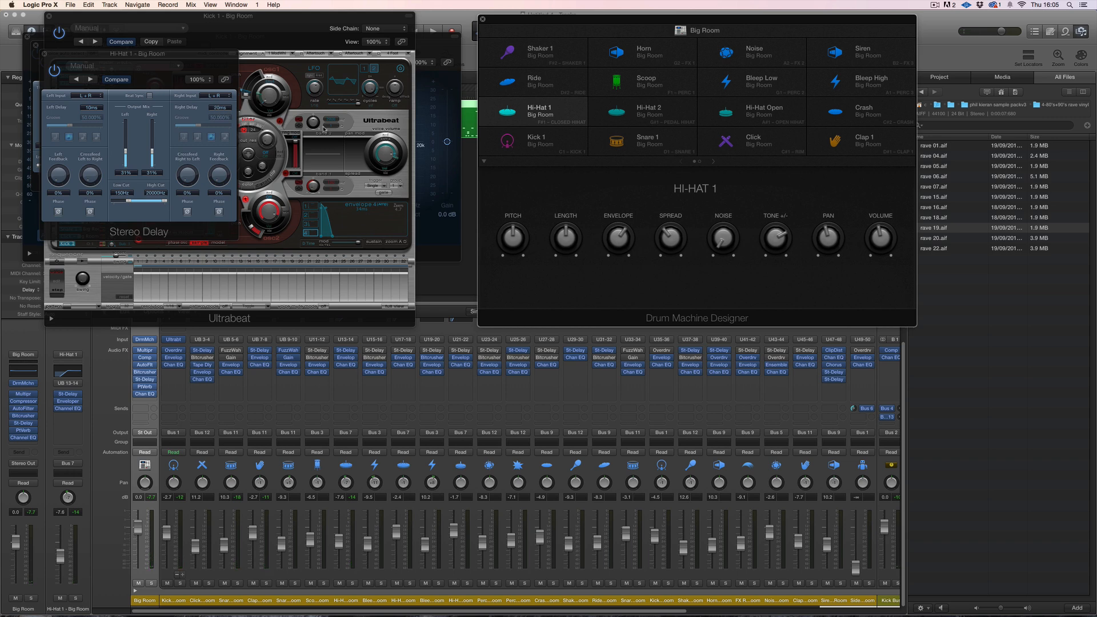
pyautogui.moveTo(729, 240); pyautogui.dragTo(728, 244)
# Look at Hi-Hat 2 and Kick 2, browse the second page of kit pieces, and show the kit-wide Mix and Effects controls.
pyautogui.click(669, 102)
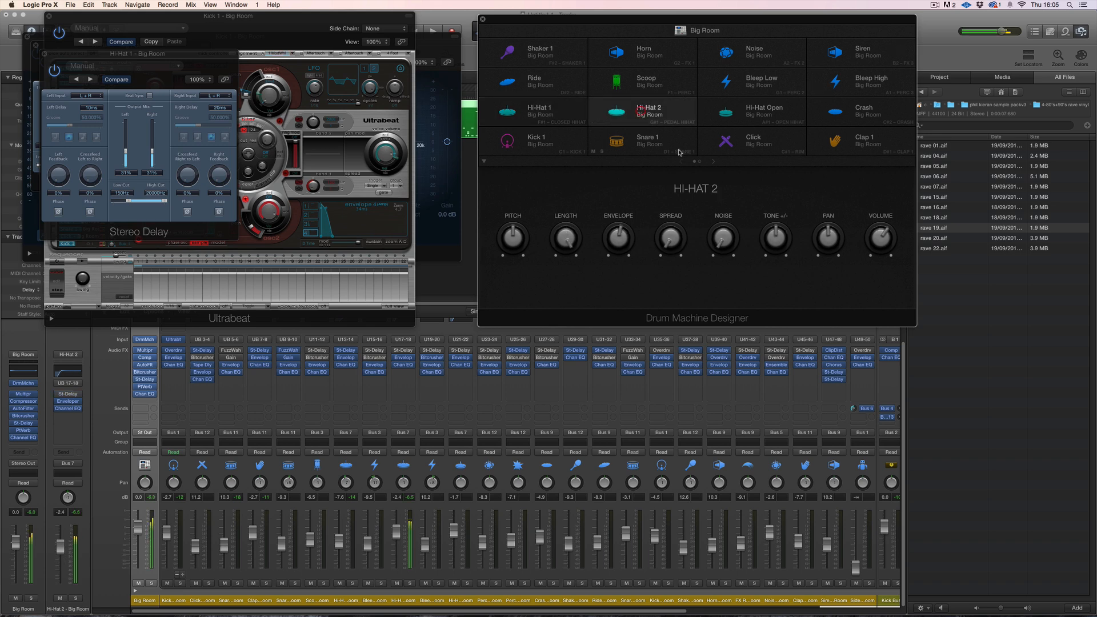
pyautogui.click(700, 163)
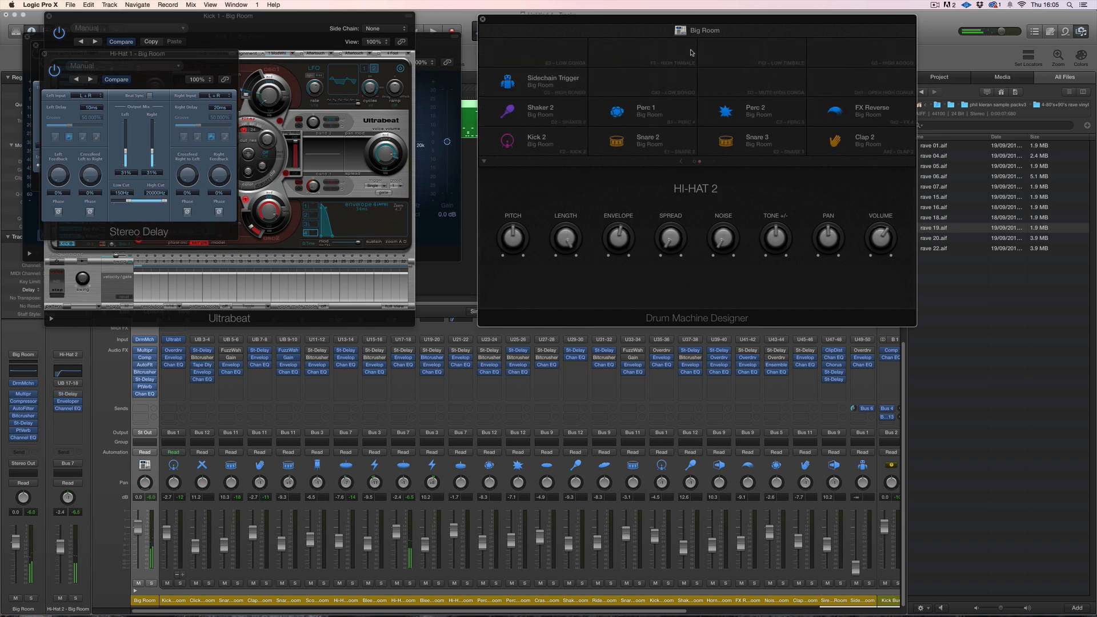
pyautogui.click(694, 31)
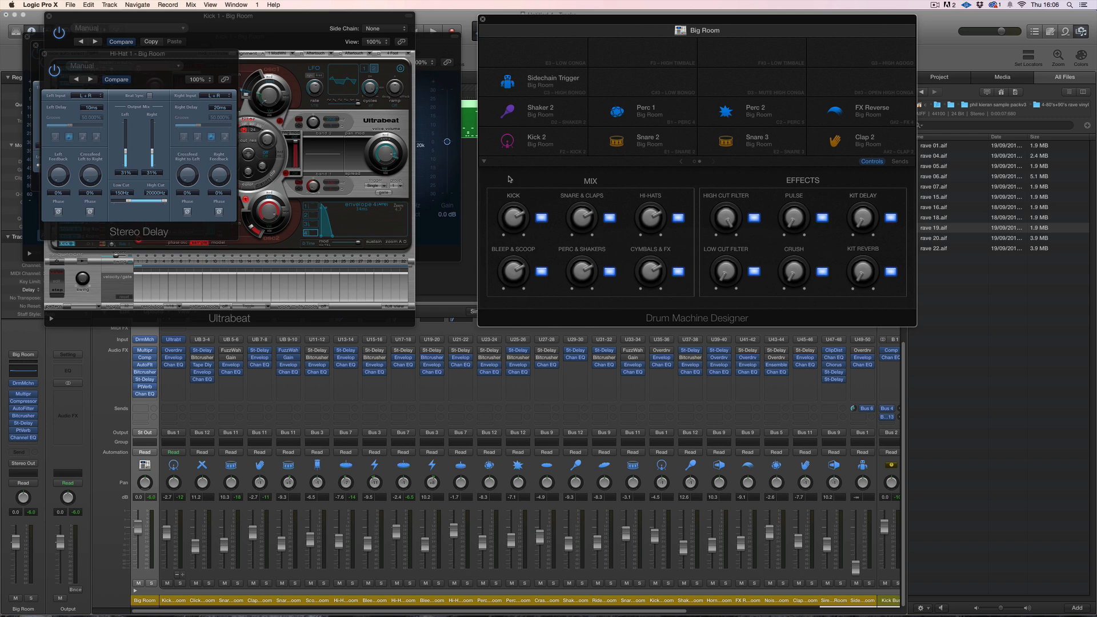
pyautogui.click(527, 141)
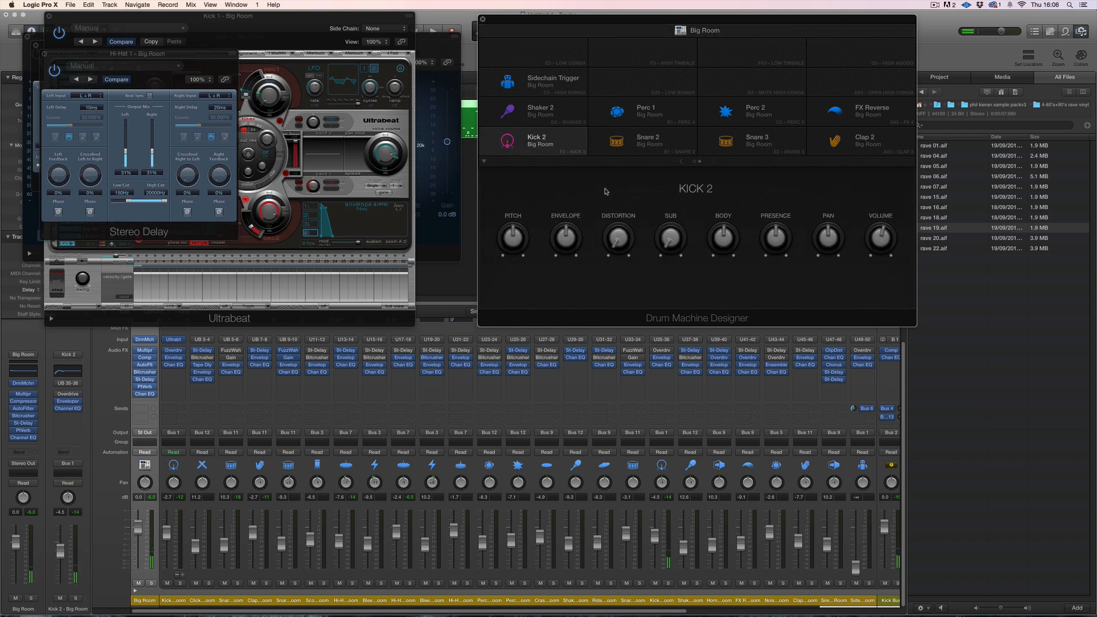
pyautogui.click(705, 31)
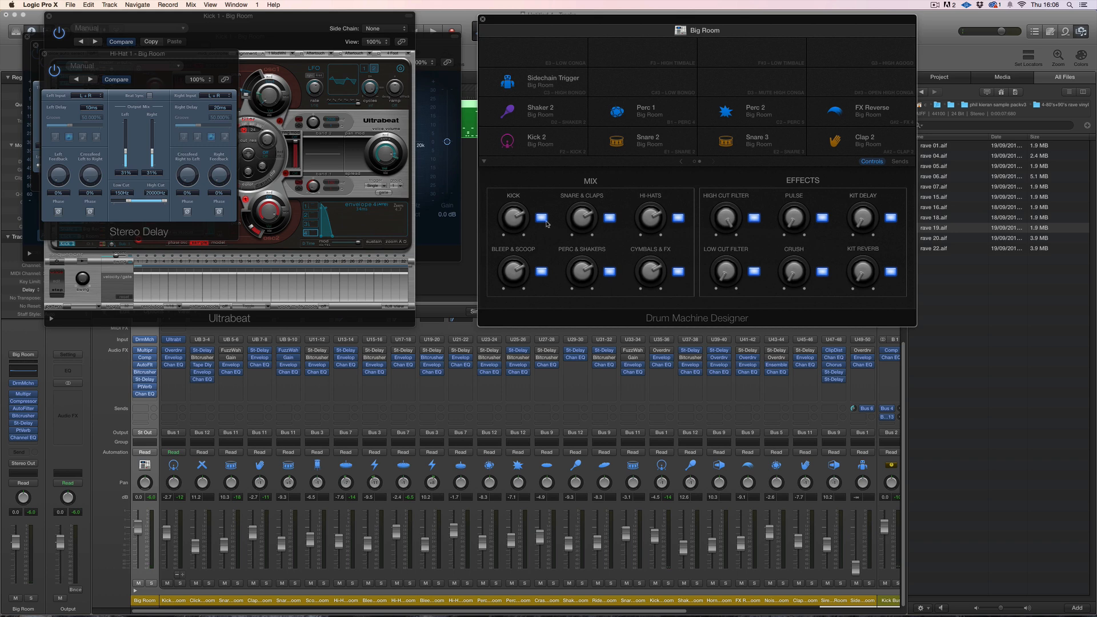
# Raise the kit-wide Kick level in the Mix section while viewing the Kick Bus fader in the Mixer.
pyautogui.moveTo(514, 216); pyautogui.dragTo(514, 237)
pyautogui.moveTo(667, 613); pyautogui.dragTo(851, 613)
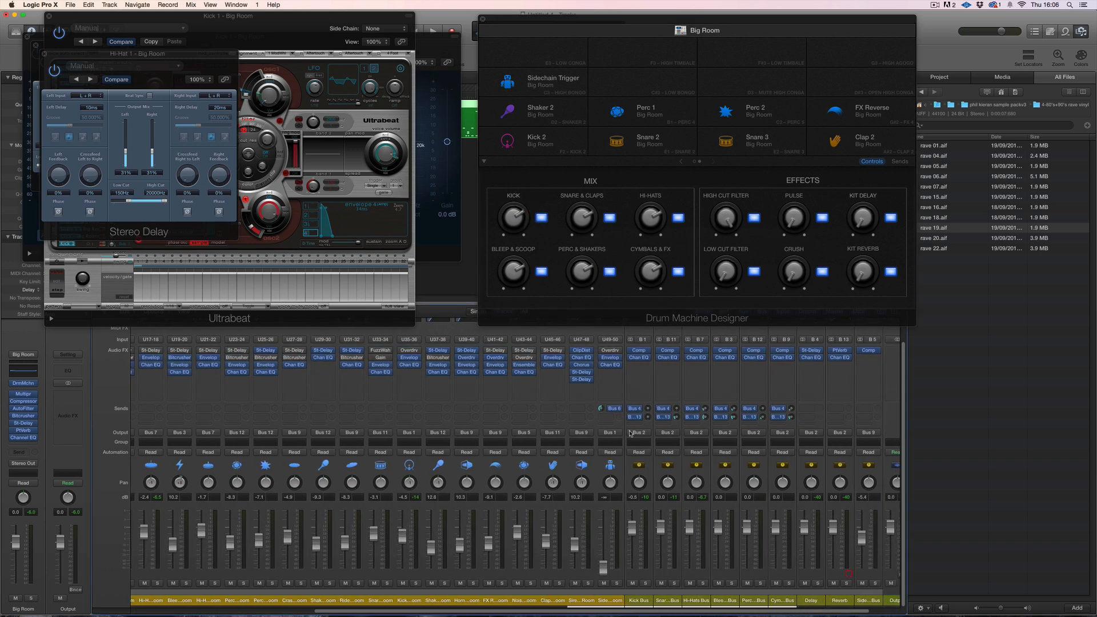
pyautogui.moveTo(518, 215); pyautogui.dragTo(524, 151)
# Audition the kit-wide High Cut Filter, Low Cut Filter, Crush and Kit Reverb effects while playing the beat.
pyautogui.moveTo(709, 216); pyautogui.dragTo(736, 157)
pyautogui.press('space')
pyautogui.press('space')
pyautogui.press('space')
pyautogui.moveTo(731, 273); pyautogui.dragTo(742, 312)
pyautogui.moveTo(789, 284); pyautogui.dragTo(802, 319)
pyautogui.moveTo(863, 273); pyautogui.dragTo(867, 334)
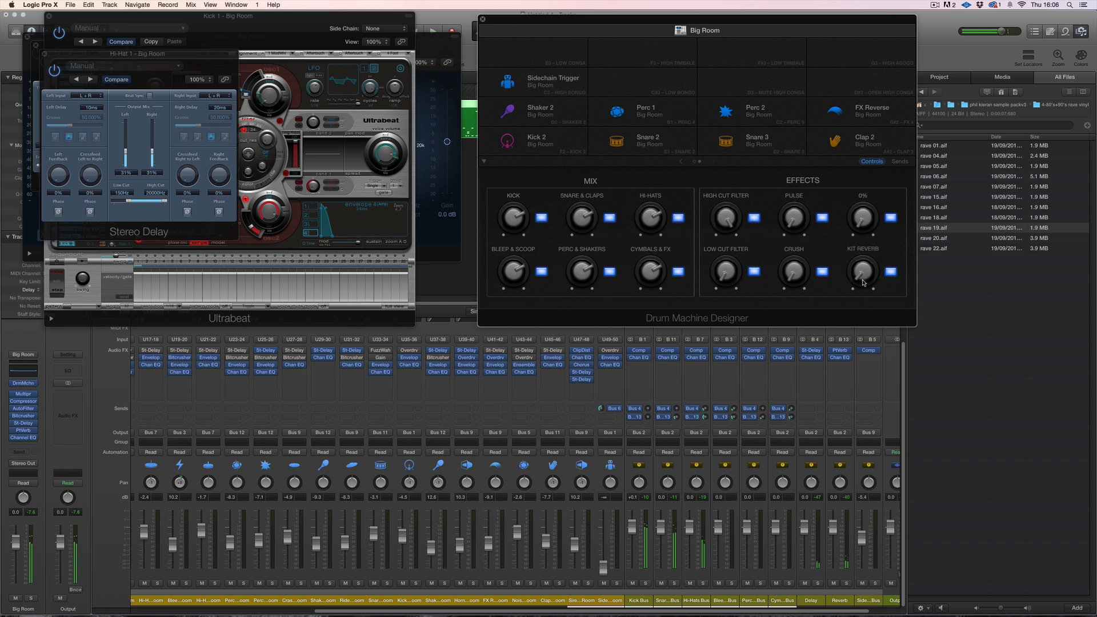
# Try Kit Delay and Kit Reverb during playback, temporarily soloing the Reverb channel, and return both effects to zero.
pyautogui.moveTo(618, 612); pyautogui.dragTo(726, 612)
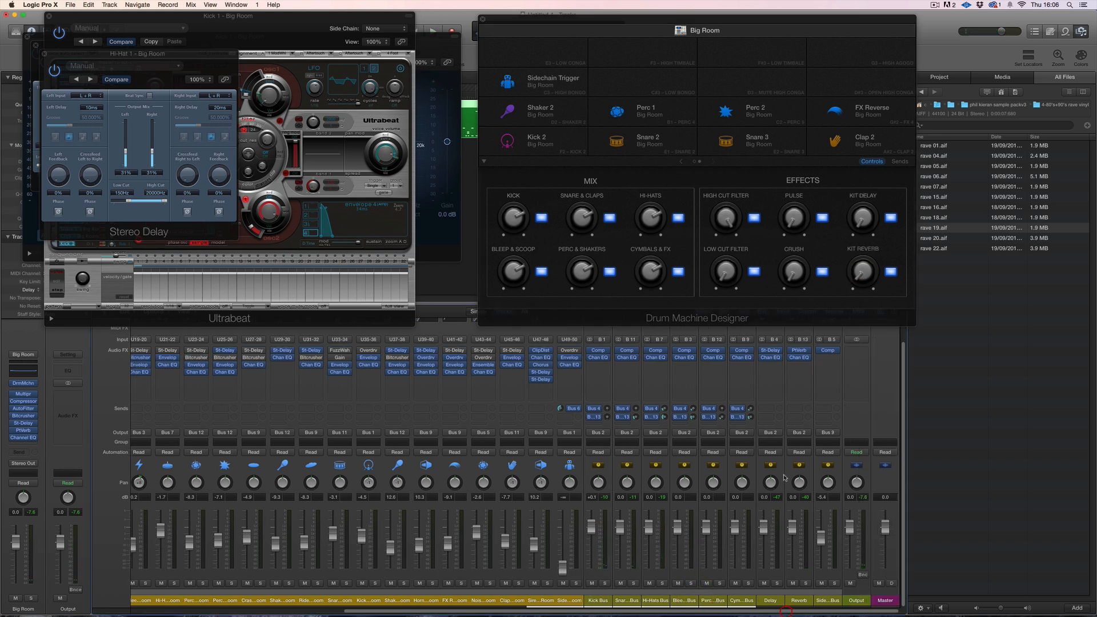
pyautogui.click(863, 188)
pyautogui.press('space')
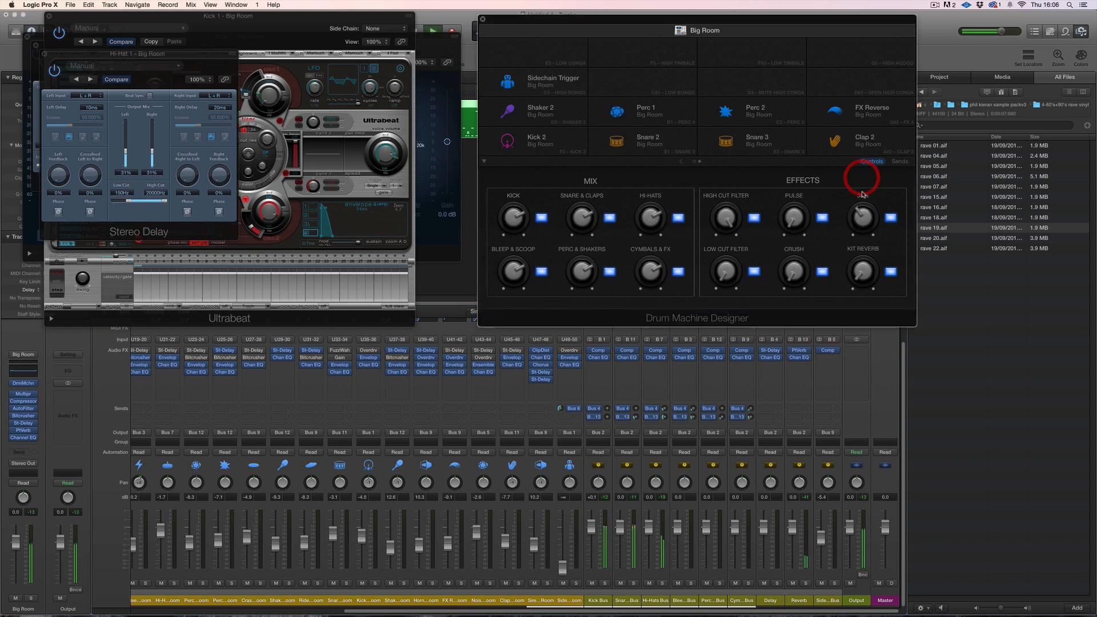
pyautogui.click(805, 584)
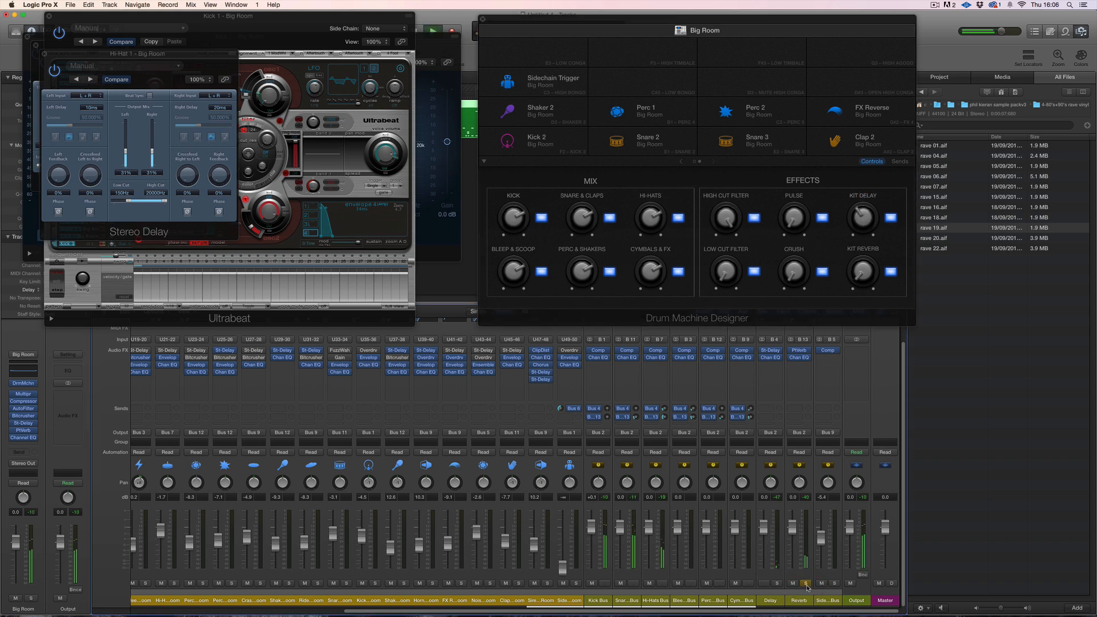
pyautogui.moveTo(863, 270); pyautogui.dragTo(864, 224)
pyautogui.click(806, 584)
pyautogui.click(864, 400)
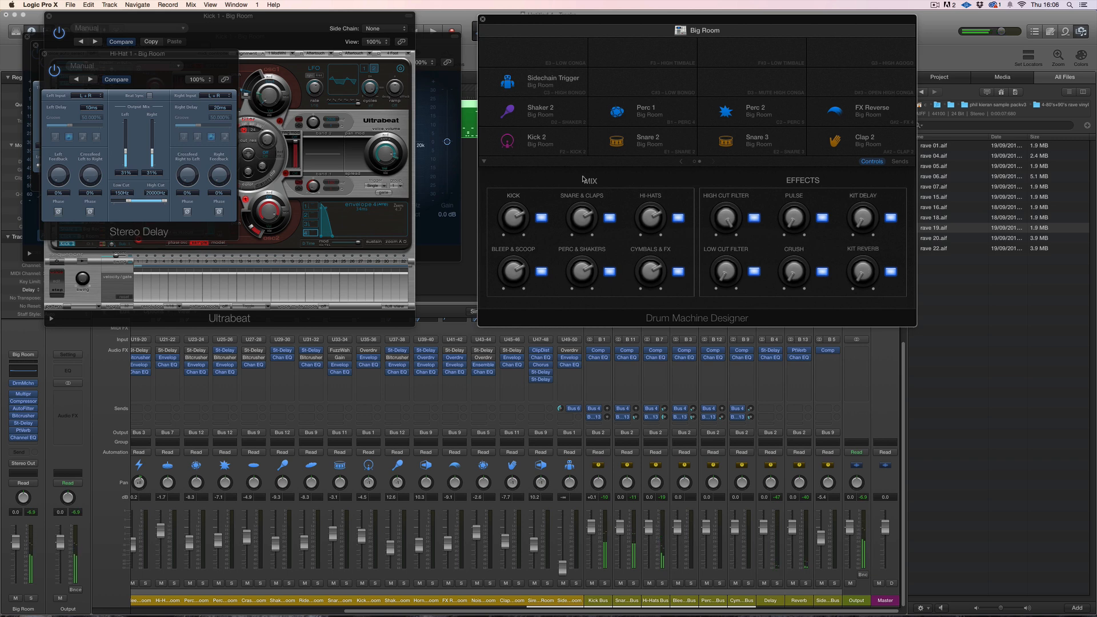
# Close the Stereo Delay, Ultrabeat, Drum Machine Designer, Enveloper and Channel EQ windows.
pyautogui.click(44, 54)
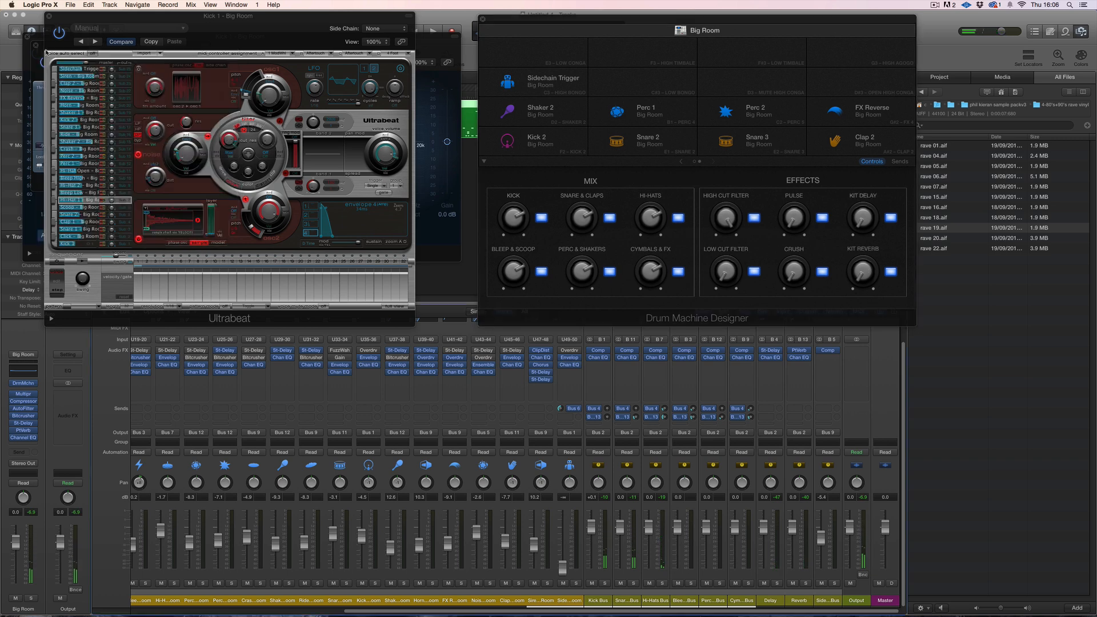
pyautogui.click(49, 16)
pyautogui.click(483, 20)
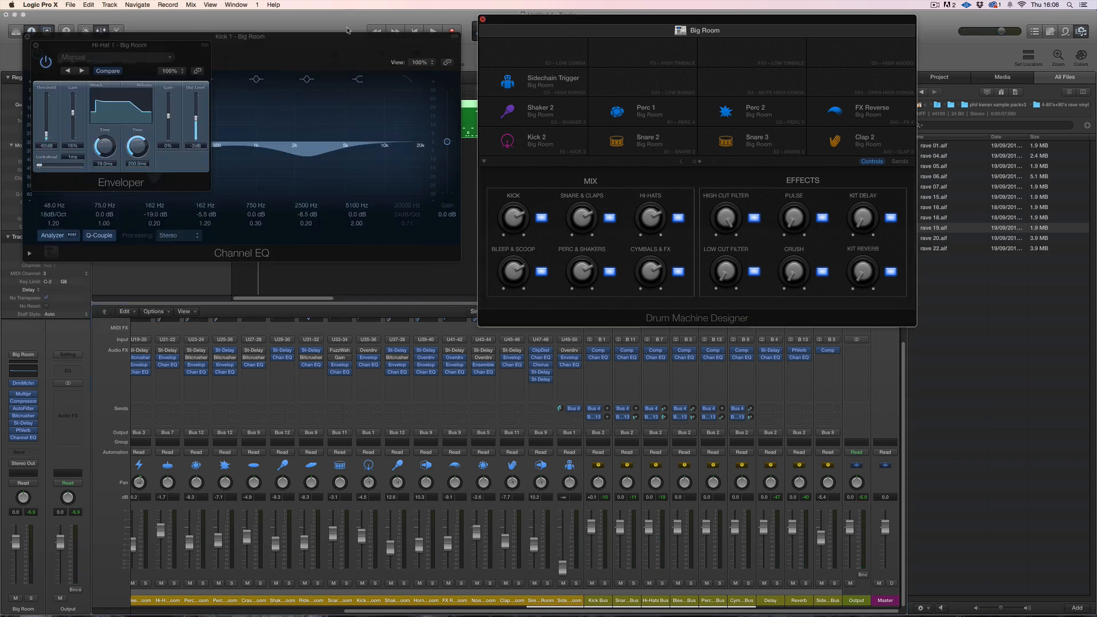
pyautogui.click(36, 45)
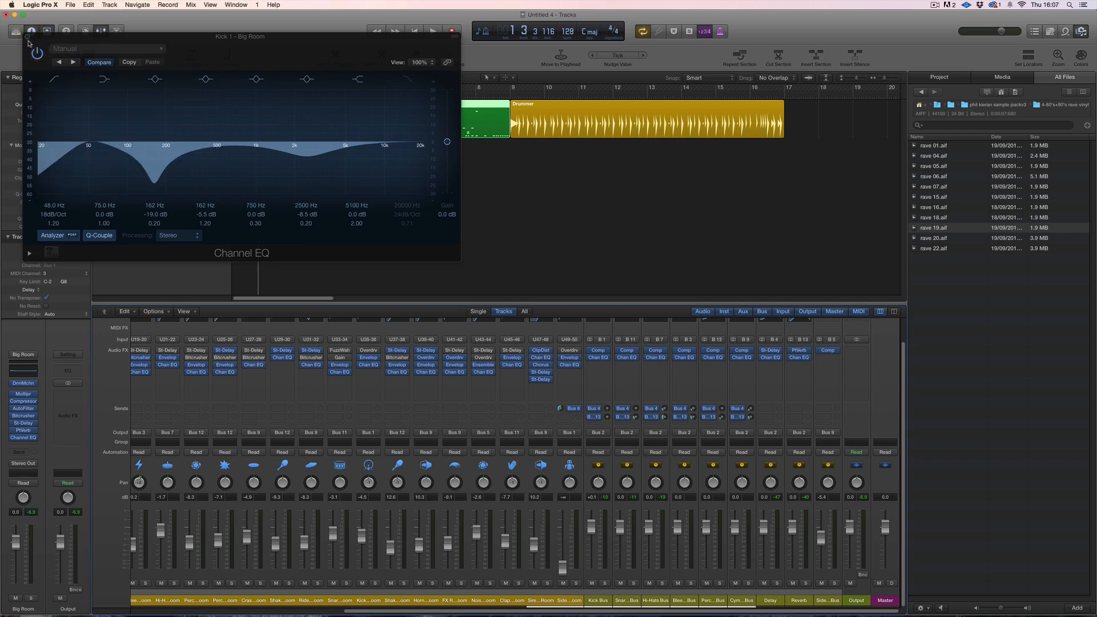
pyautogui.click(27, 39)
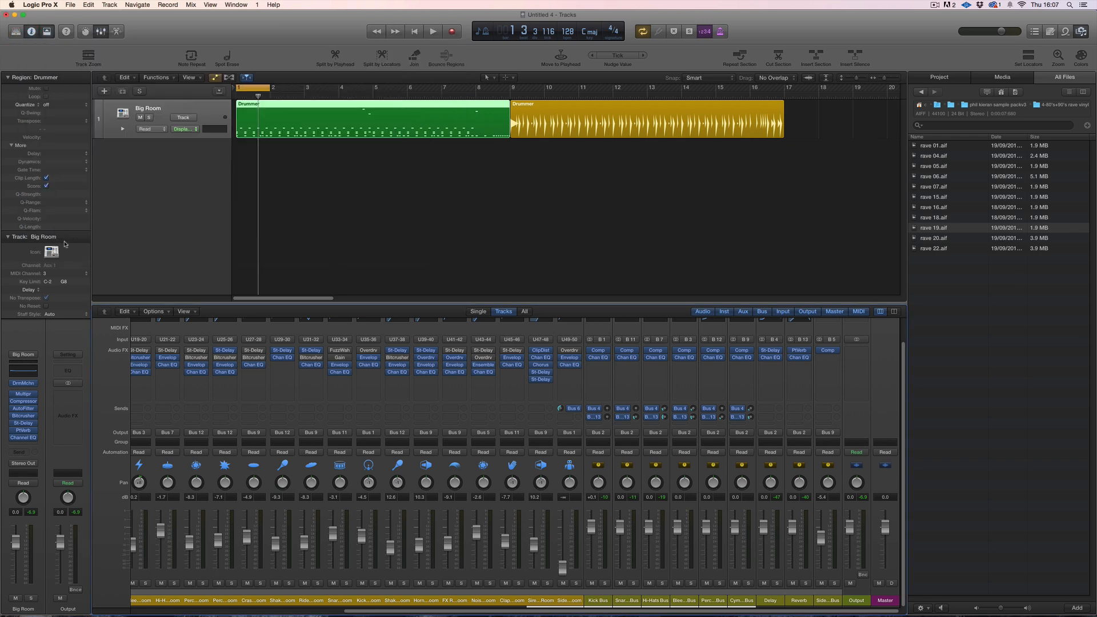
# Examine the Mixer's drum channels, Kick Bus, Delay, Reverb, sidechain bus and Output channel by selecting them in turn.
pyautogui.moveTo(359, 613); pyautogui.dragTo(435, 613)
pyautogui.click(461, 601)
pyautogui.click(604, 601)
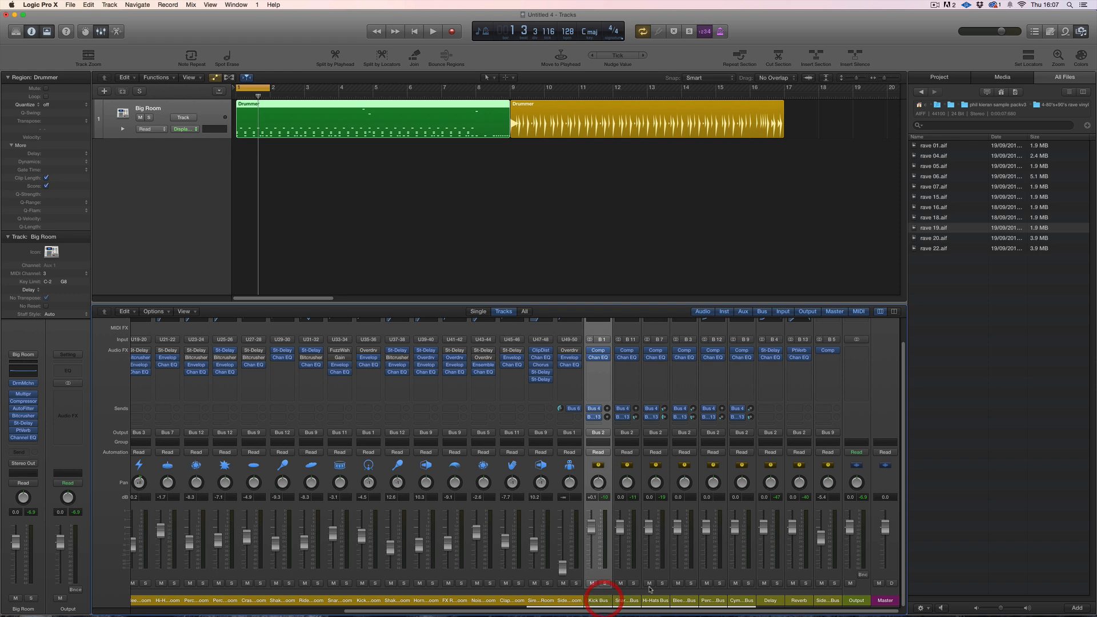
pyautogui.click(770, 601)
pyautogui.click(812, 601)
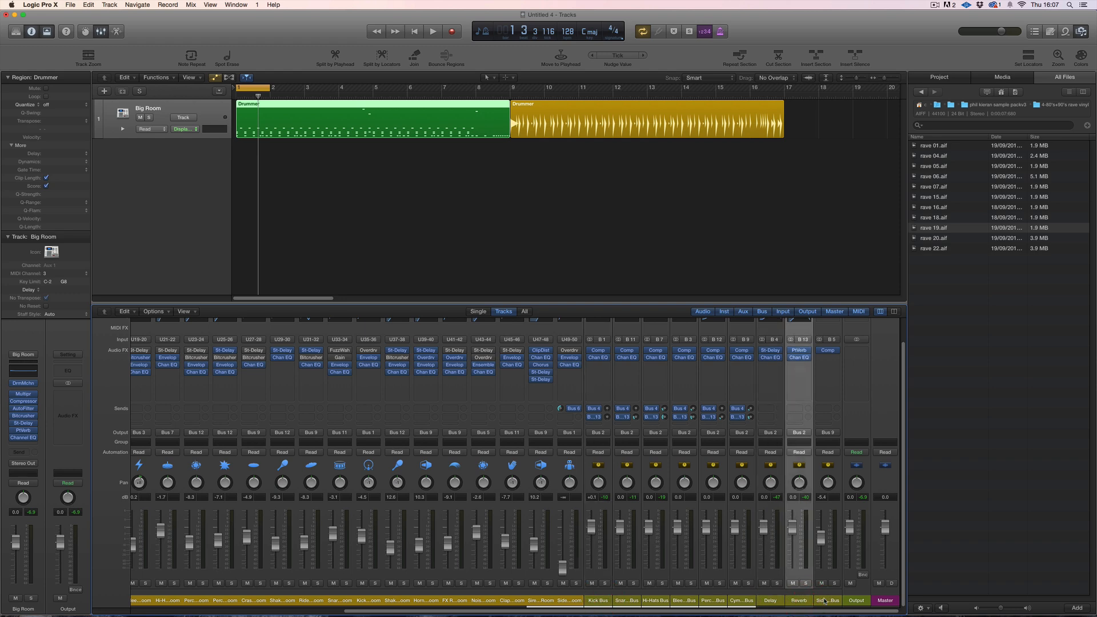
pyautogui.click(823, 600)
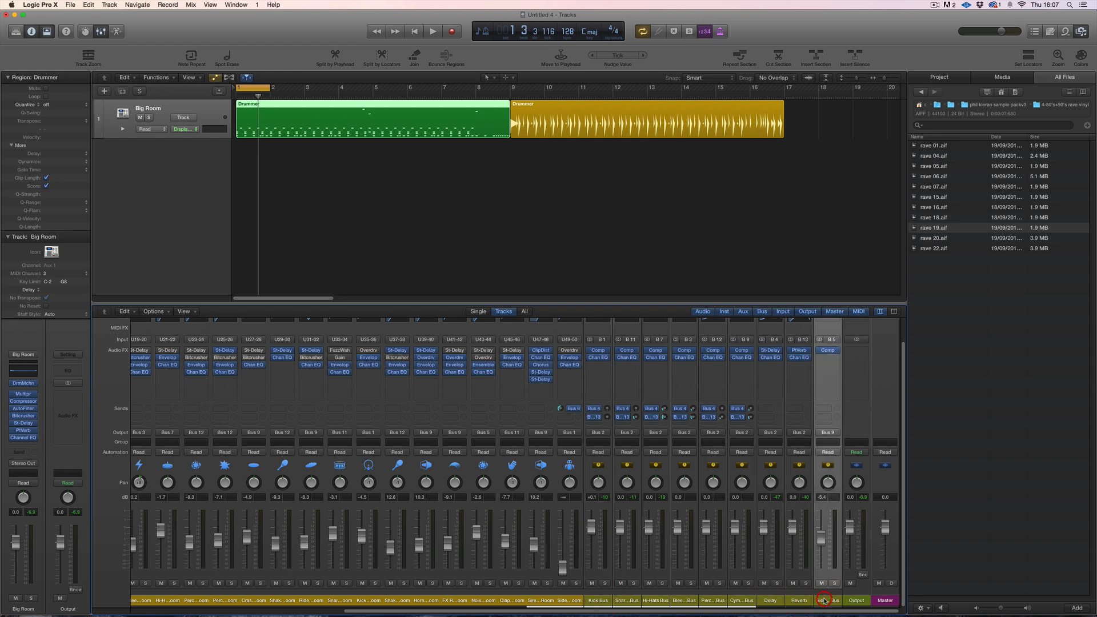
pyautogui.click(854, 600)
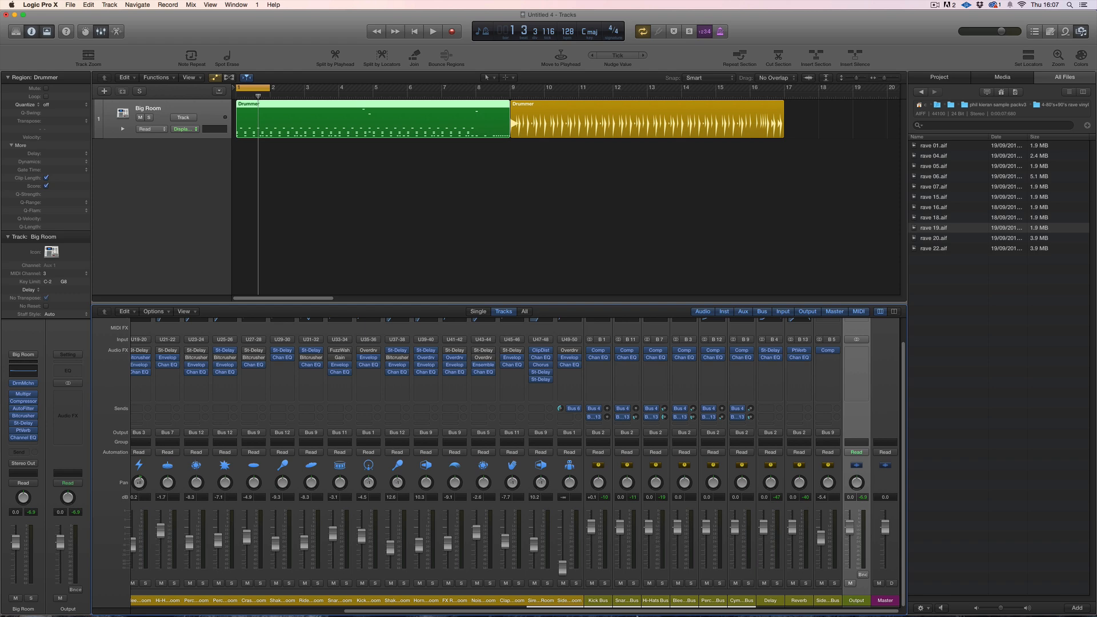
# Collapse the Big Room channel stack in the Mixer and convert the first MIDI region back to a Drummer region.
pyautogui.moveTo(596, 613); pyautogui.dragTo(42, 594)
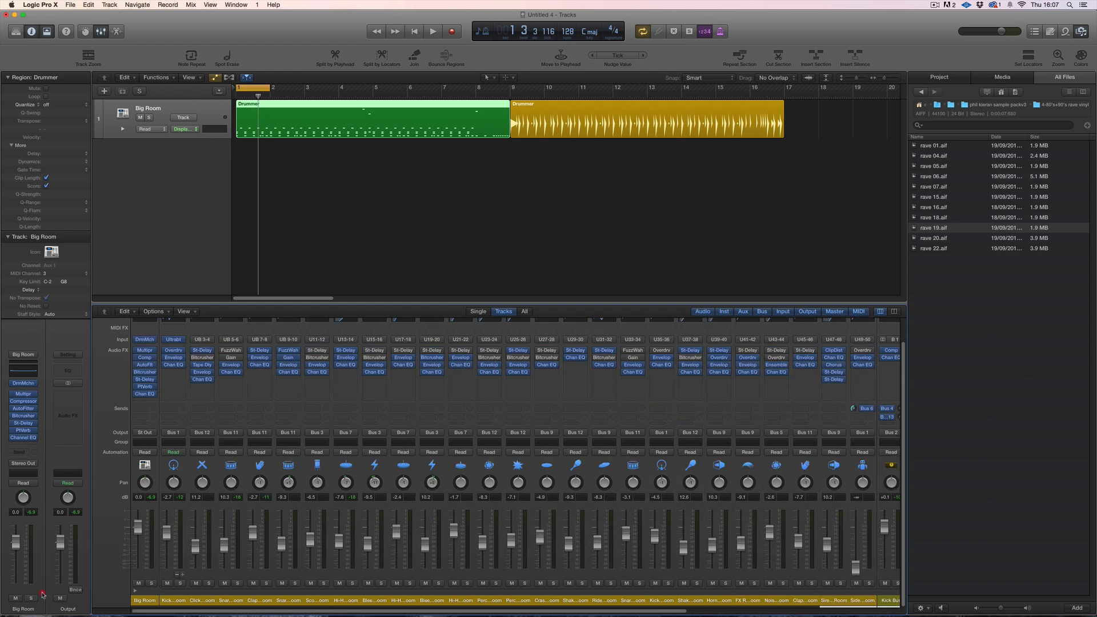
pyautogui.click(136, 592)
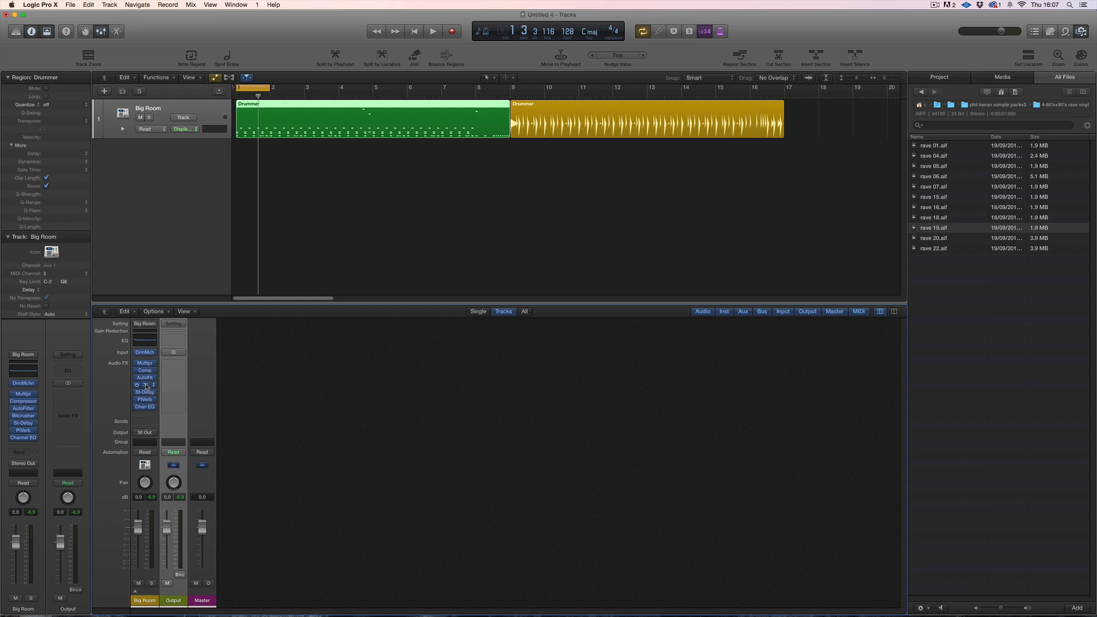
pyautogui.rightClick(325, 114)
pyautogui.click(376, 175)
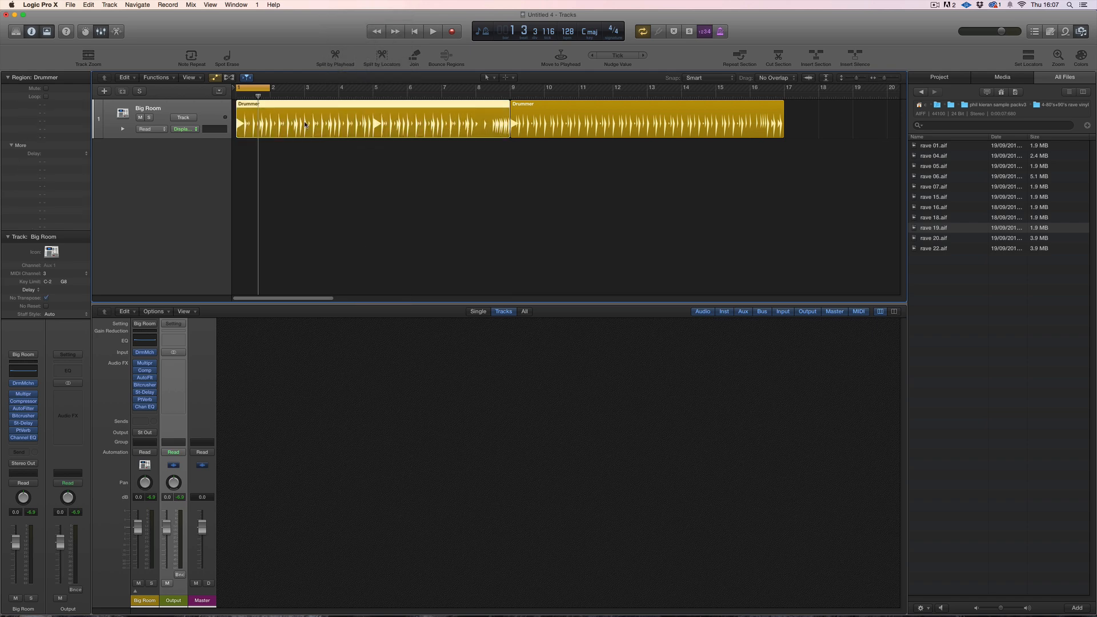
# Play the first region from the Drummer Editor briefly, and change the drummer to Ronnie, accepting replacement of the region settings.
pyautogui.doubleClick(304, 125)
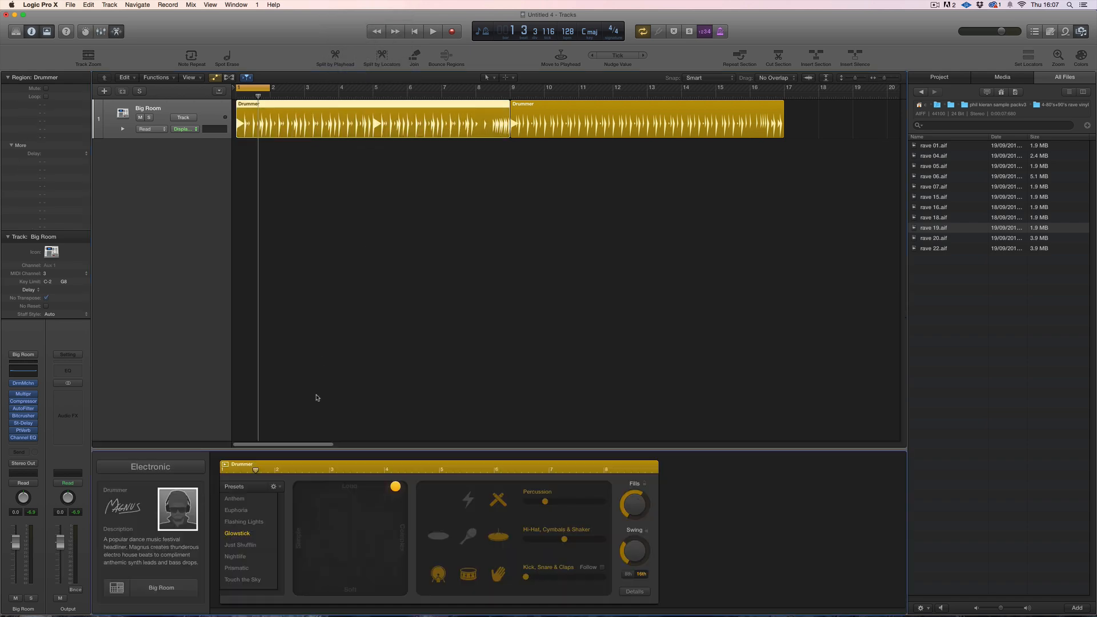
pyautogui.press('space')
pyautogui.press('space')
pyautogui.click(167, 522)
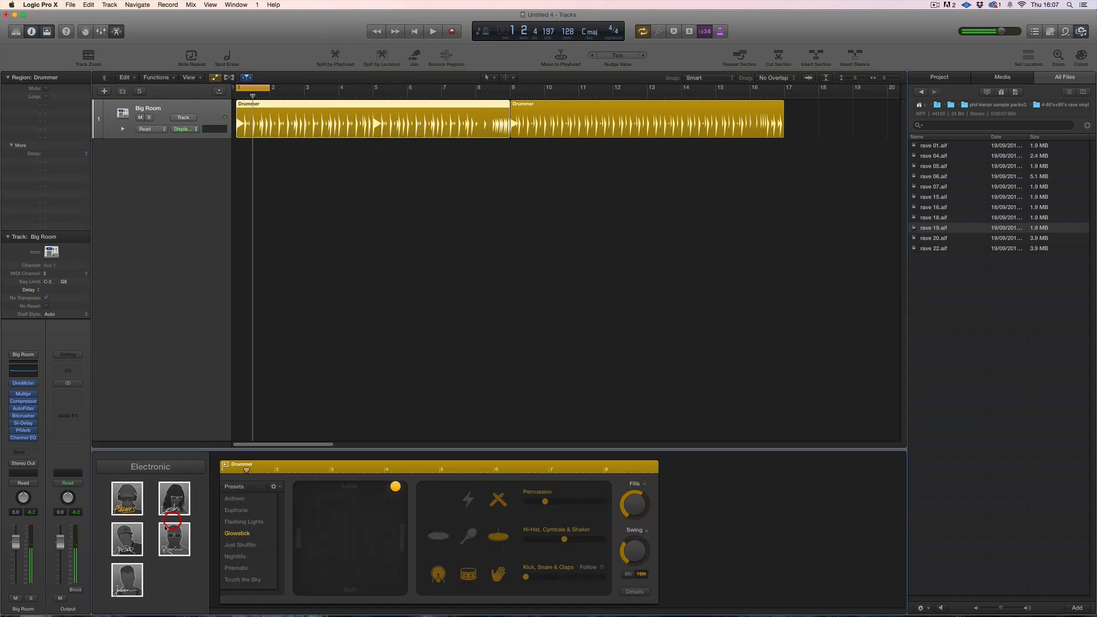
pyautogui.click(174, 542)
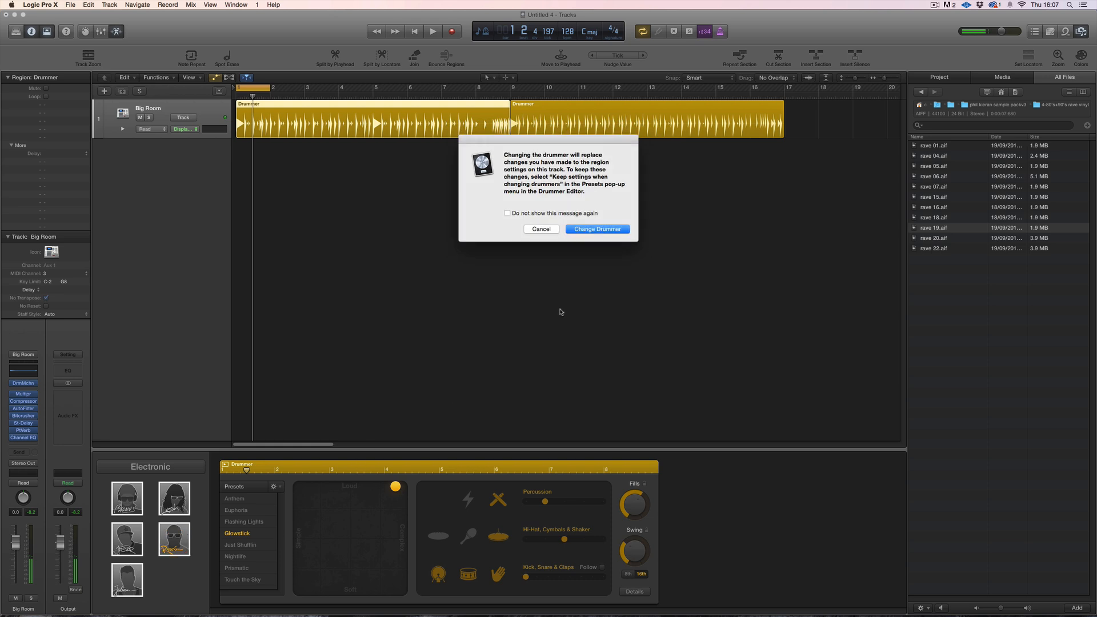
pyautogui.press('Return')
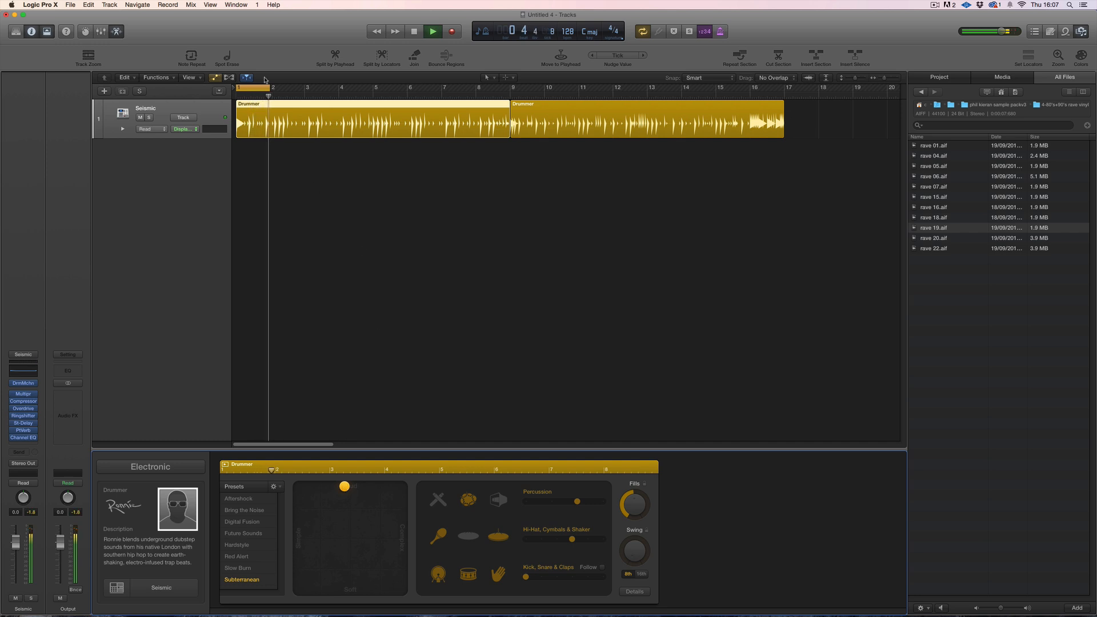
# Extend the cycle range to cover bars 1 to 9 and audition the Seismic beat.
pyautogui.moveTo(269, 87); pyautogui.dragTo(506, 112)
pyautogui.press('space')
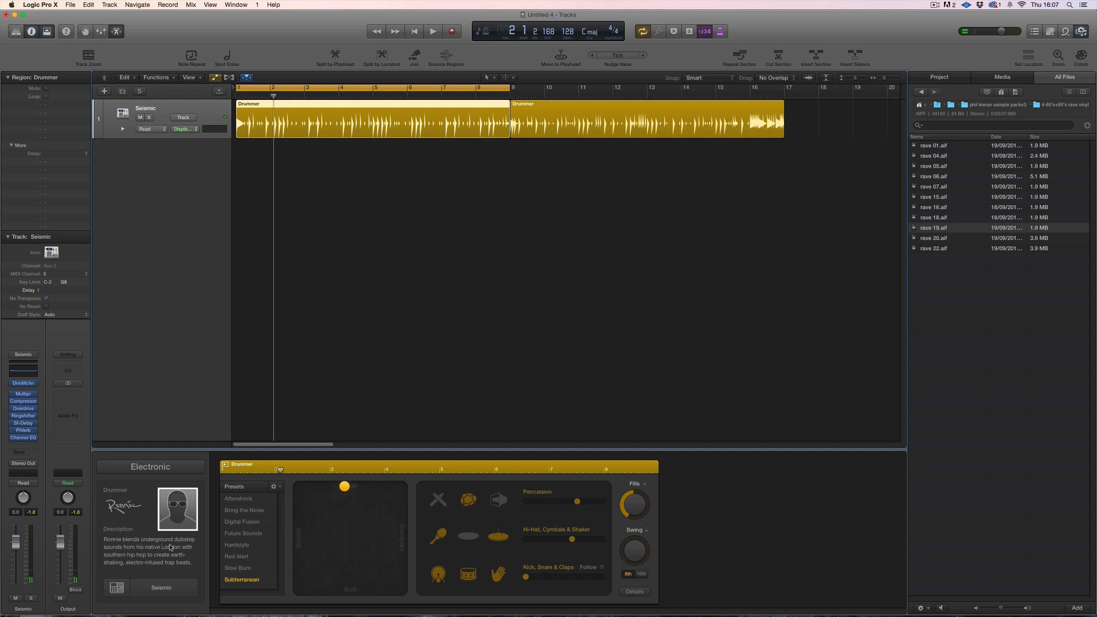
pyautogui.press('space')
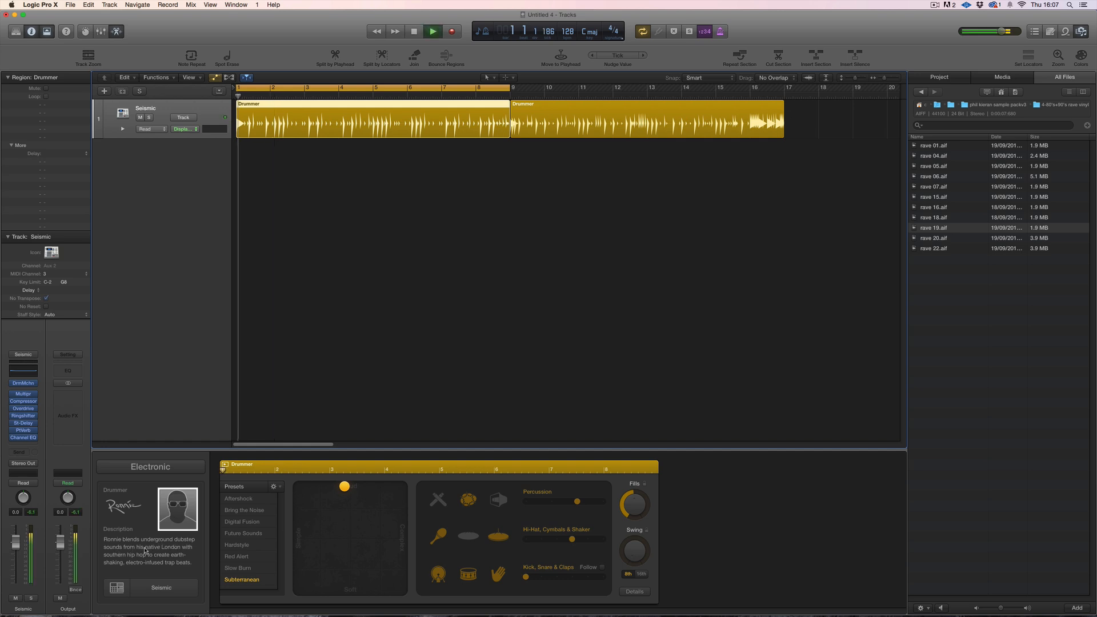
pyautogui.press('space')
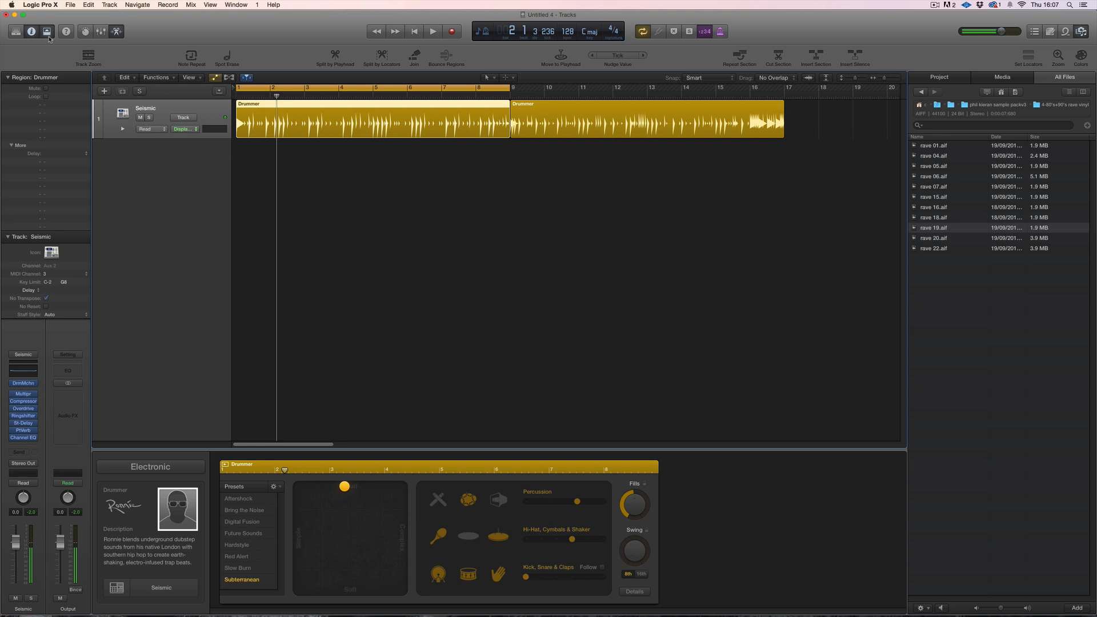
# Expand the Seismic stack in the Mixer and replace Ultrabeat on the kick channel with the EXS24 sampler.
pyautogui.click(100, 31)
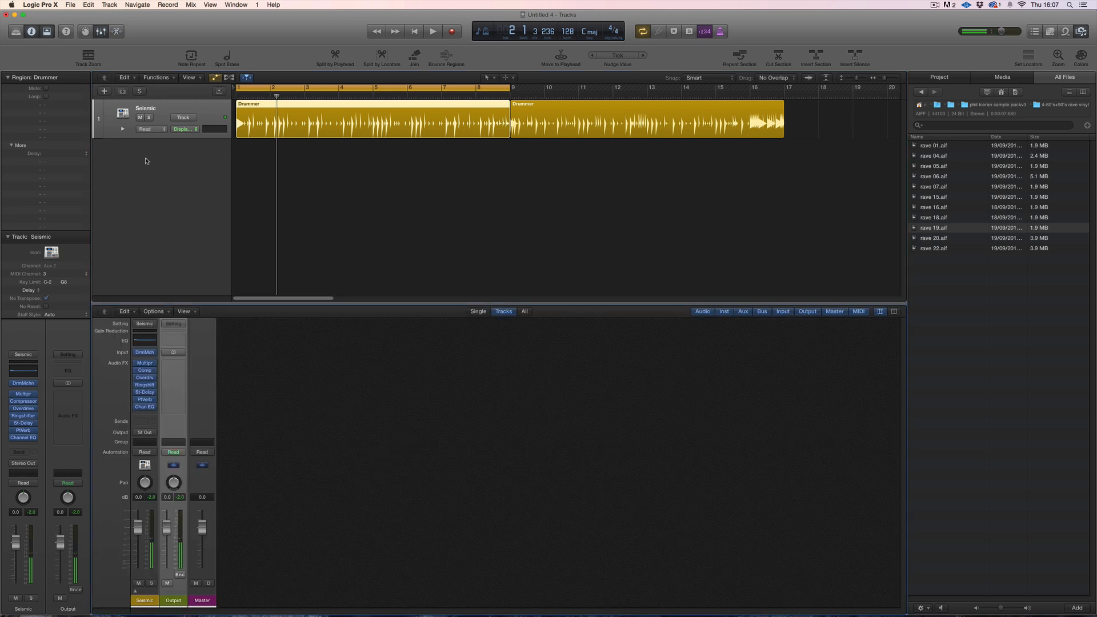
pyautogui.click(136, 592)
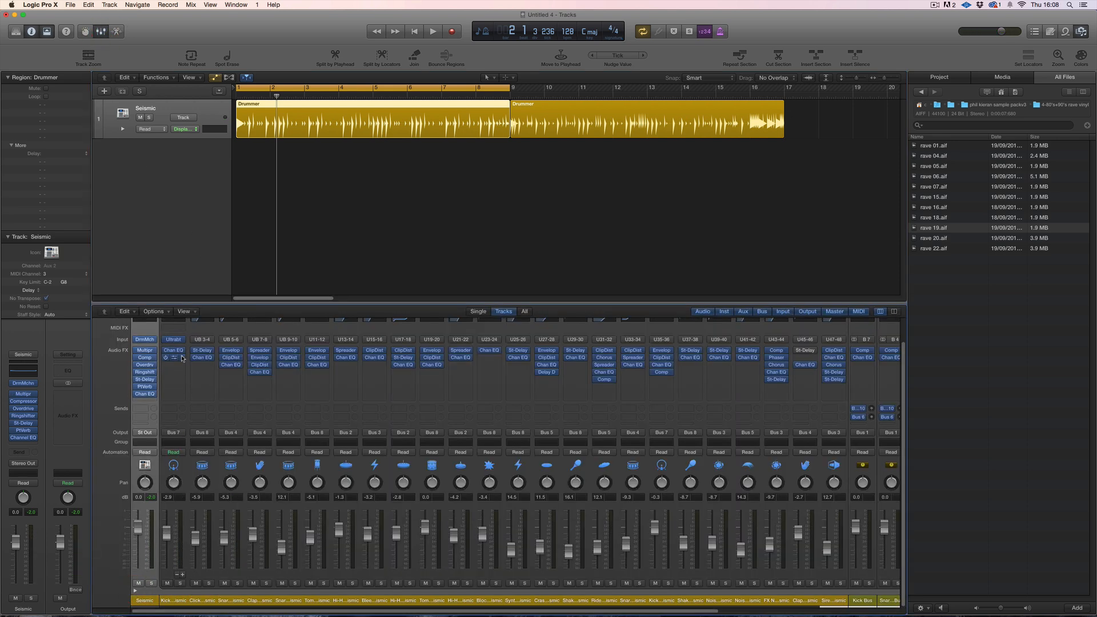
pyautogui.click(181, 342)
pyautogui.moveTo(229, 419)
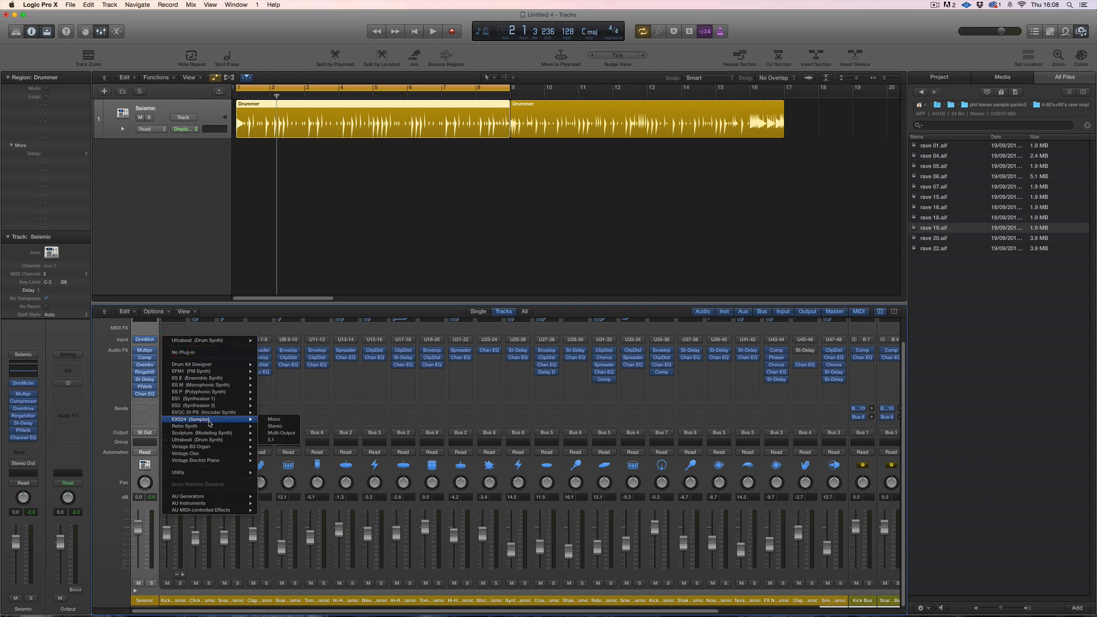
pyautogui.click(292, 428)
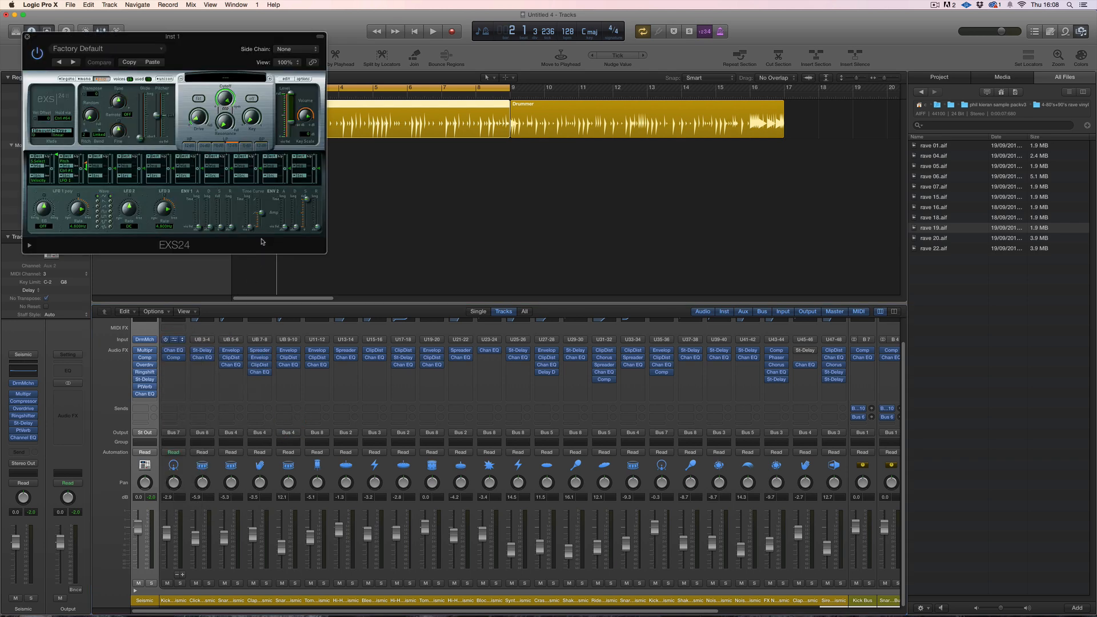
# Load the UD Dubstep Kit from Ultimate Drums into EXS24, move its window clear of the first region, and audition the beat.
pyautogui.click(225, 77)
pyautogui.moveTo(254, 309)
pyautogui.moveTo(255, 280)
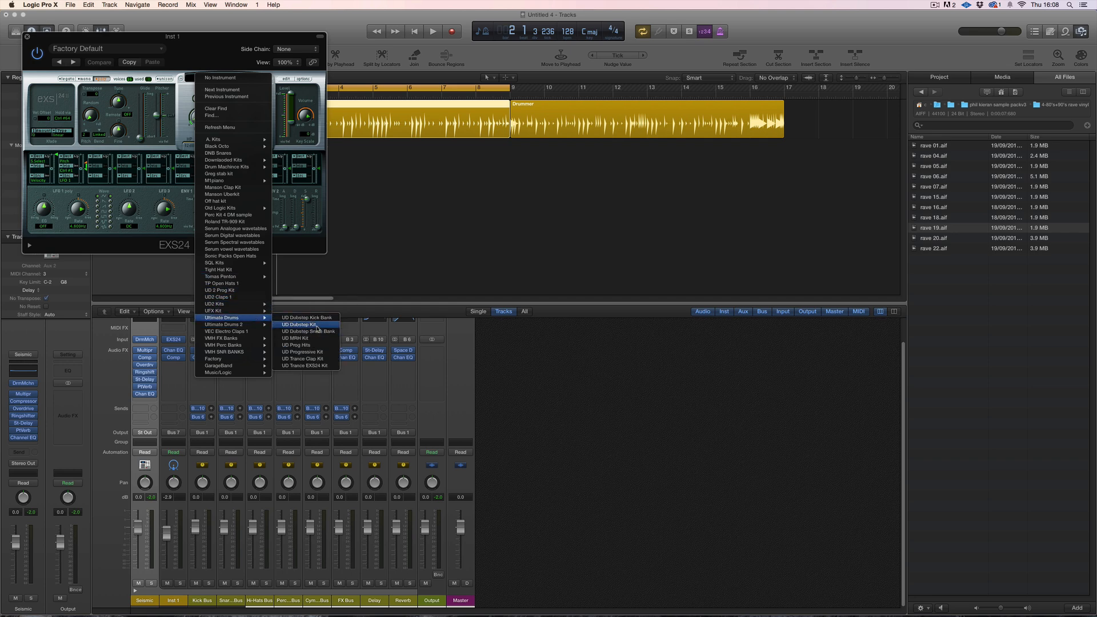
pyautogui.click(317, 330)
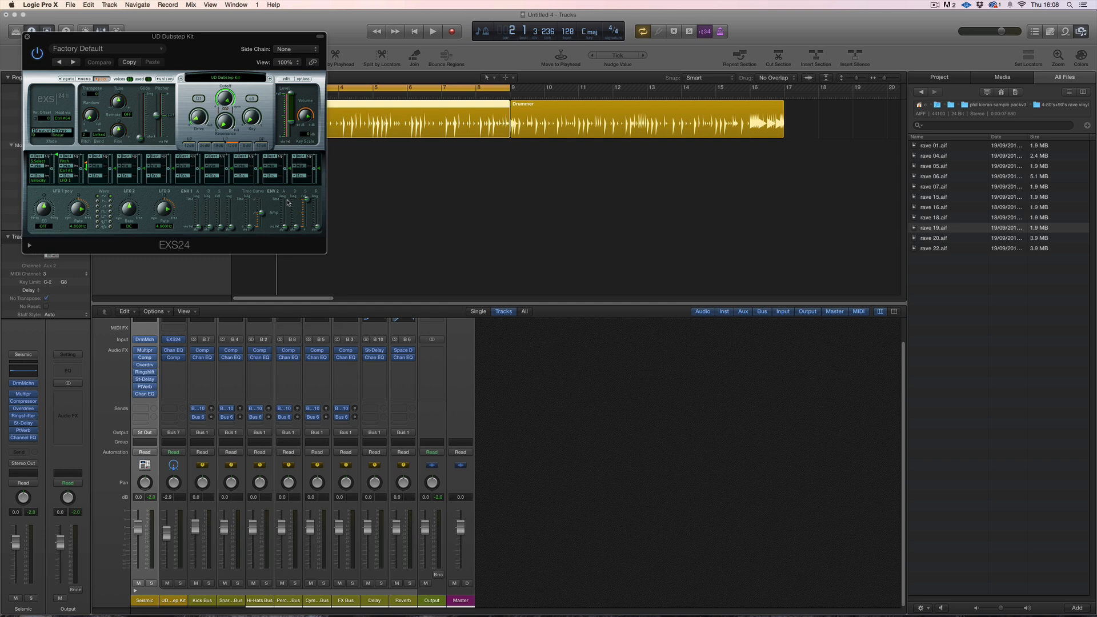
pyautogui.moveTo(263, 38); pyautogui.dragTo(821, 114)
pyautogui.press('space')
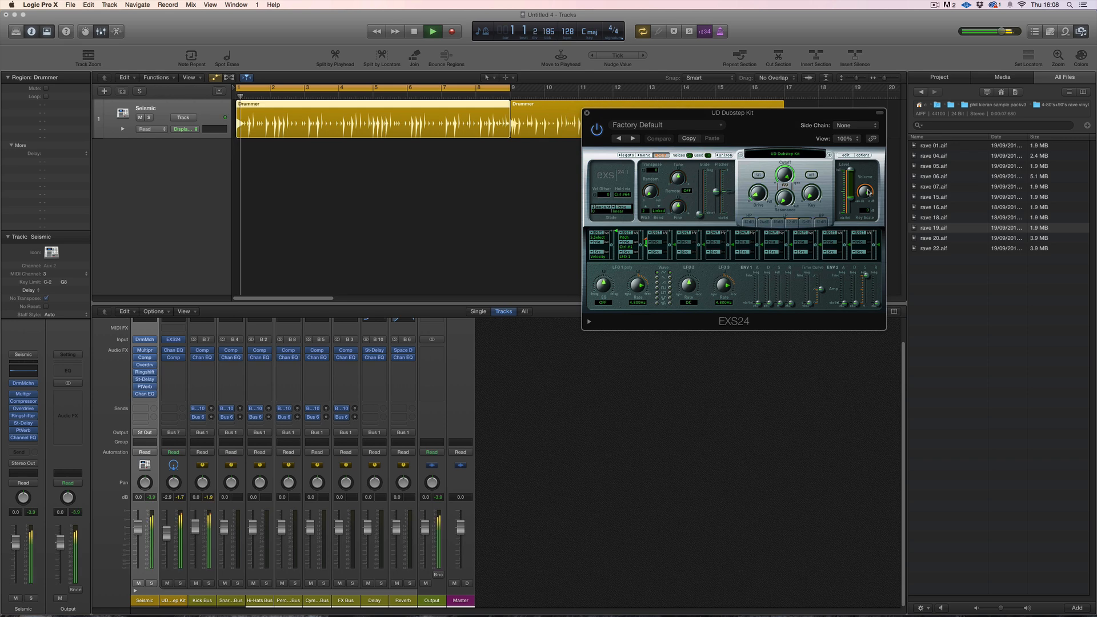
pyautogui.press('space')
# Reopen the first region in the Drummer Editor and make its pattern more complex on the XY pad during playback.
pyautogui.click(343, 116)
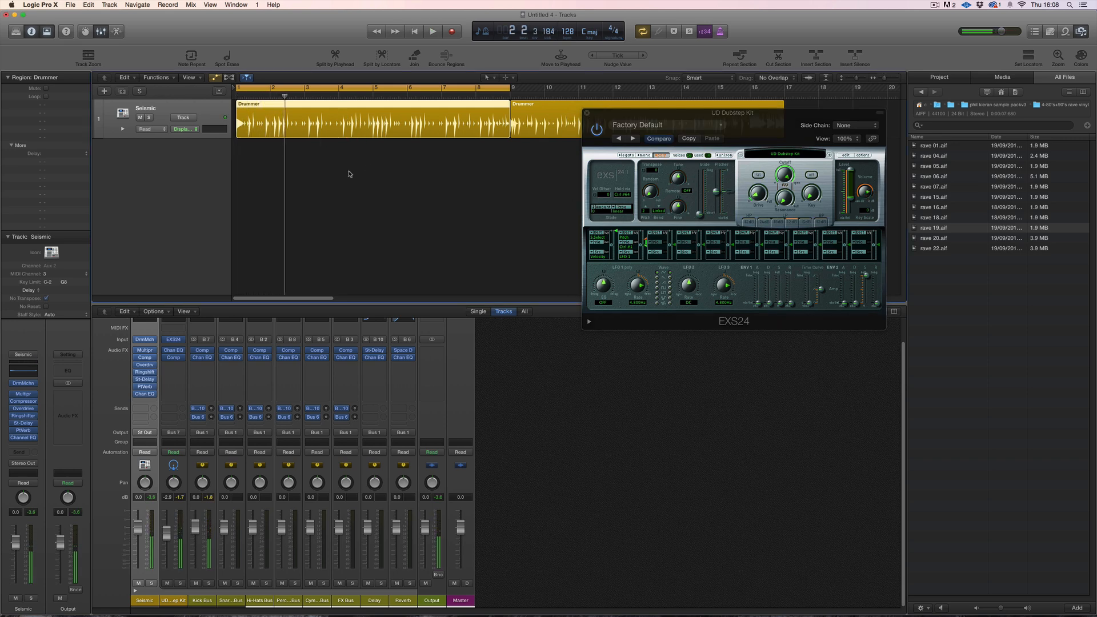
pyautogui.doubleClick(343, 118)
pyautogui.press('space')
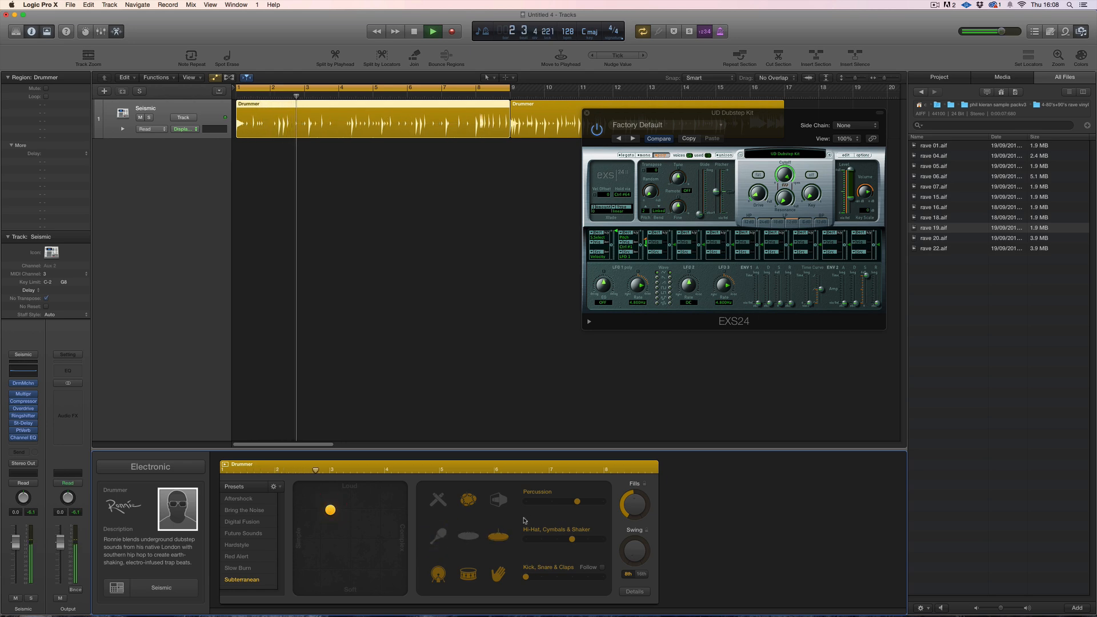
pyautogui.moveTo(330, 511); pyautogui.dragTo(367, 505)
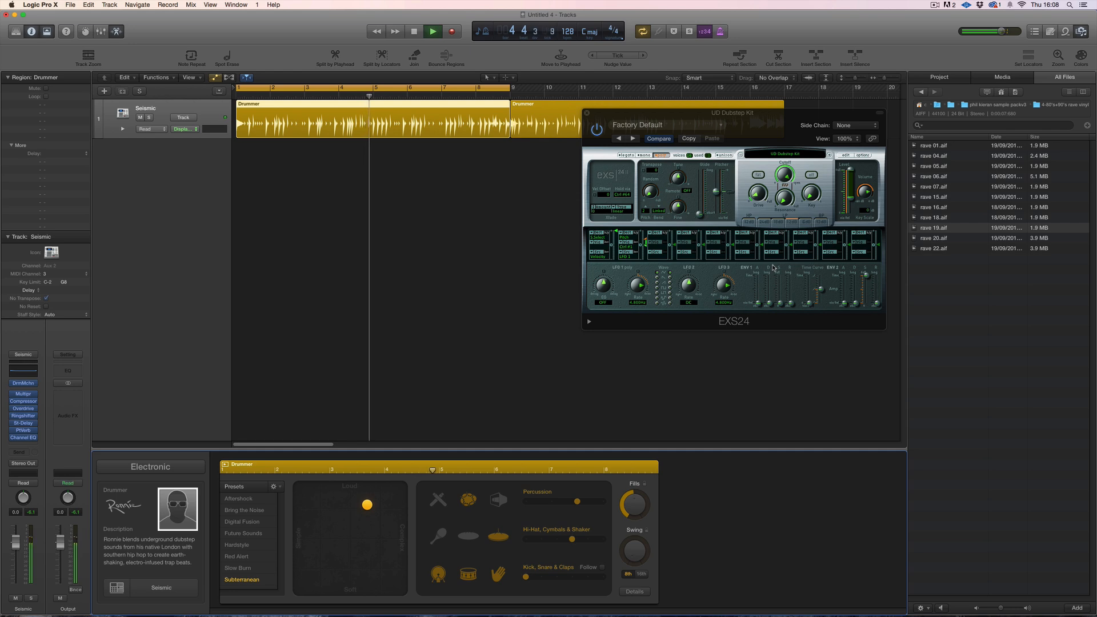
# Apply the Future Sounds preset and increase its complexity on the XY pad while auditioning the beat.
pyautogui.click(243, 533)
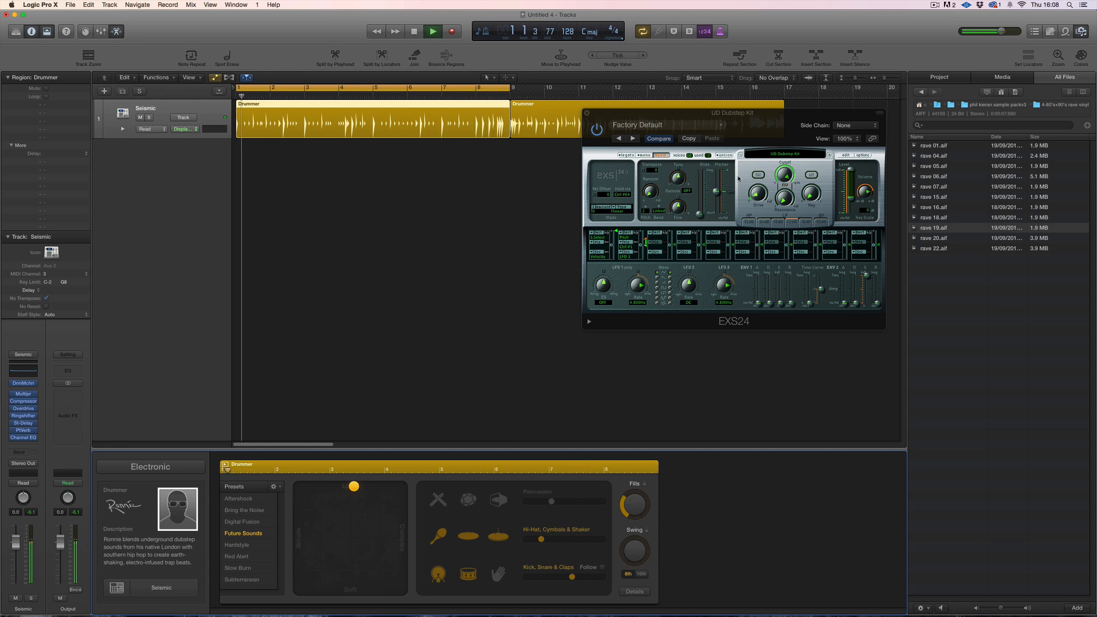
pyautogui.press('space')
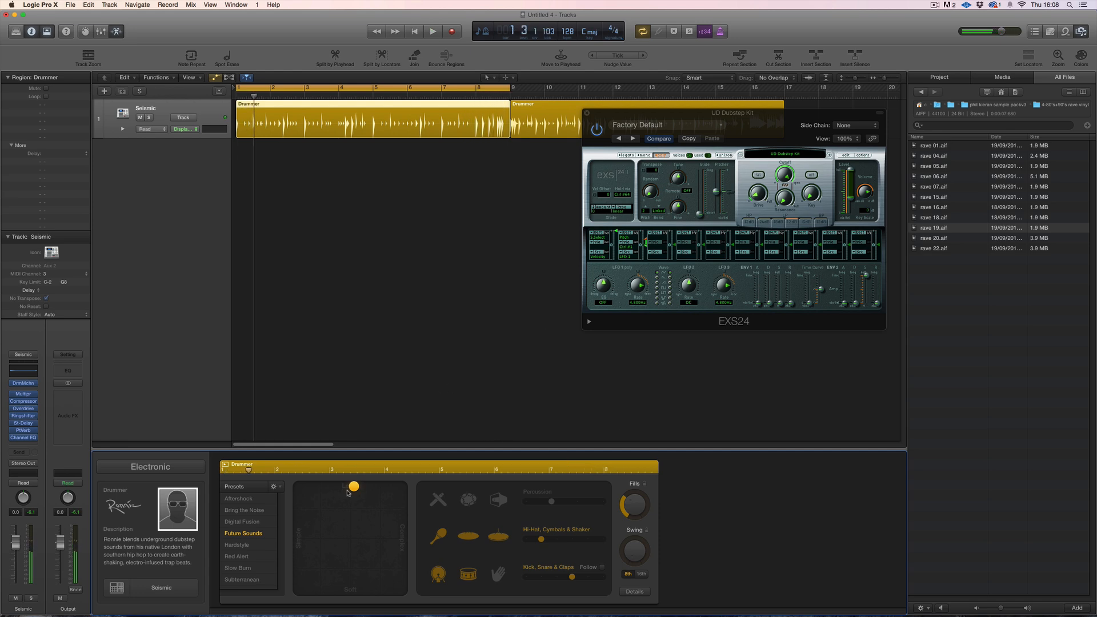
pyautogui.click(388, 486)
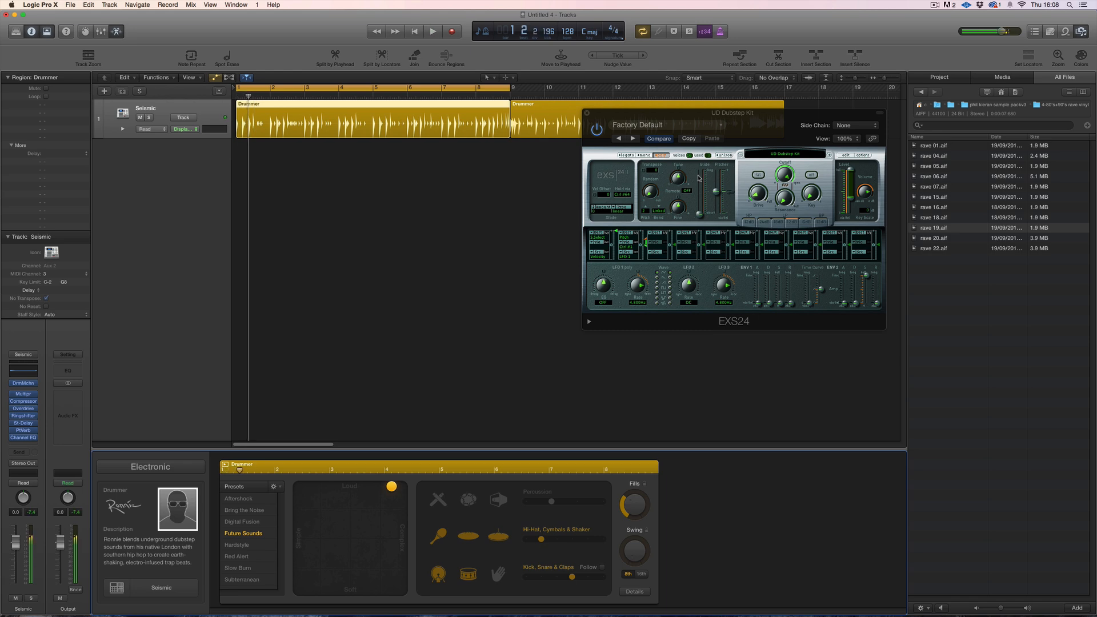
# Change the drummer to Jasper, accept the replacement of the region settings, and audition the Pile Driver beat.
pyautogui.moveTo(193, 509)
pyautogui.click(113, 547)
pyautogui.press('Return')
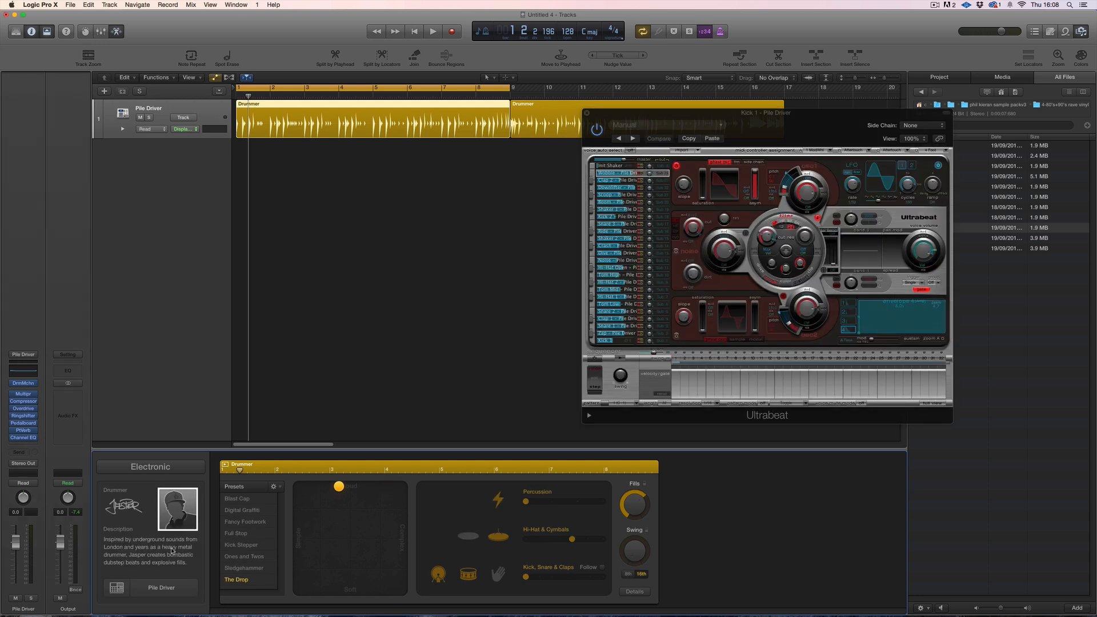
pyautogui.press('space')
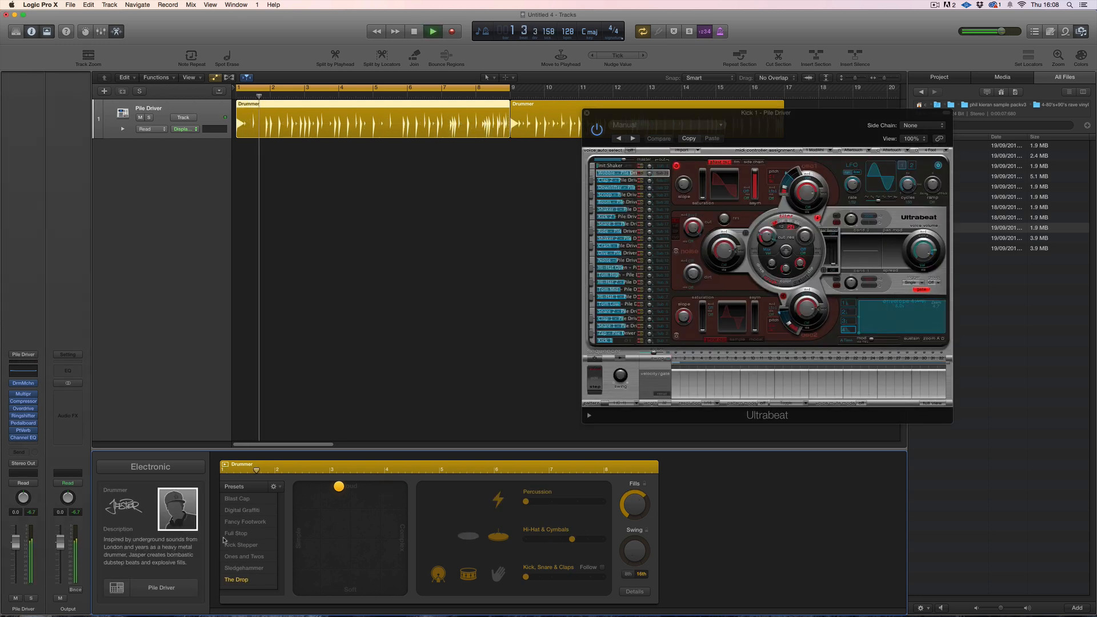
pyautogui.press('space')
# Change the drummer to Leah and audition the Deep Tech beat.
pyautogui.click(170, 521)
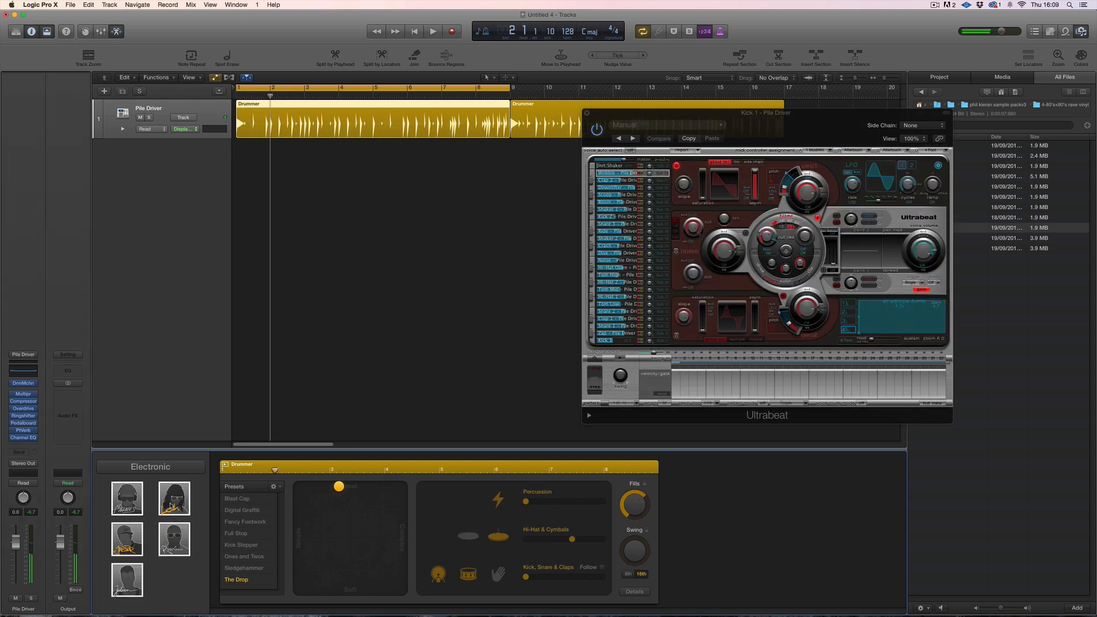
pyautogui.click(176, 501)
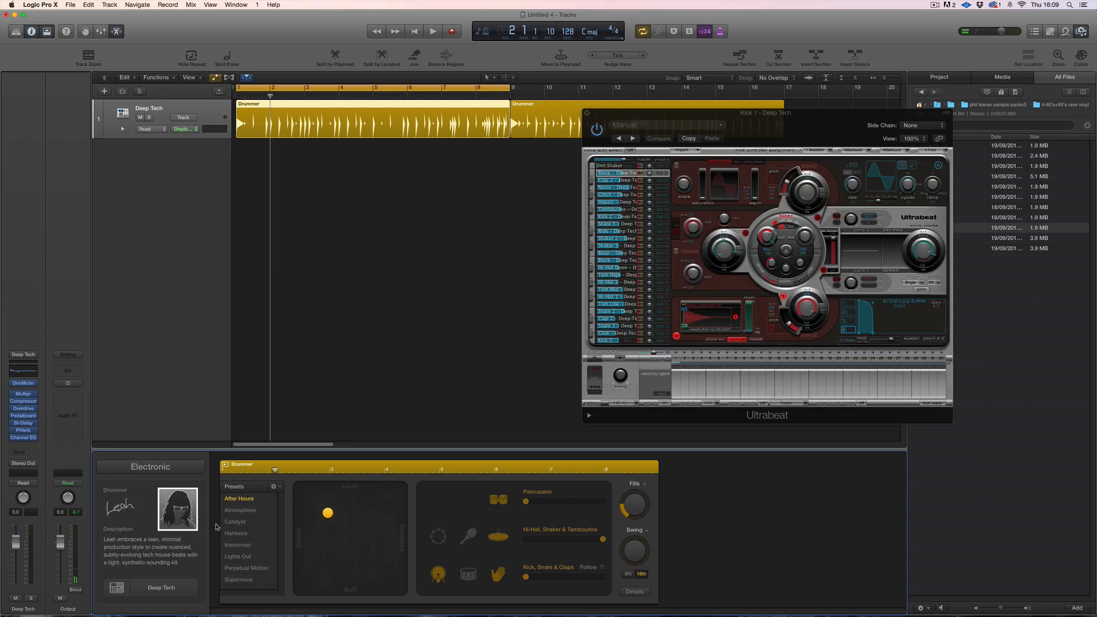
pyautogui.press('space')
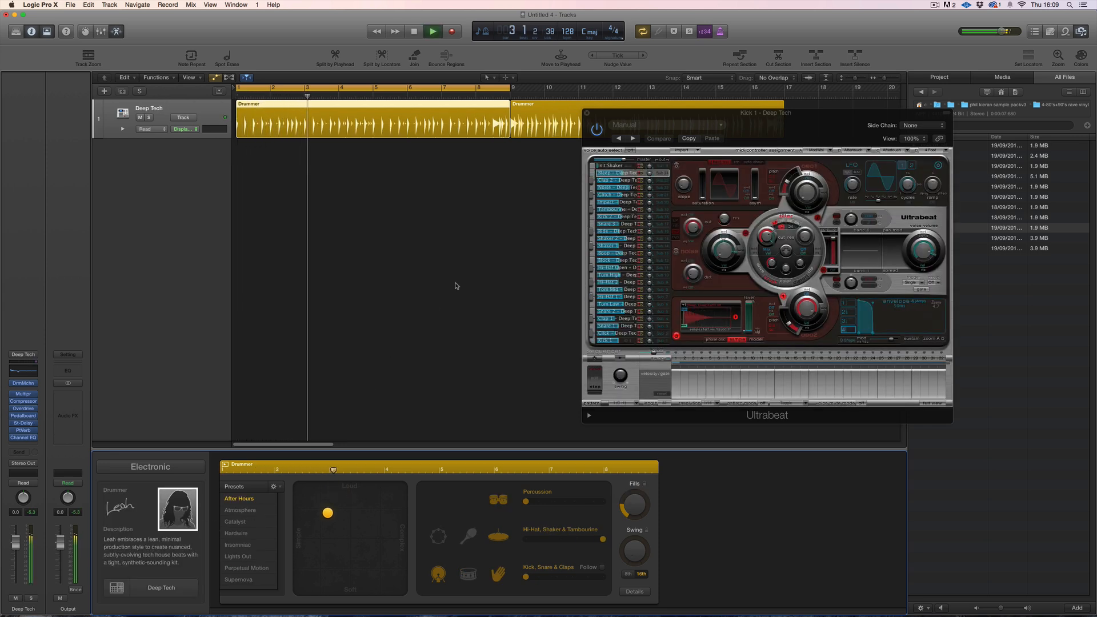
pyautogui.press('space')
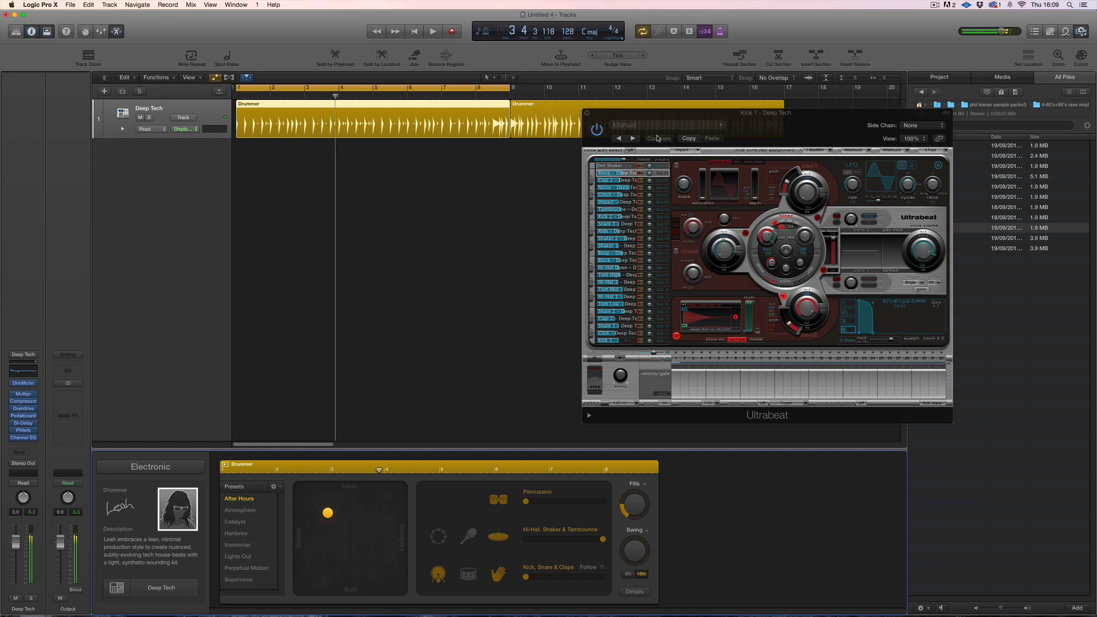
# Load the UD MRH Kit from Ultimate Drums into Ultrabeat, select the lowest drum sound in its list, and audition the beat.
pyautogui.click(685, 127)
pyautogui.moveTo(657, 308)
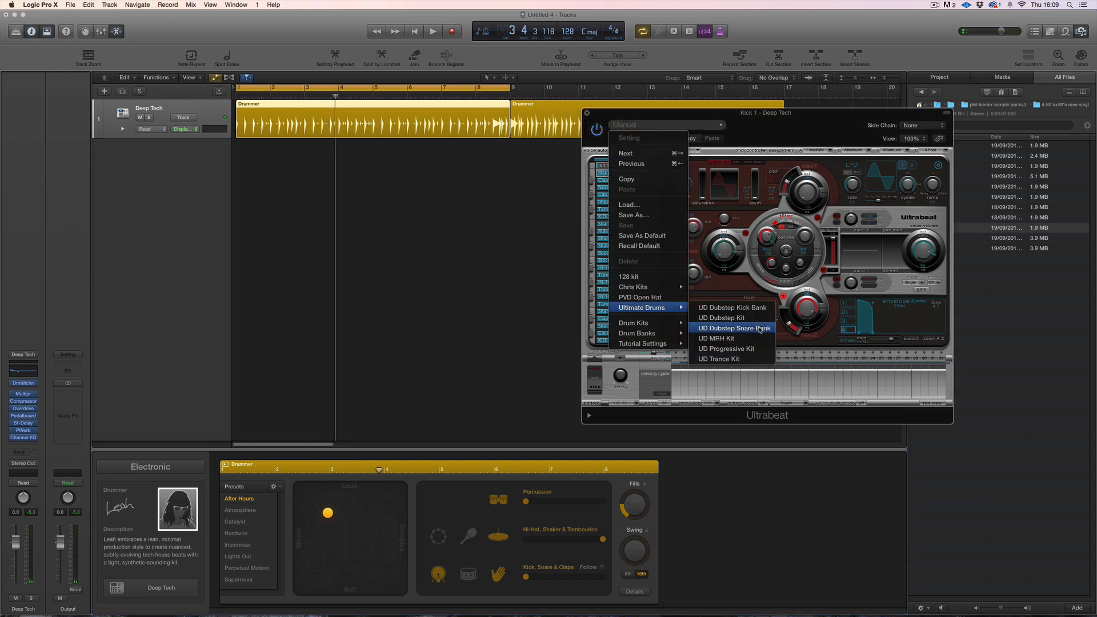
pyautogui.click(718, 339)
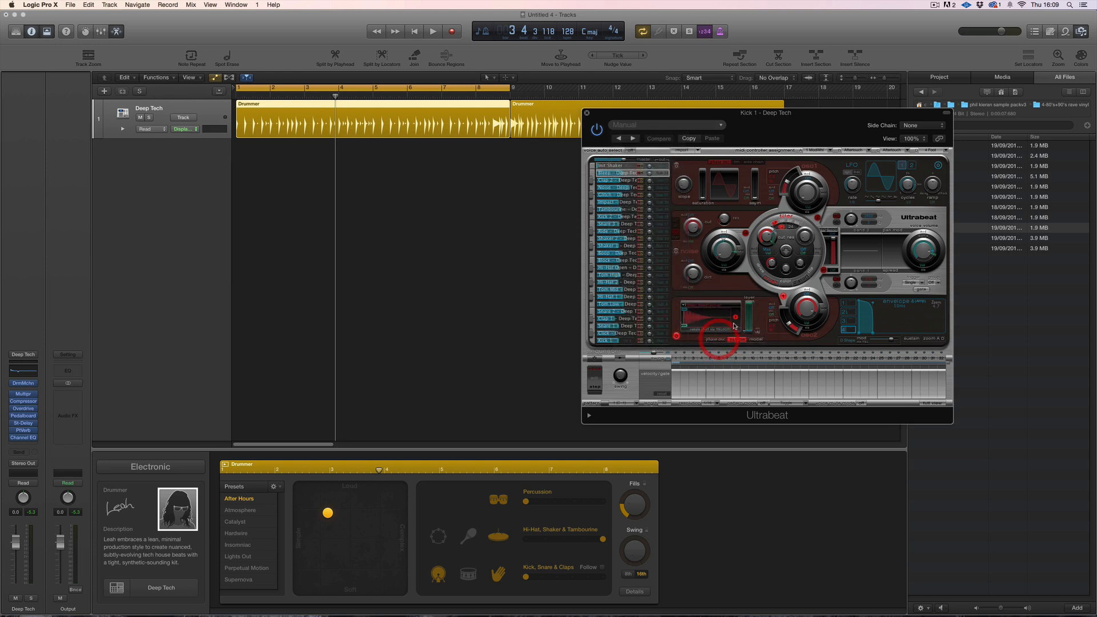
pyautogui.click(593, 342)
pyautogui.press('space')
pyautogui.press('space')
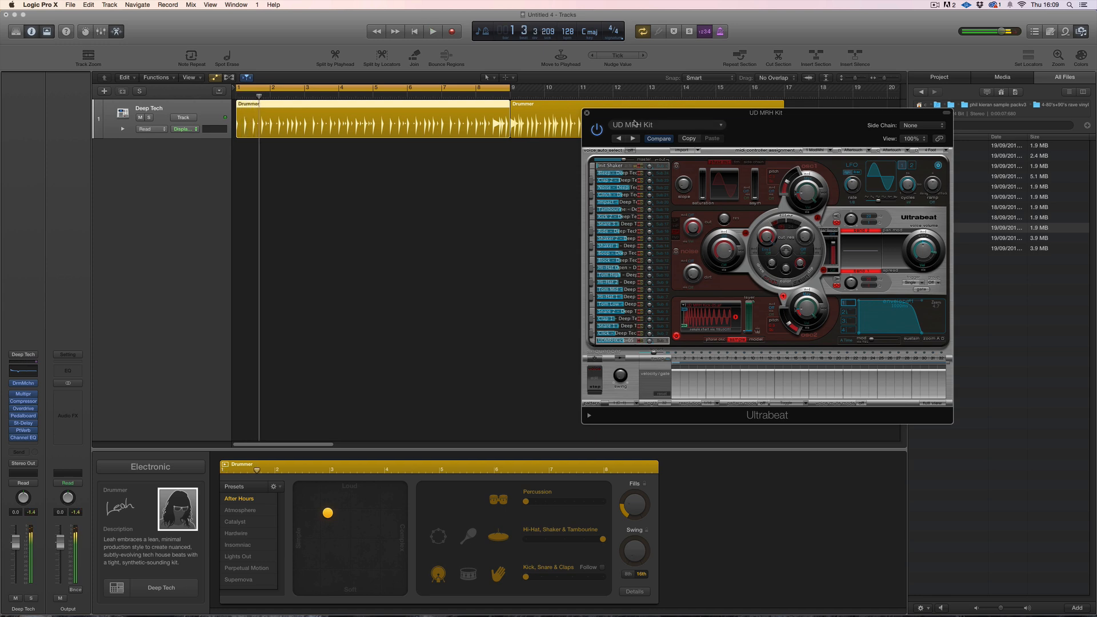
# Close the Ultrabeat window, show the Mixer and expand the Deep Tech channel stack.
pyautogui.click(587, 113)
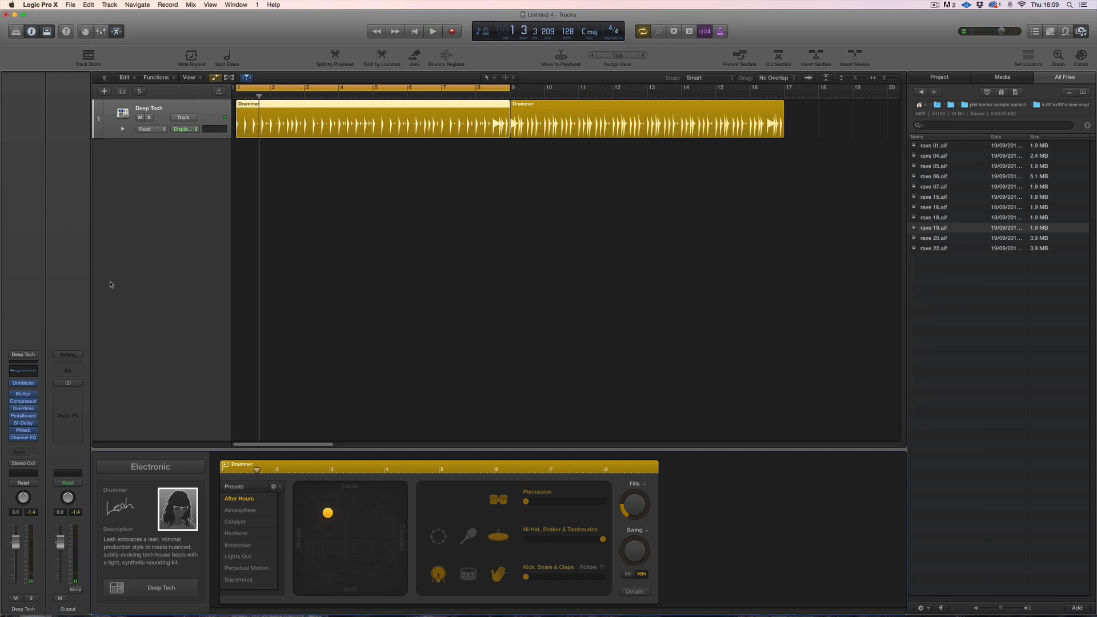
pyautogui.click(100, 30)
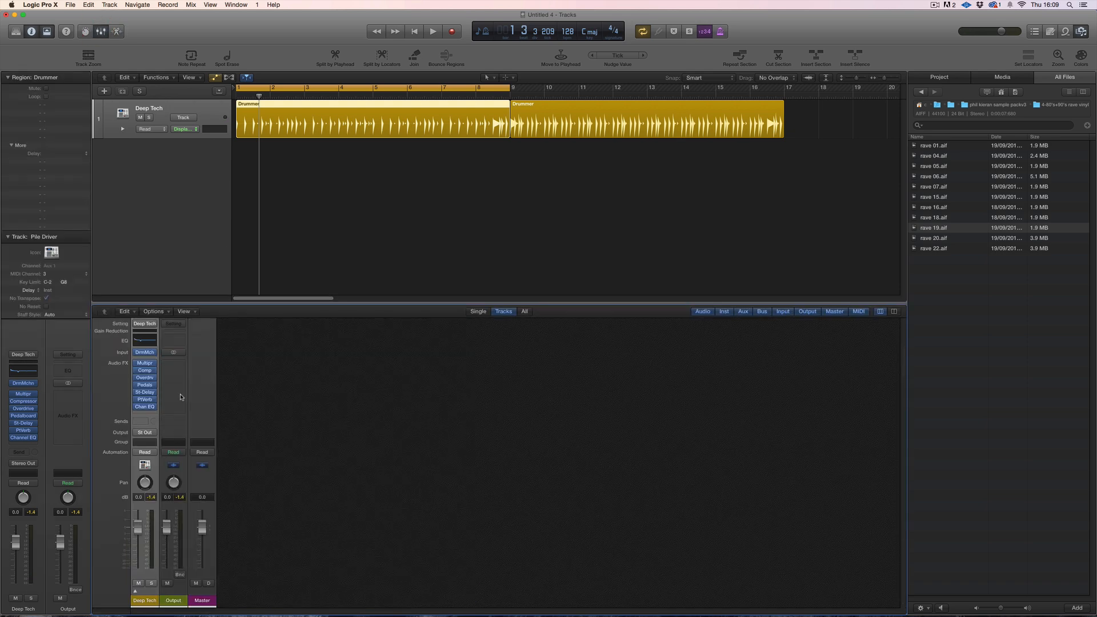
pyautogui.click(135, 592)
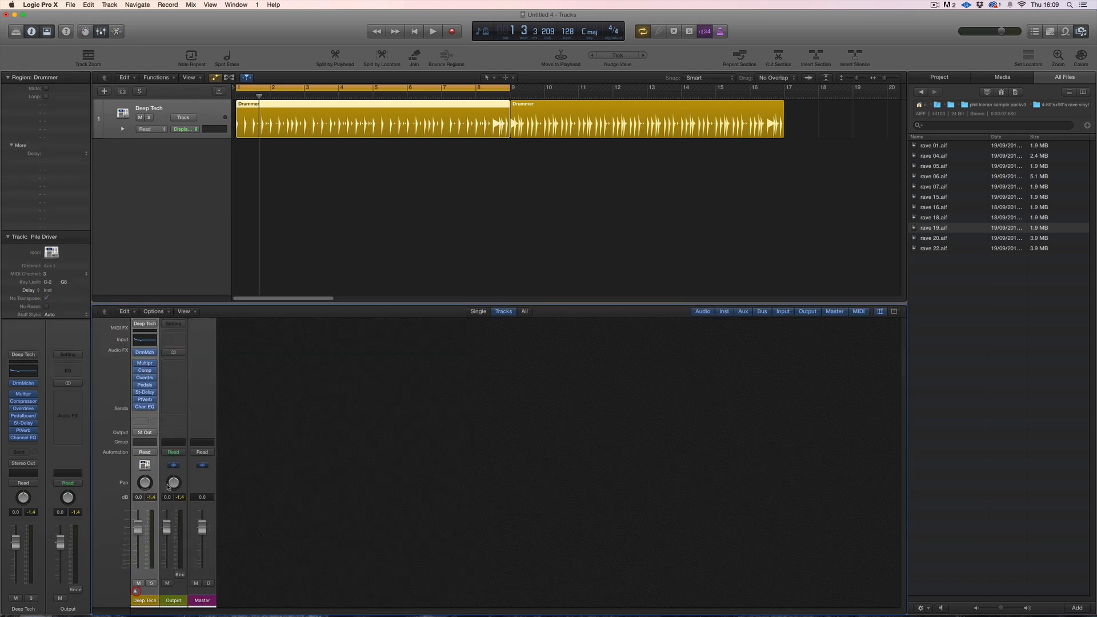
# Replace Ultrabeat on the UD MRH Kit channel with EXS24 and load UD2 Tech House Kit 2 into it.
pyautogui.click(176, 341)
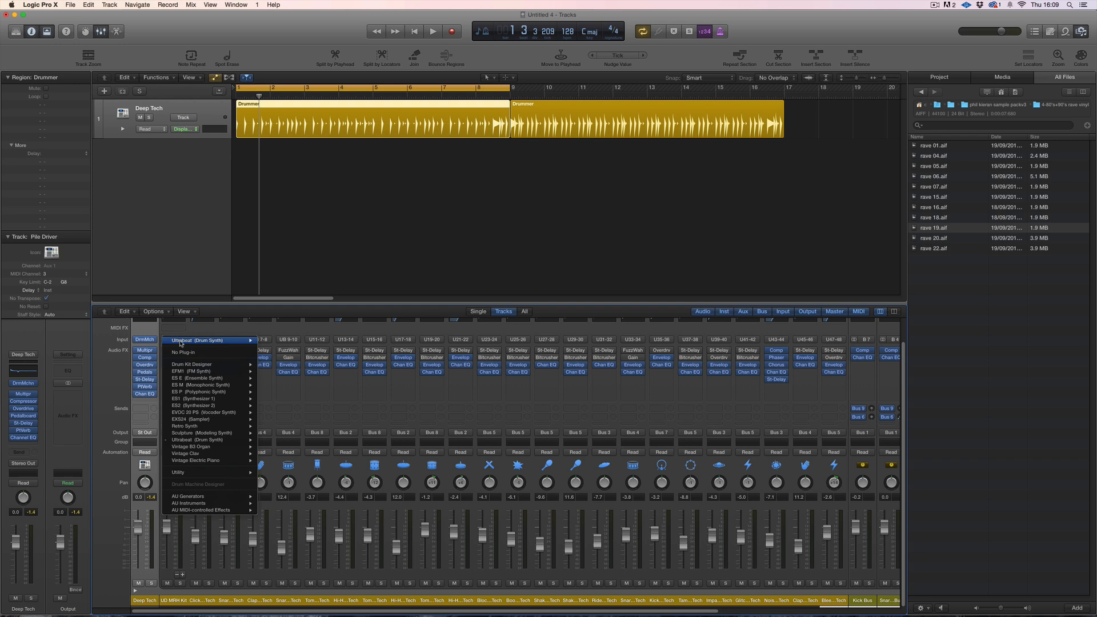
pyautogui.moveTo(199, 420)
pyautogui.click(293, 427)
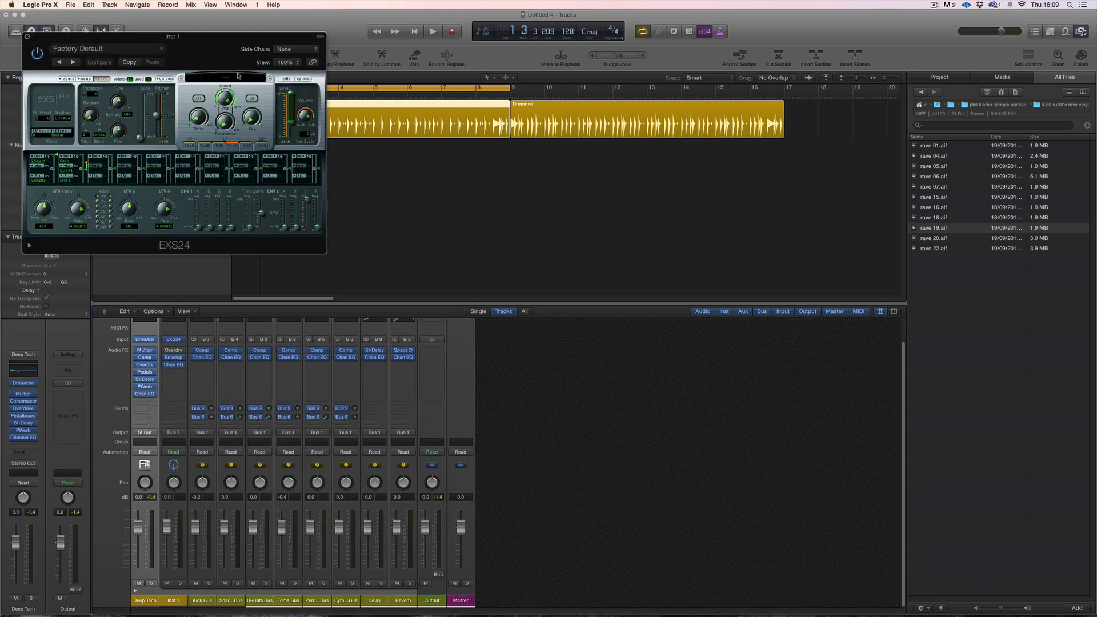
pyautogui.click(240, 77)
pyautogui.moveTo(246, 304)
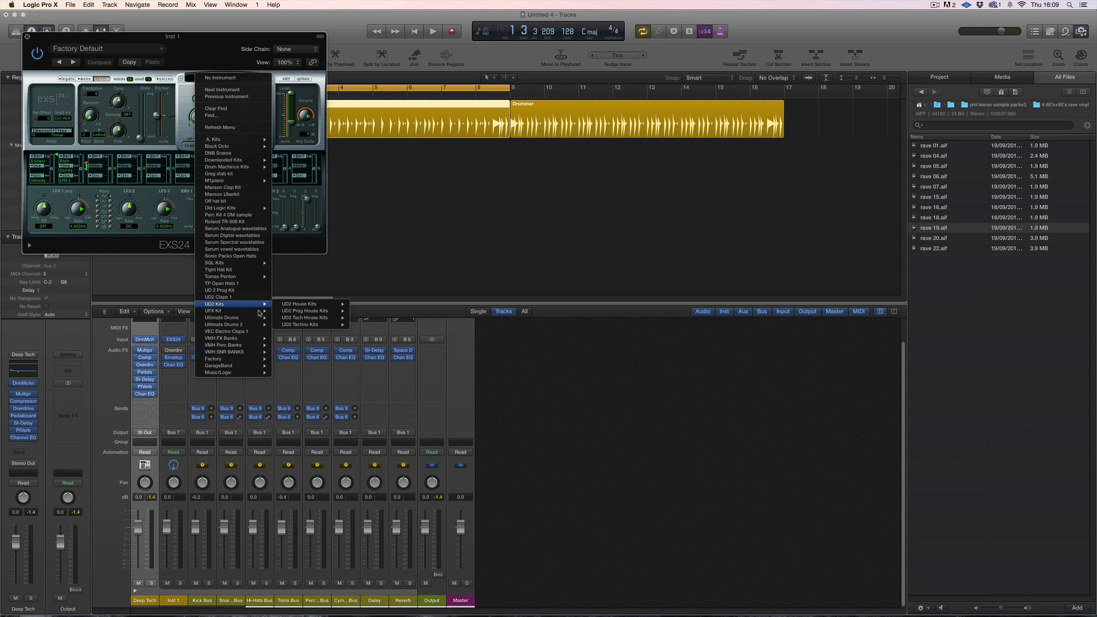
pyautogui.moveTo(332, 318)
pyautogui.click(385, 324)
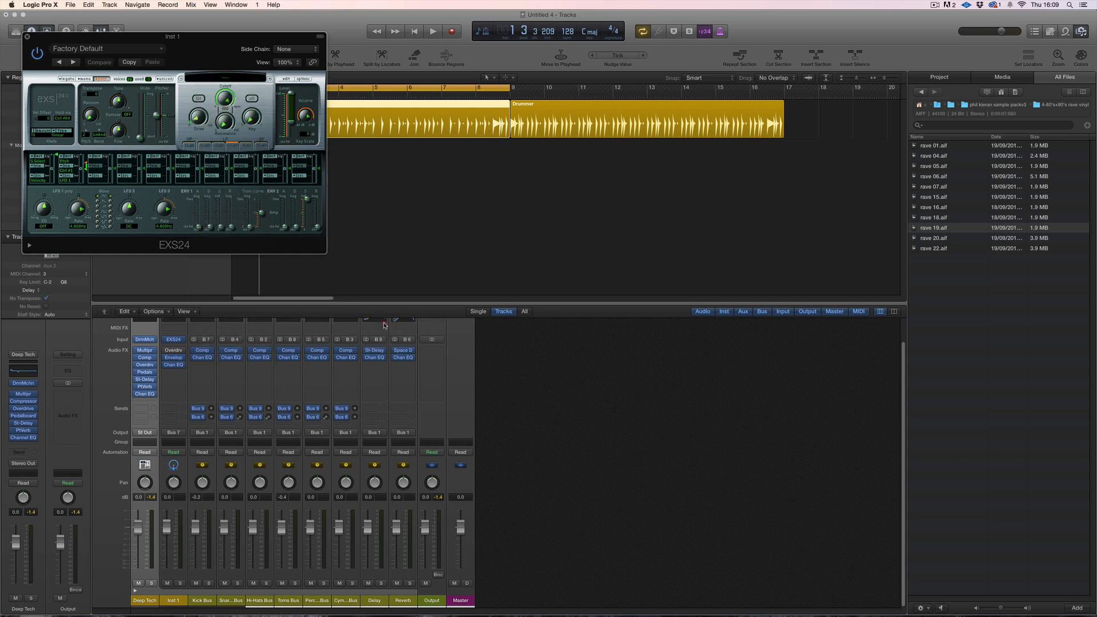
# Audition the beat, set the EXS24 volume to about -4 dB and close the plug-in window.
pyautogui.press('space')
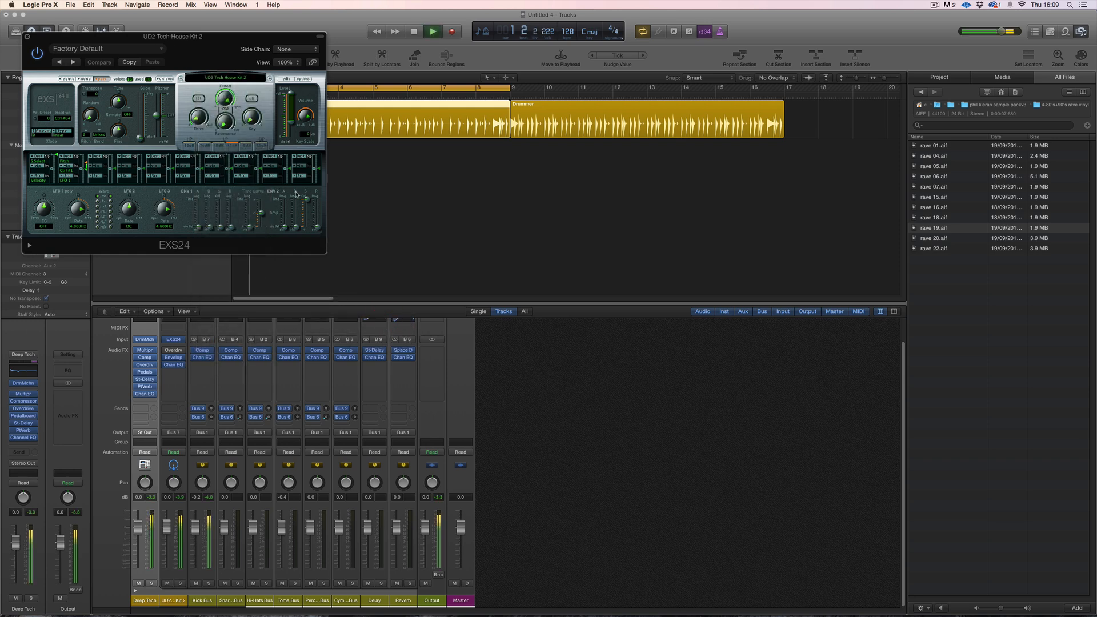
pyautogui.moveTo(307, 118); pyautogui.dragTo(308, 114)
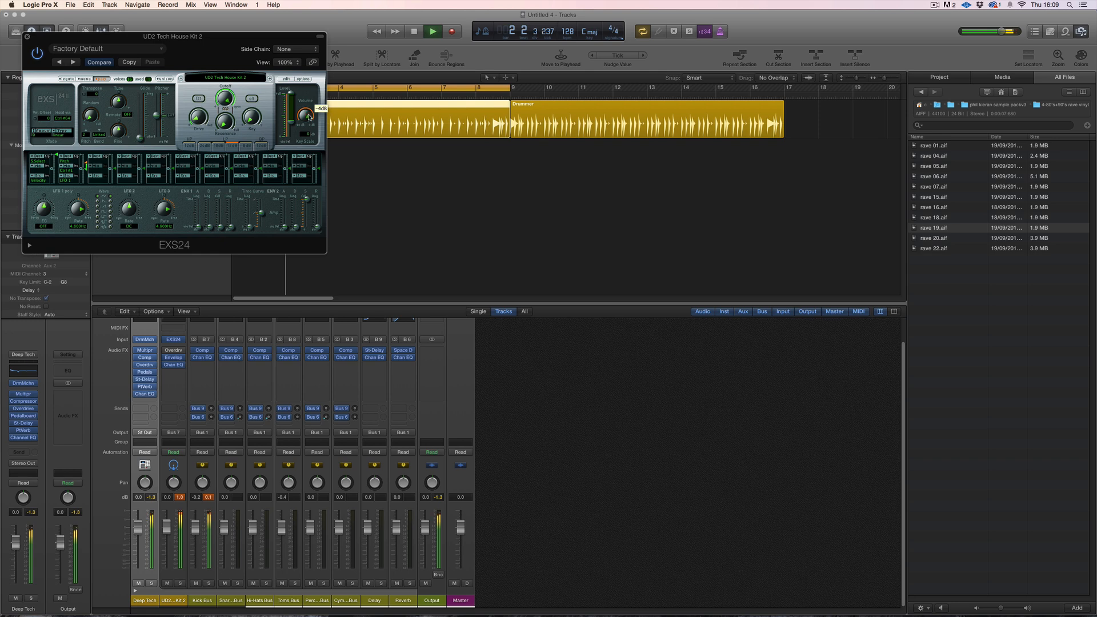
pyautogui.click(26, 36)
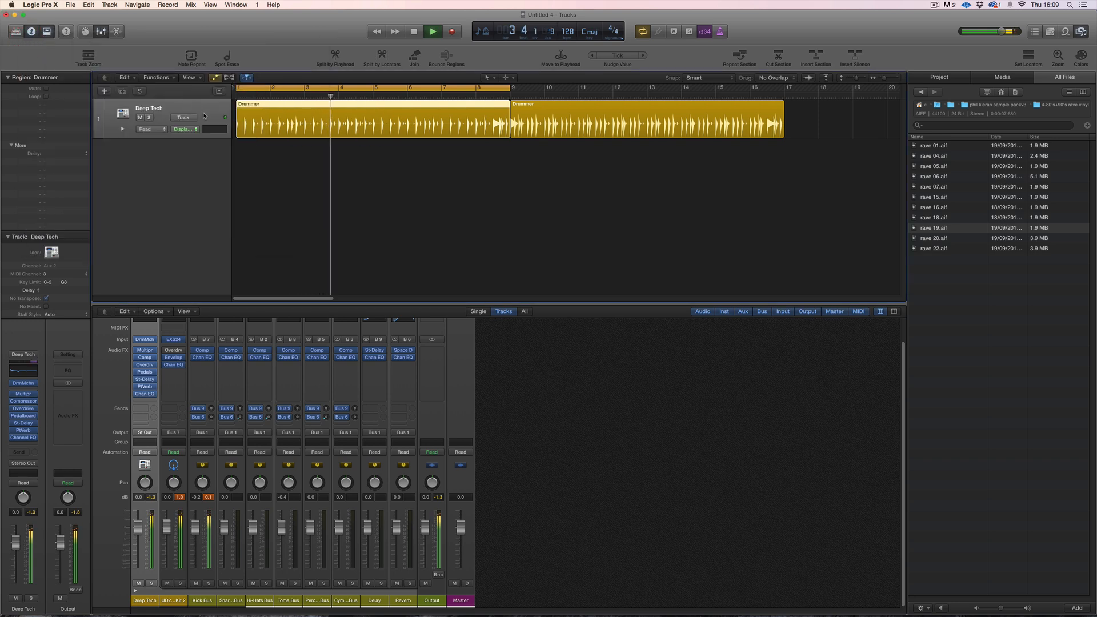
# Open the first Drummer region for editing and try a more complex beat with shaker and a mid-level percussion pattern.
pyautogui.doubleClick(255, 106)
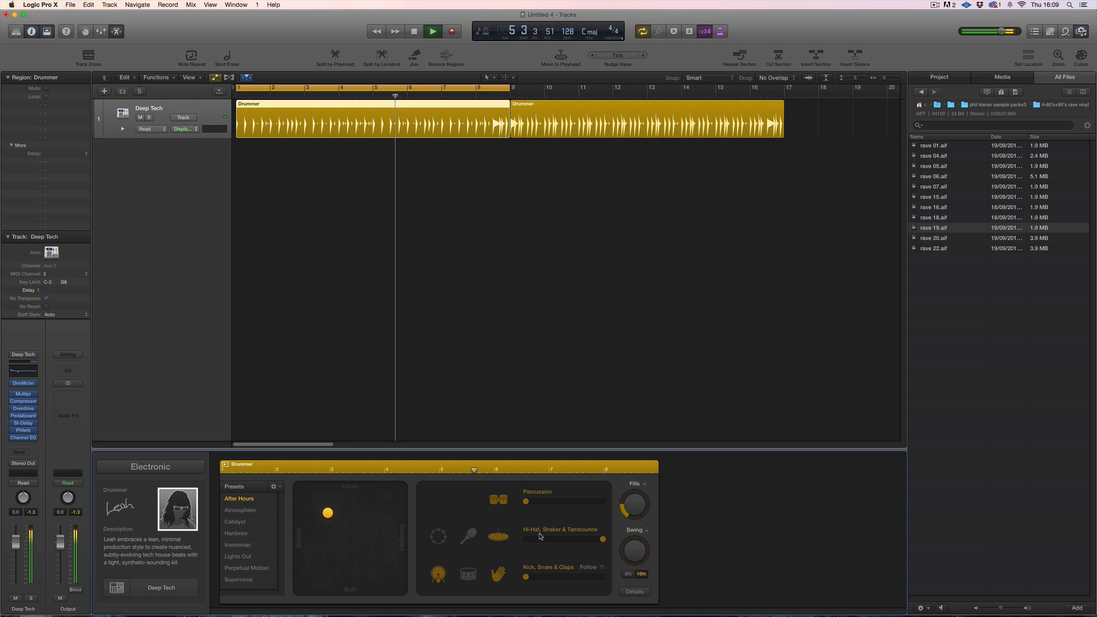
pyautogui.click(467, 536)
pyautogui.moveTo(328, 513); pyautogui.dragTo(387, 521)
pyautogui.click(564, 502)
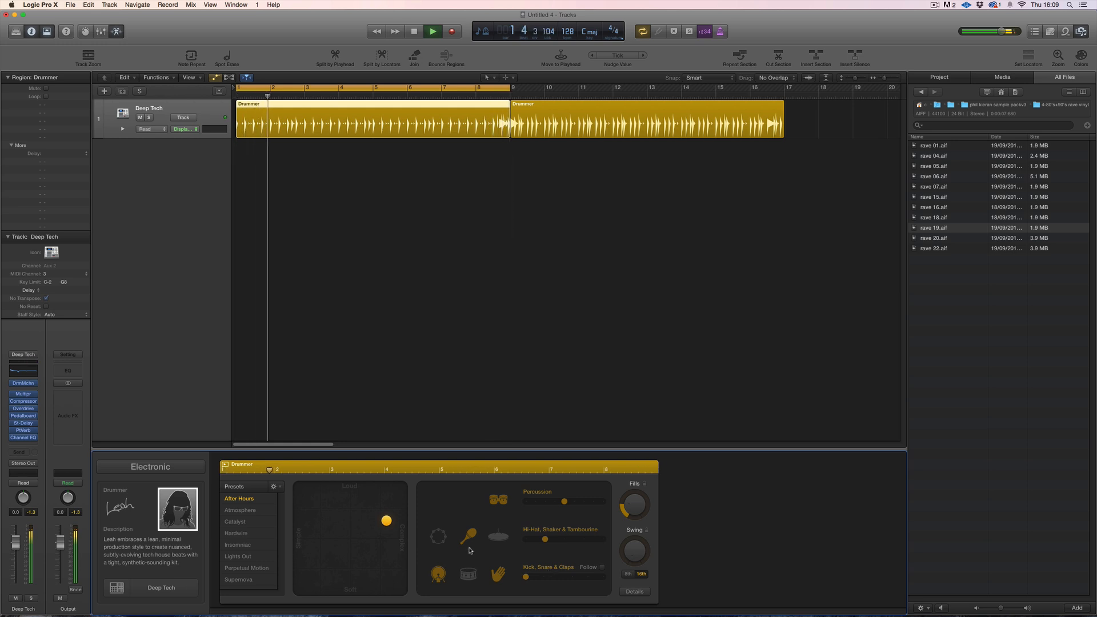
# Apply the Lights Out preset, stop playback and convert the first Drummer region to a MIDI region.
pyautogui.click(243, 556)
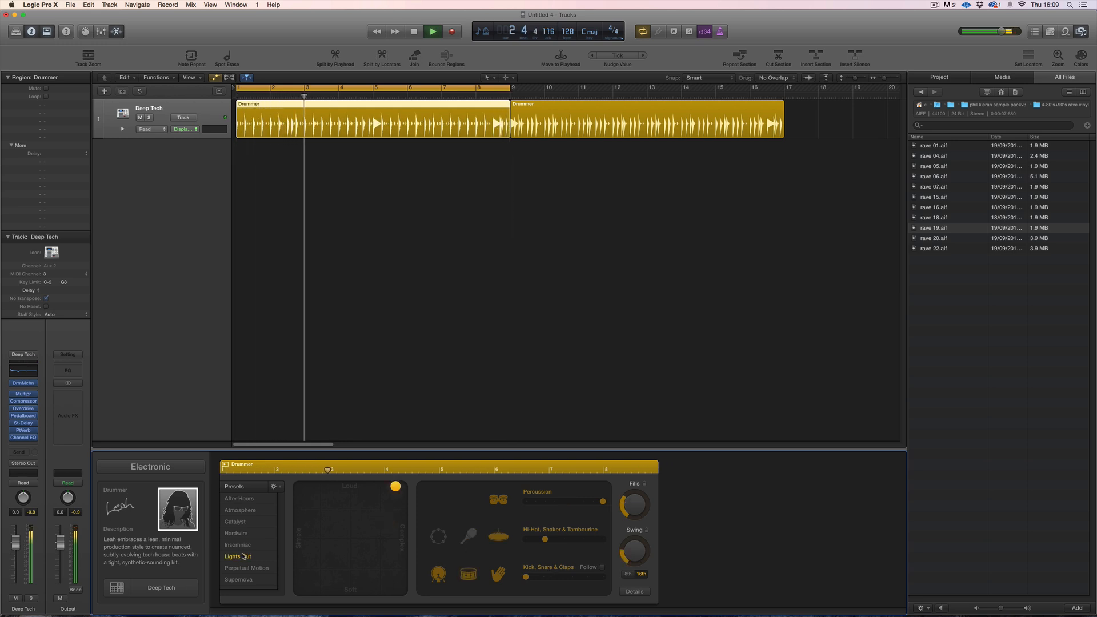
pyautogui.press('space')
pyautogui.rightClick(337, 115)
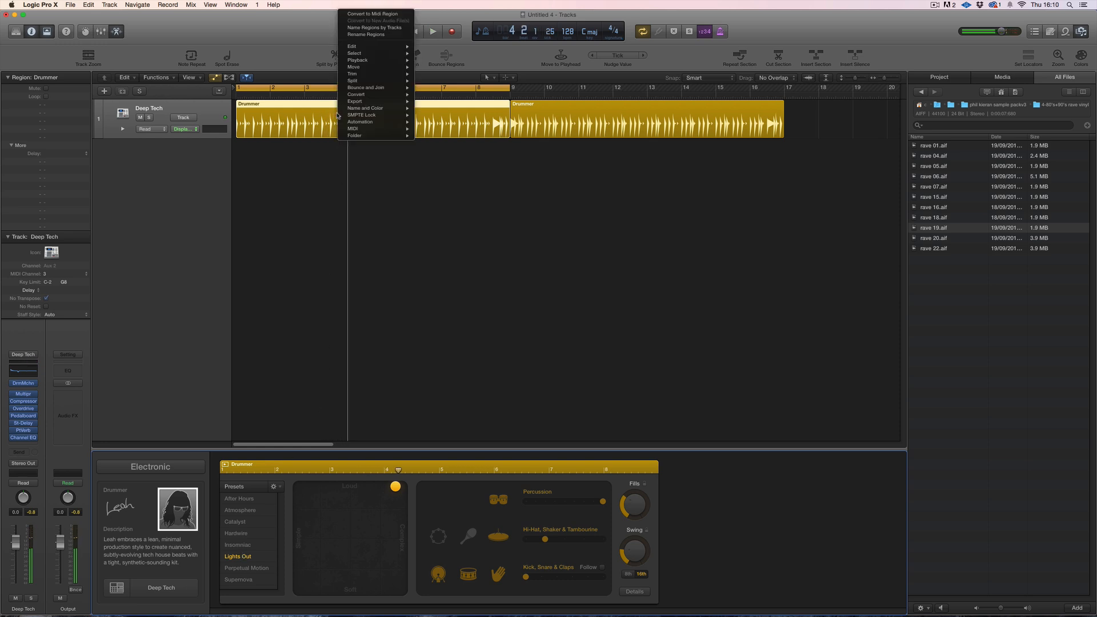
pyautogui.click(311, 120)
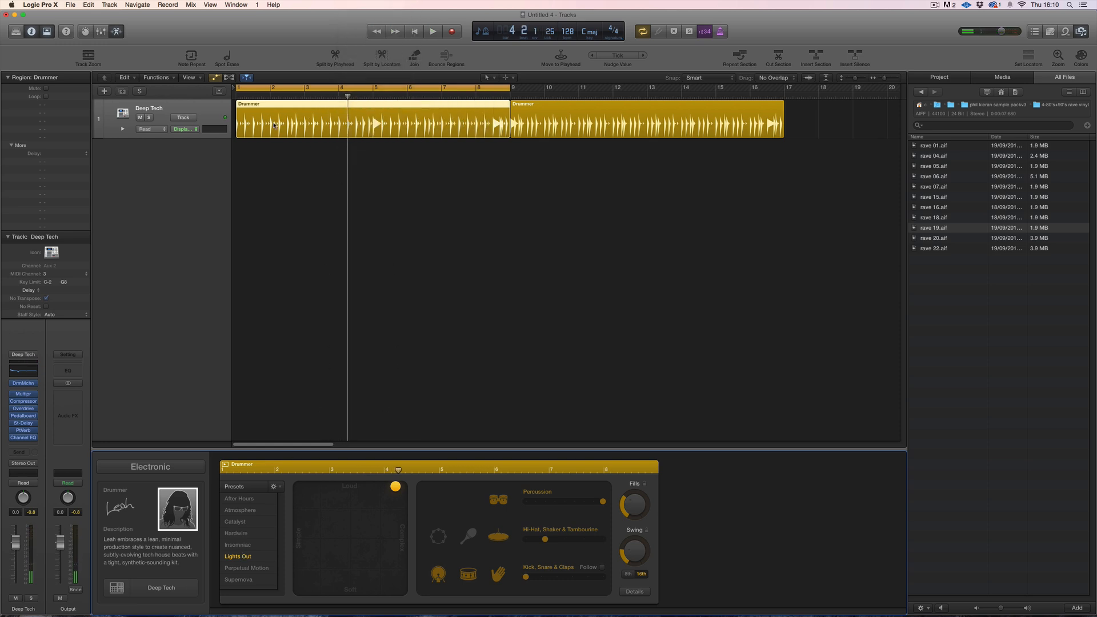
pyautogui.rightClick(267, 122)
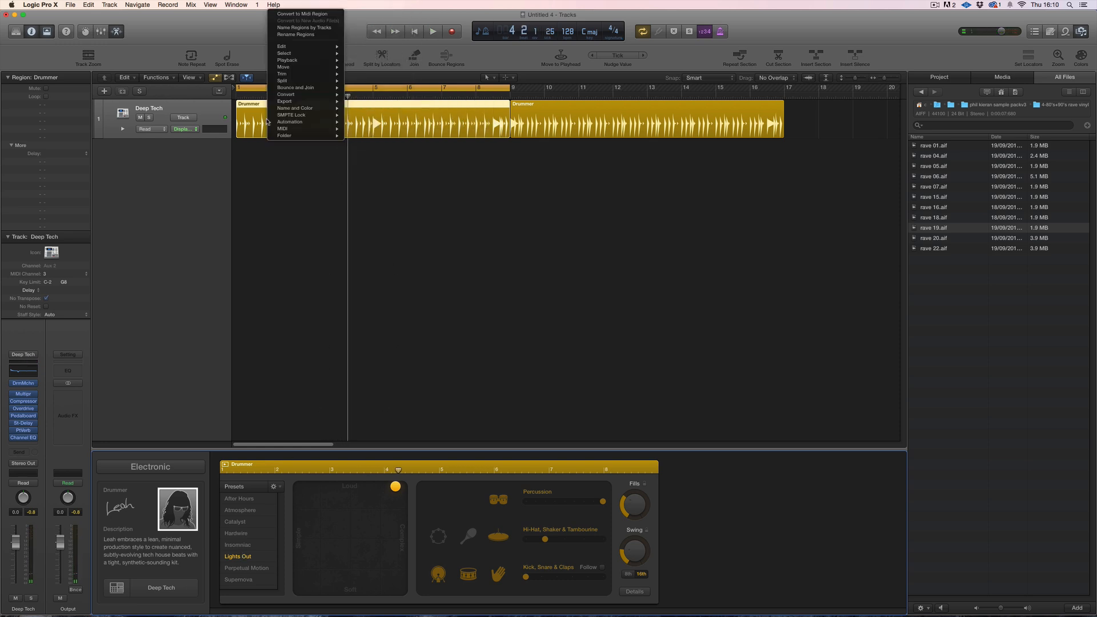
pyautogui.click(318, 14)
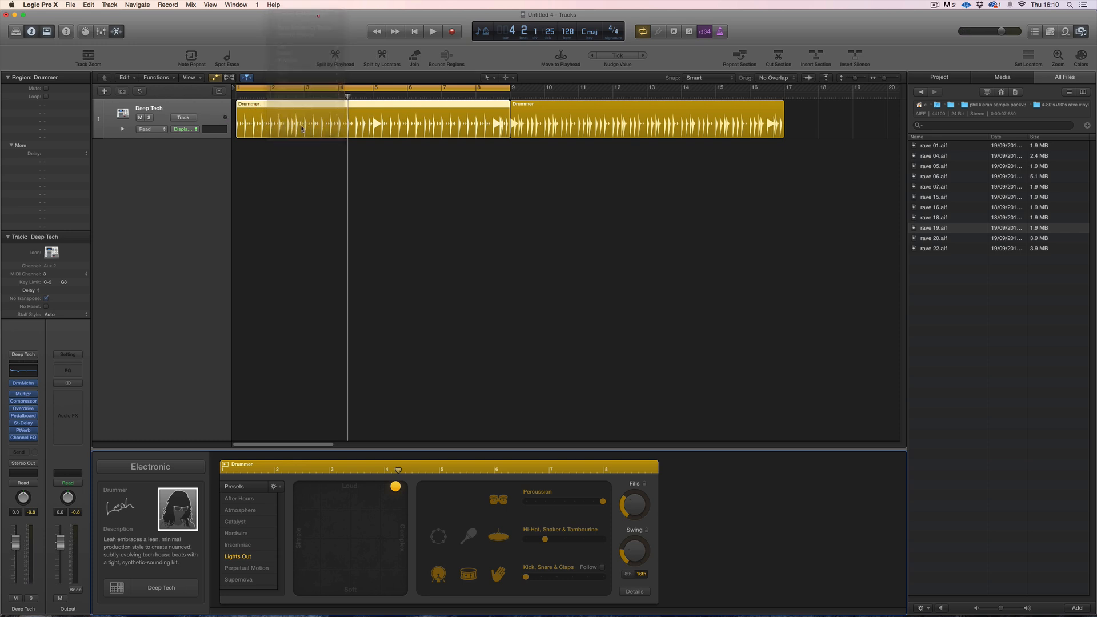
# Select the notes of the F#1 and A#1 drum rows in turn and audition the converted MIDI pattern.
pyautogui.click(256, 485)
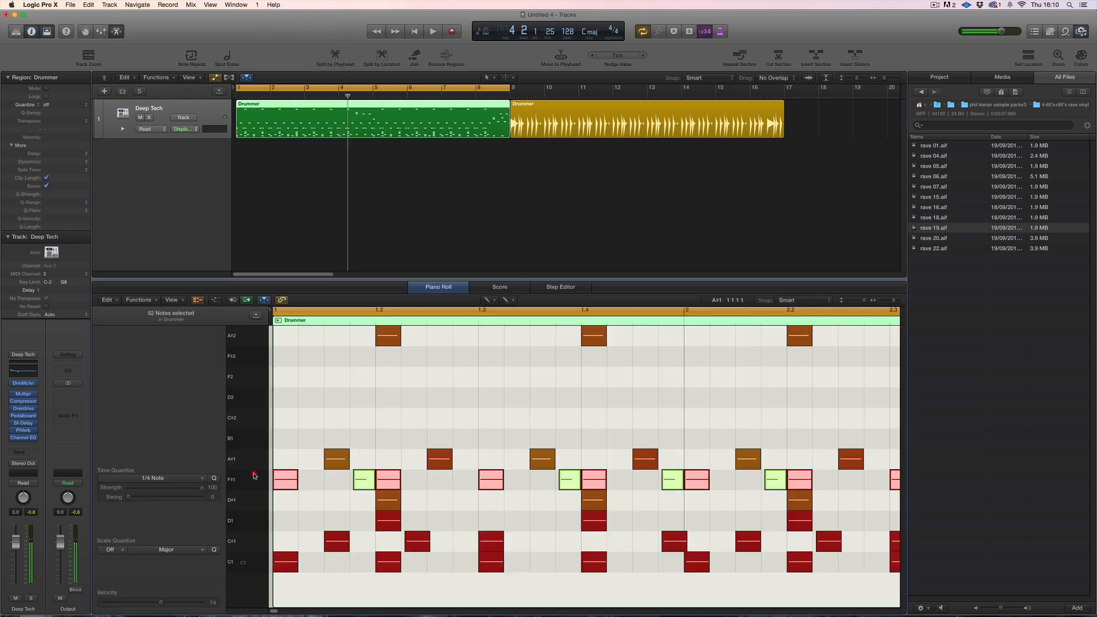
pyautogui.click(255, 462)
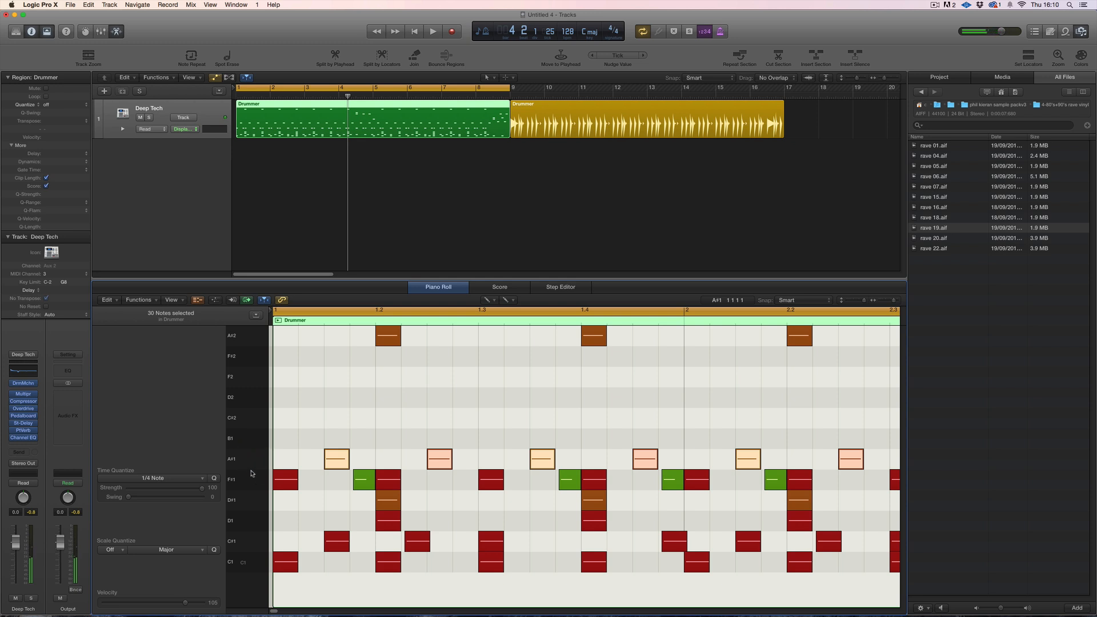
pyautogui.click(246, 480)
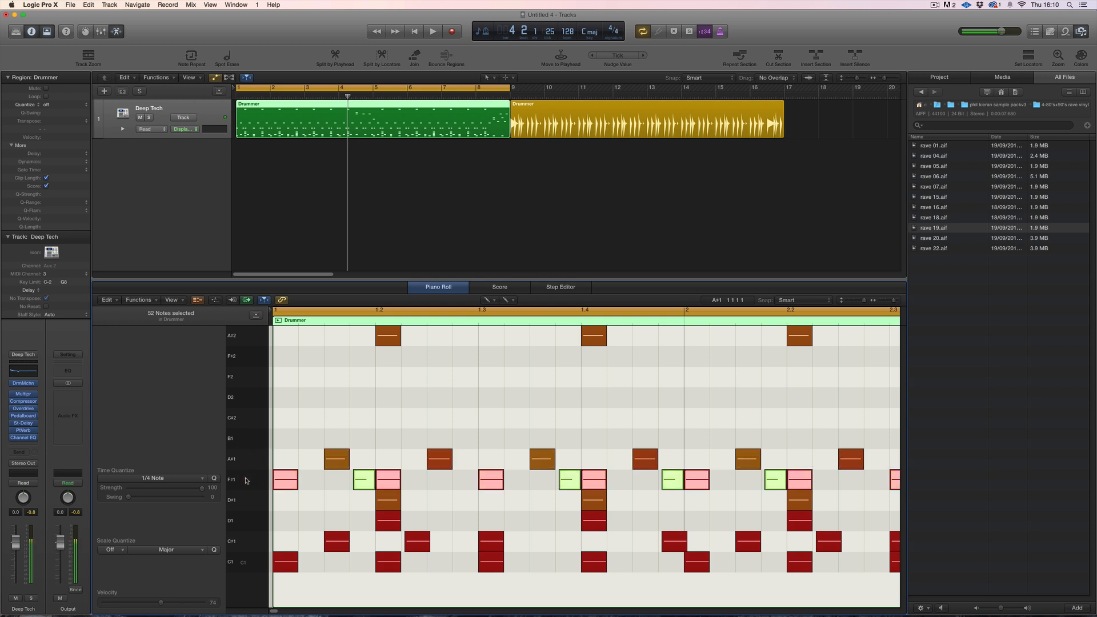
pyautogui.press('space')
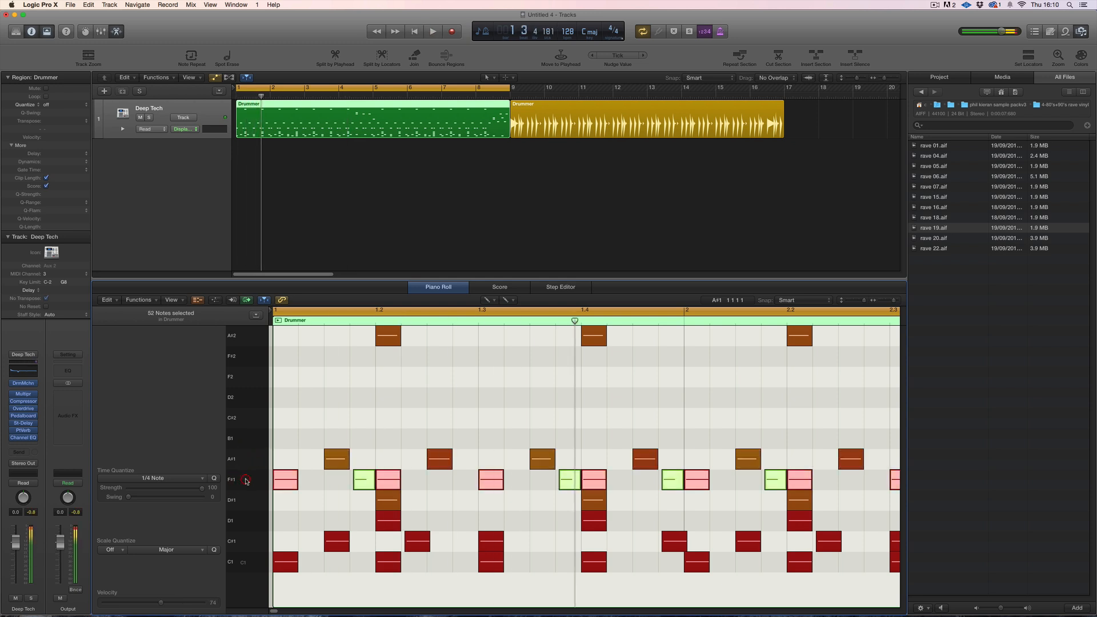
pyautogui.hotkey('ctrl', 's')
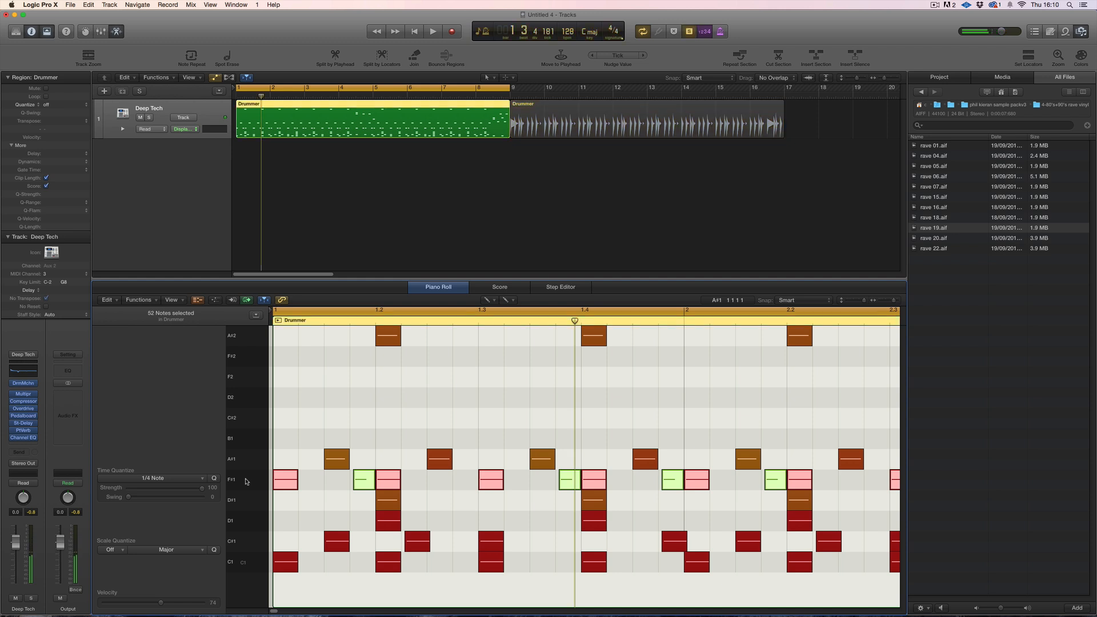
pyautogui.hotkey('ctrl', 's')
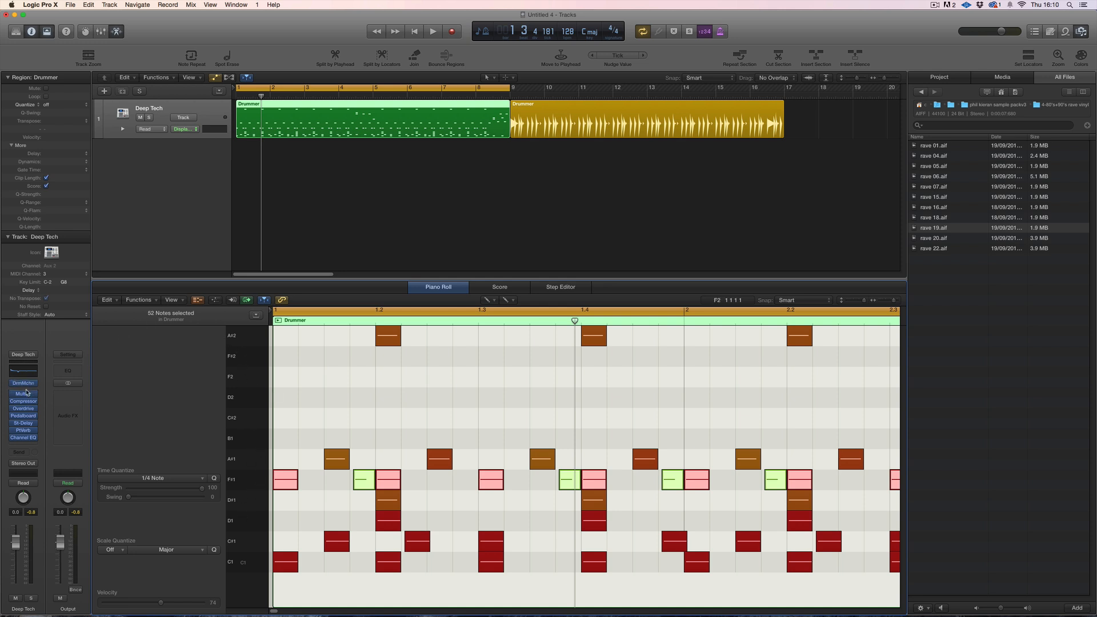
# Turn off Collapse Mode in the Piano Roll, select all A#1 notes and audition the beat.
pyautogui.click(171, 303)
pyautogui.click(184, 345)
pyautogui.click(199, 303)
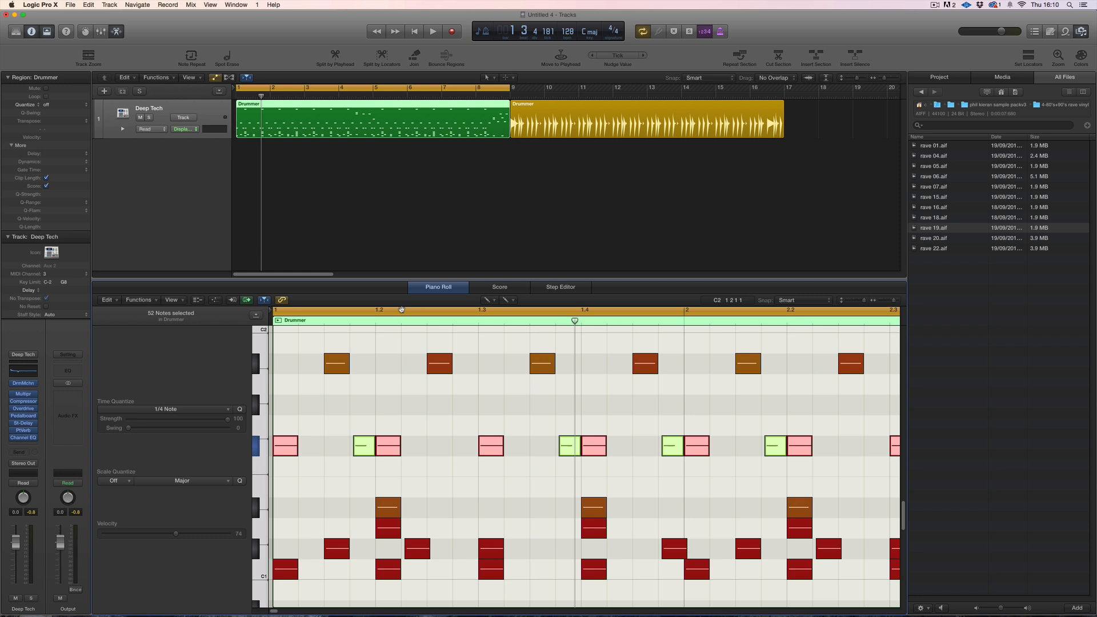
pyautogui.press('space')
pyautogui.press('space')
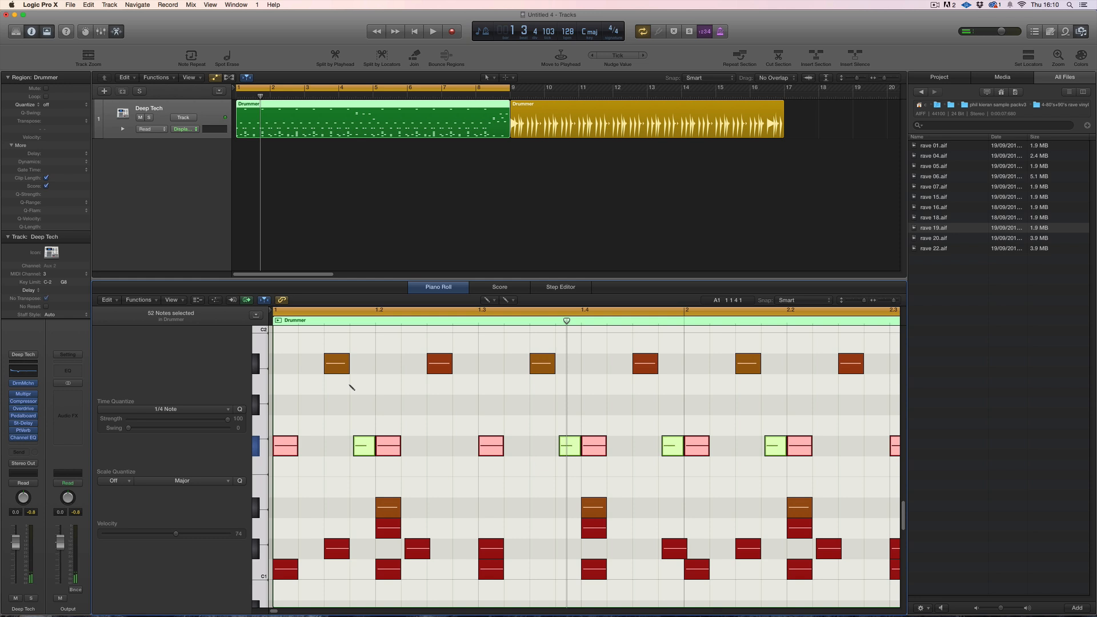
pyautogui.click(253, 364)
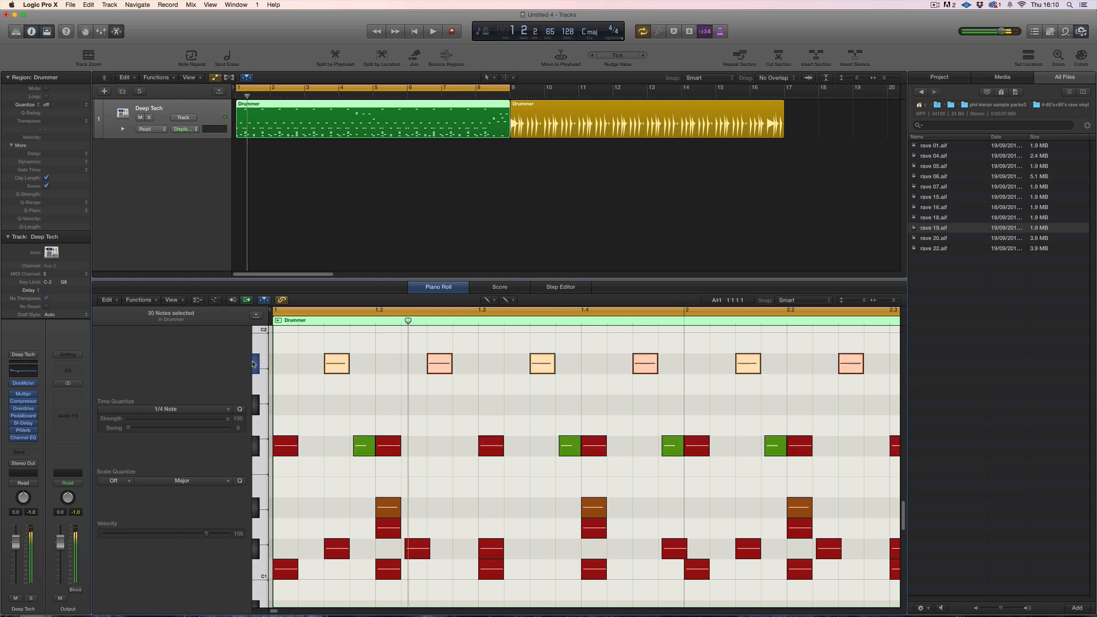
pyautogui.click(255, 364)
pyautogui.press('space')
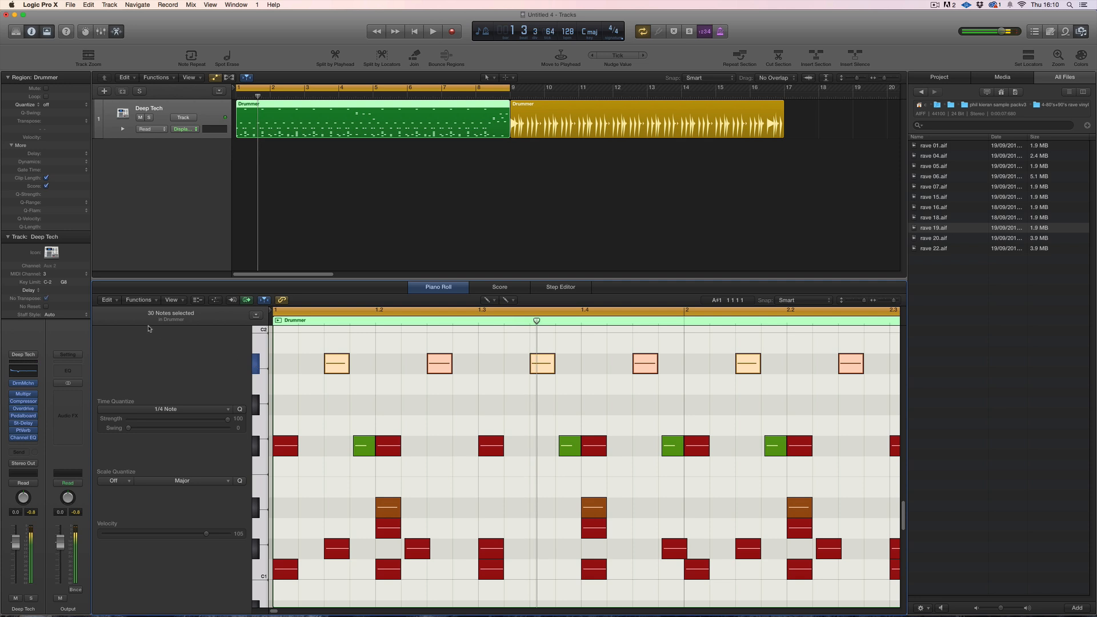
# Turn on Time Handles and mark a range around the second and third A#1 notes in bar 1.
pyautogui.click(140, 301)
pyautogui.click(139, 300)
pyautogui.moveTo(421, 346); pyautogui.dragTo(596, 343)
pyautogui.press('Escape')
pyautogui.click(528, 377)
pyautogui.click(502, 350)
pyautogui.press('Delete')
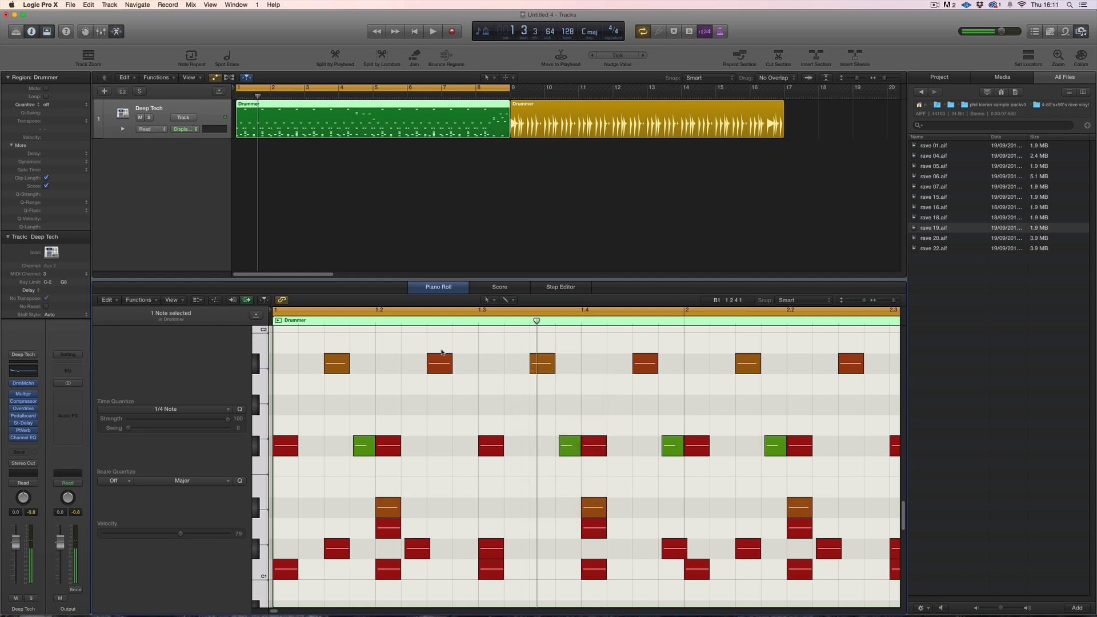
pyautogui.moveTo(410, 344); pyautogui.dragTo(576, 384)
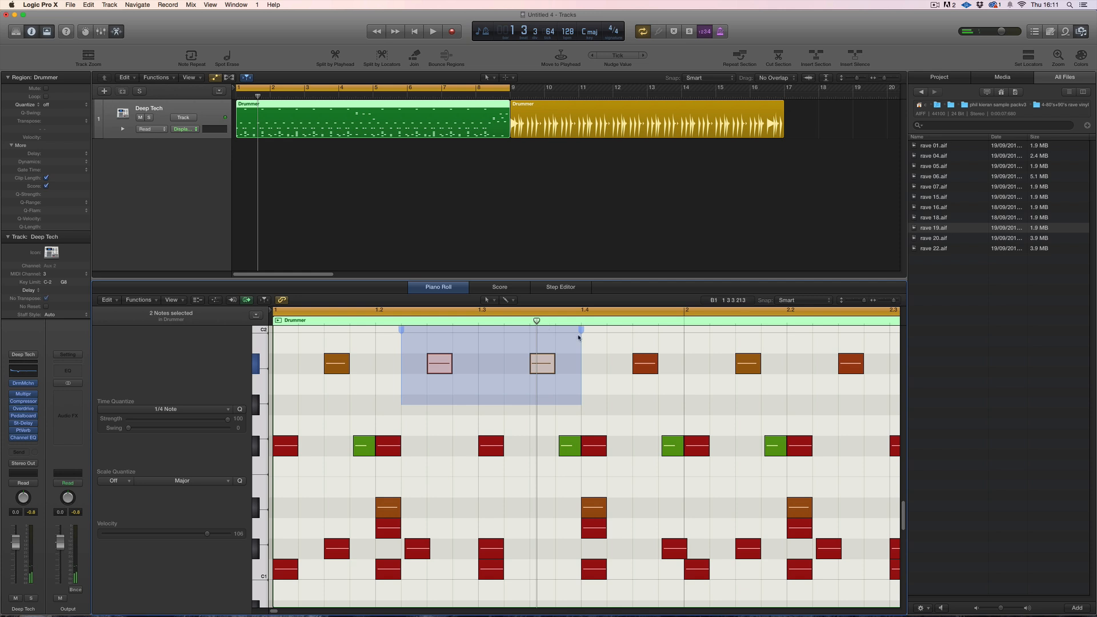
# Compress the two selected A#1 notes by moving the range's start handle later, and audition the result.
pyautogui.moveTo(401, 330); pyautogui.dragTo(456, 326)
pyautogui.press('space')
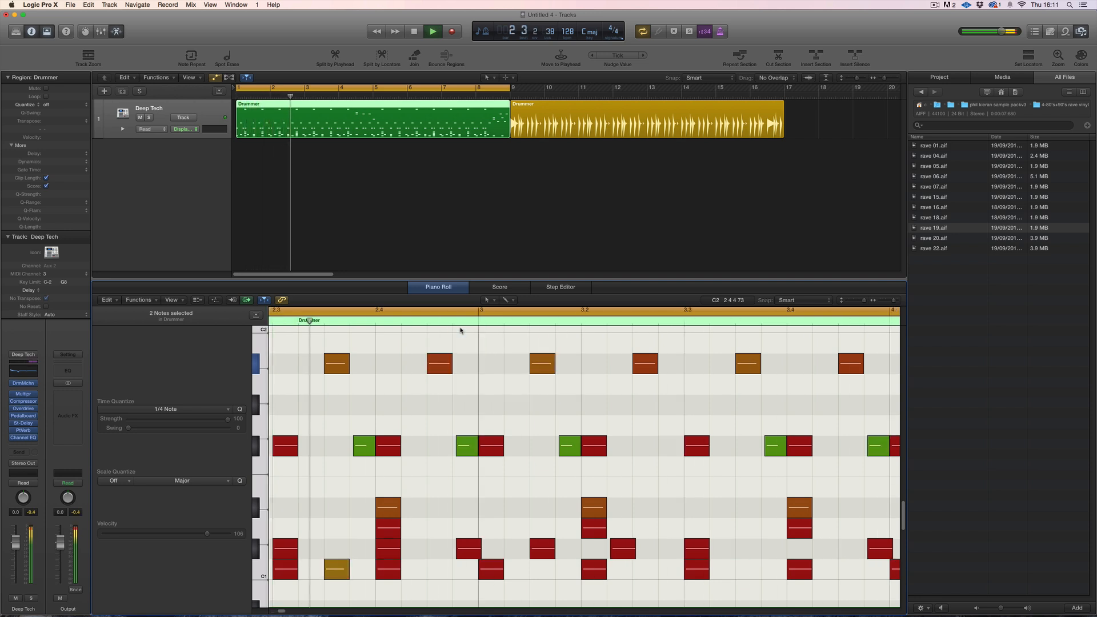
pyautogui.click(460, 323)
# Stretch the two A#1 notes by moving the range's start handle back to one sixteenth before beat 2, and audition the beat.
pyautogui.moveTo(281, 612); pyautogui.dragTo(275, 612)
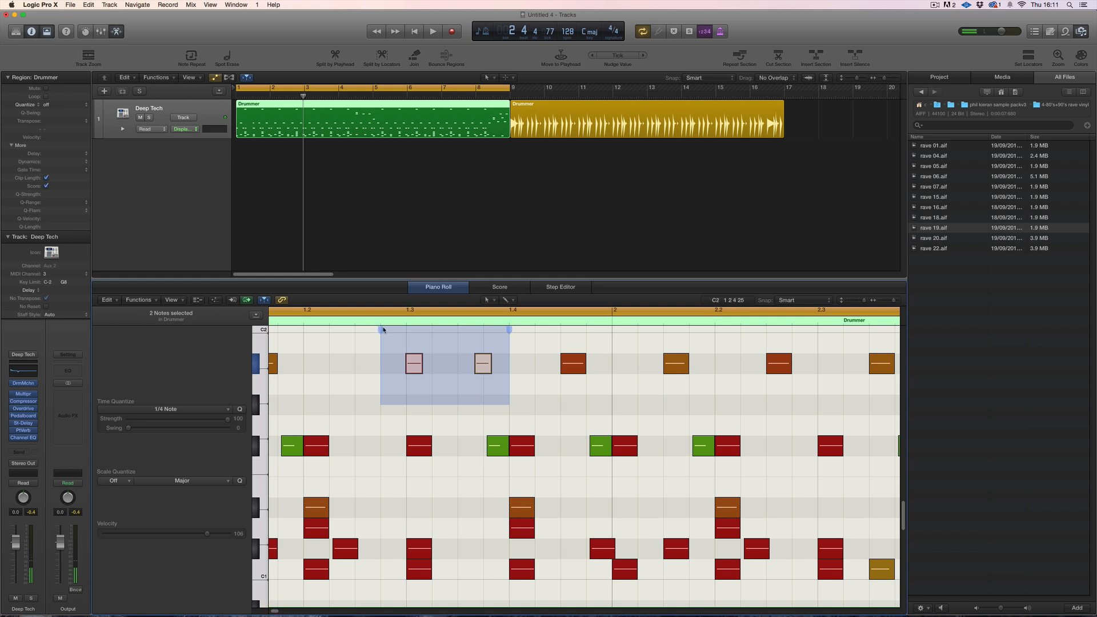
pyautogui.moveTo(380, 329); pyautogui.dragTo(279, 332)
pyautogui.press('space')
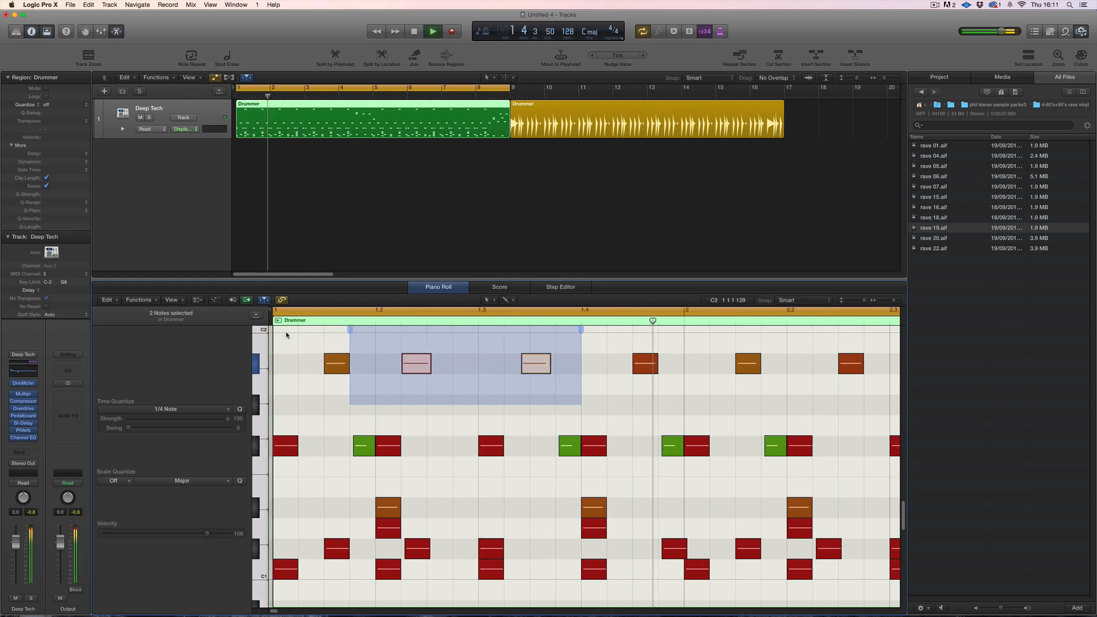
pyautogui.press('space')
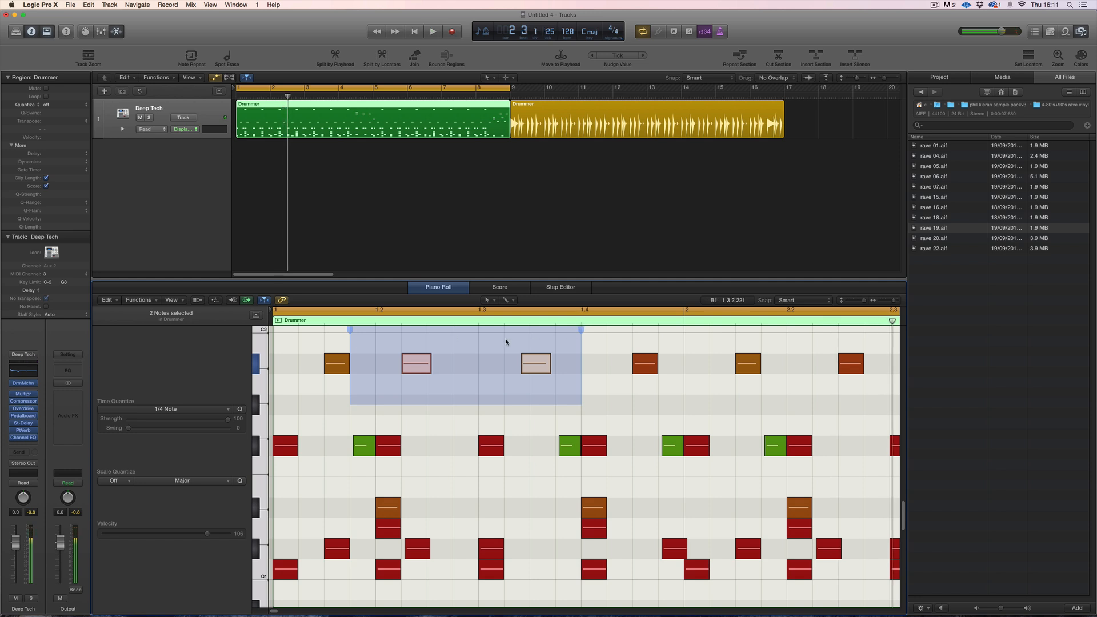
# Mark a new range around the same two A#1 notes, extend its end handle slightly and audition the beat.
pyautogui.click(410, 345)
pyautogui.moveTo(409, 345); pyautogui.dragTo(550, 385)
pyautogui.moveTo(555, 330); pyautogui.dragTo(557, 329)
pyautogui.press('space')
pyautogui.press('space')
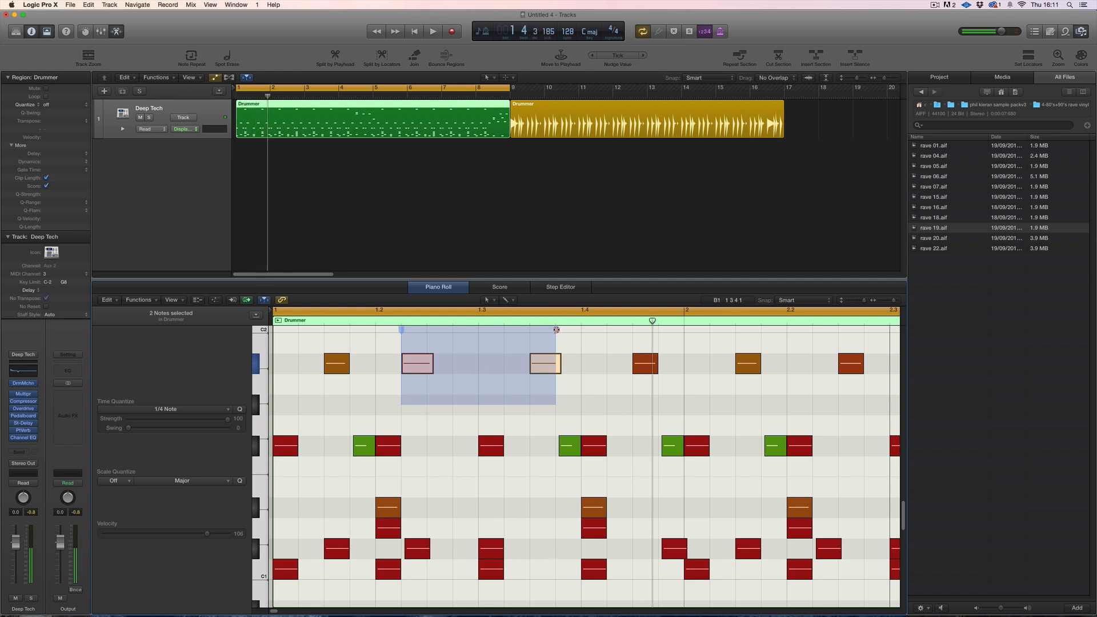
# Reselect the two A#1 notes, compress them by moving the range's end handle to just after beat 3, and audition the beat.
pyautogui.click(483, 365)
pyautogui.moveTo(411, 331); pyautogui.dragTo(551, 410)
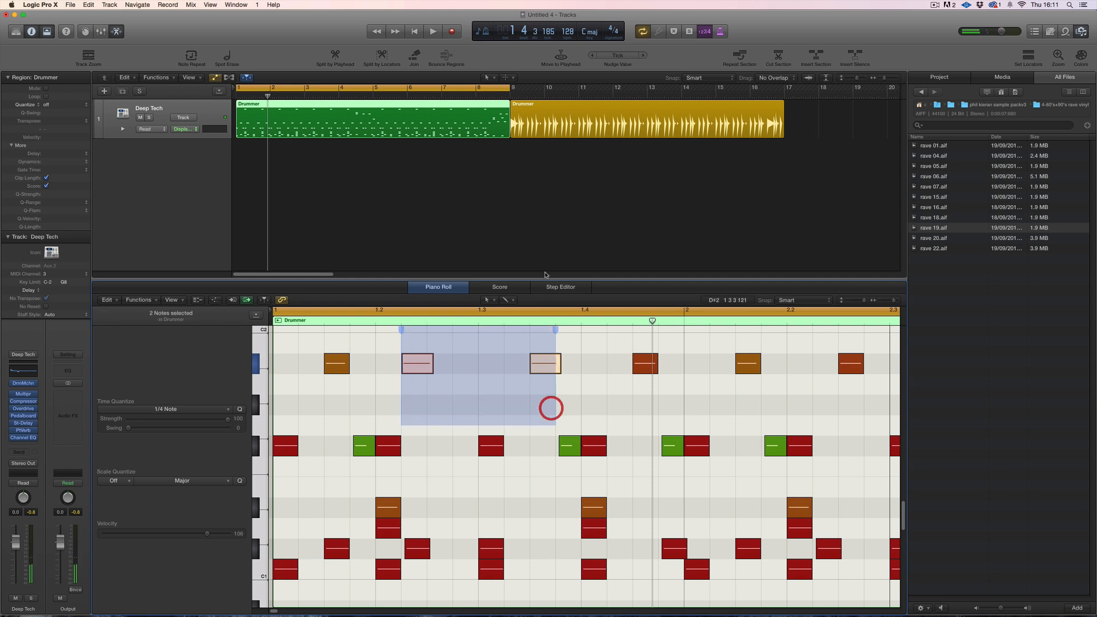
pyautogui.moveTo(556, 329); pyautogui.dragTo(504, 330)
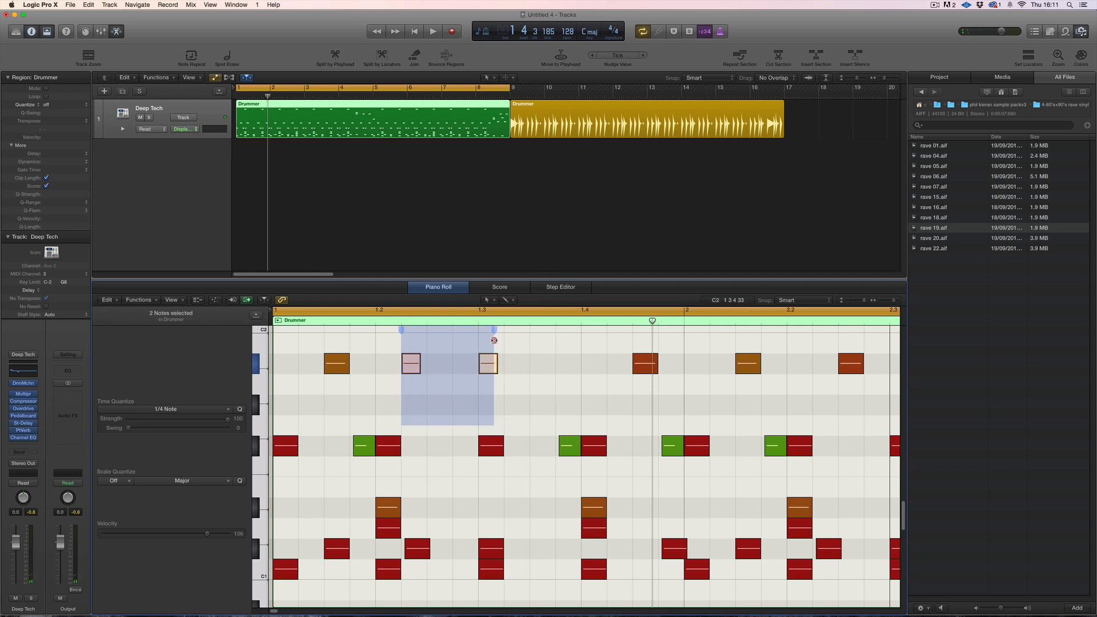
pyautogui.press('space')
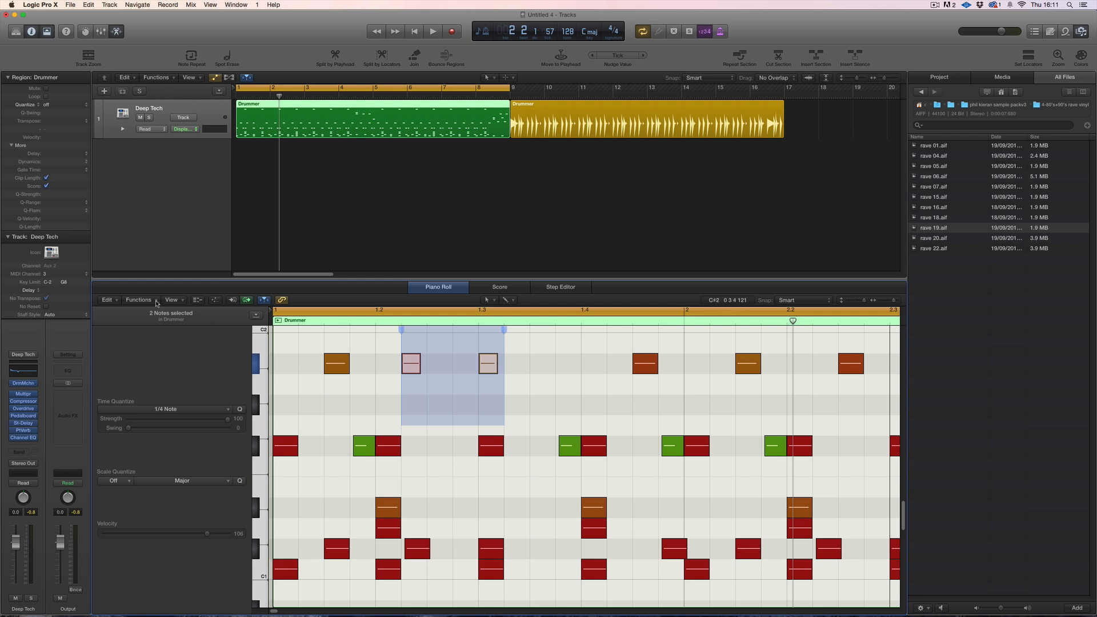
# Collapse the Piano Roll so that only the drum rows with assigned names or notes are listed.
pyautogui.click(152, 301)
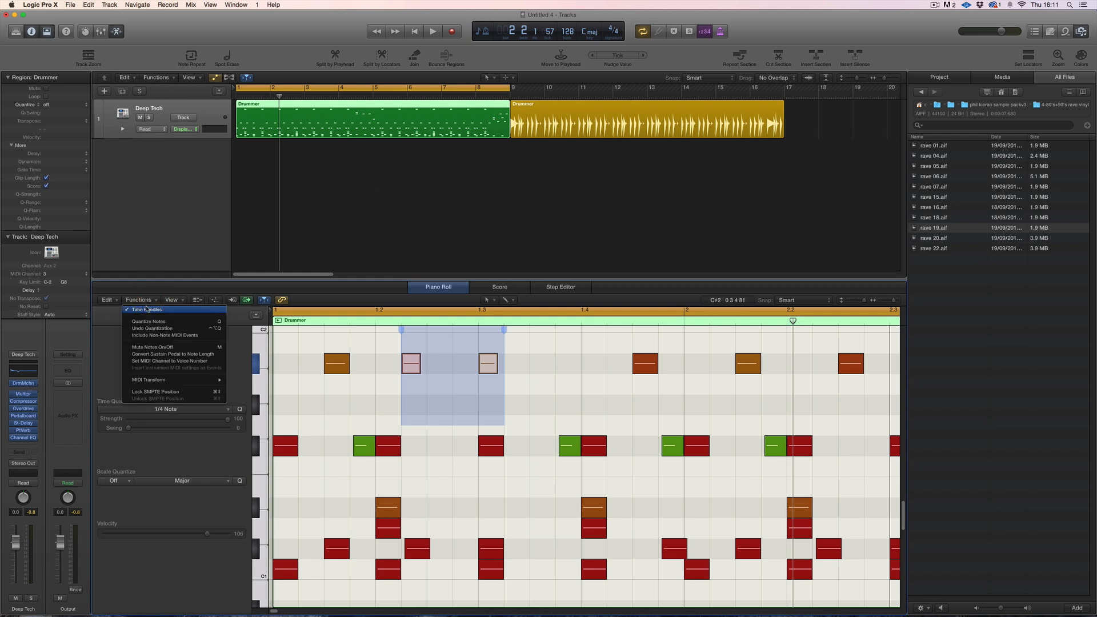
pyautogui.press('Escape')
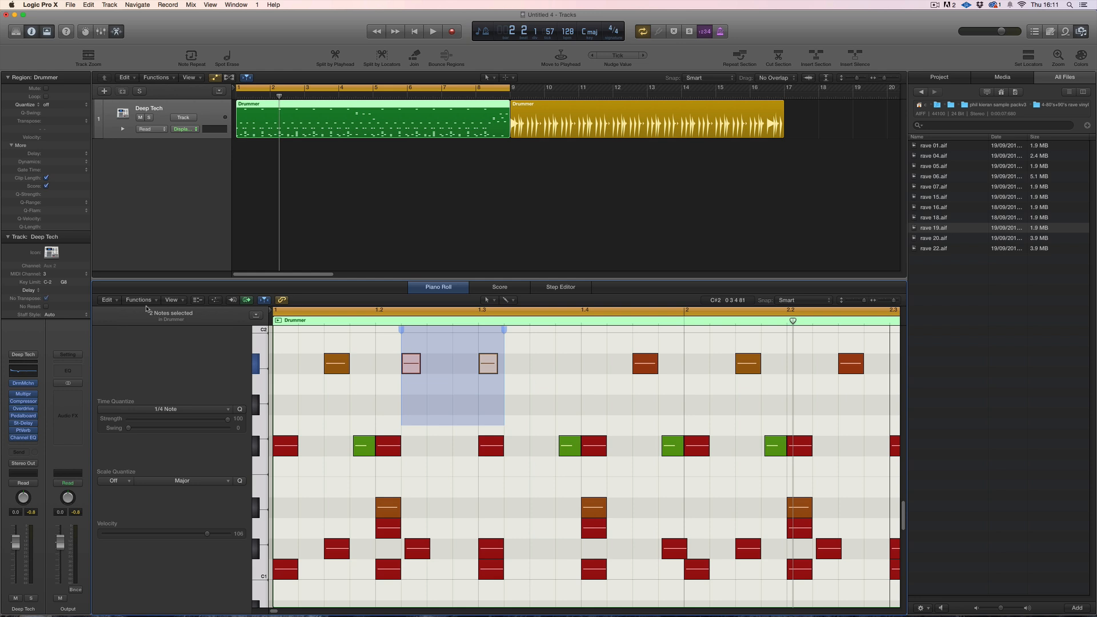
pyautogui.click(197, 300)
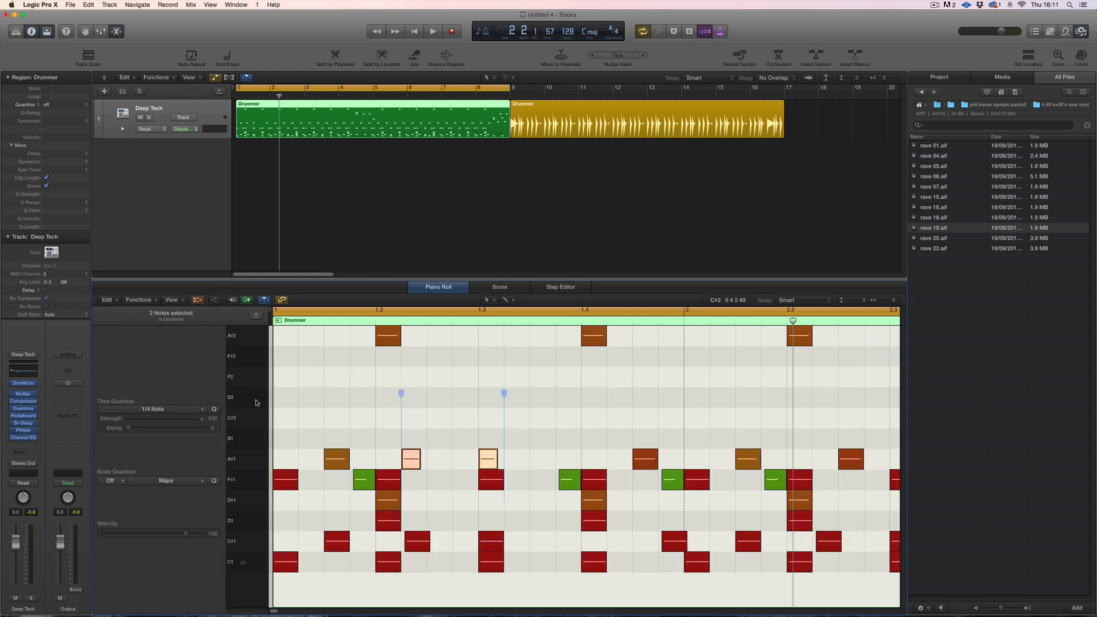
pyautogui.click(197, 300)
pyautogui.click(198, 300)
# Switch the Drummer region's quantize mode to Smart Quantize and back to Classic Quantize.
pyautogui.click(40, 105)
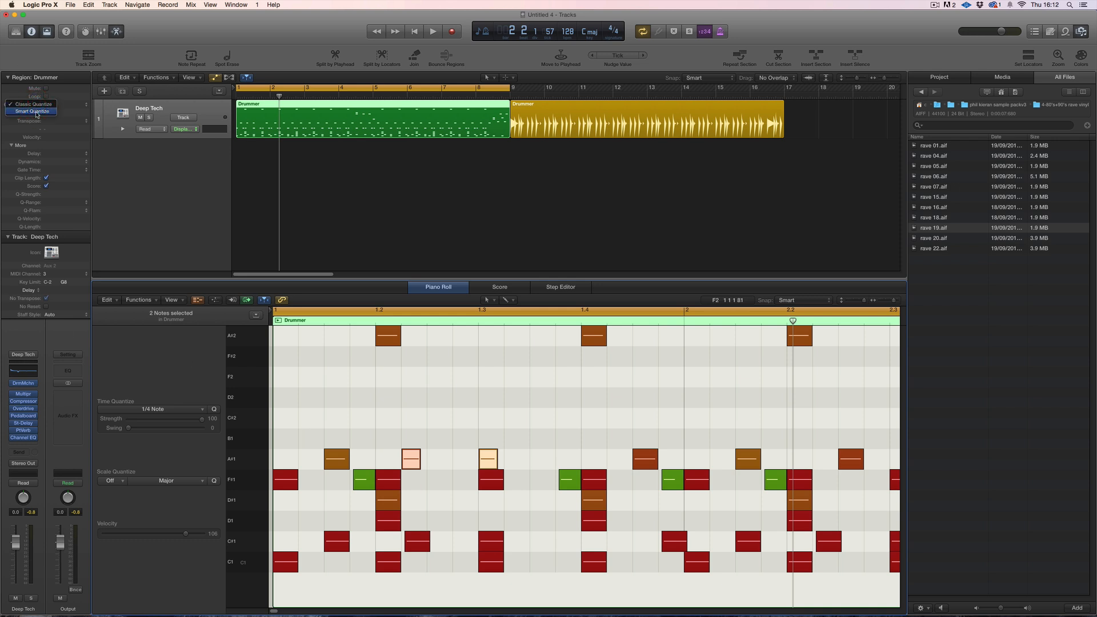
pyautogui.click(36, 112)
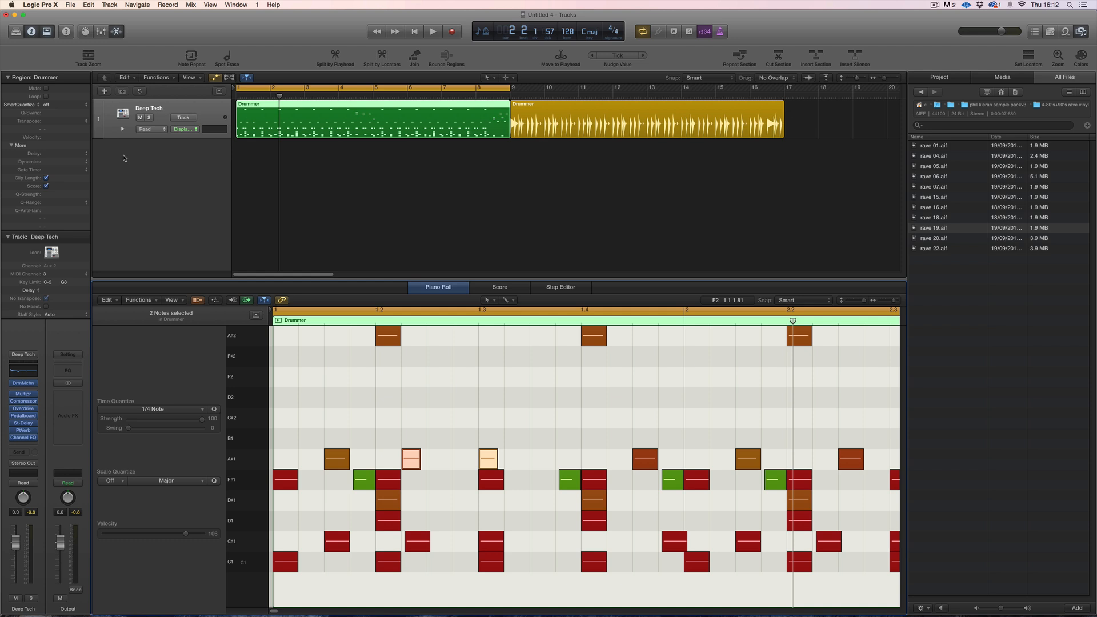
pyautogui.click(35, 106)
pyautogui.click(34, 98)
pyautogui.press('Escape')
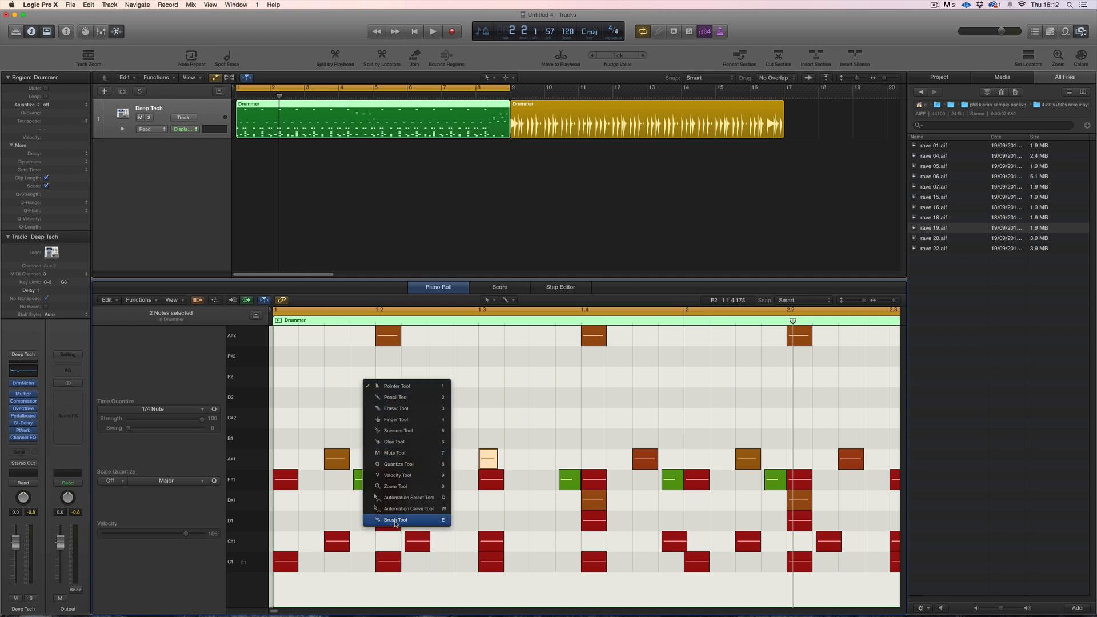
# Activate the Brush tool and delete all A#1 notes from the Drummer region.
pyautogui.click(395, 520)
pyautogui.click(411, 459)
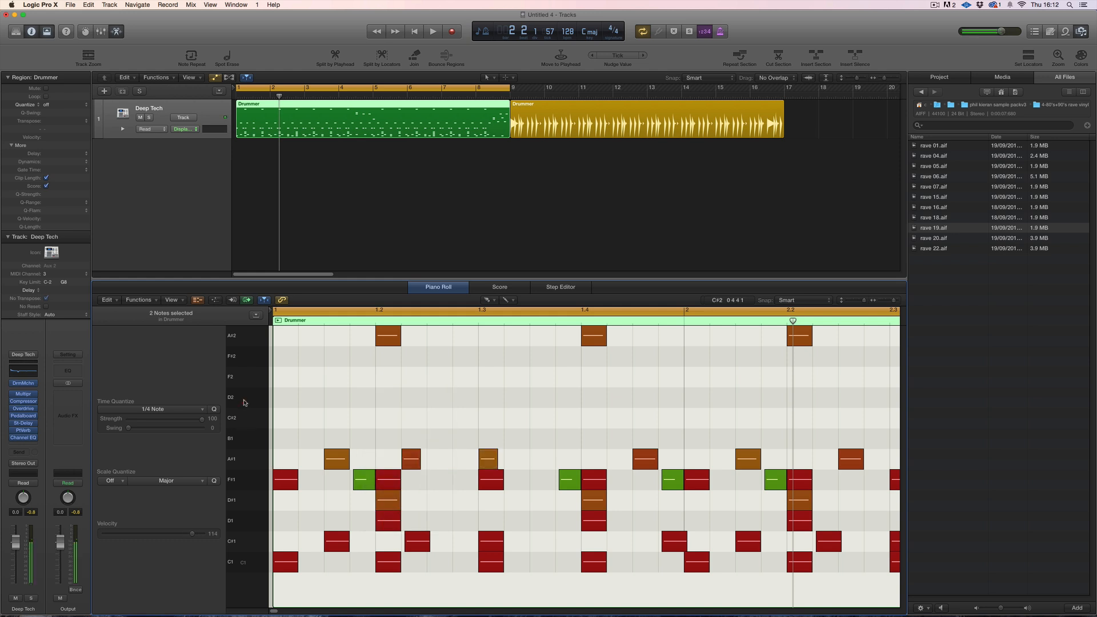
pyautogui.click(251, 459)
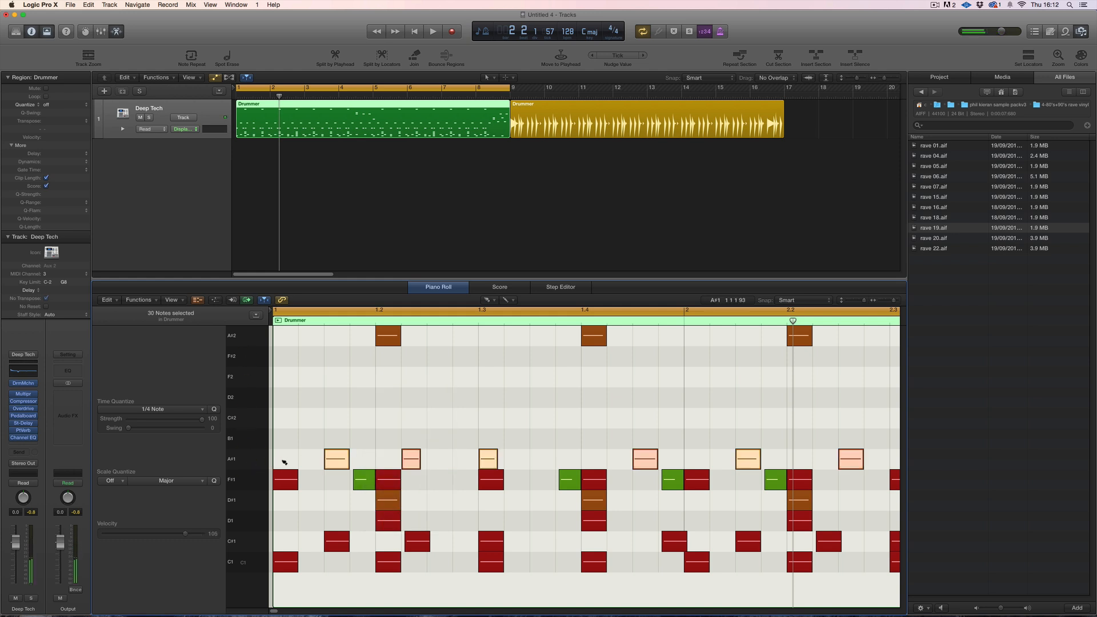
pyautogui.press('Delete')
pyautogui.press('super+Left')
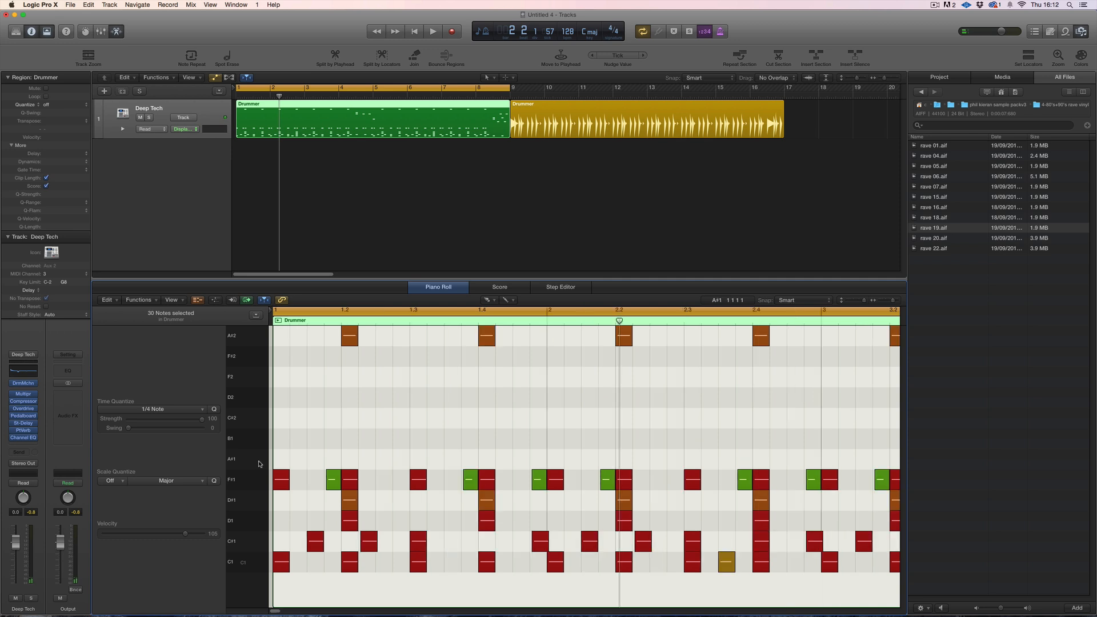
pyautogui.press('super+Left')
pyautogui.press('super+Left')
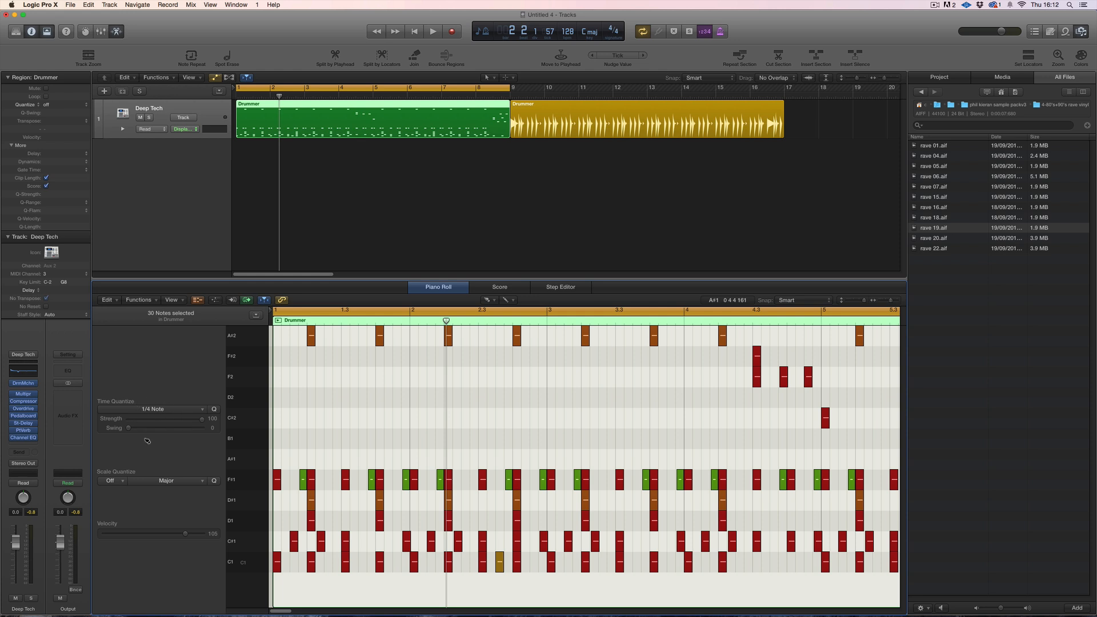
# Set Time Quantize to 1/16 Note and brush notes along the A#1 row across bars 1 and 2.
pyautogui.click(178, 407)
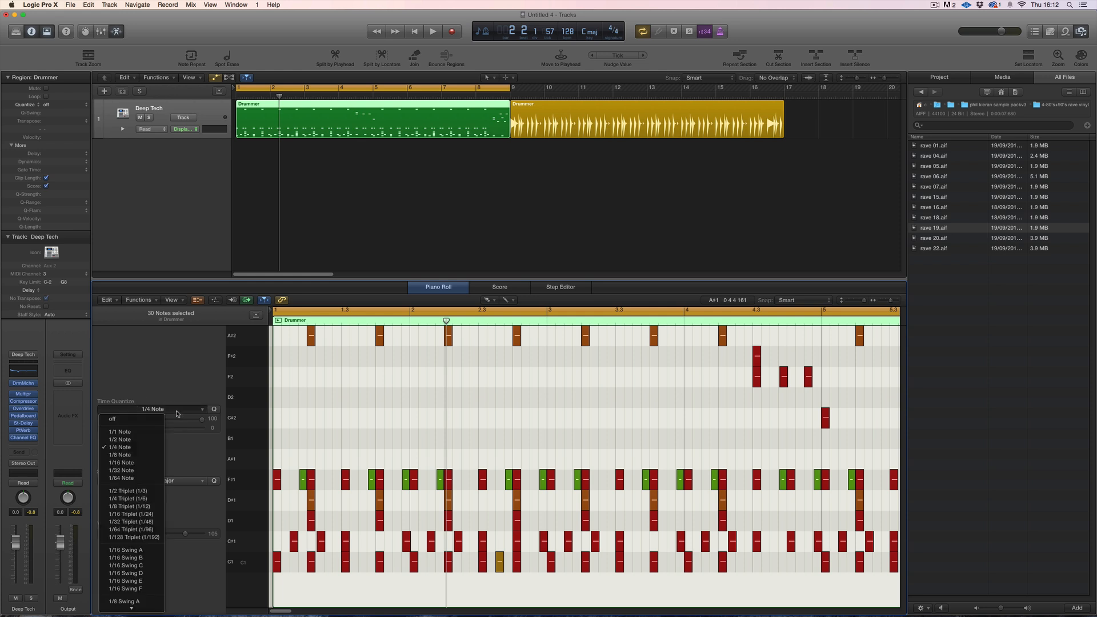
pyautogui.click(141, 467)
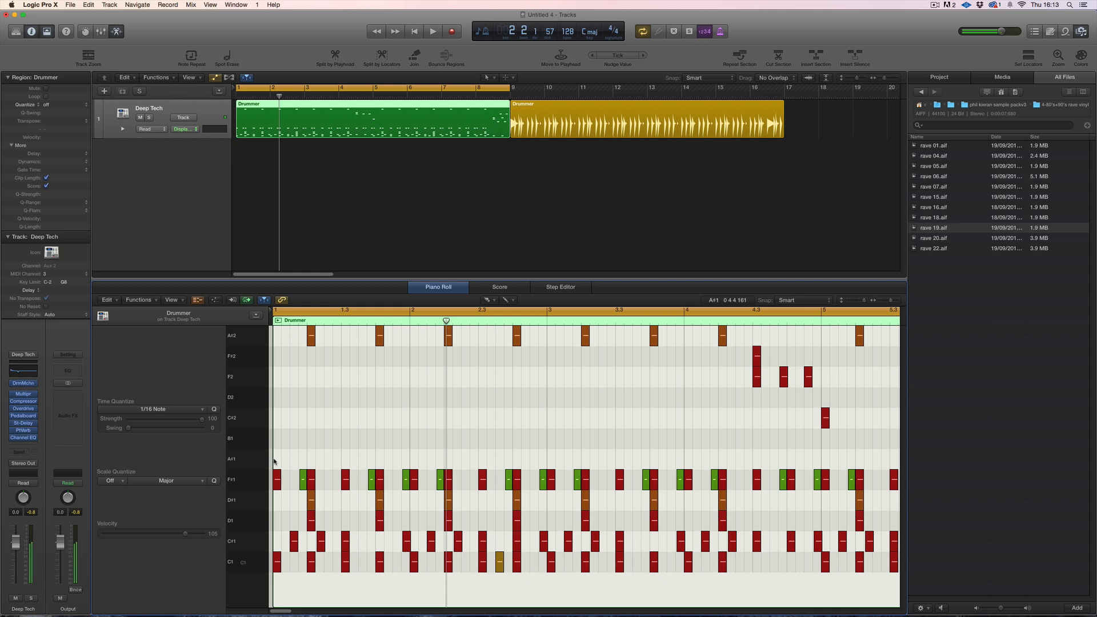
pyautogui.moveTo(276, 460)
pyautogui.mouseDown()
pyautogui.moveTo(492, 472)
pyautogui.moveTo(500, 458)
pyautogui.moveTo(421, 443)
pyautogui.moveTo(409, 458)
pyautogui.moveTo(551, 456)
pyautogui.moveTo(476, 457)
pyautogui.mouseUp()
# Shorten the cycle range to bars 1 and 2 and audition the beat.
pyautogui.moveTo(511, 89); pyautogui.dragTo(302, 106)
pyautogui.press('space')
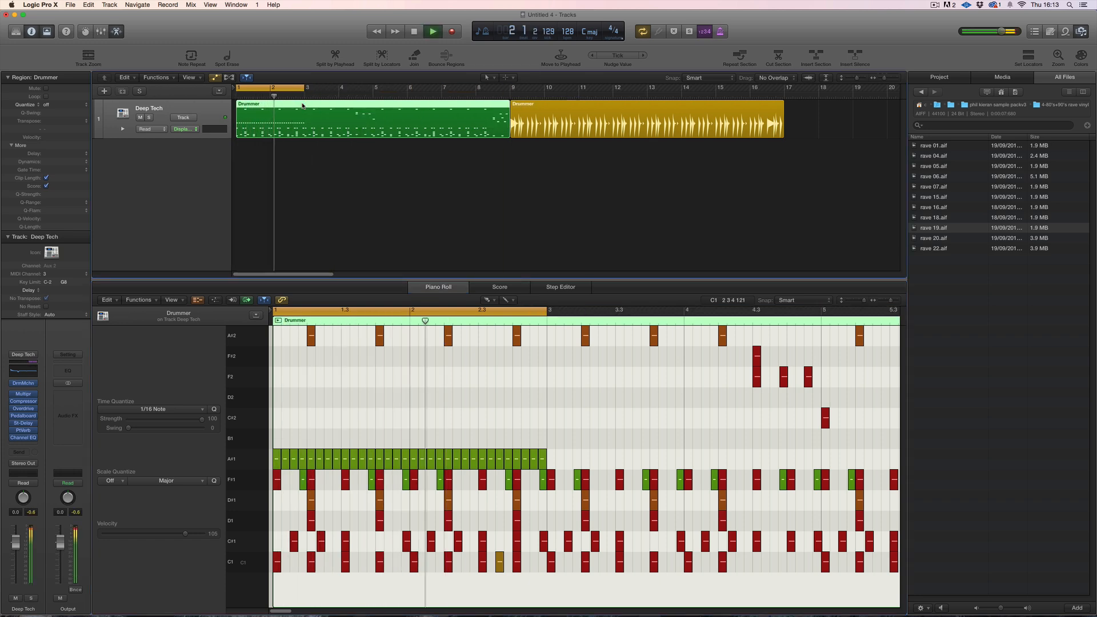
pyautogui.press('space')
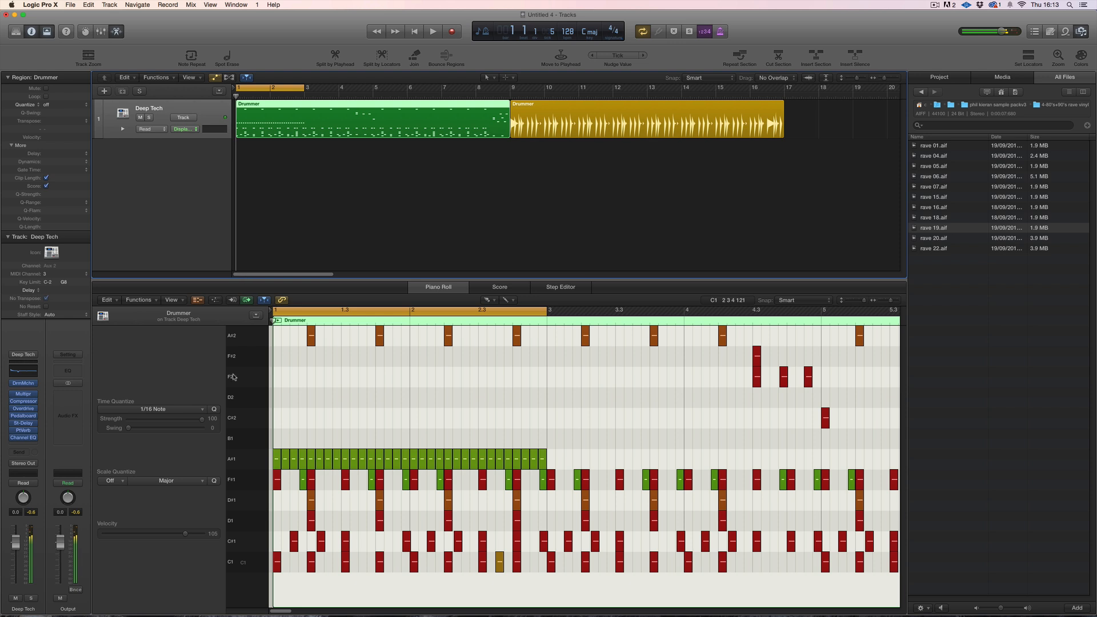
# Try replacing the brushed A#1 notes with notes brushed at 1/16 Swing D across bars 1 and 2, and audition them.
pyautogui.click(247, 456)
pyautogui.press('Delete')
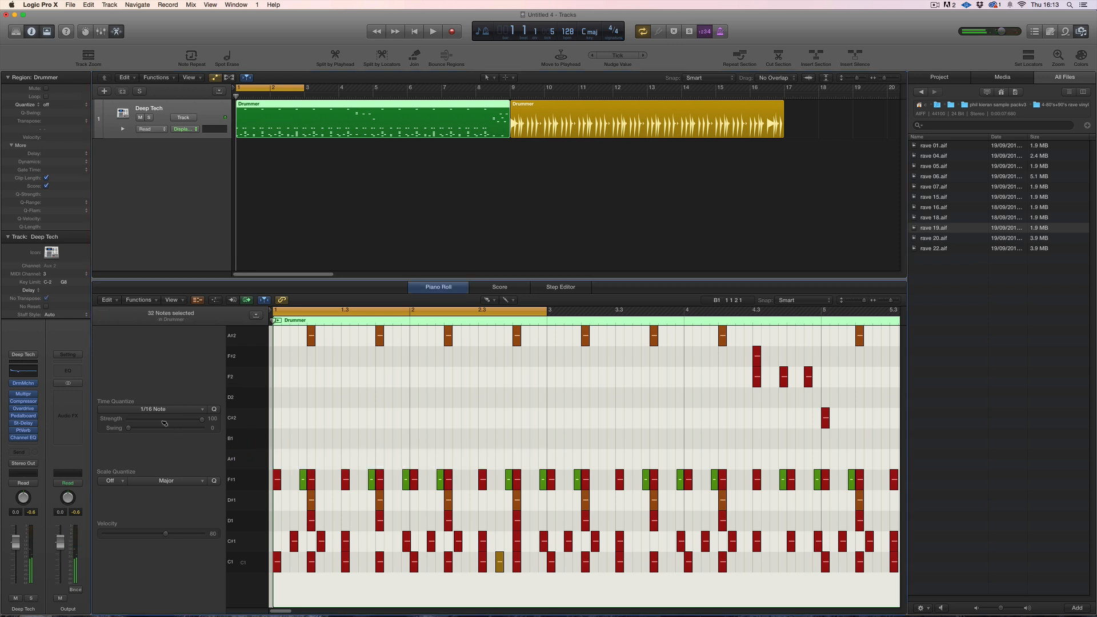
pyautogui.click(166, 412)
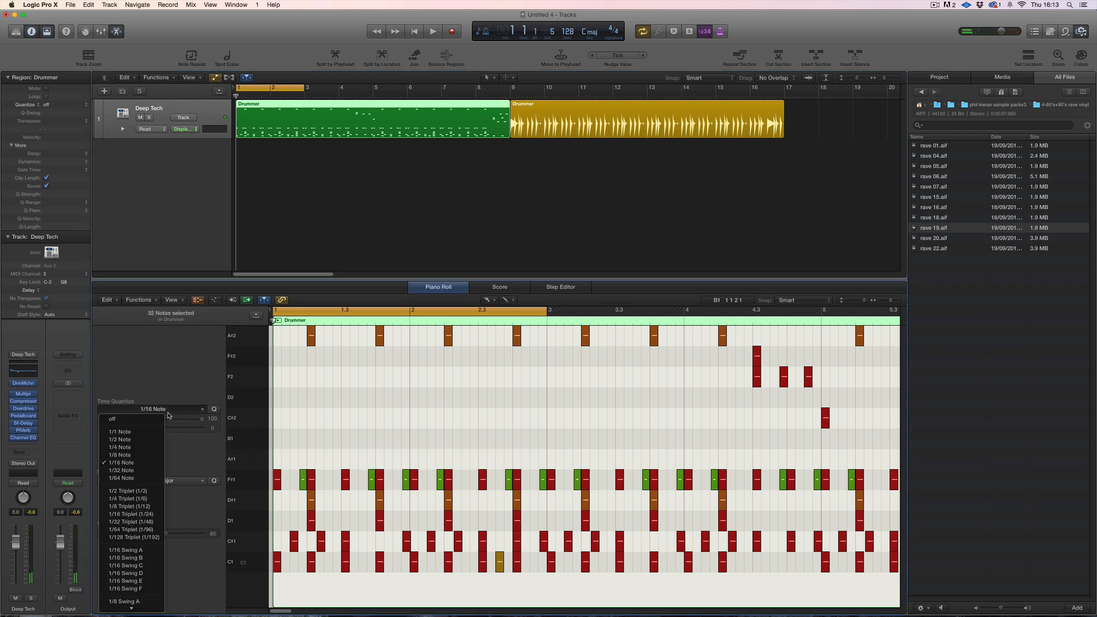
pyautogui.click(161, 574)
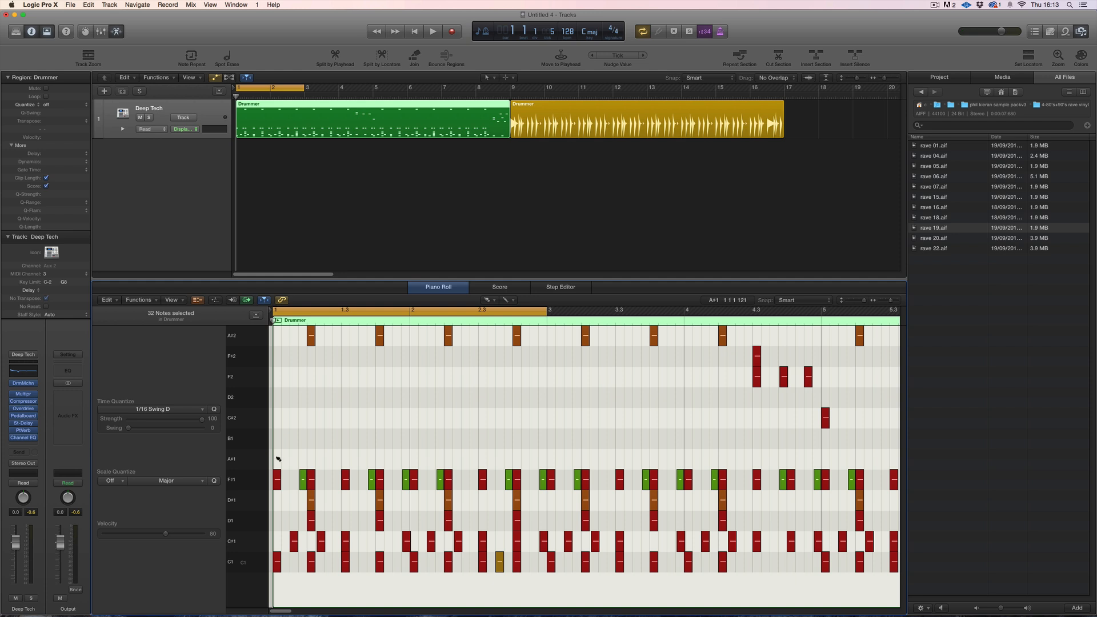
pyautogui.moveTo(278, 459); pyautogui.dragTo(543, 458)
pyautogui.press('space')
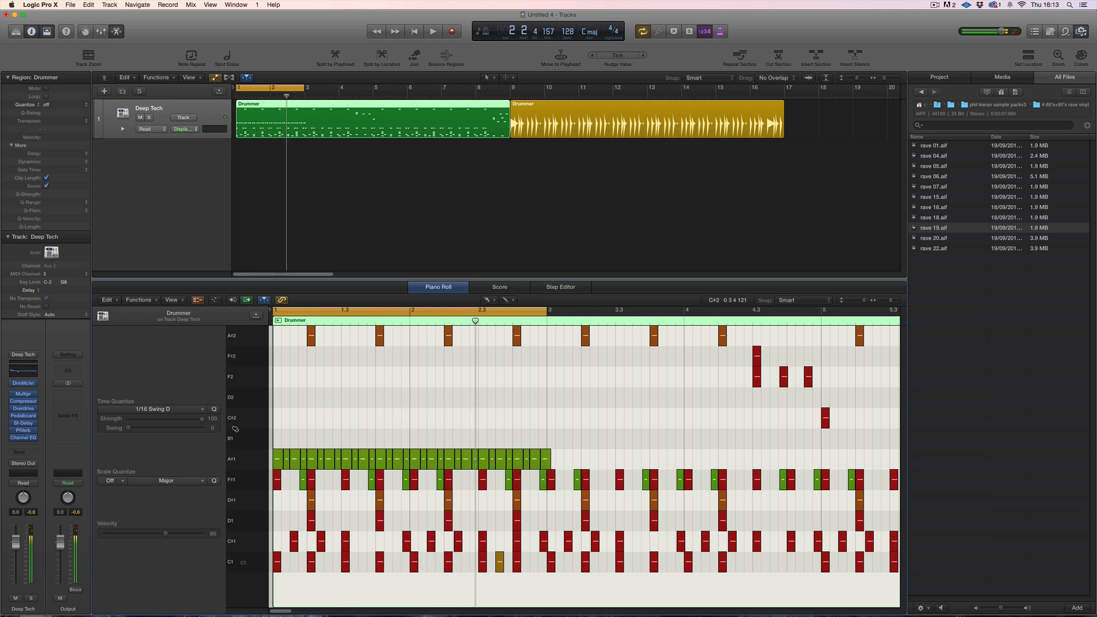
pyautogui.press('super+z')
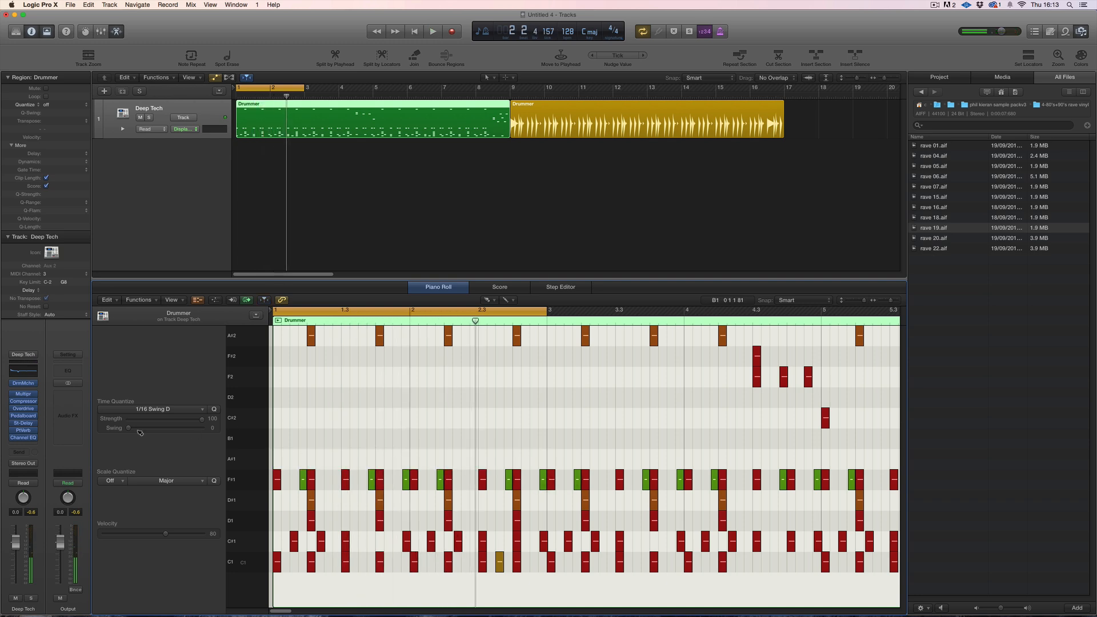
# Set Time Quantize to 1/16 Swing B, brush notes along A#1 across bars 1 and 2, and audition them.
pyautogui.click(166, 409)
pyautogui.click(143, 558)
pyautogui.rightClick(277, 461)
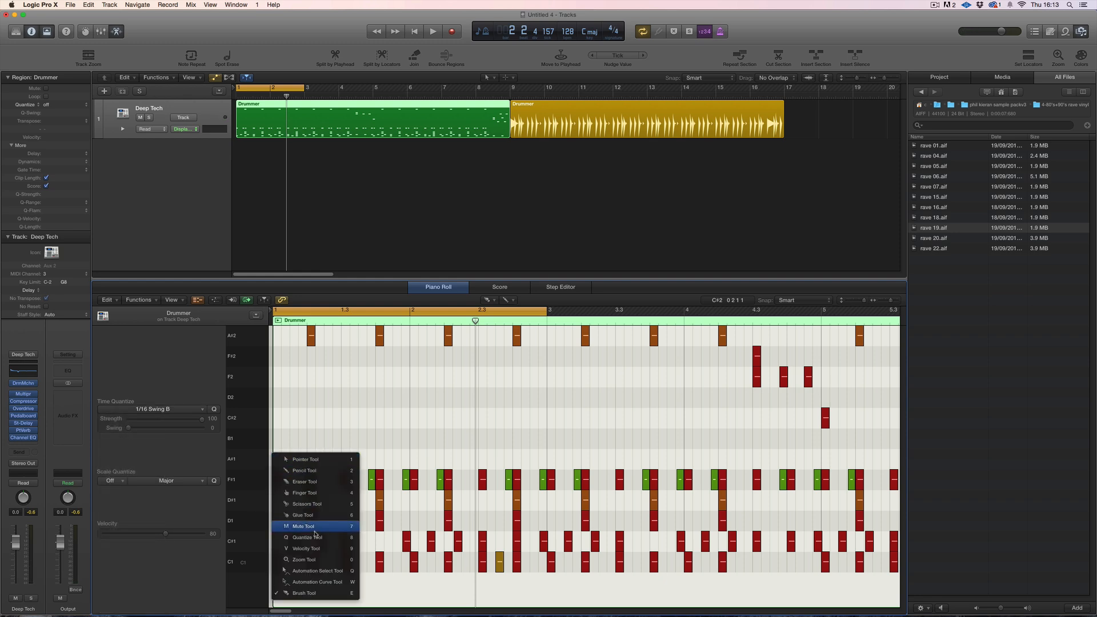
pyautogui.click(284, 467)
pyautogui.click(277, 459)
pyautogui.moveTo(285, 460); pyautogui.dragTo(549, 457)
pyautogui.press('space')
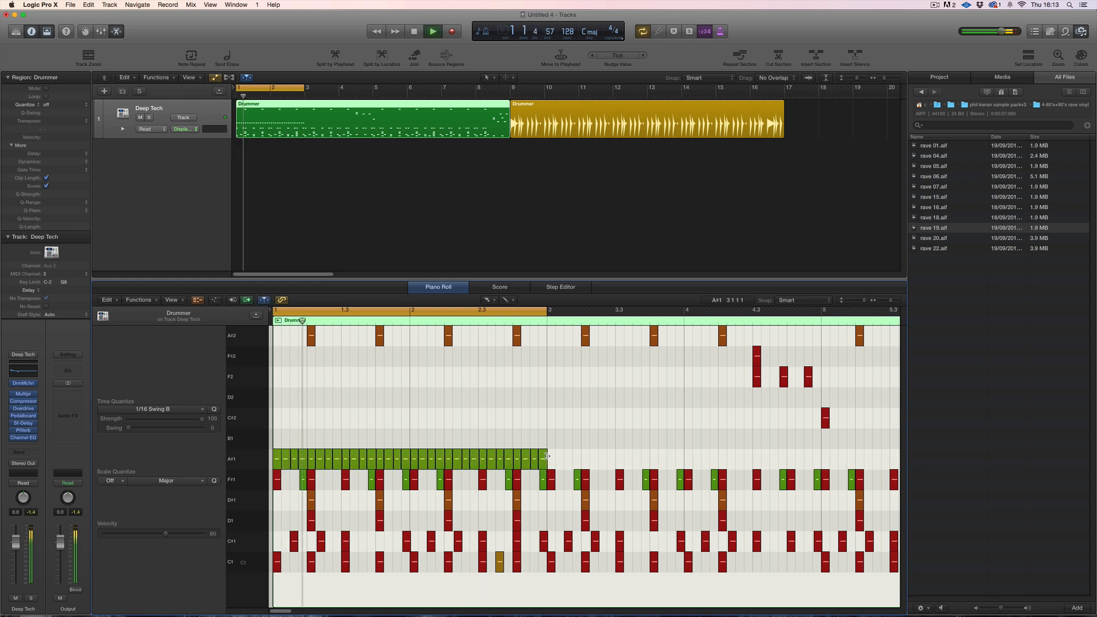
pyautogui.press('space')
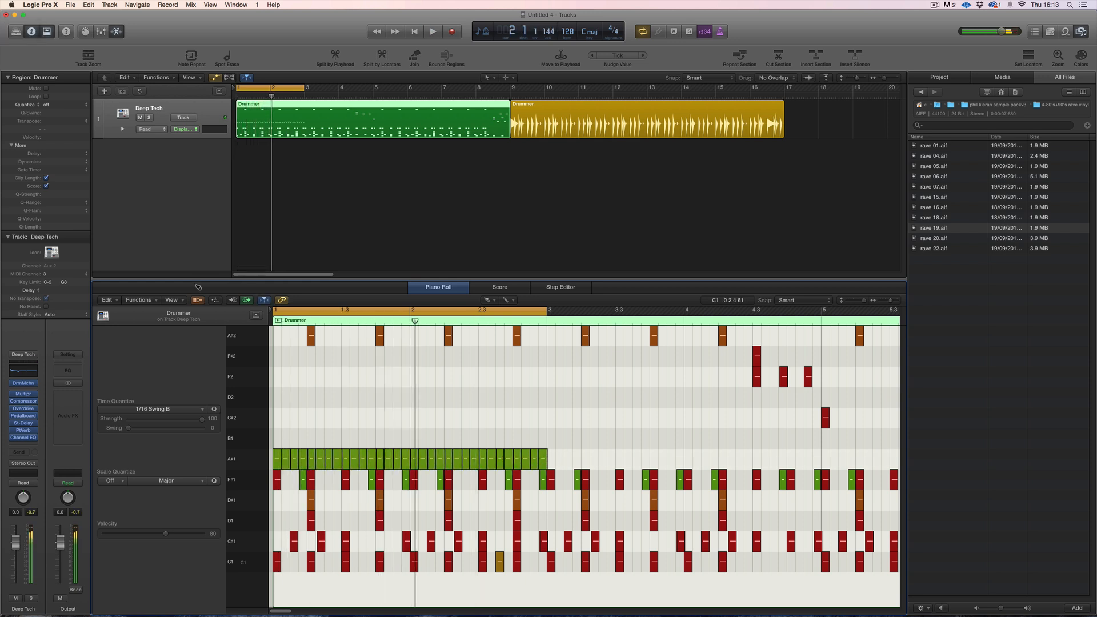
# Enable Time Handles and mark a range around the four A#1 notes in beat 4 of bar 1 with the Pointer tool.
pyautogui.click(140, 300)
pyautogui.click(149, 310)
pyautogui.press('t')
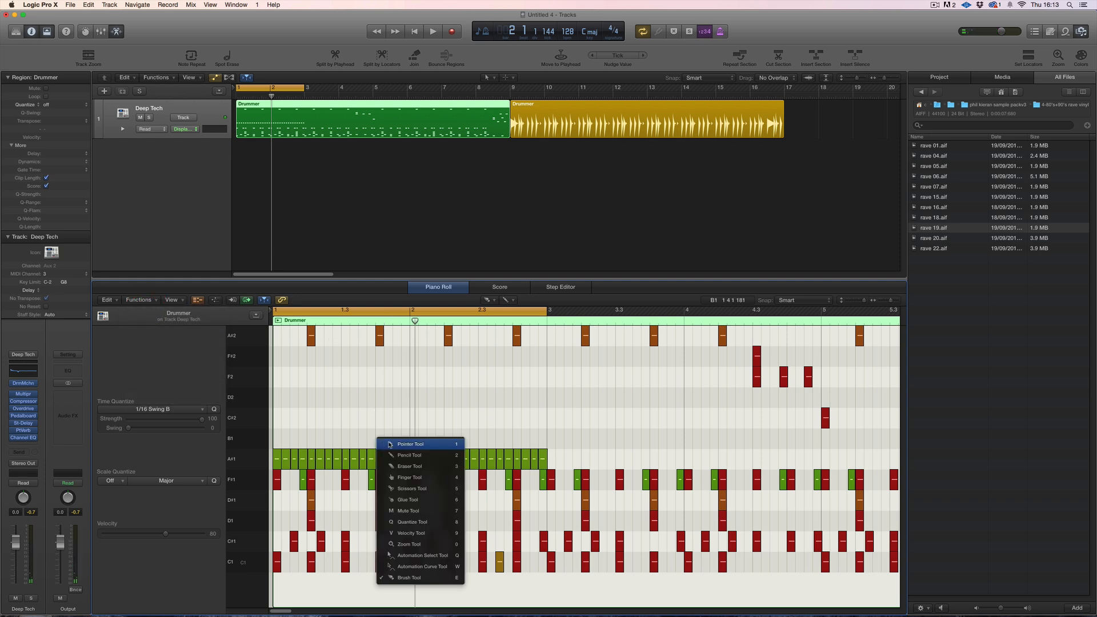
pyautogui.click(390, 444)
pyautogui.moveTo(383, 442); pyautogui.dragTo(409, 456)
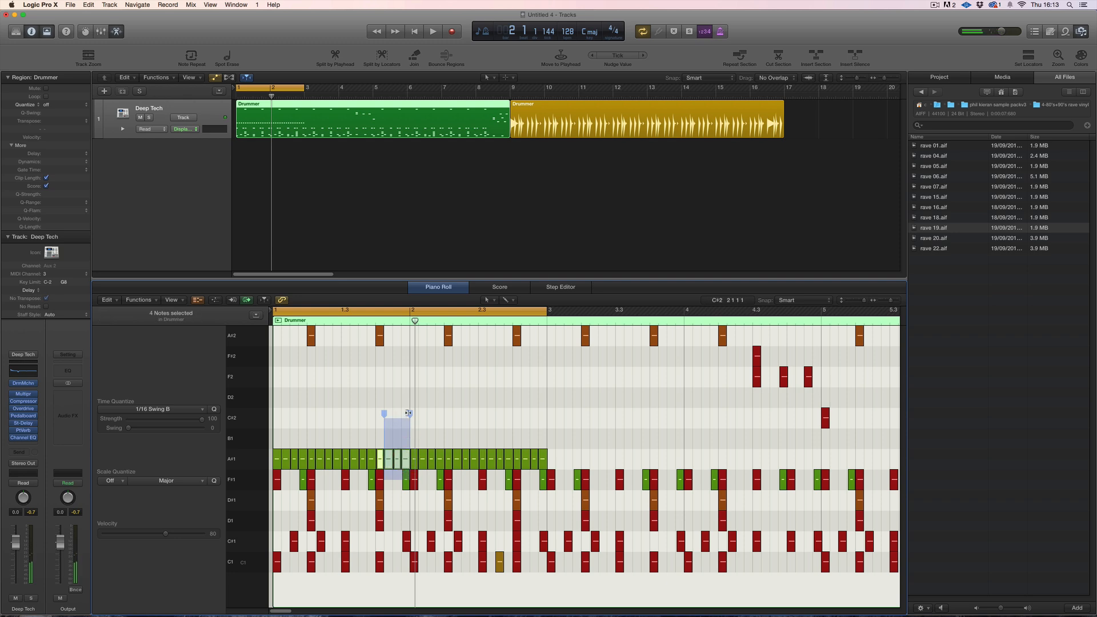
# Compress the four selected A#1 notes by moving the range's start handle later, audition them, and requantize them to 1/16 Swing B.
pyautogui.moveTo(384, 413); pyautogui.dragTo(393, 413)
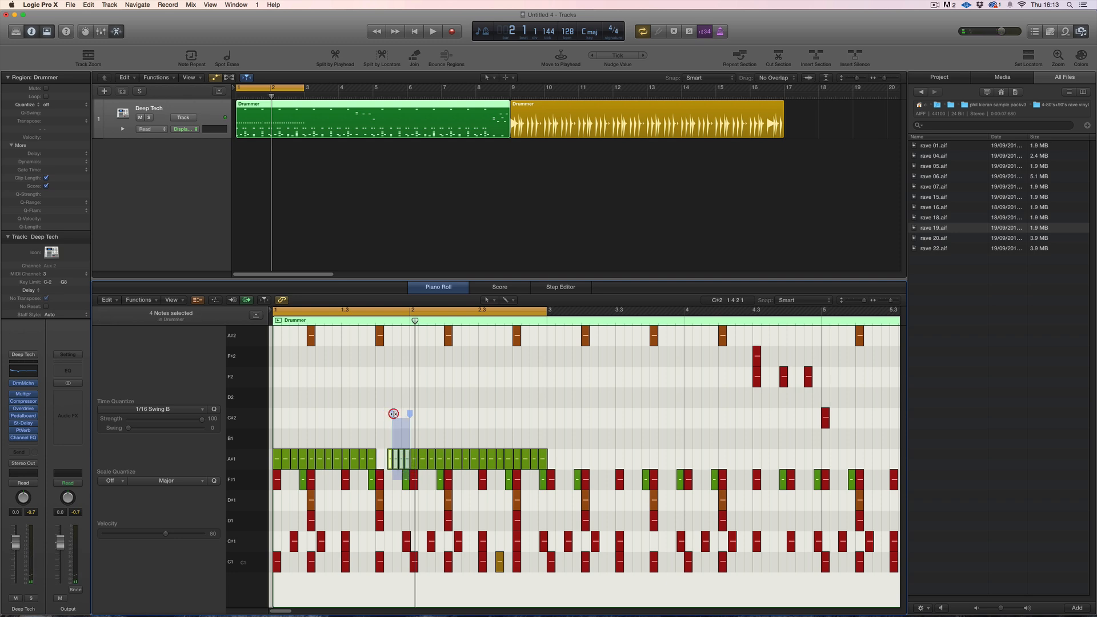
pyautogui.press('space')
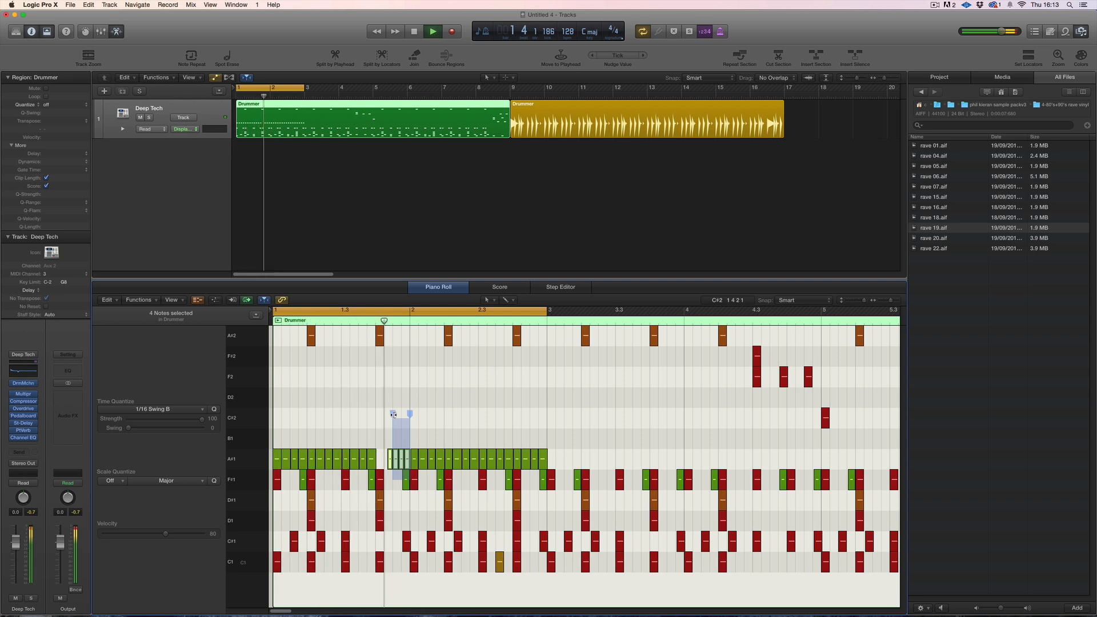
pyautogui.press('space')
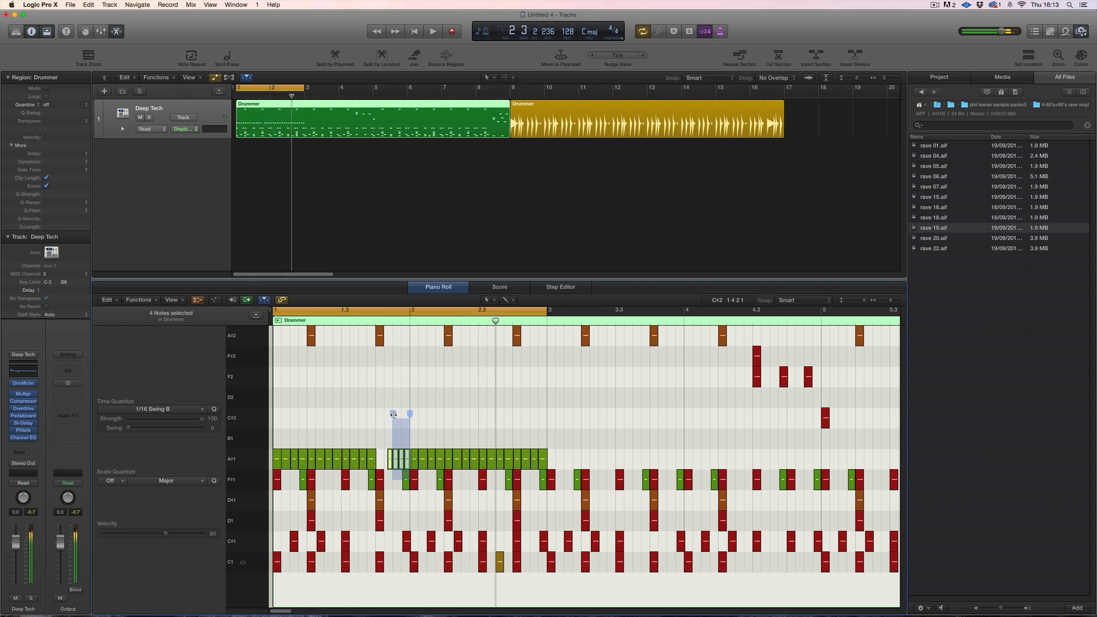
pyautogui.press('q')
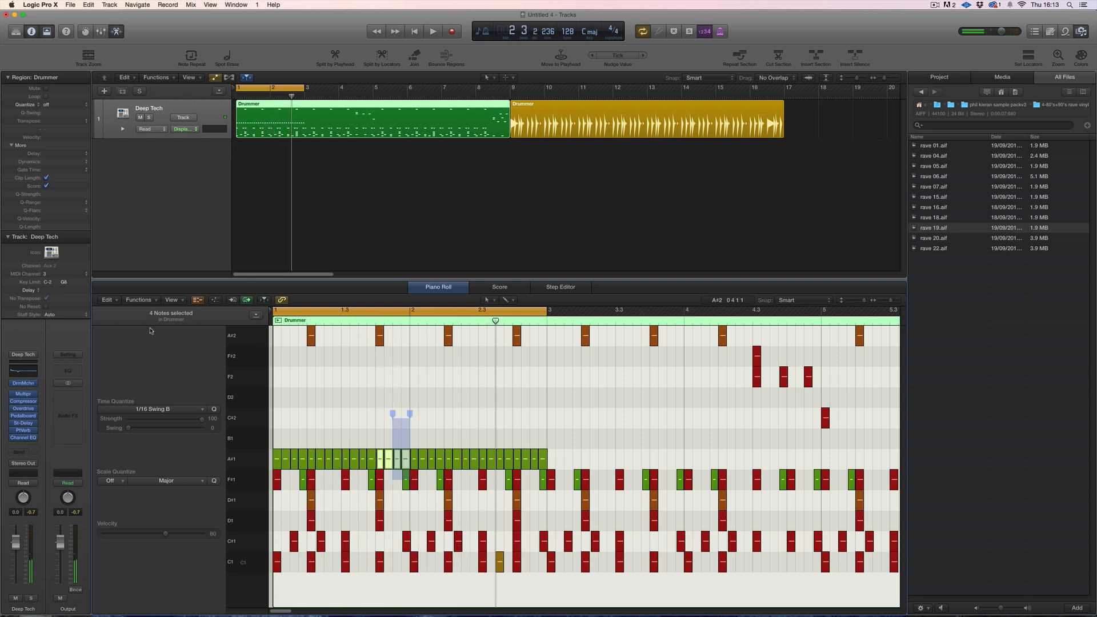
# Delete the row of repeated A#1 notes in the Drummer region, leaving only the first one.
pyautogui.click(139, 299)
pyautogui.click(151, 312)
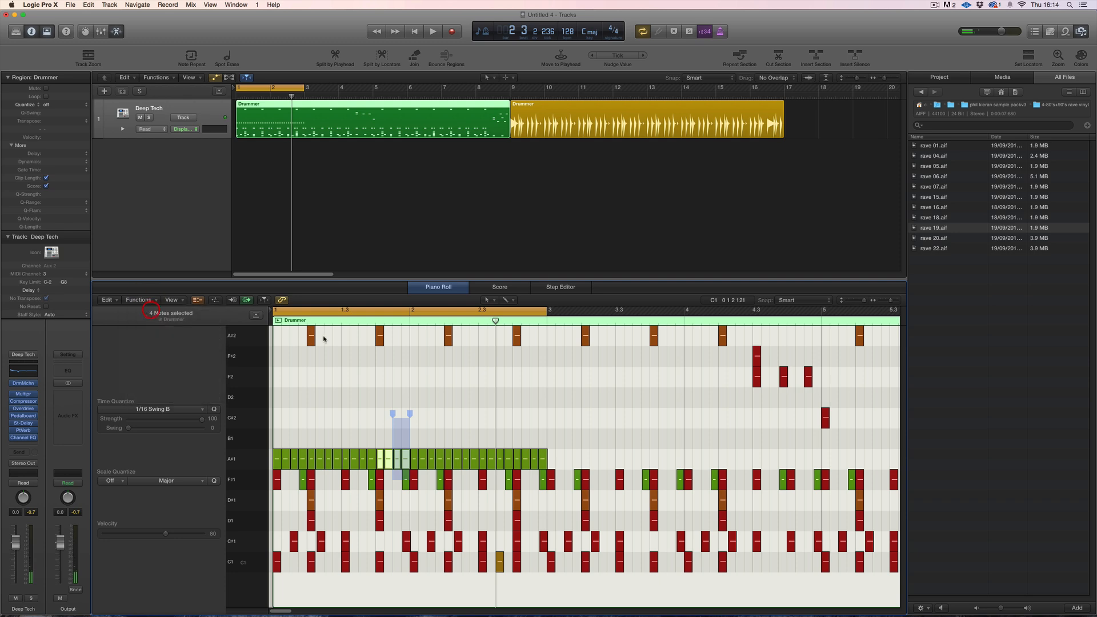
pyautogui.click(381, 377)
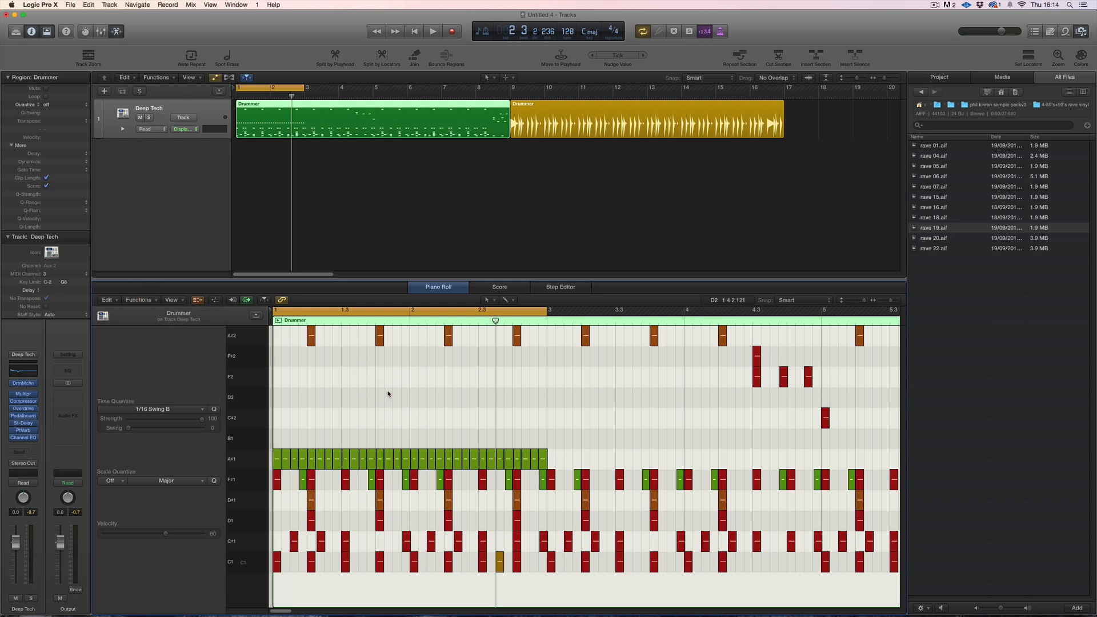
pyautogui.moveTo(285, 430); pyautogui.dragTo(554, 468)
pyautogui.press('Delete')
# Mute the first Drummer MIDI region on the Deep Tech track.
pyautogui.press('space')
pyautogui.click(276, 125)
pyautogui.hotkey('ctrl', 'm')
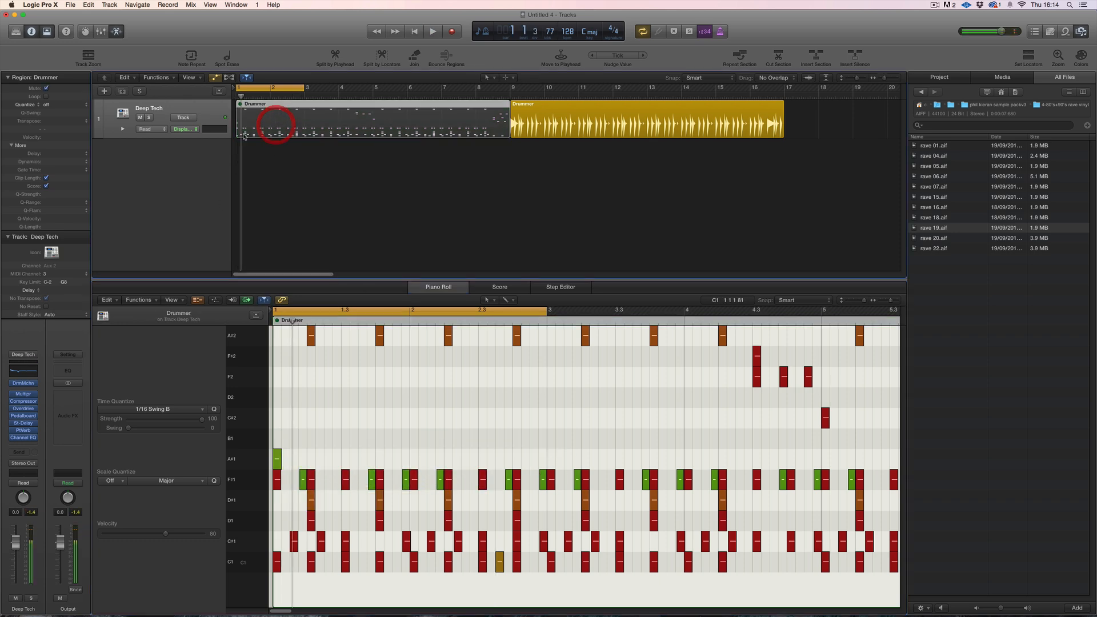
# Create a software instrument track below Deep Tech and load the EXS24 sampler on it.
pyautogui.doubleClick(173, 154)
pyautogui.click(29, 429)
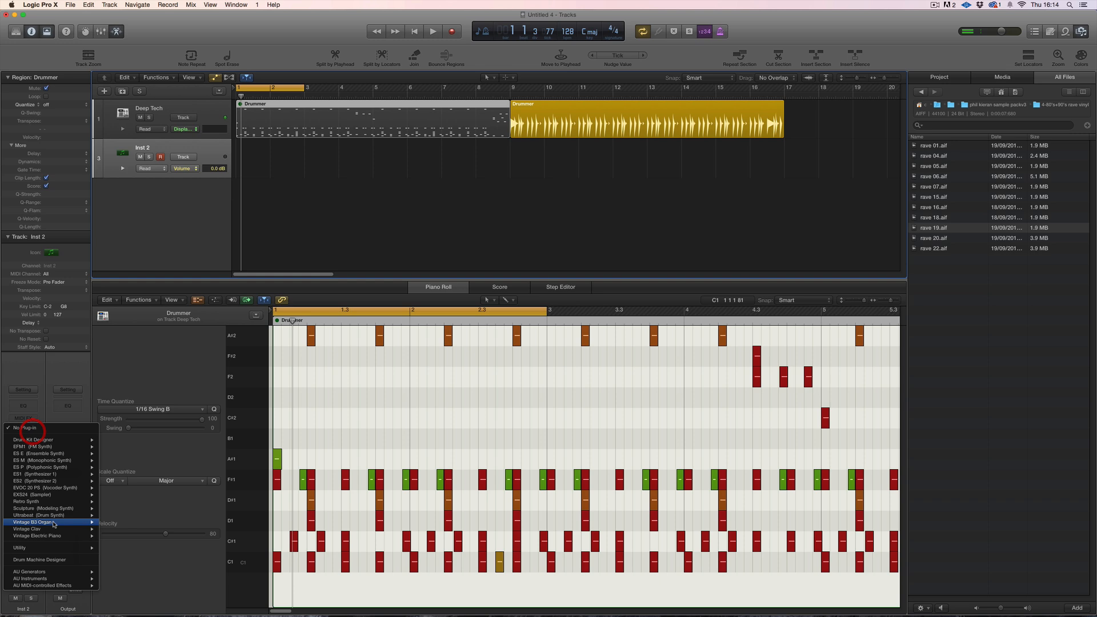
pyautogui.moveTo(75, 495)
pyautogui.click(127, 501)
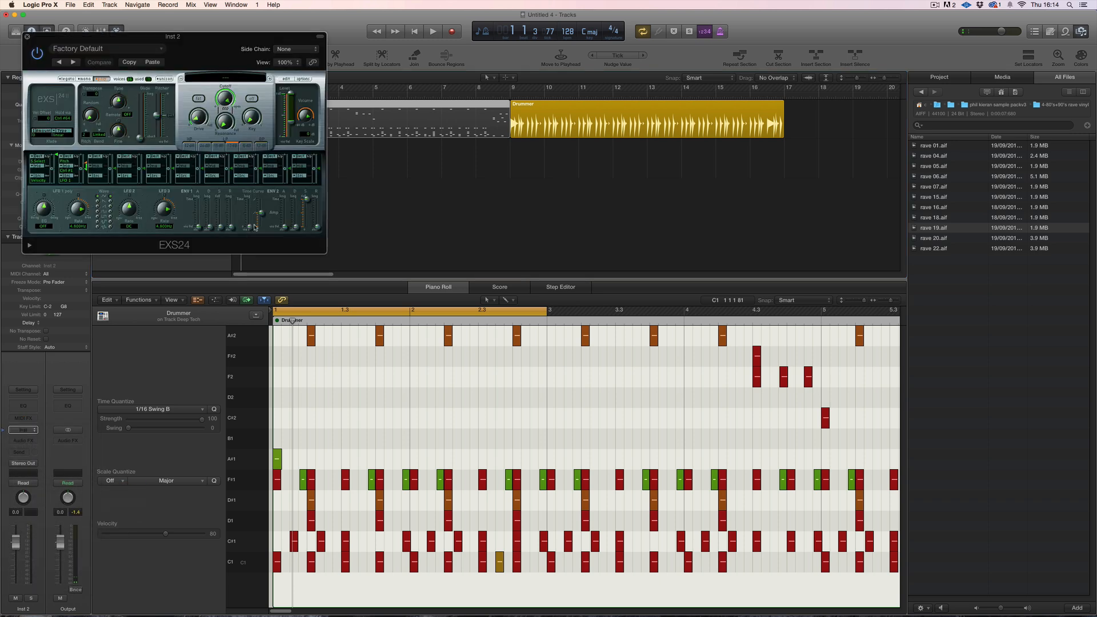
# Load the UD2 House Kit 1 instrument into EXS24 and move the plug-in window clear of the track headers.
pyautogui.click(225, 77)
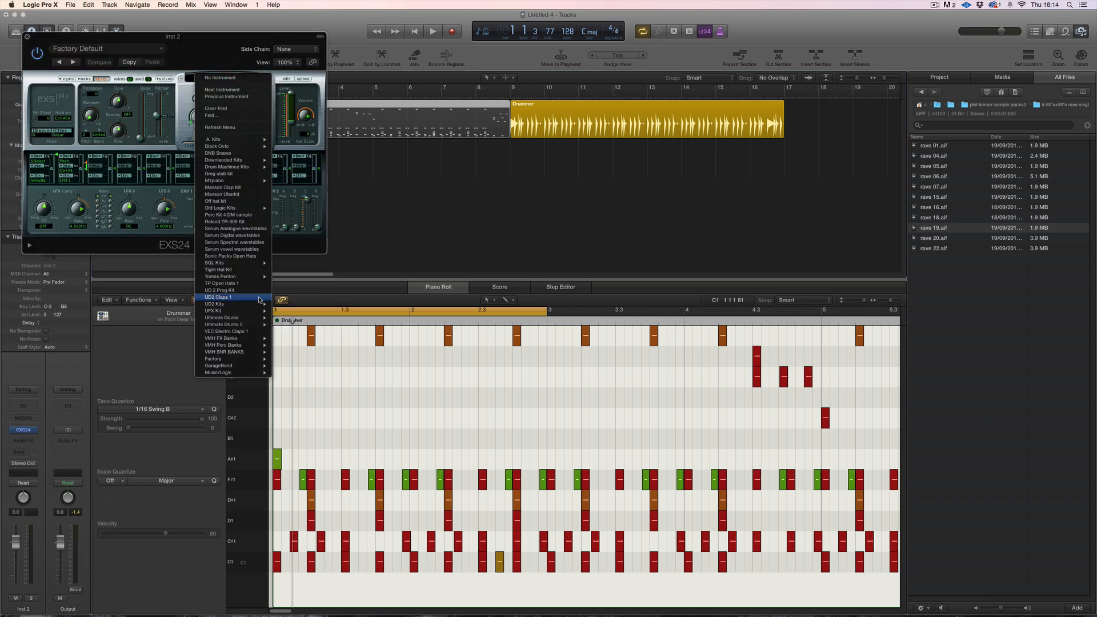
pyautogui.moveTo(261, 305)
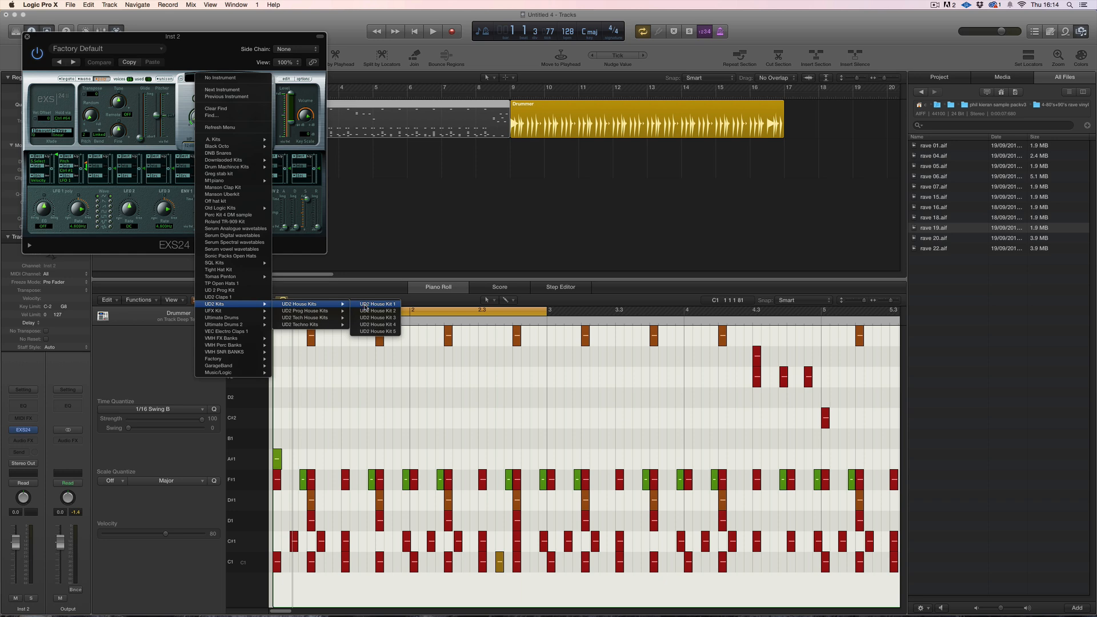
pyautogui.click(366, 307)
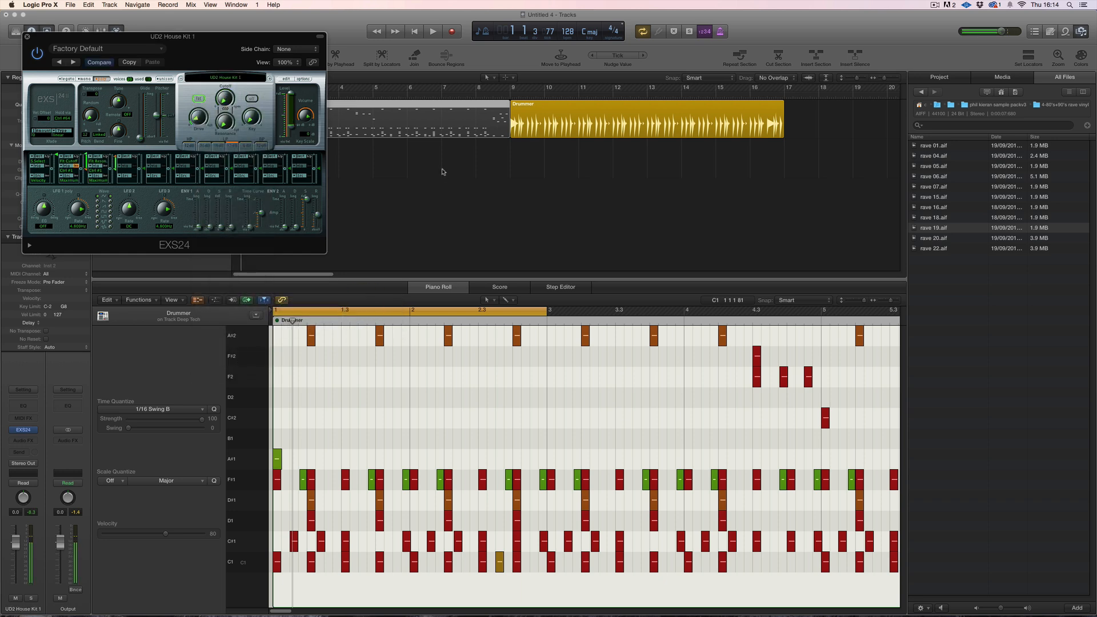
pyautogui.moveTo(211, 46); pyautogui.dragTo(548, 97)
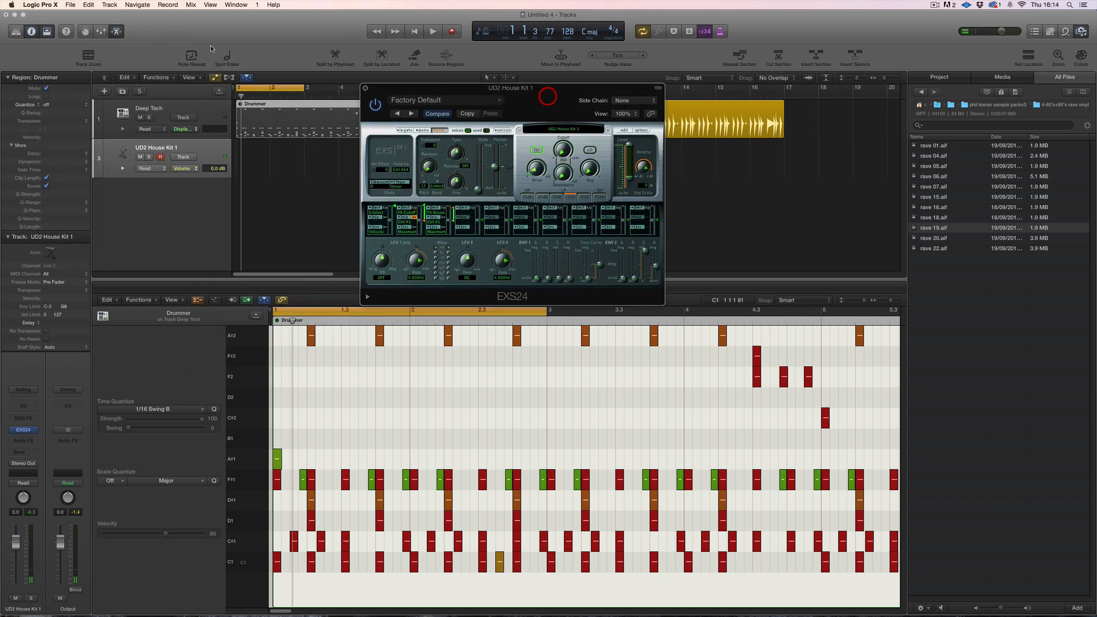
# Record repeated 1/4-note C1 hits over bars 1 and 2 of the UD2 House Kit 1 track using Note Repeat, and close the floating windows.
pyautogui.click(297, 157)
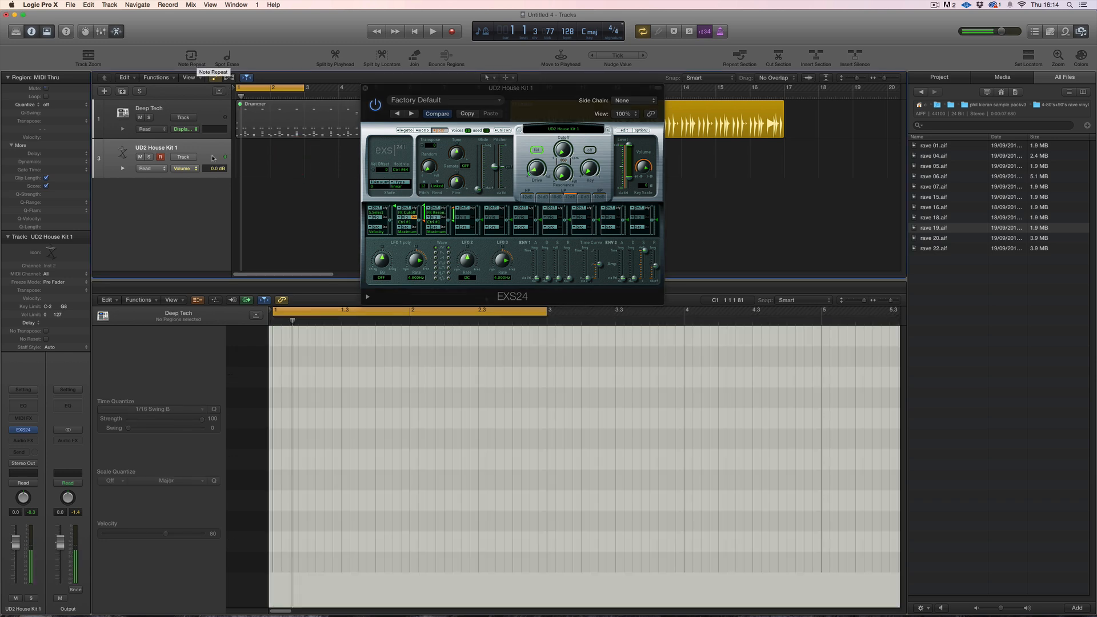
pyautogui.click(195, 60)
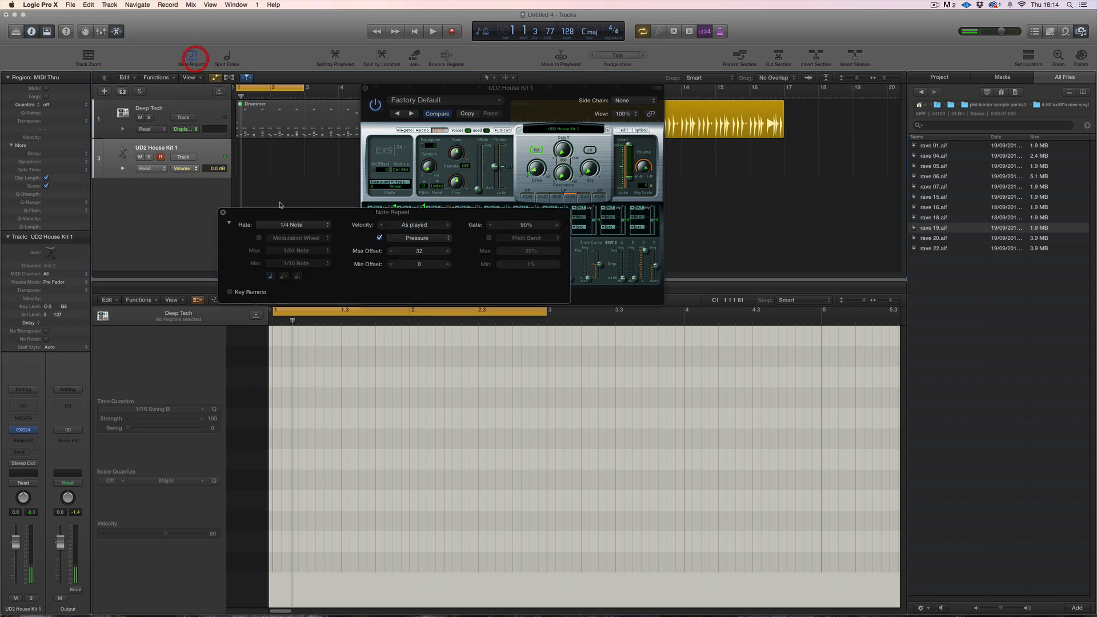
pyautogui.moveTo(349, 225); pyautogui.dragTo(404, 273)
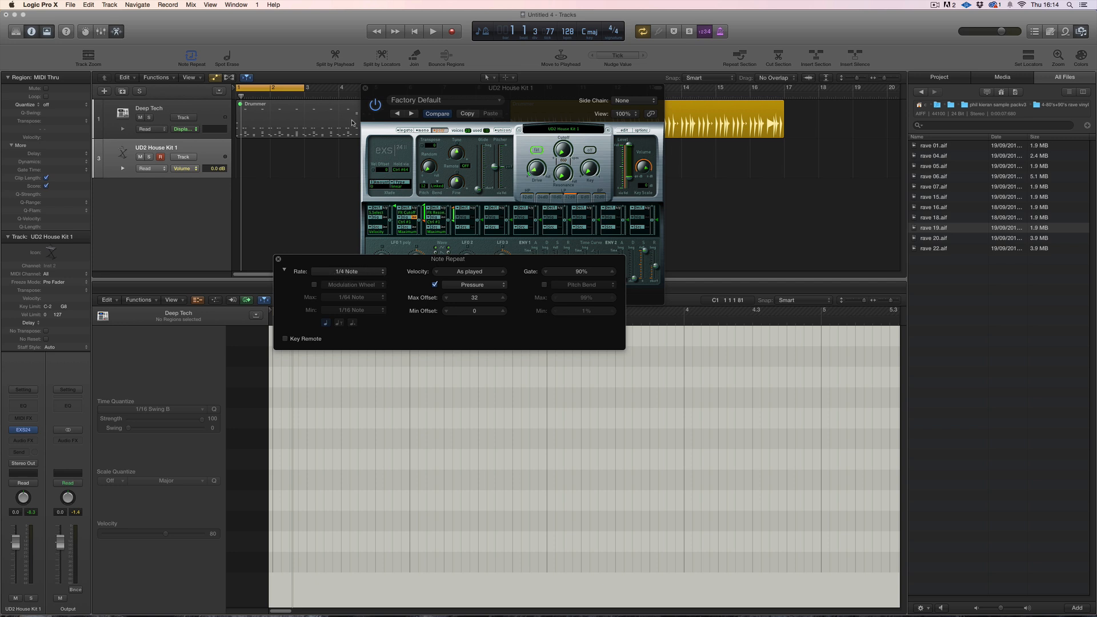
pyautogui.click(452, 31)
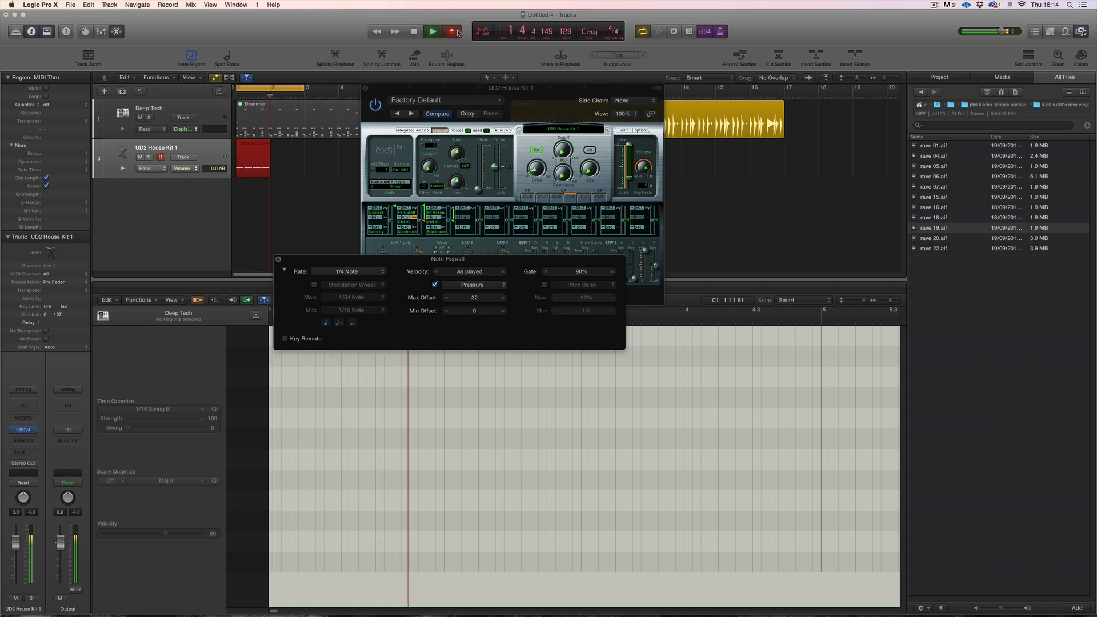
pyautogui.press('space')
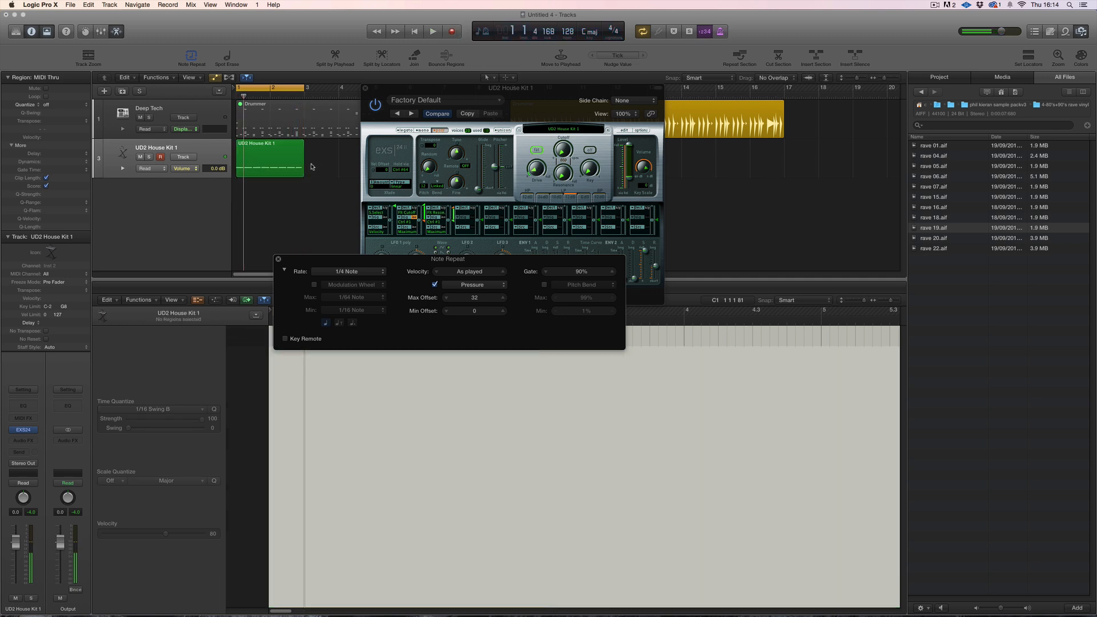
pyautogui.click(279, 259)
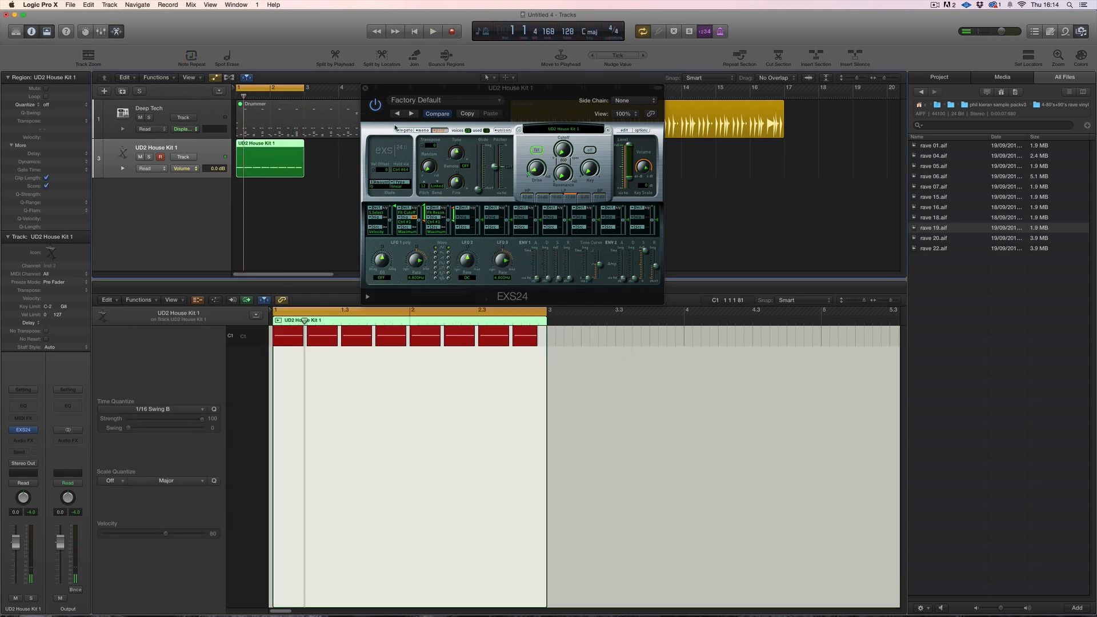
pyautogui.click(365, 88)
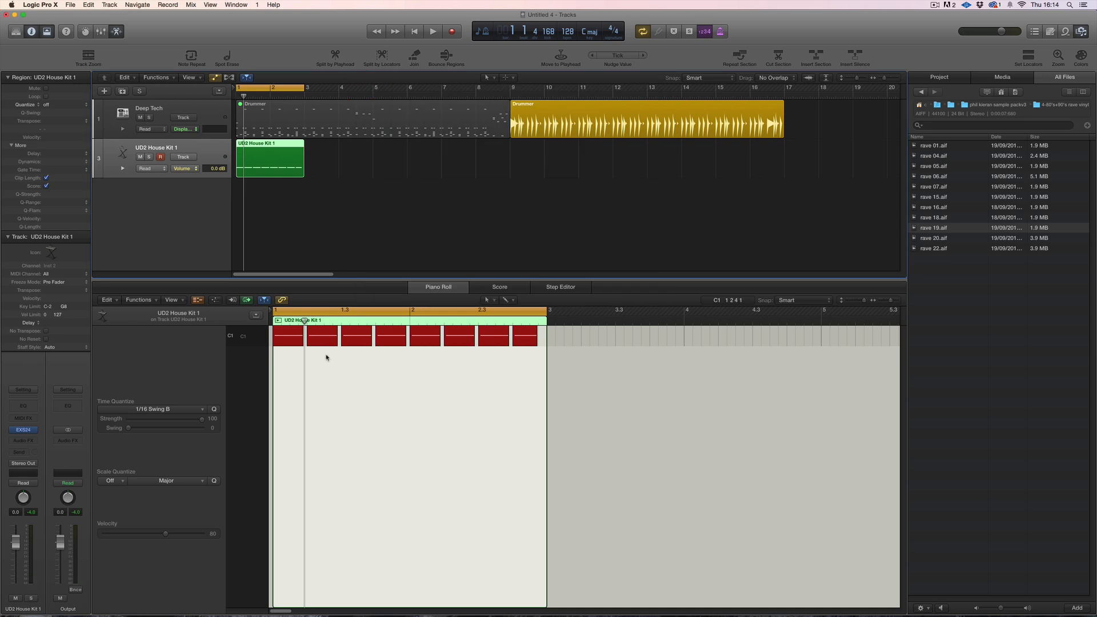
# Set the Note Repeat rate to 1/16 Note and record repeated F#1 notes into the UD2 House Kit 1 region.
pyautogui.click(195, 57)
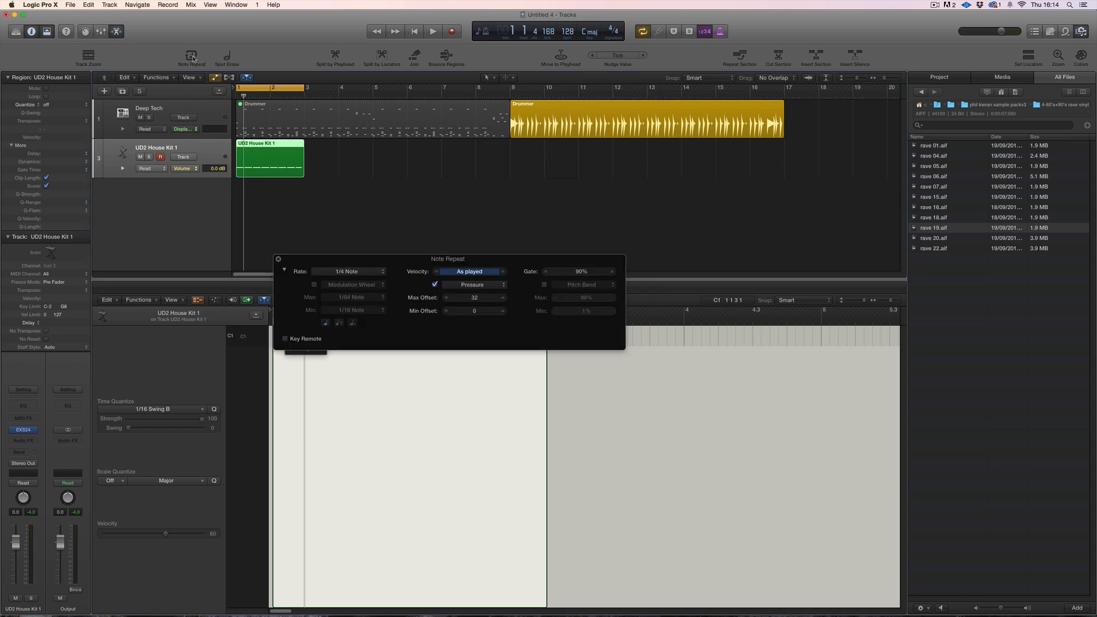
pyautogui.click(374, 275)
pyautogui.click(375, 291)
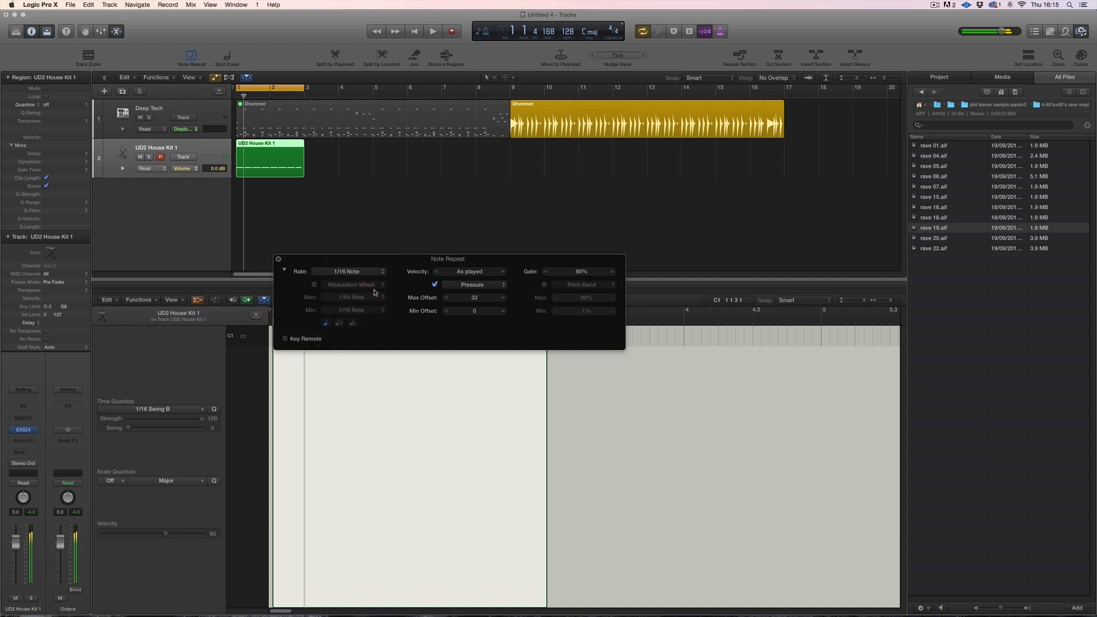
pyautogui.press('space')
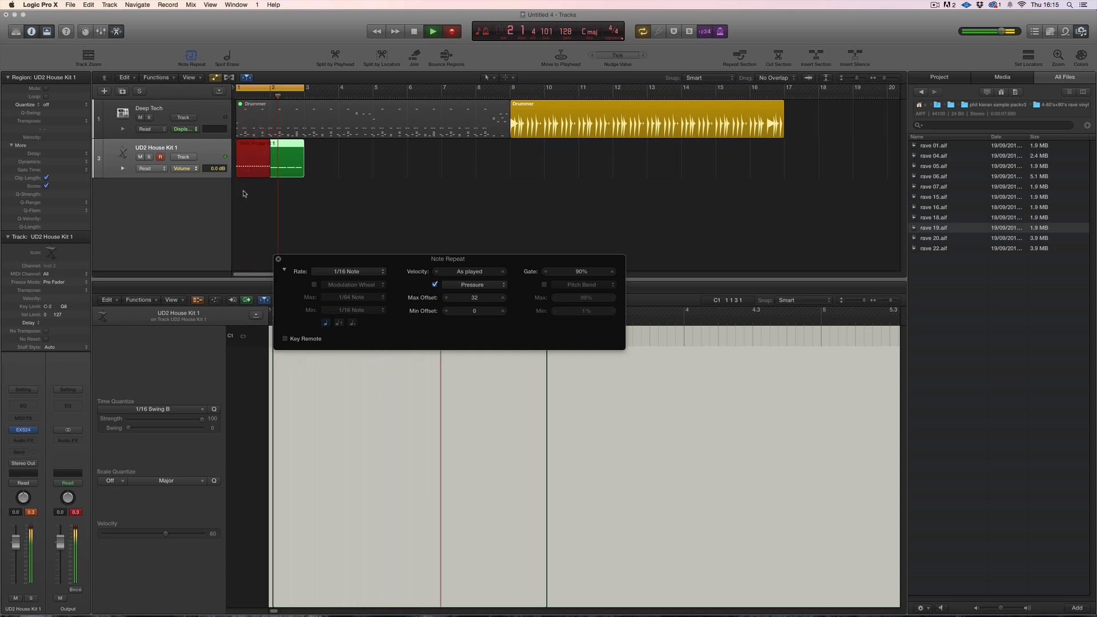
pyautogui.press('space')
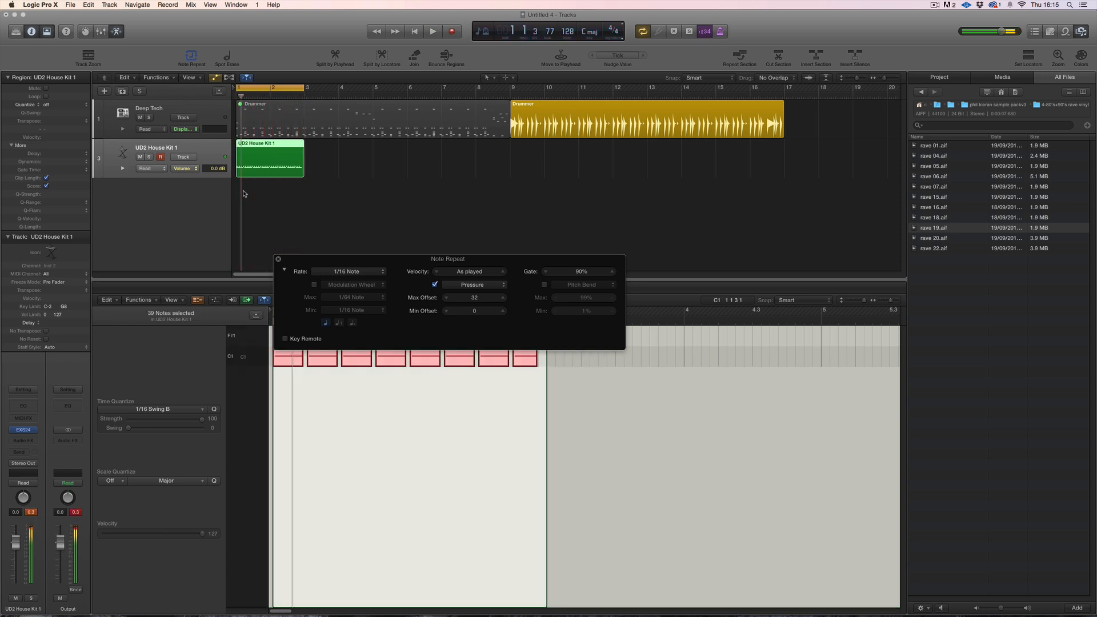
pyautogui.click(279, 259)
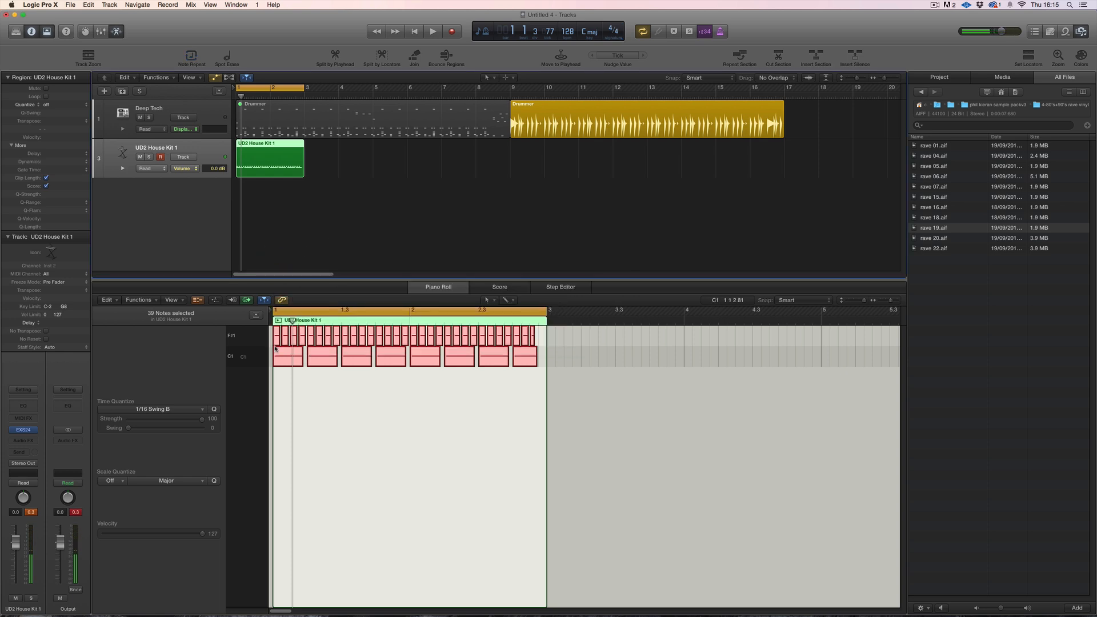
# Select the F#1 notes and enable Modulation Wheel control of the Note Repeat rate.
pyautogui.click(256, 343)
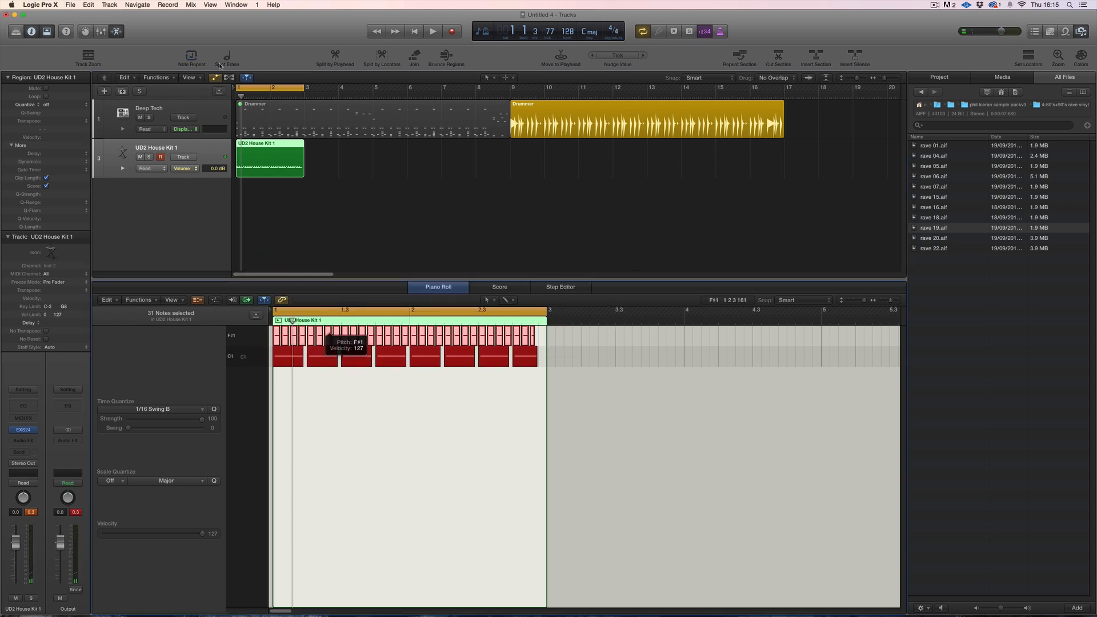
pyautogui.click(193, 56)
pyautogui.click(315, 284)
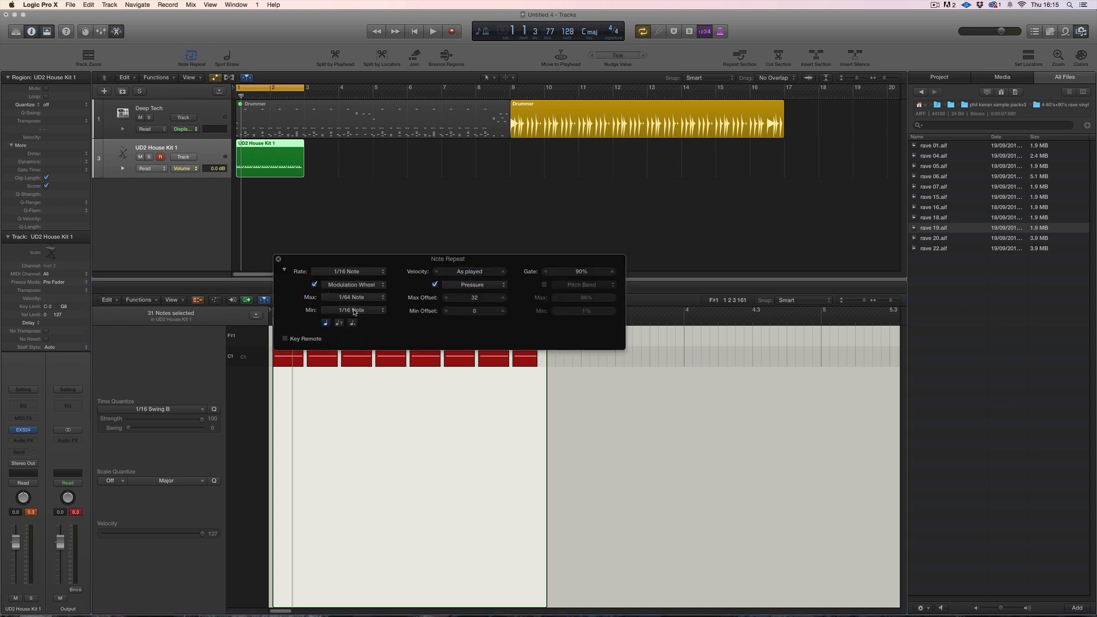
pyautogui.click(277, 259)
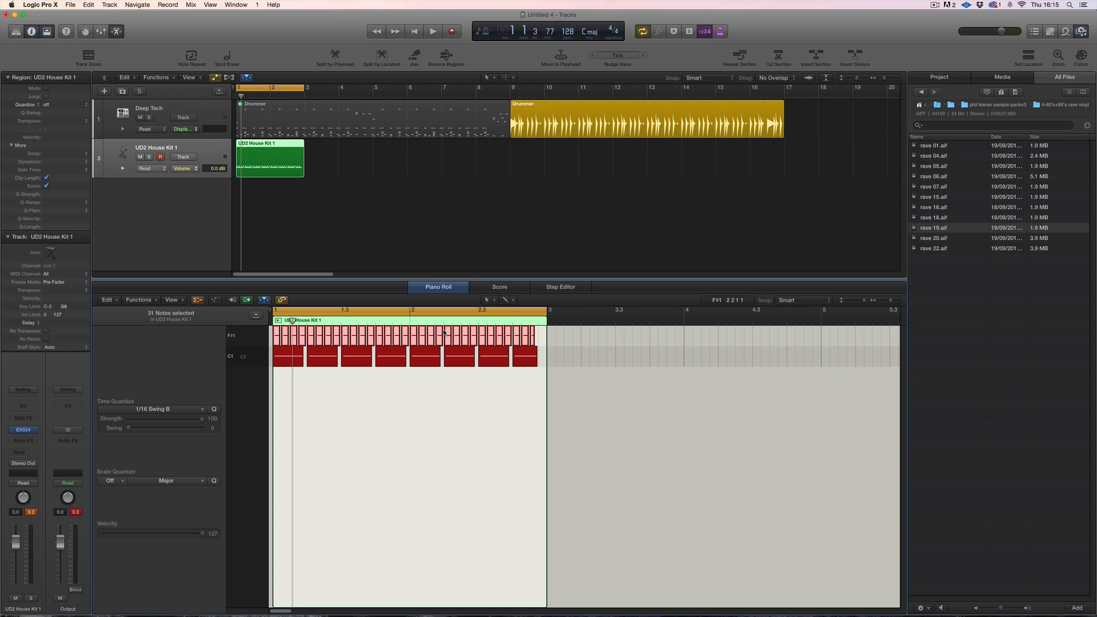
# Delete the F#1 notes and re-record the row with Note Repeat, varying the repeat rate with the modulation wheel.
pyautogui.moveTo(556, 334); pyautogui.dragTo(253, 337)
pyautogui.press('Delete')
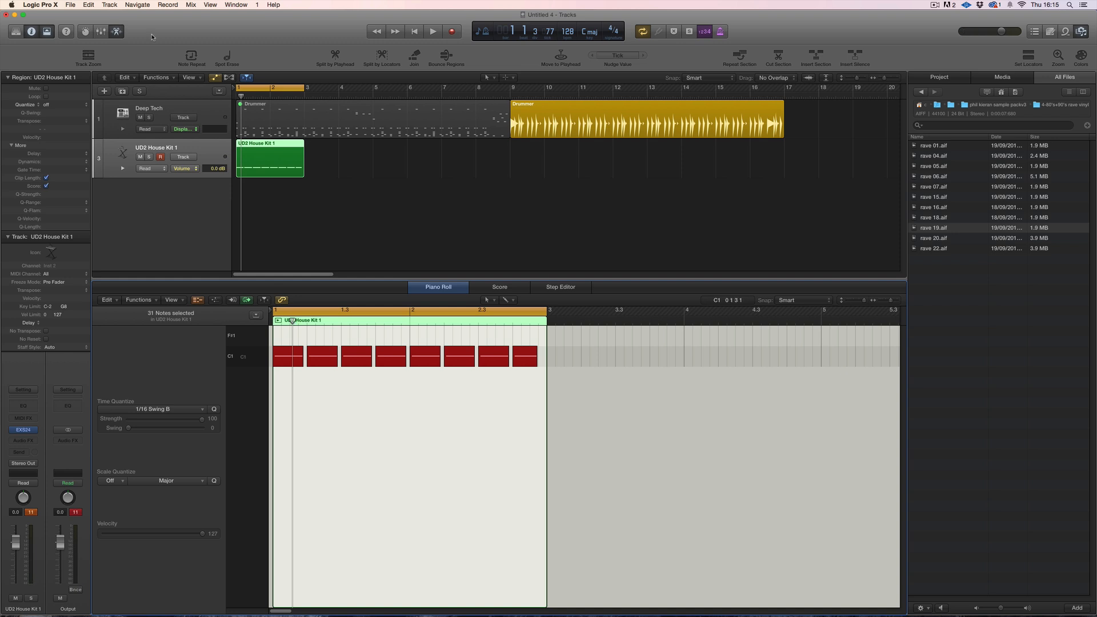
pyautogui.click(191, 55)
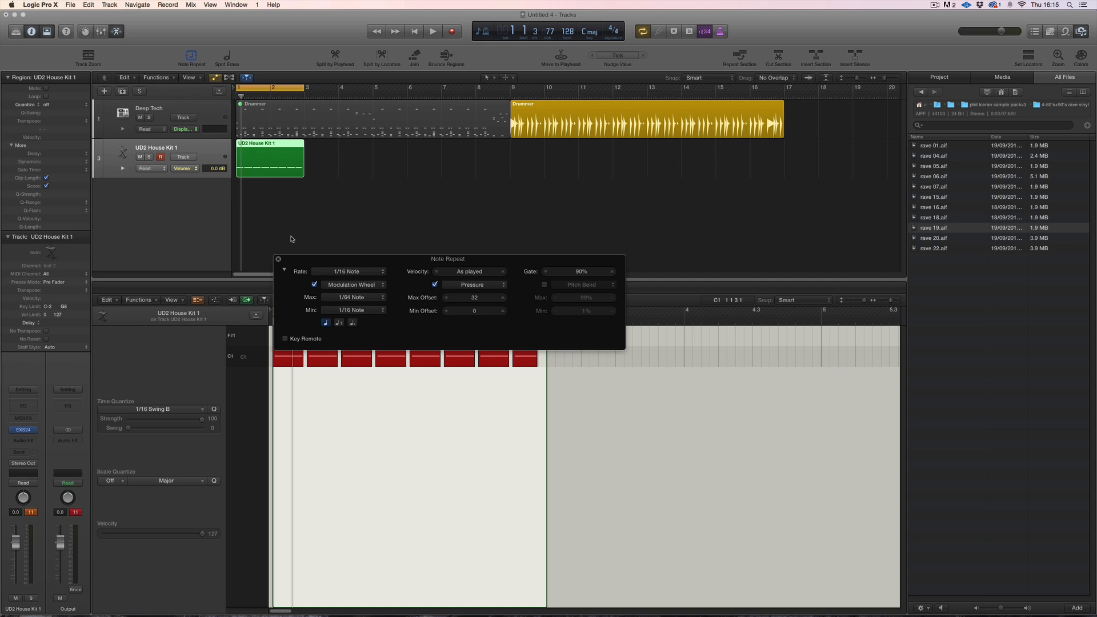
pyautogui.press('space')
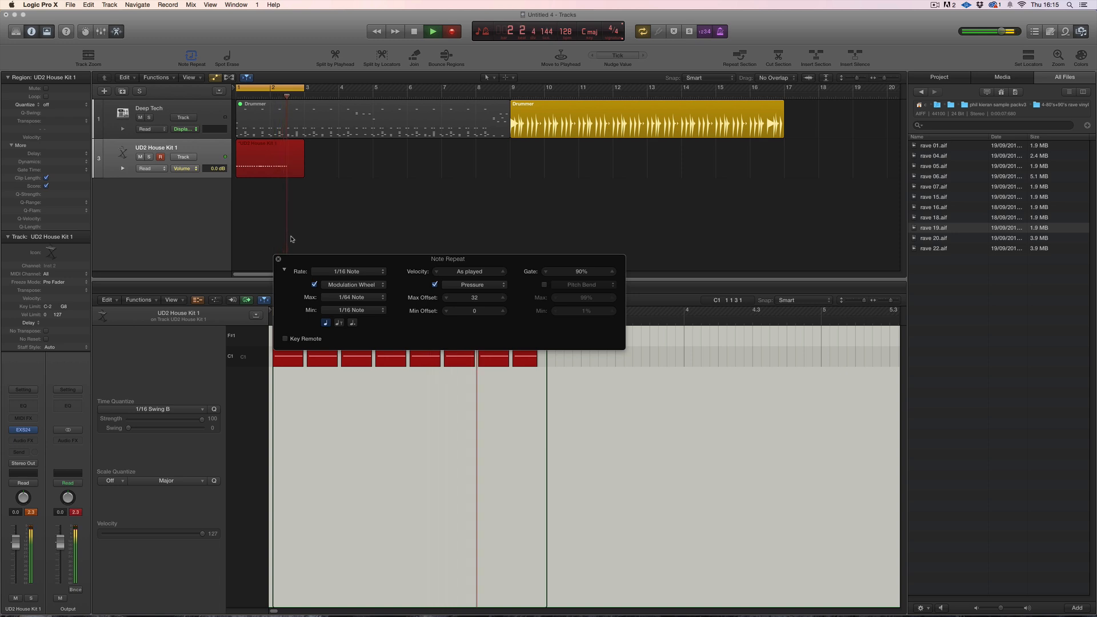
pyautogui.press('space')
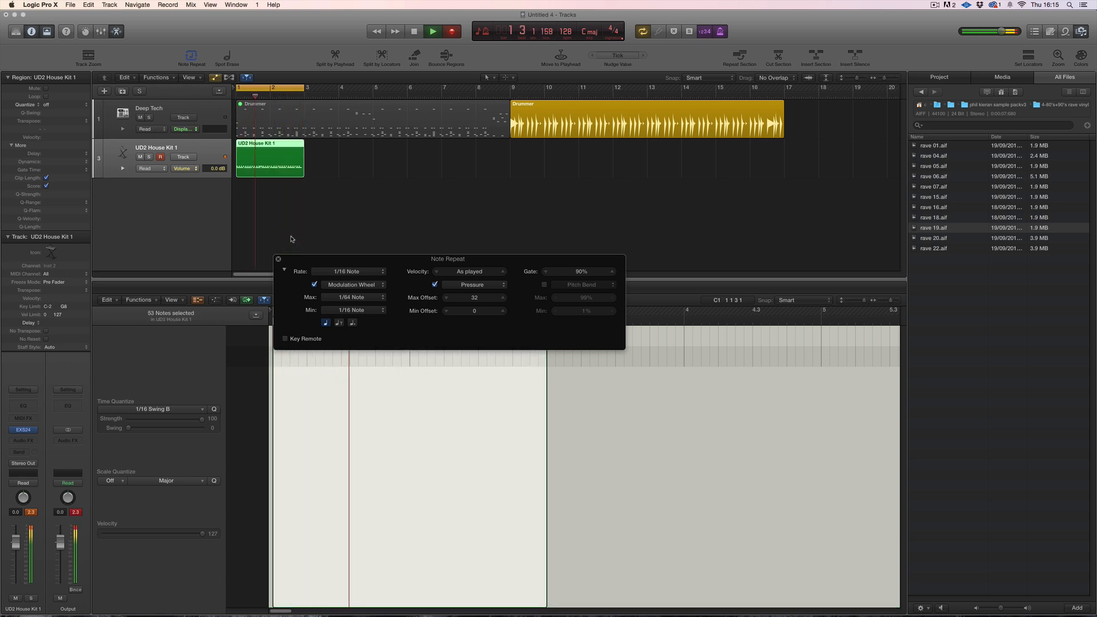
pyautogui.click(278, 260)
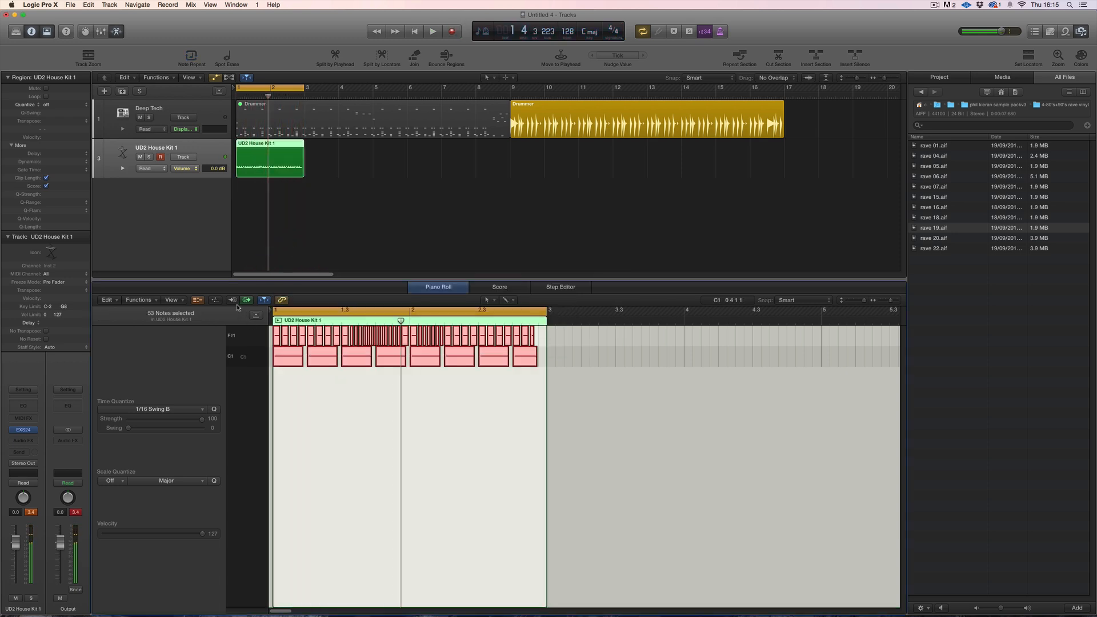
pyautogui.click(217, 301)
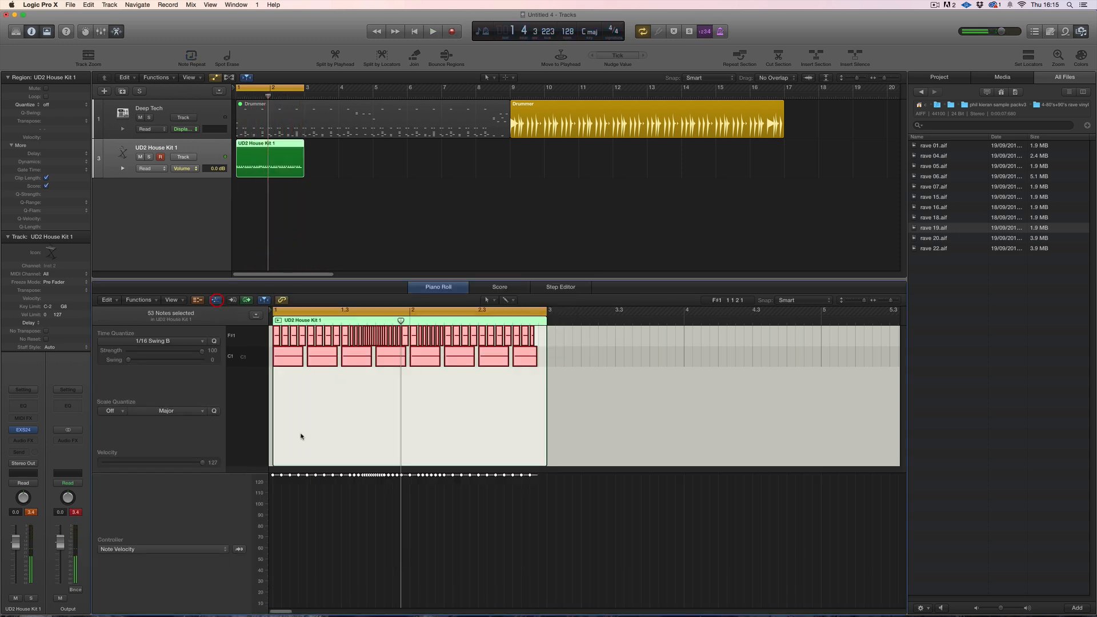
pyautogui.click(227, 547)
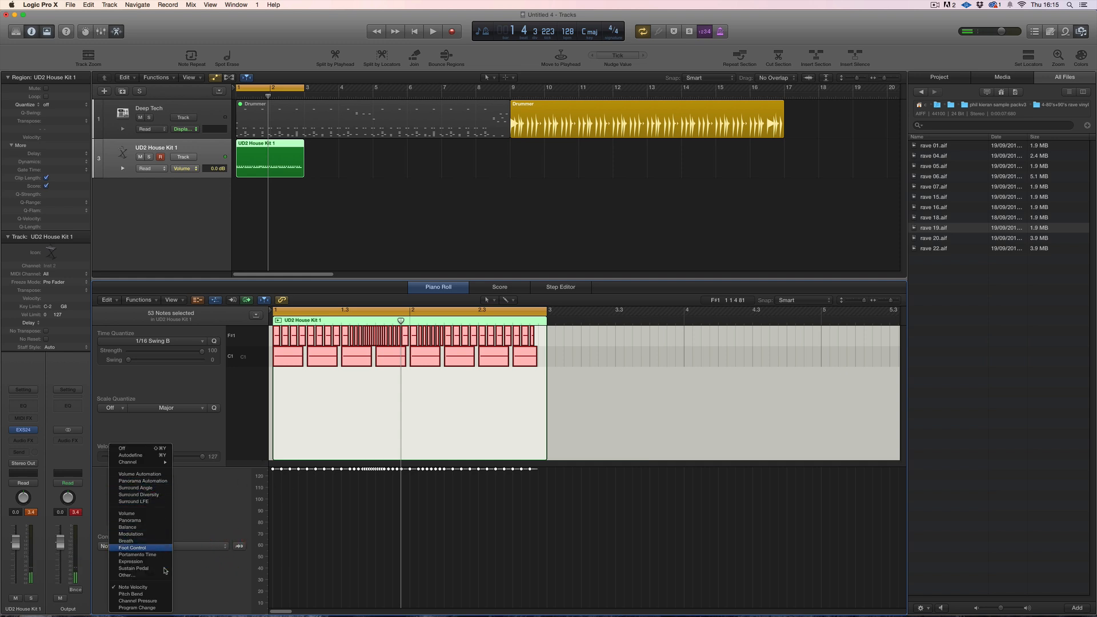
pyautogui.click(132, 449)
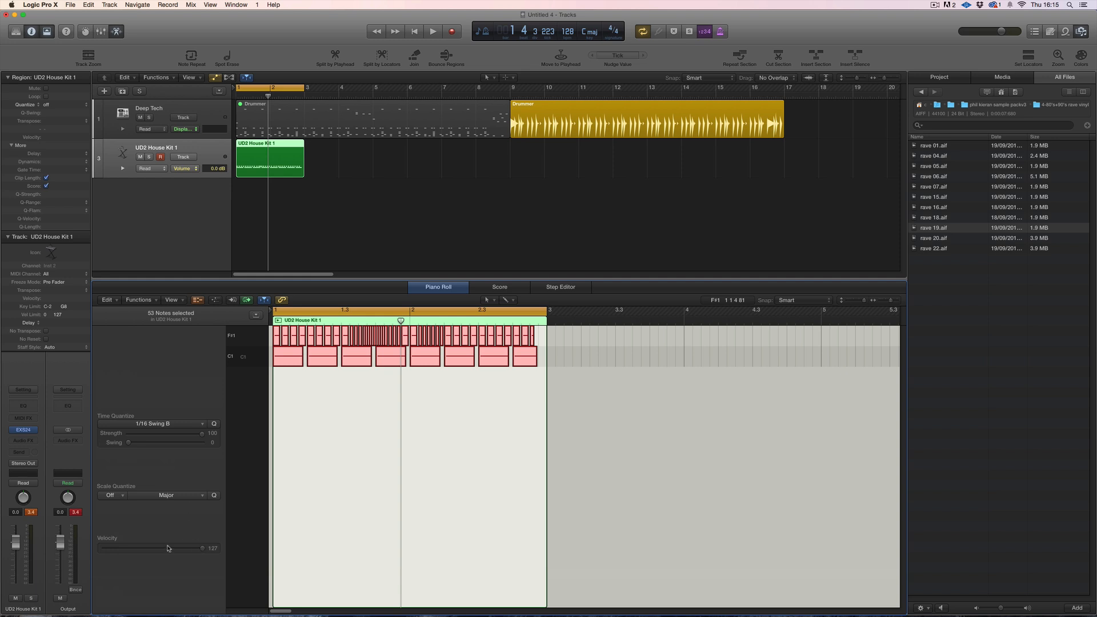
# Set the selected notes' velocity to 101 and display Modulation controller data below the Piano Roll notes.
pyautogui.moveTo(173, 547); pyautogui.dragTo(182, 548)
pyautogui.click(213, 300)
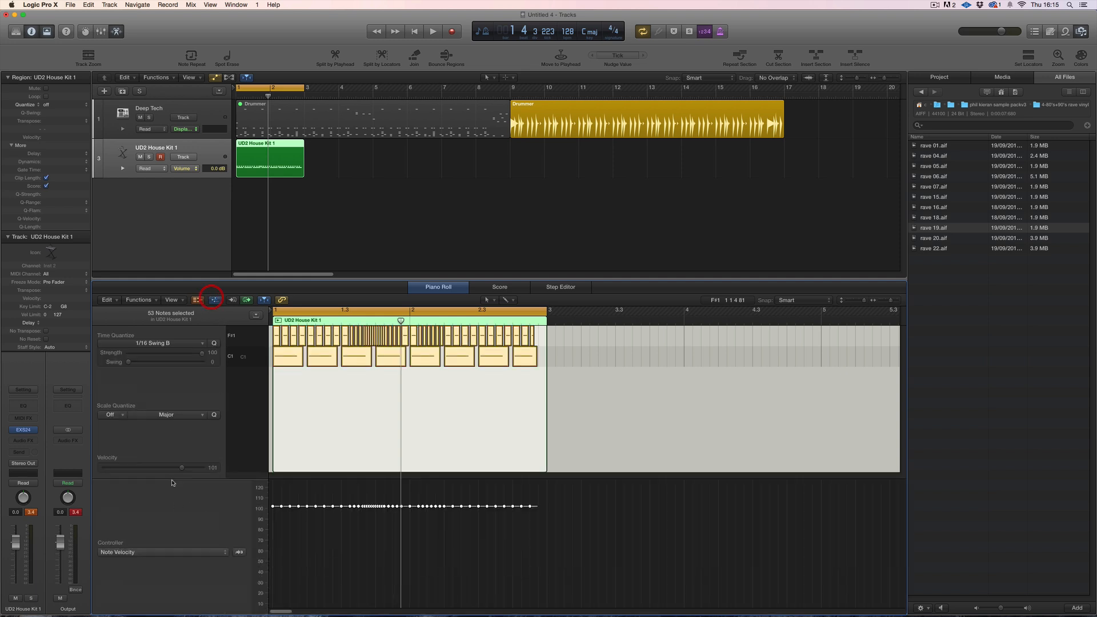
pyautogui.click(194, 549)
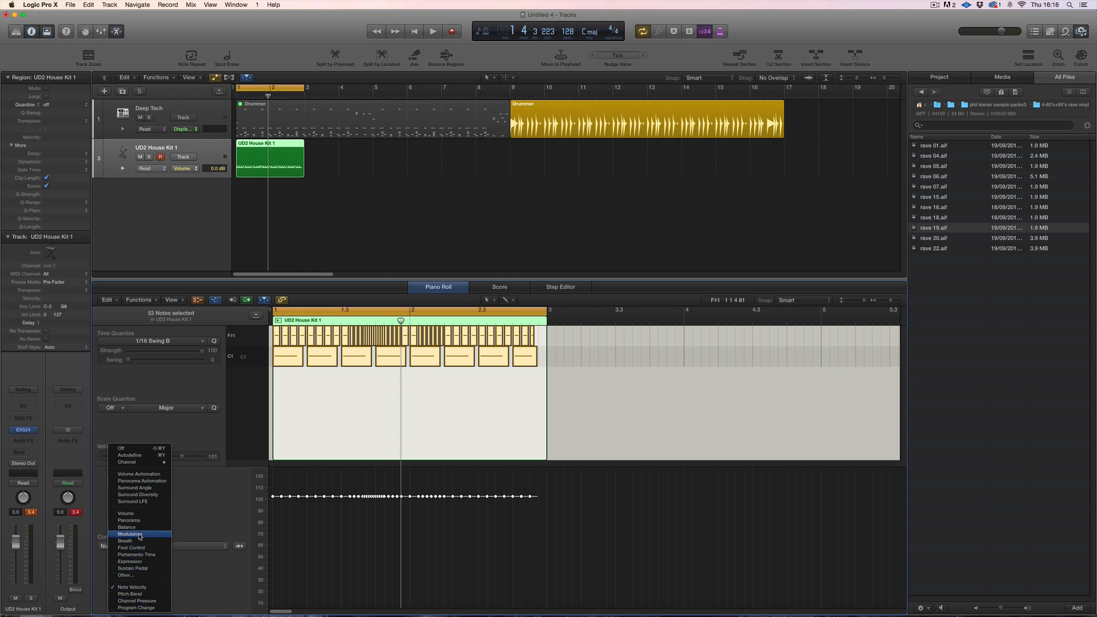
pyautogui.click(138, 534)
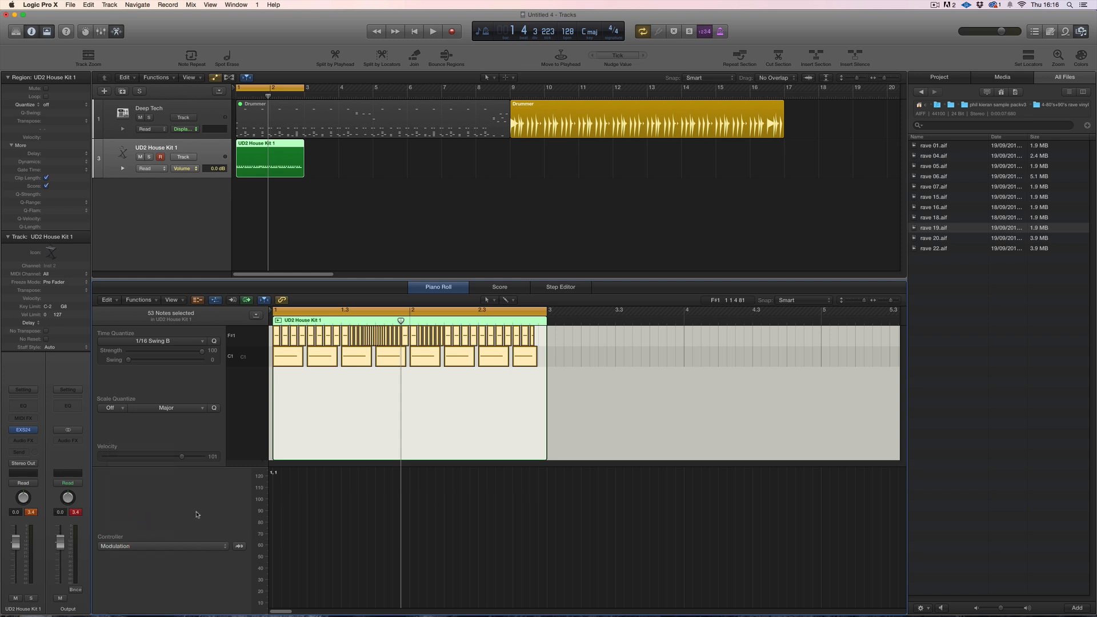
# Display Note Velocity in the controller area below the Piano Roll notes and audition the UD2 House Kit 1 region.
pyautogui.click(239, 546)
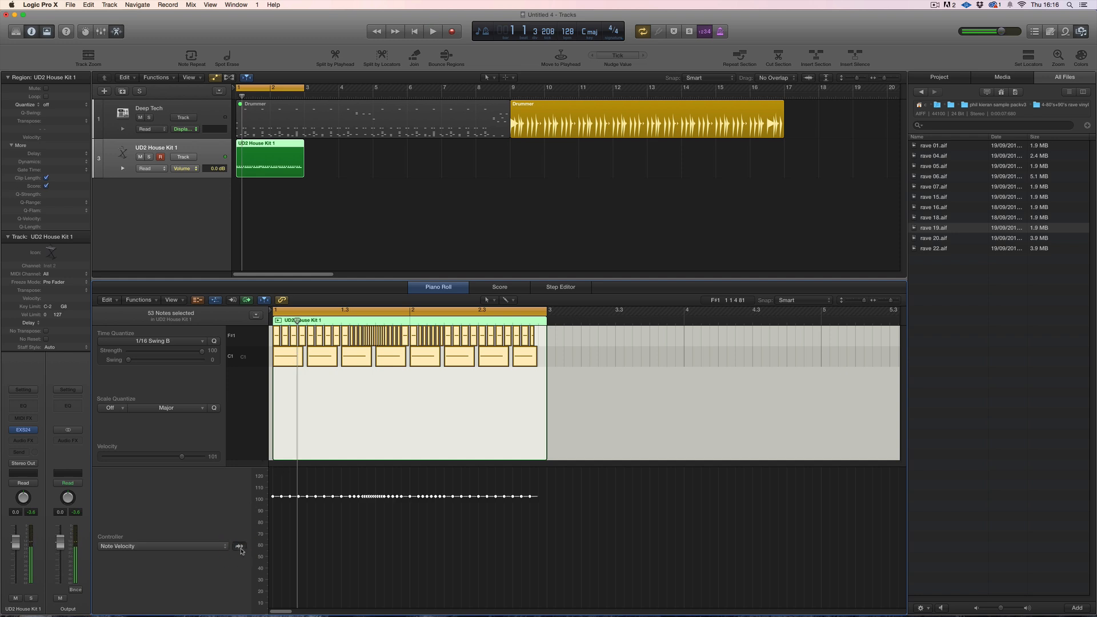
pyautogui.press('space')
pyautogui.press('space')
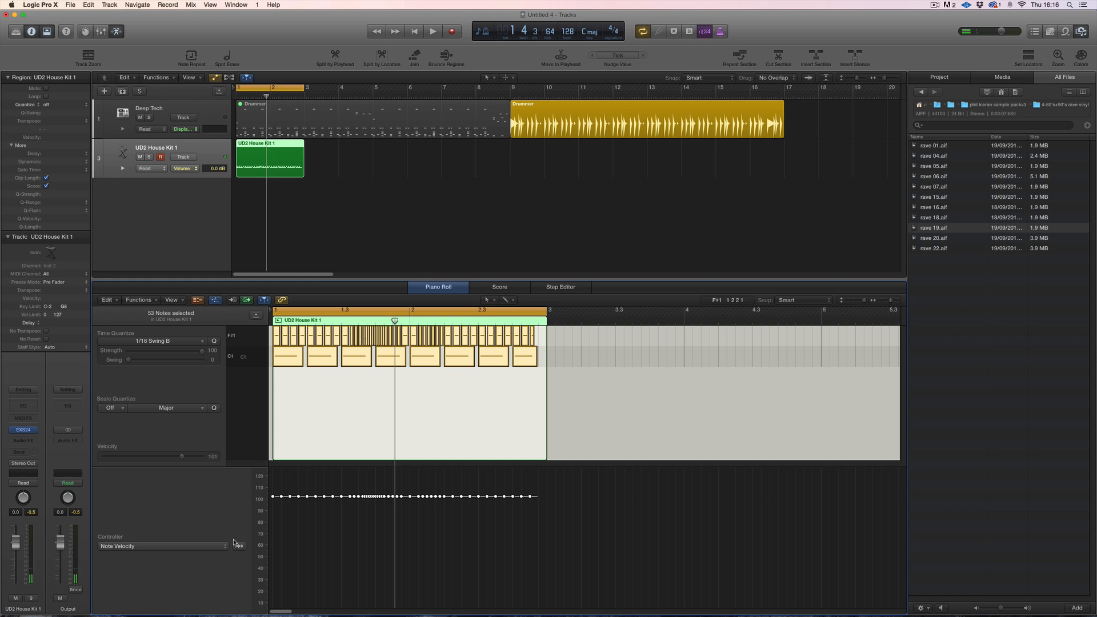
pyautogui.press('space')
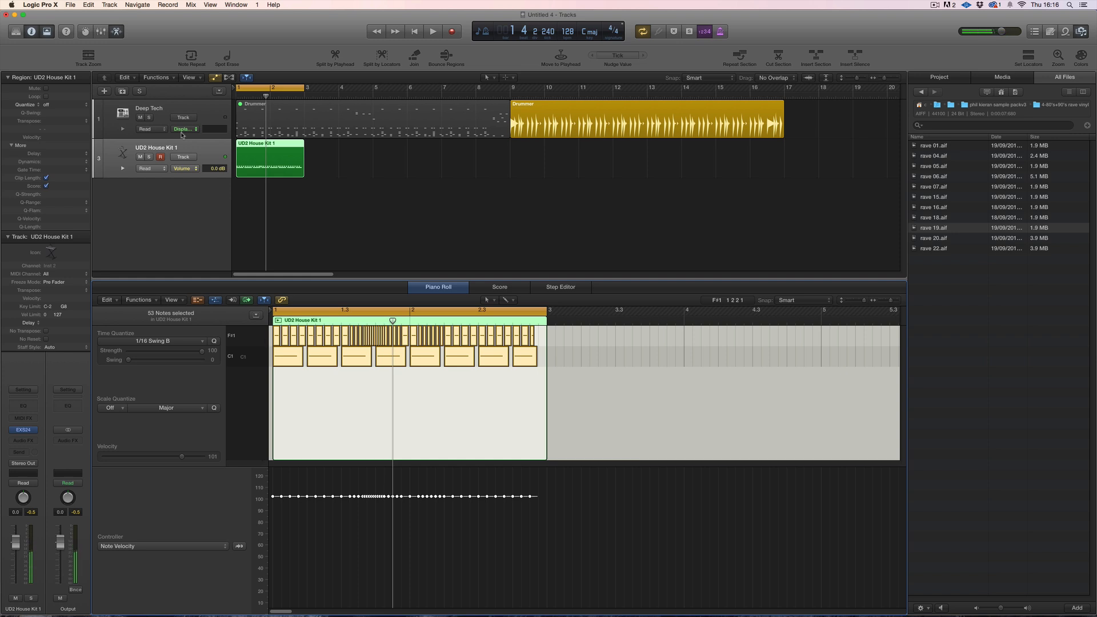
# Enable the second note-value type for the modulation-wheel rate range in the Note Repeat settings and close them.
pyautogui.click(192, 57)
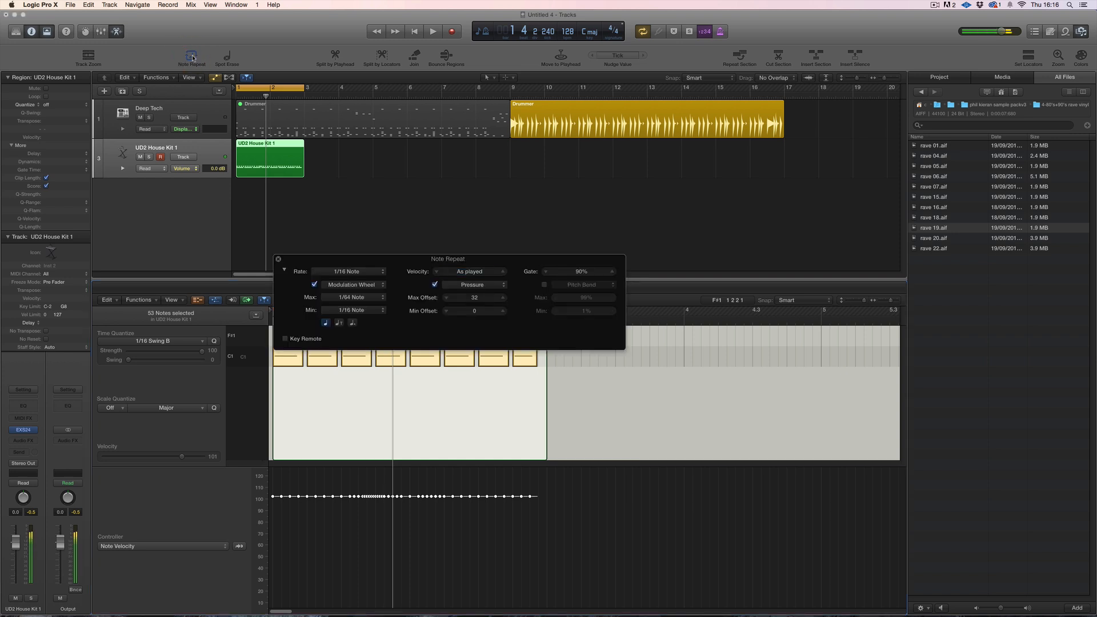
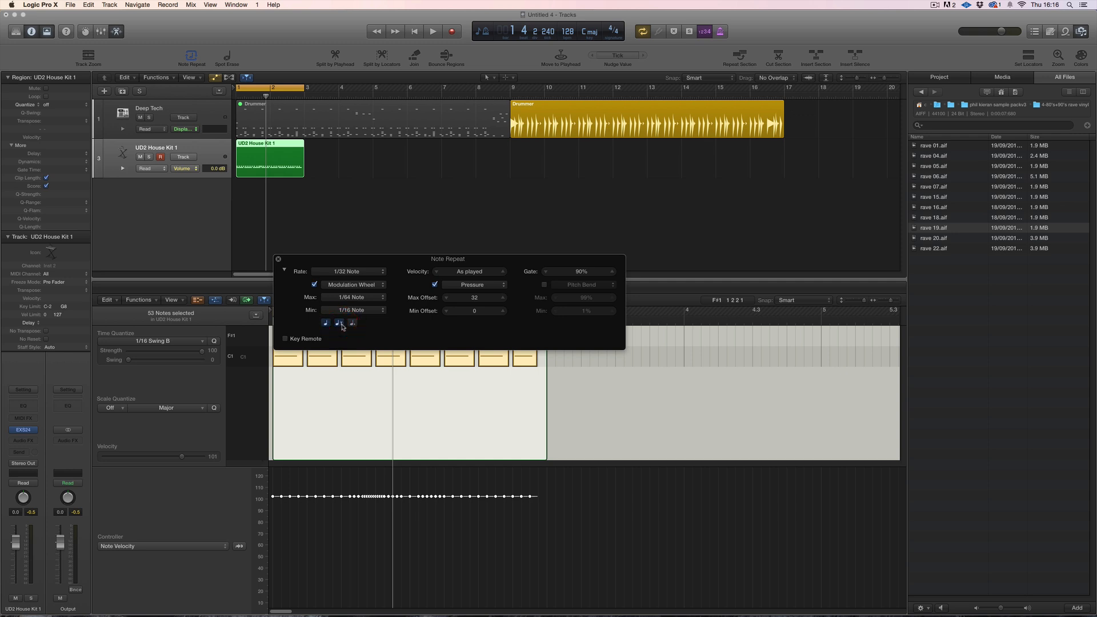
pyautogui.click(278, 260)
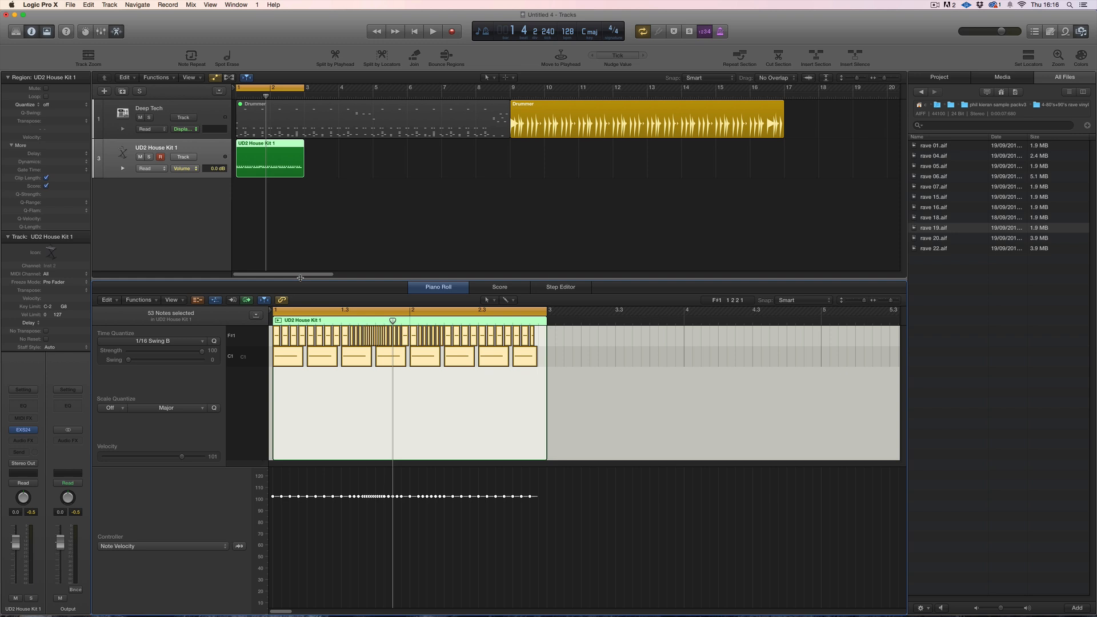
# Use Spot Erase on the F#1 row during playback to remove some of its notes, and play the result back.
pyautogui.click(227, 62)
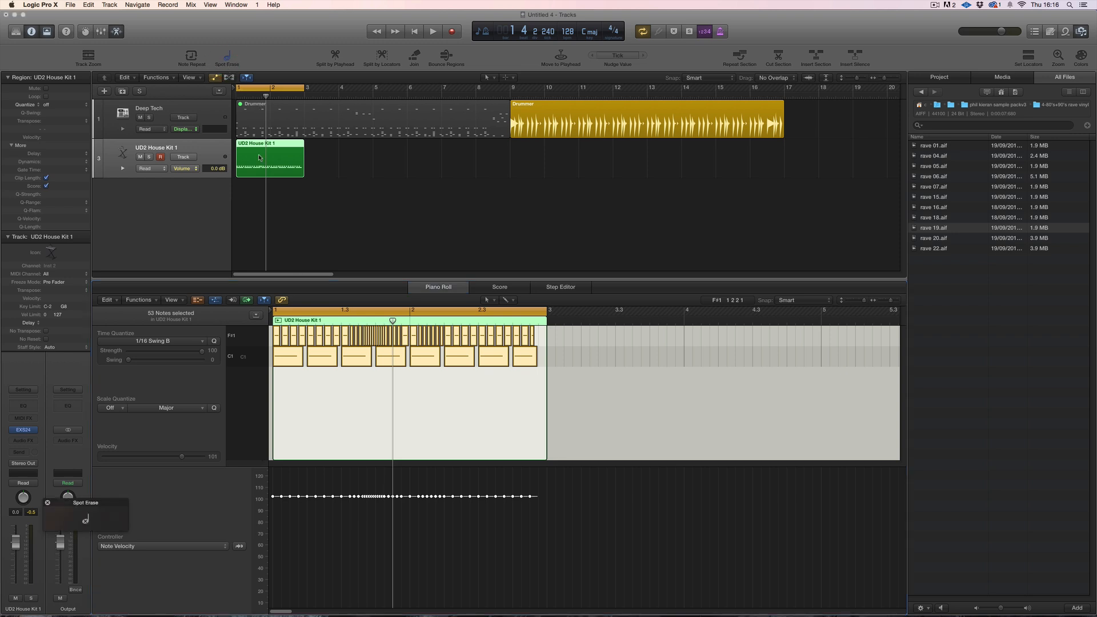
pyautogui.click(258, 342)
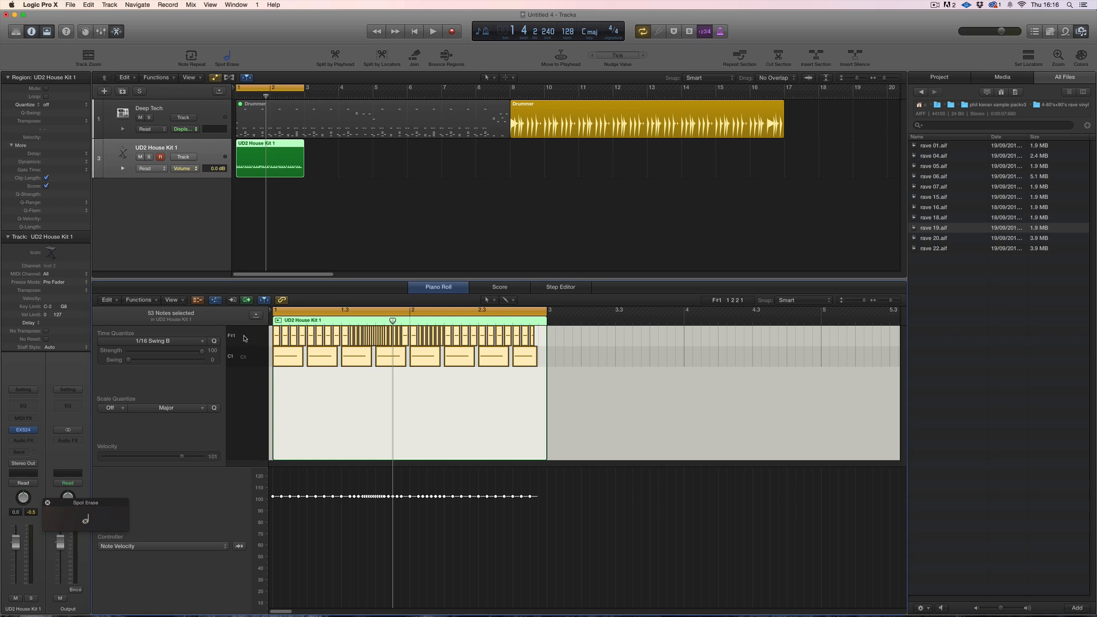
pyautogui.press('space')
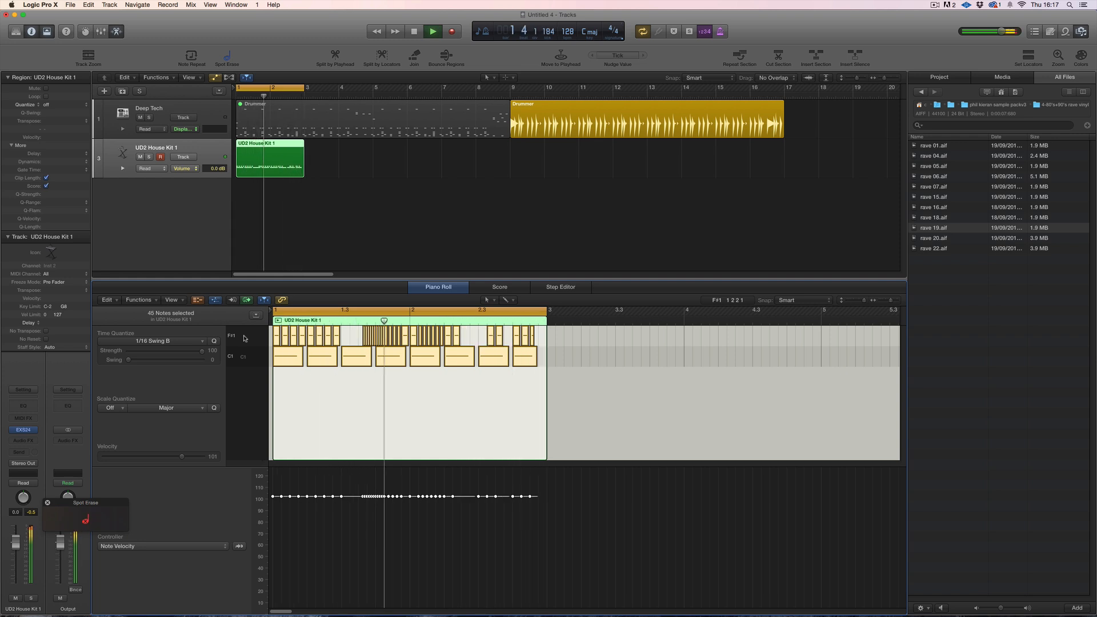
pyautogui.press('space')
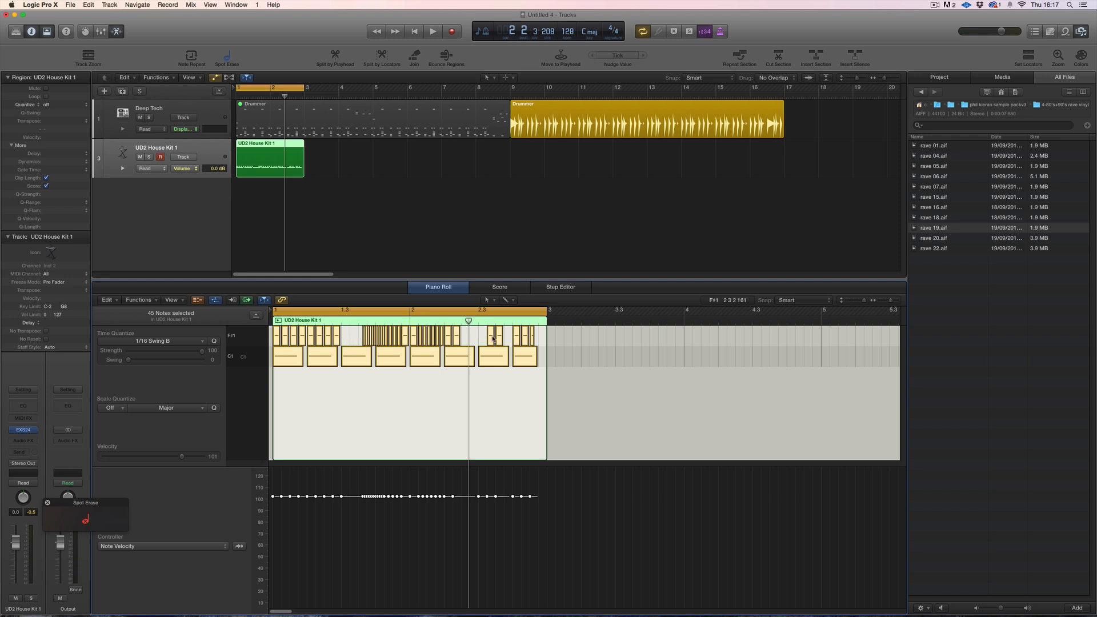
pyautogui.press('space')
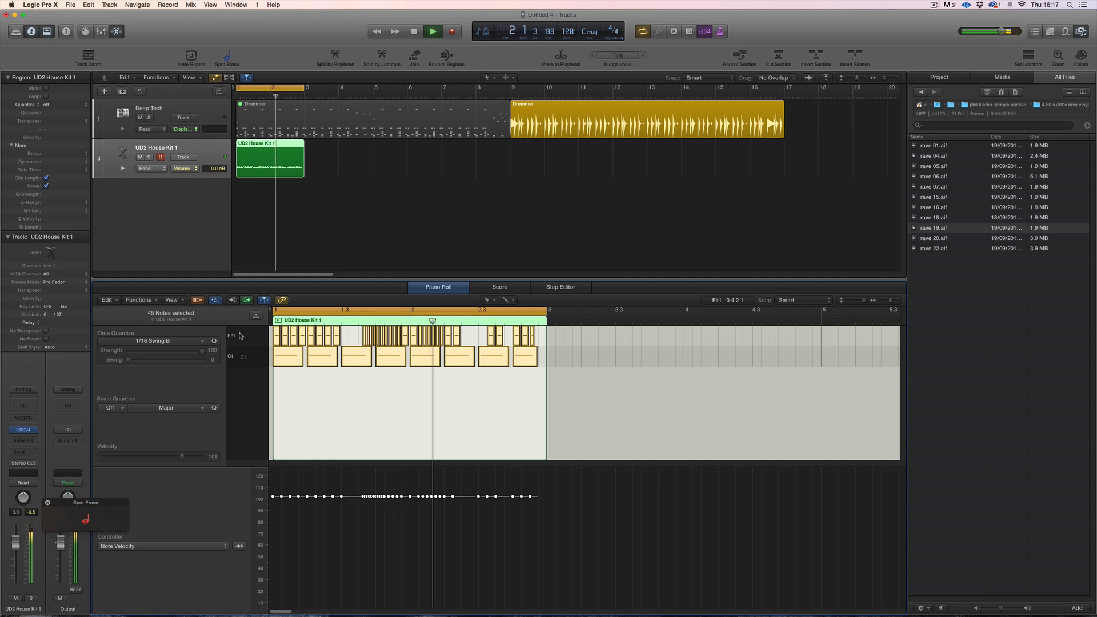
pyautogui.press('space')
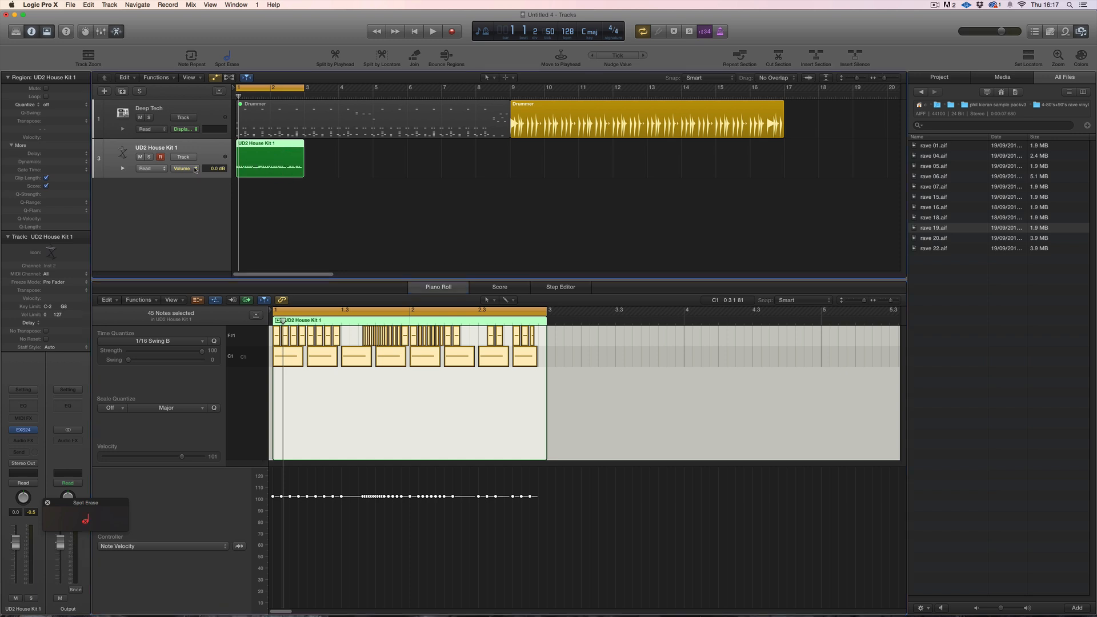
# Show track automation and add a 0.0 dB Volume point on the UD2 House Kit 1 track.
pyautogui.press('a')
pyautogui.press('a')
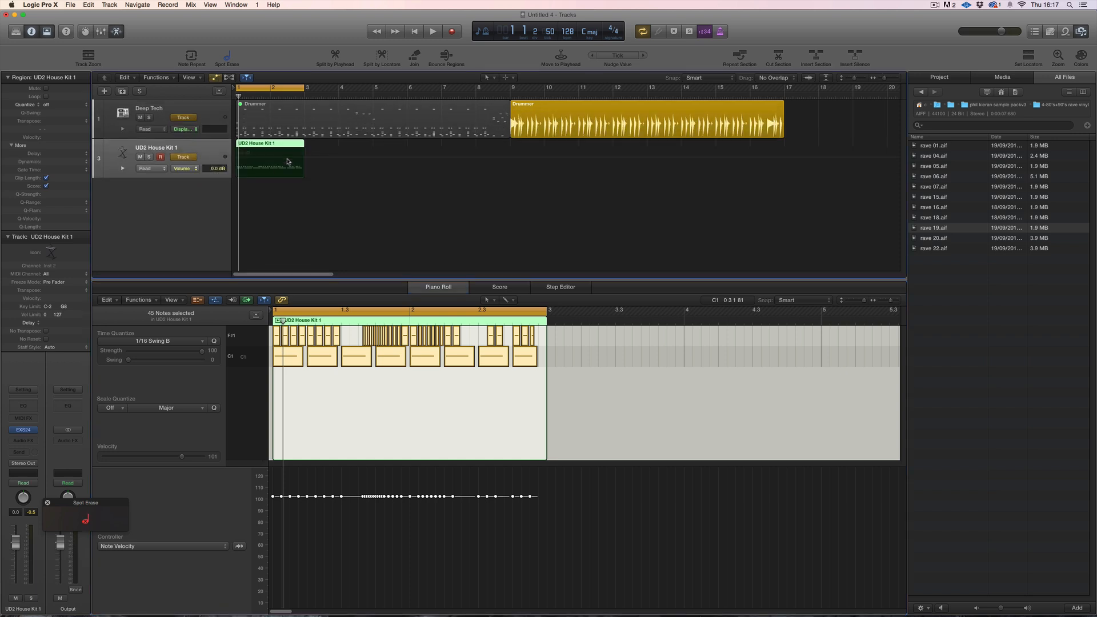
pyautogui.click(303, 160)
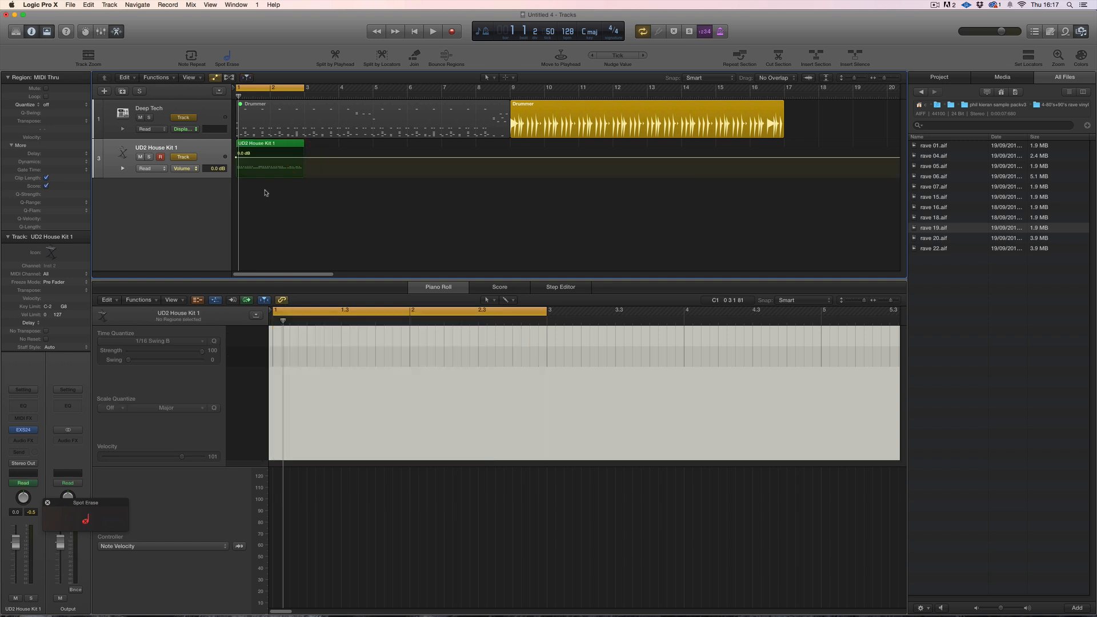
# Delete the C1 notes from the UD2 House Kit 1 region and turn off the Piano Roll's collapse mode.
pyautogui.click(275, 146)
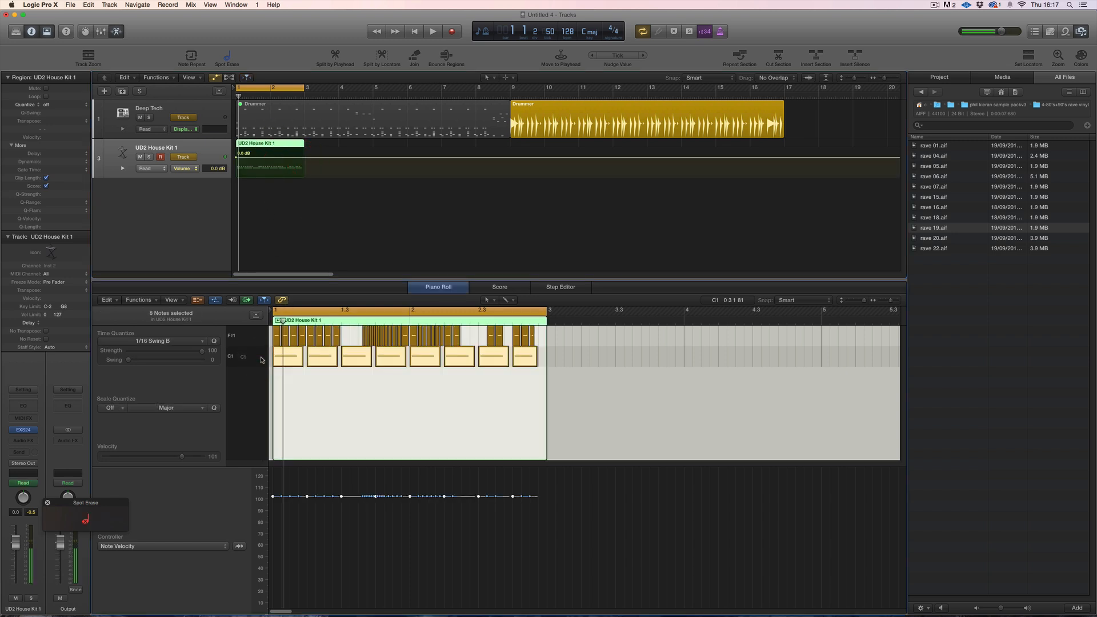
pyautogui.click(256, 339)
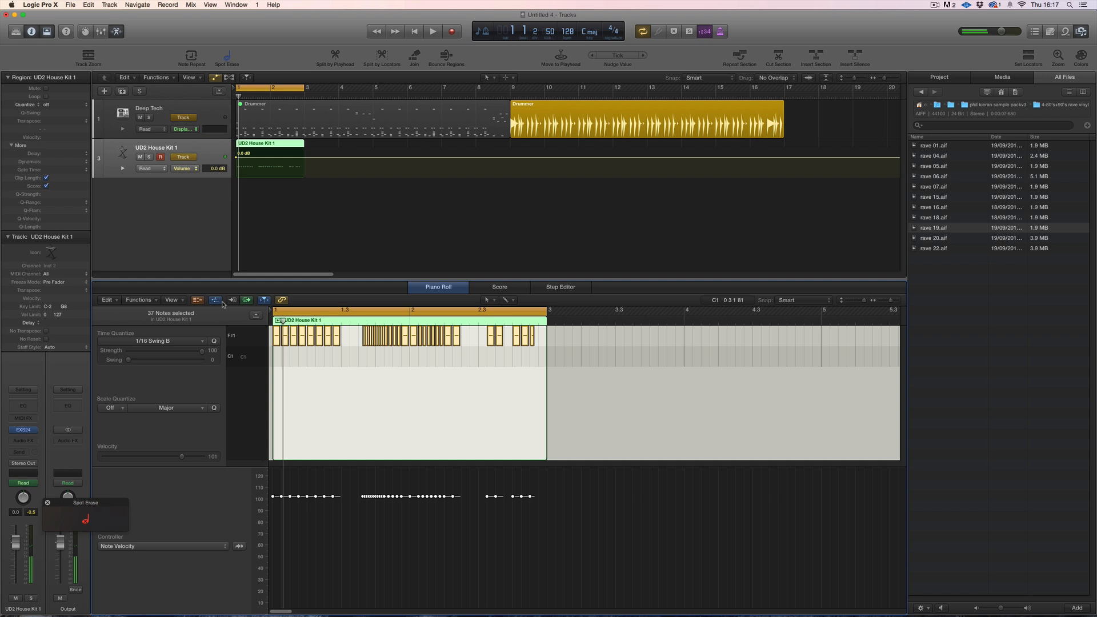
pyautogui.click(197, 299)
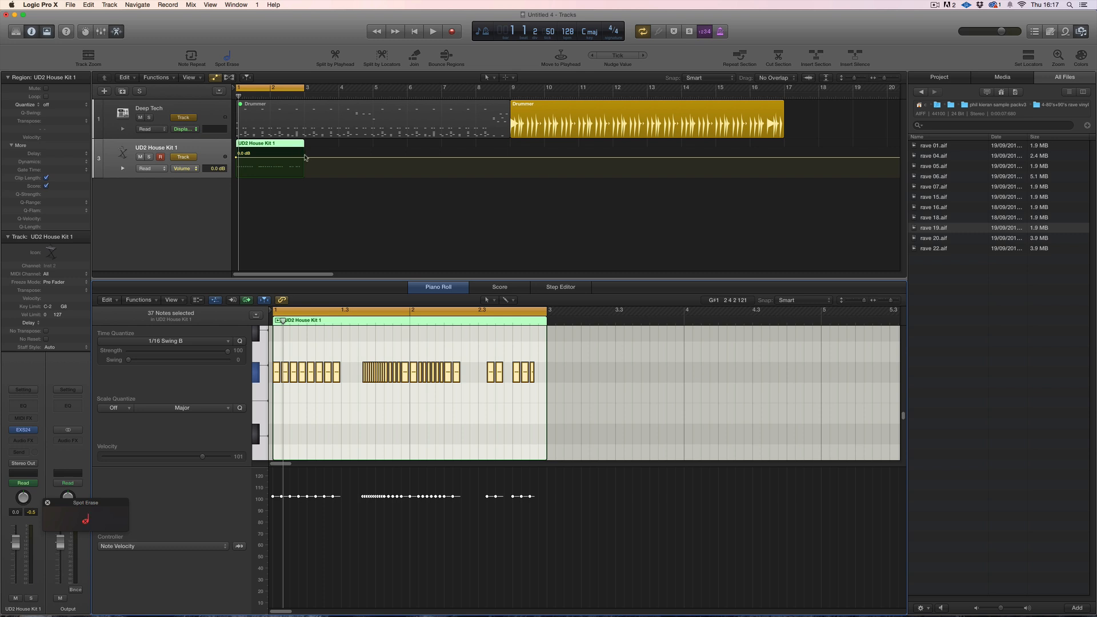
# Reduce the Piano Roll's vertical zoom and play back the remaining F#1 notes.
pyautogui.click(253, 377)
pyautogui.press('super+Up')
pyautogui.press('super+Up')
pyautogui.press('super+Up')
pyautogui.hotkey('alt', 'Down')
pyautogui.hotkey('alt', 'Down')
pyautogui.hotkey('alt', 'Down')
pyautogui.hotkey('alt', 'Down')
pyautogui.hotkey('alt', 'Down')
pyautogui.hotkey('alt', 'Up')
pyautogui.press('space')
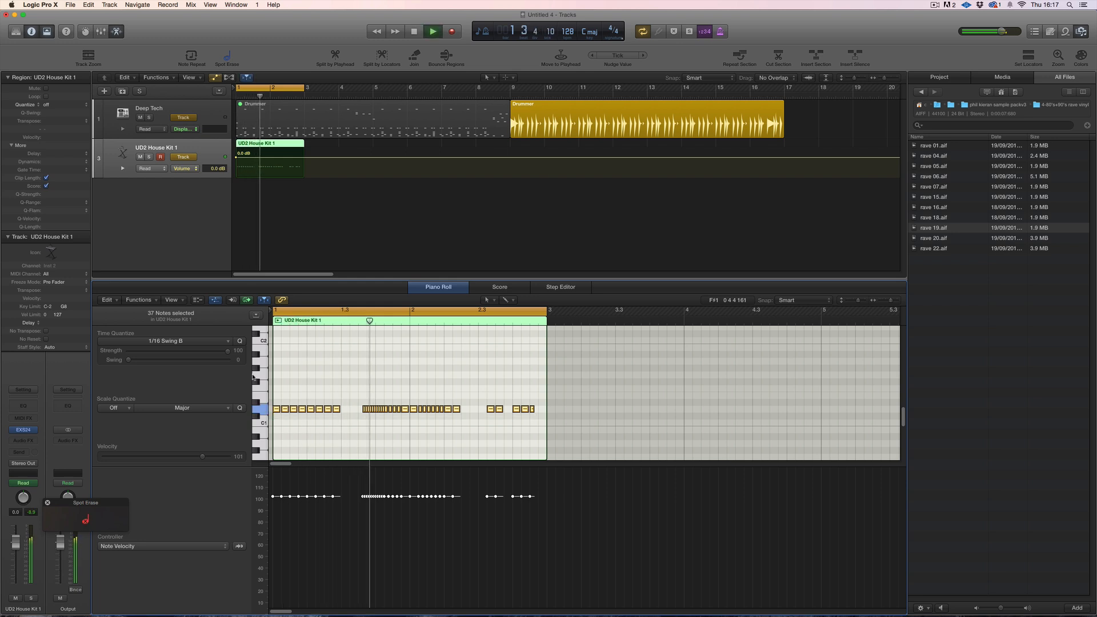
pyautogui.press('space')
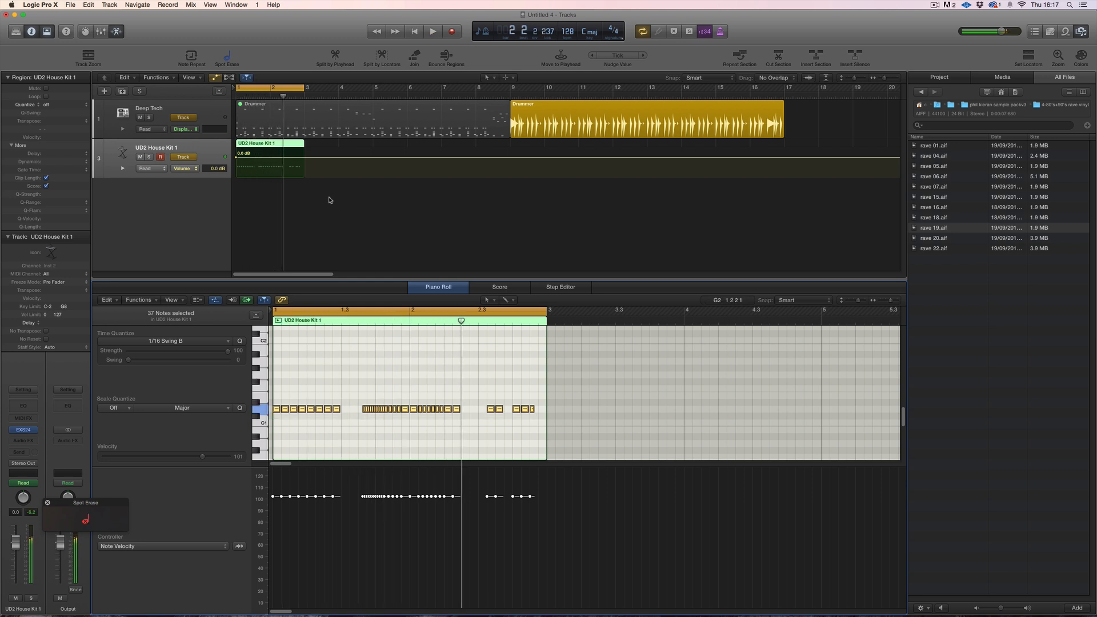
# Draw a track Volume ramp from -∞ dB at bar 1 to 0.0 dB at bar 3, and loop the region.
pyautogui.click(308, 160)
pyautogui.moveTo(236, 160); pyautogui.dragTo(237, 177)
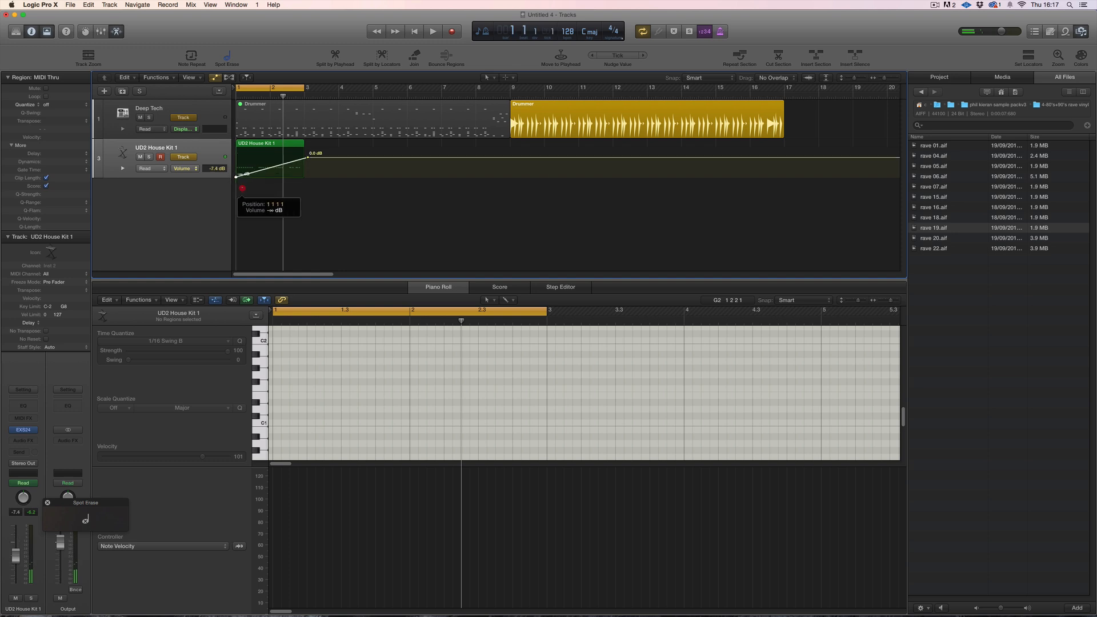
pyautogui.click(264, 143)
pyautogui.press('l')
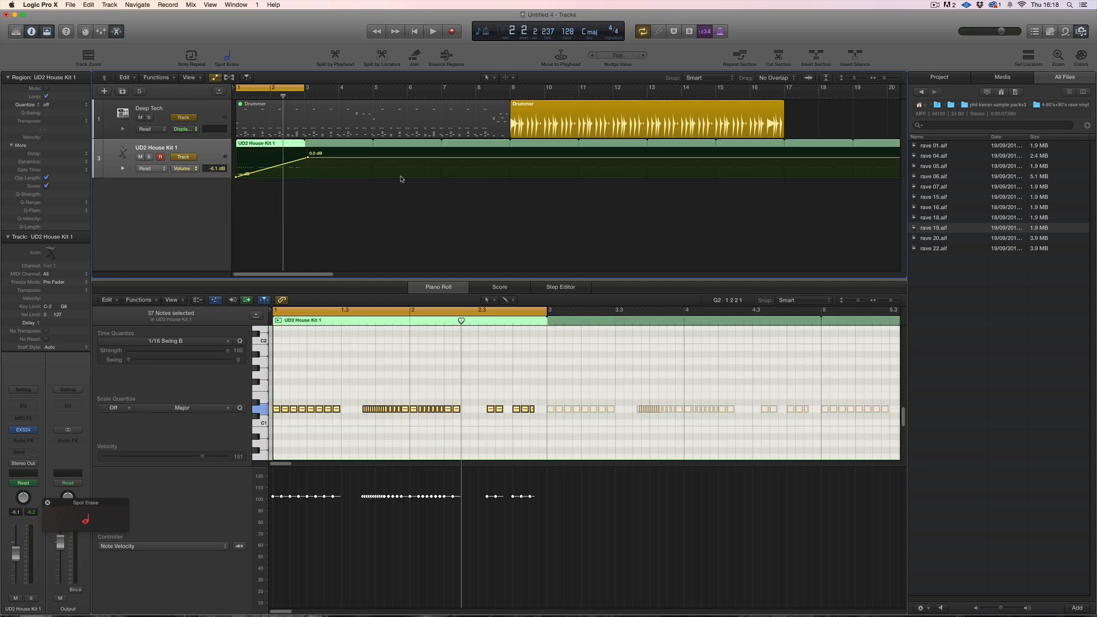
pyautogui.click(339, 157)
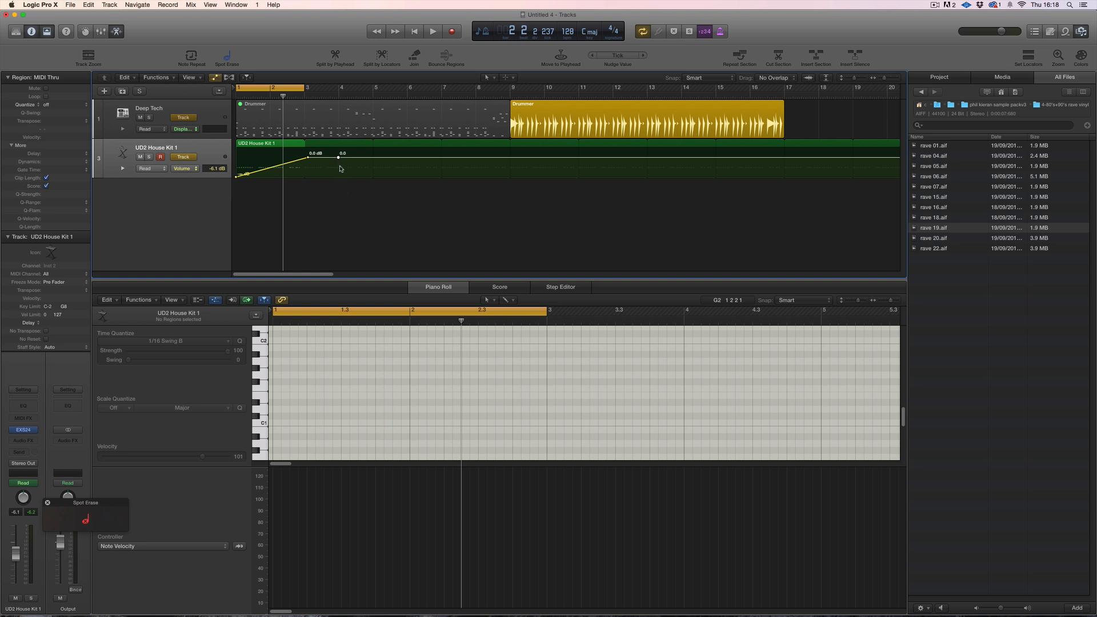
pyautogui.click(338, 159)
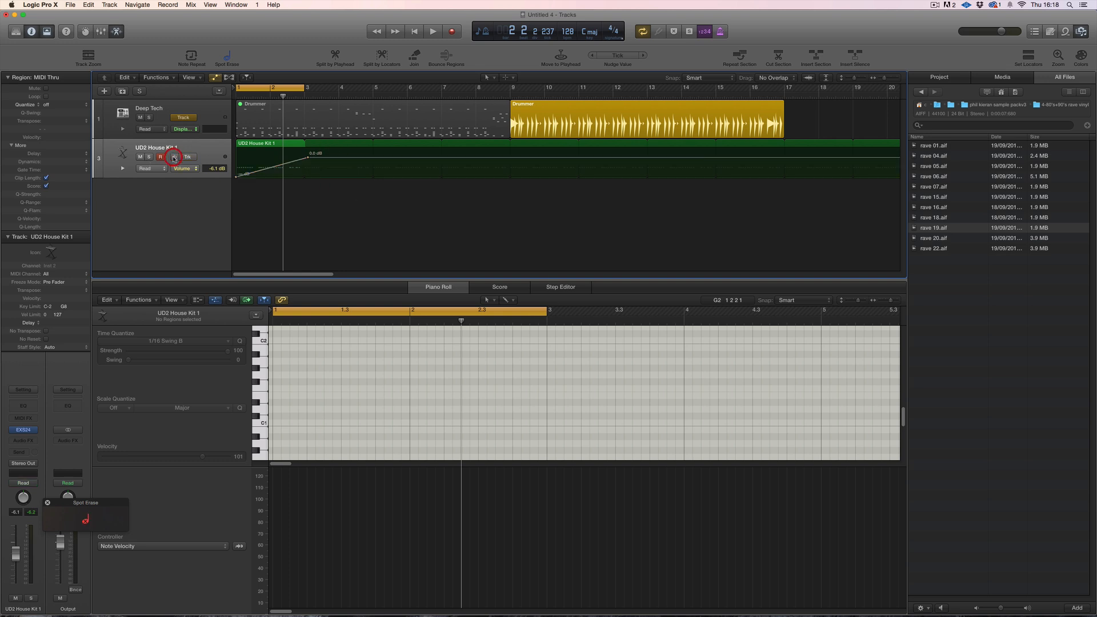
# Switch the UD2 House Kit 1 track to Region automation and draw a rising Volume ramp across the two-bar region.
pyautogui.click(190, 158)
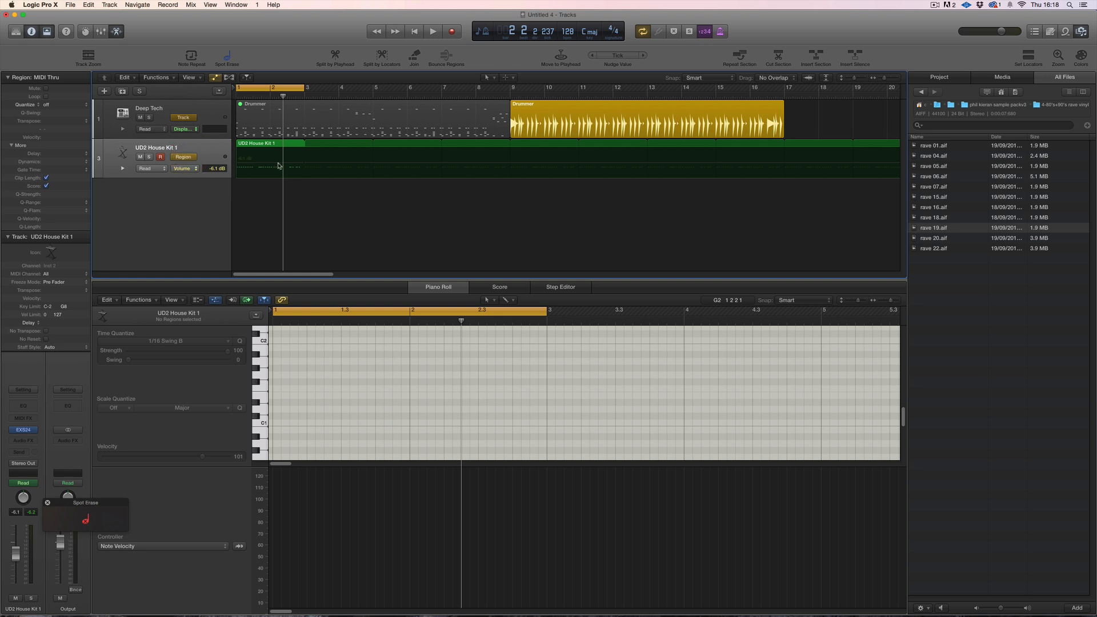
pyautogui.click(297, 165)
pyautogui.click(237, 164)
pyautogui.click(238, 164)
pyautogui.click(299, 164)
pyautogui.moveTo(239, 165); pyautogui.dragTo(239, 179)
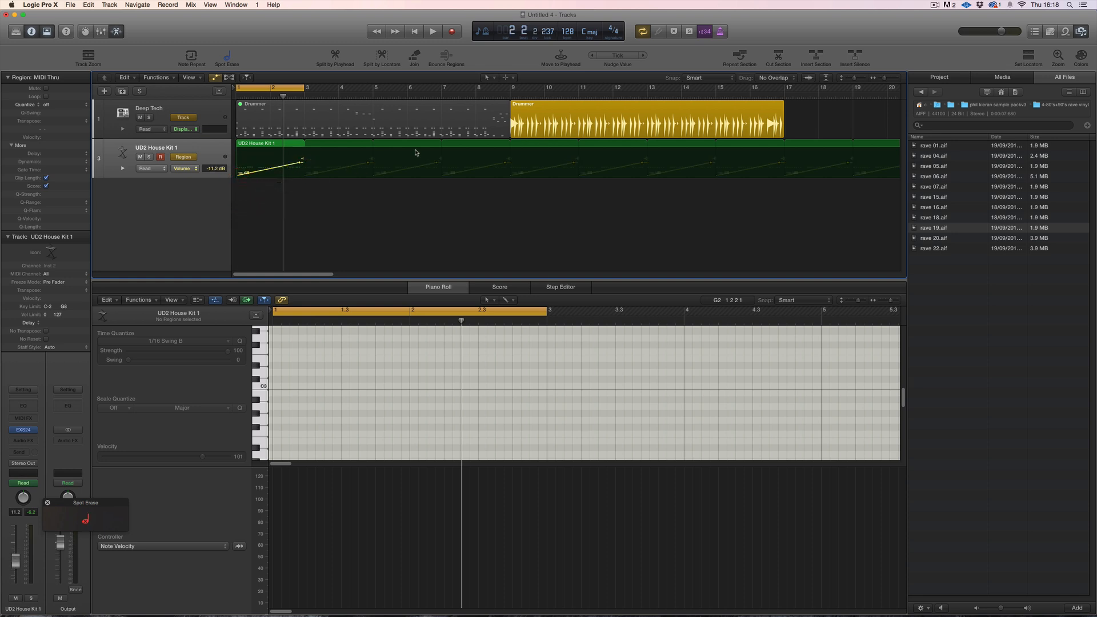
# Play back the region and move the Volume ramp's last point closer to the region's end.
pyautogui.press('space')
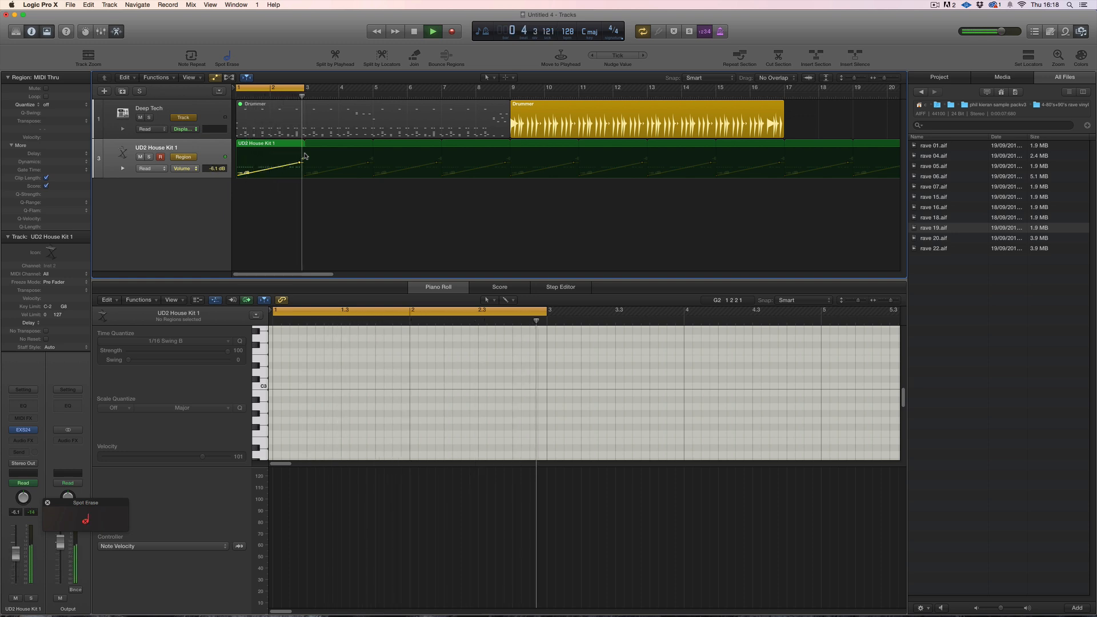
pyautogui.moveTo(300, 163); pyautogui.dragTo(302, 163)
pyautogui.press('space')
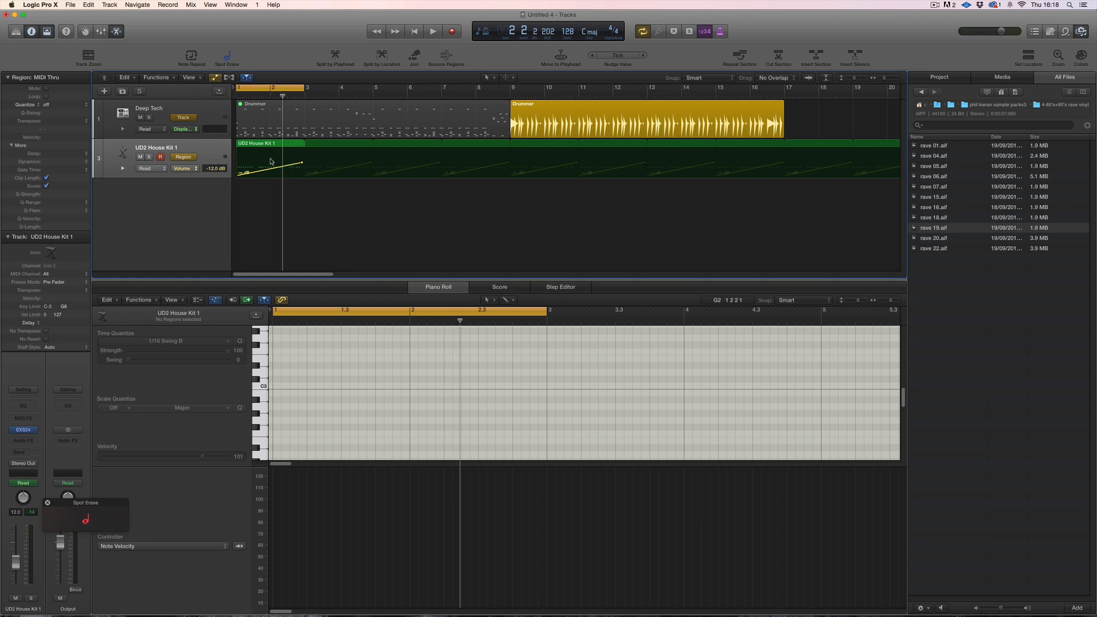
# Add two Volume points inside the region's ramp, at about -14.2 dB just before bar 2 and about -5 dB just after it.
pyautogui.click(279, 149)
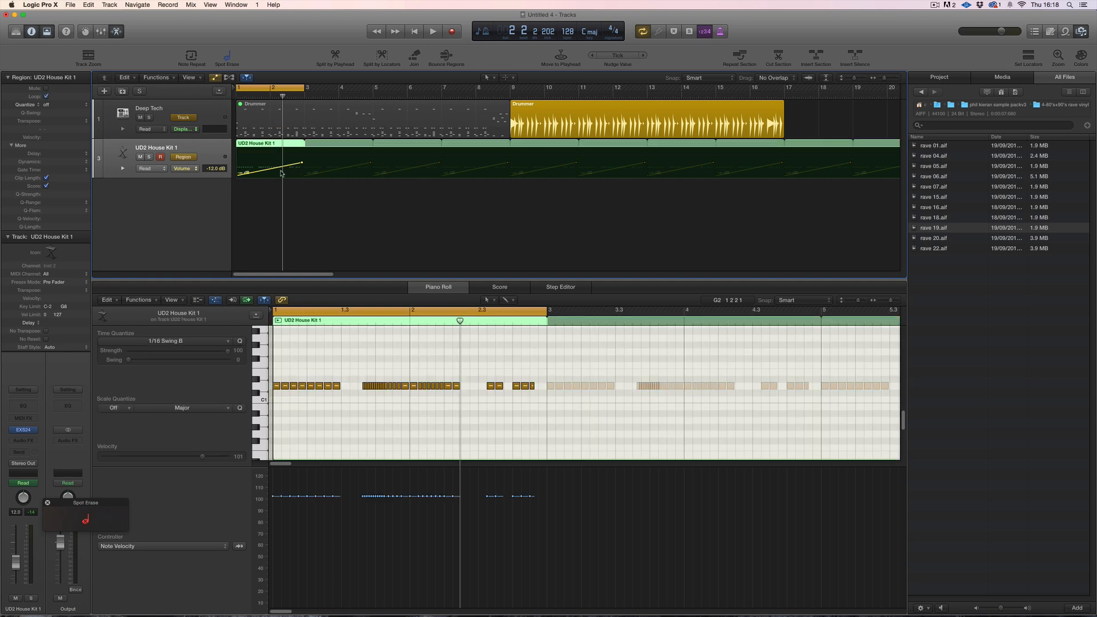
pyautogui.moveTo(279, 167); pyautogui.dragTo(277, 161)
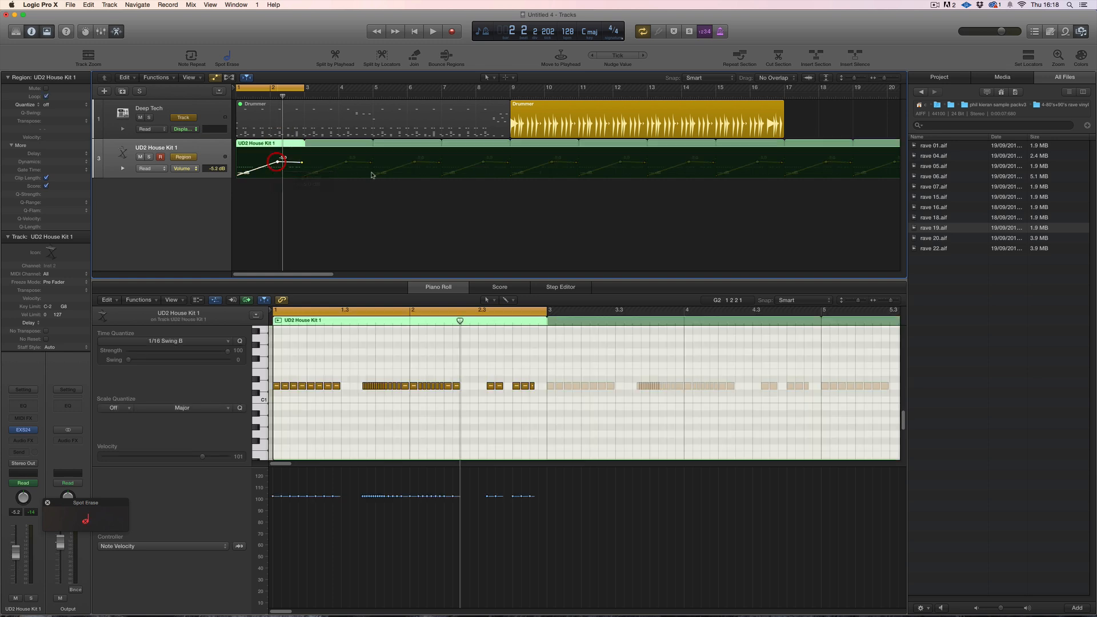
pyautogui.click(269, 168)
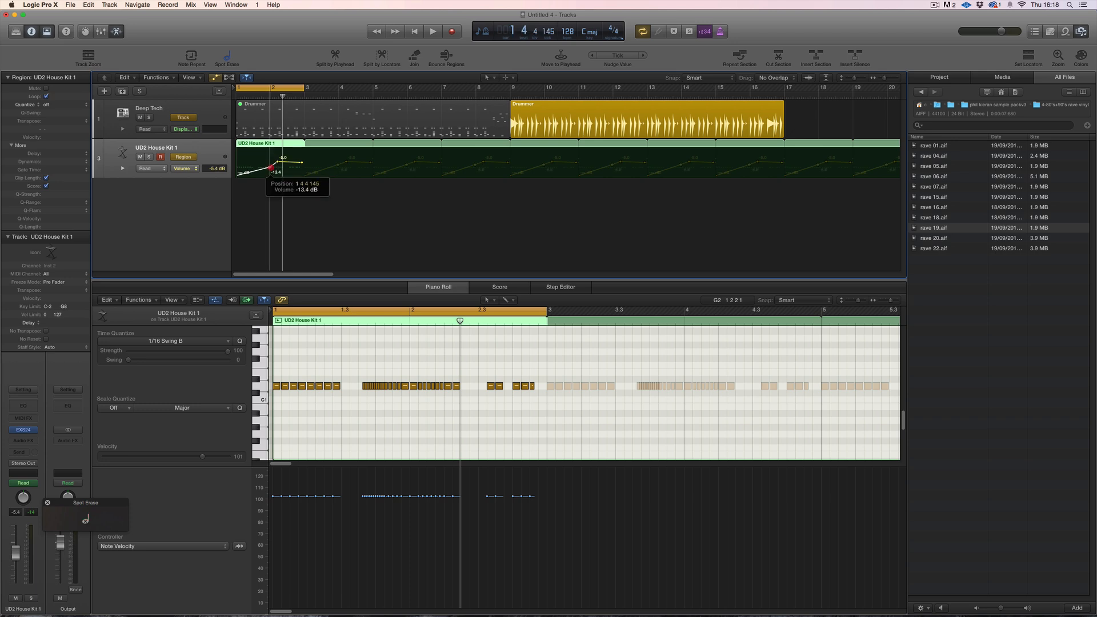
pyautogui.click(261, 145)
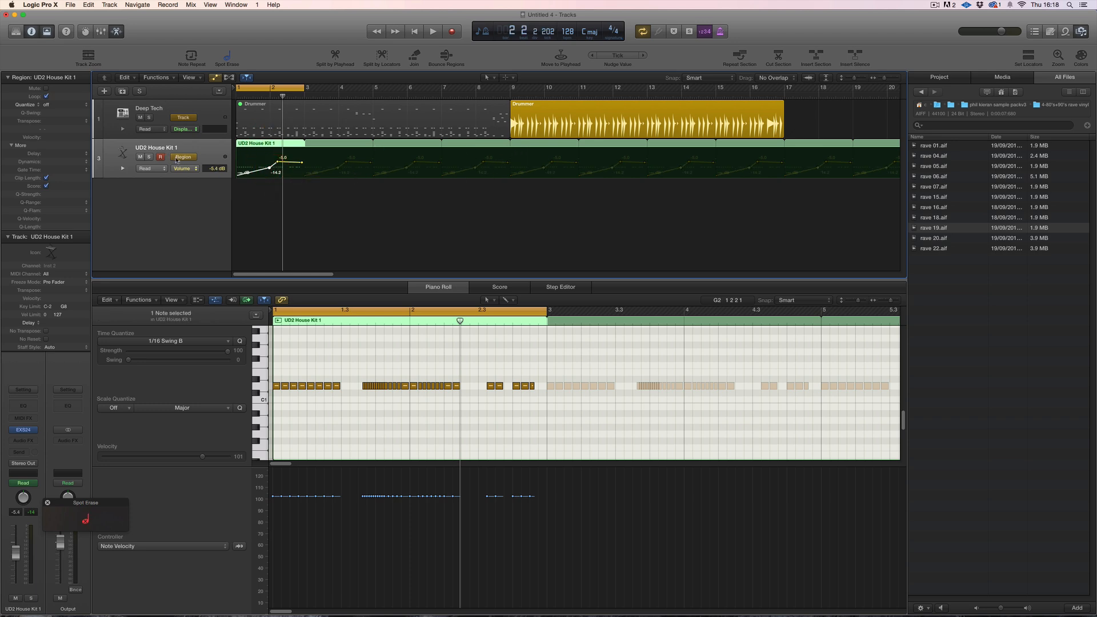
# Use Trim to offset the whole region Volume curve, bringing the two middle points to -12.7 and -3.8 dB, and turn Trim off.
pyautogui.click(160, 169)
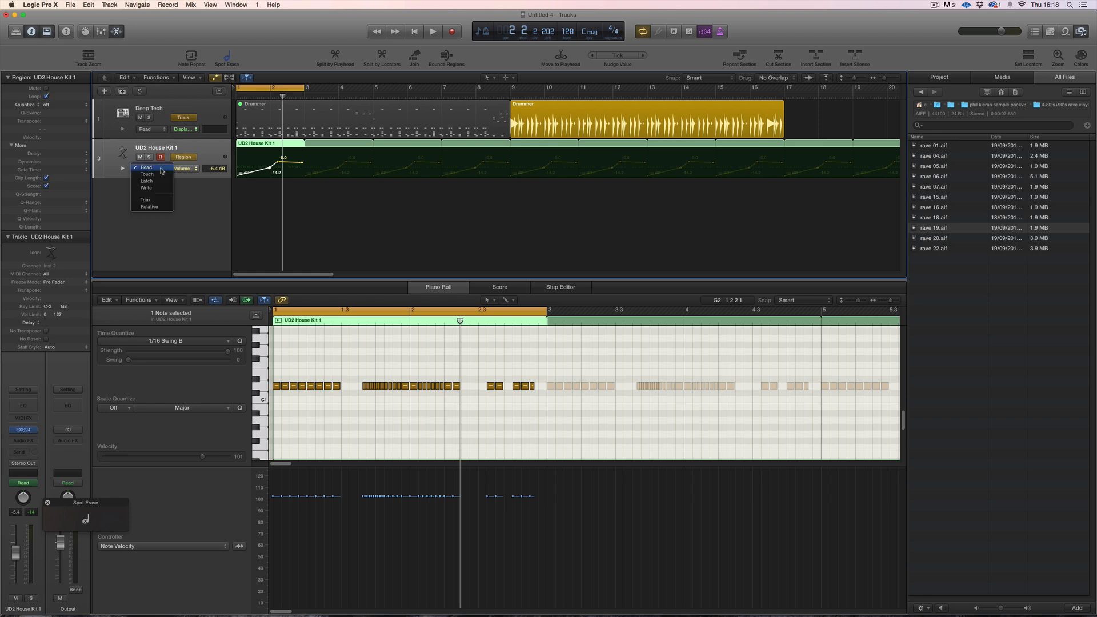
pyautogui.click(163, 200)
pyautogui.moveTo(215, 169); pyautogui.dragTo(222, 170)
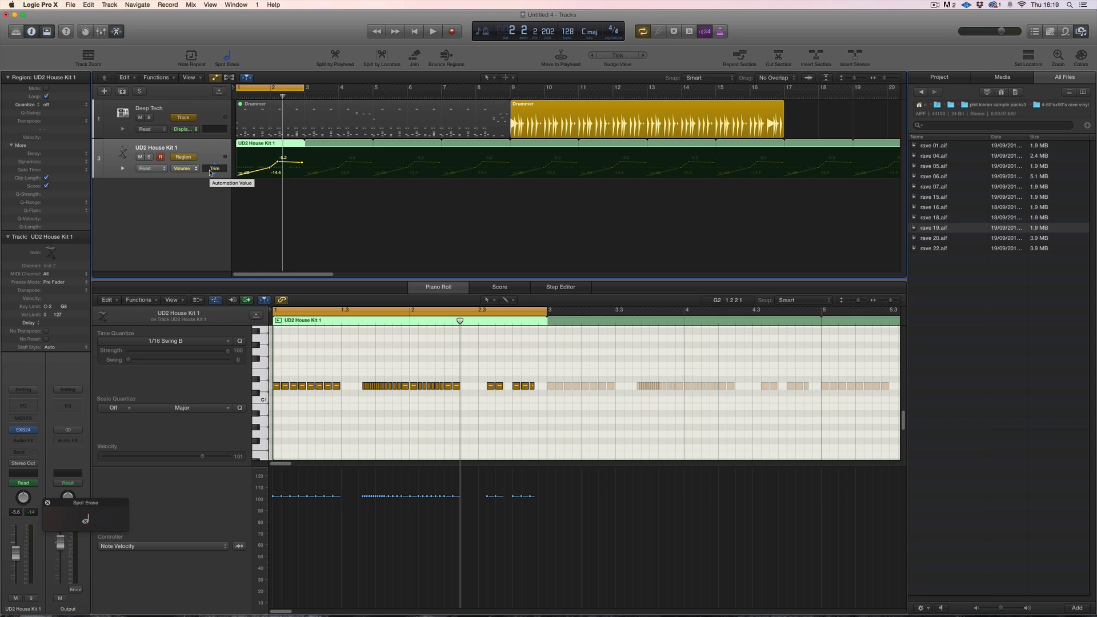
pyautogui.click(152, 169)
pyautogui.click(200, 192)
pyautogui.moveTo(215, 169)
pyautogui.mouseDown()
pyautogui.moveTo(216, 99)
pyautogui.moveTo(216, 170)
pyautogui.moveTo(219, 155)
pyautogui.mouseUp()
pyautogui.click(150, 170)
pyautogui.click(152, 200)
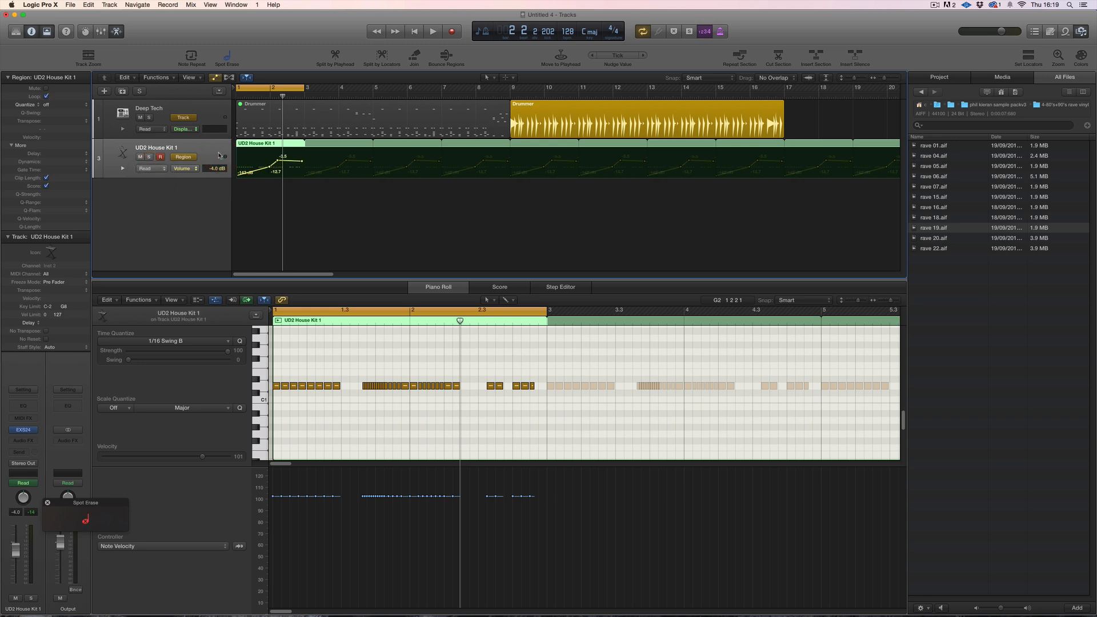
# Delete the two middle Volume points in the UD2 House Kit 1 region, flatten its curve at -4.7 dB, and play it back.
pyautogui.click(278, 160)
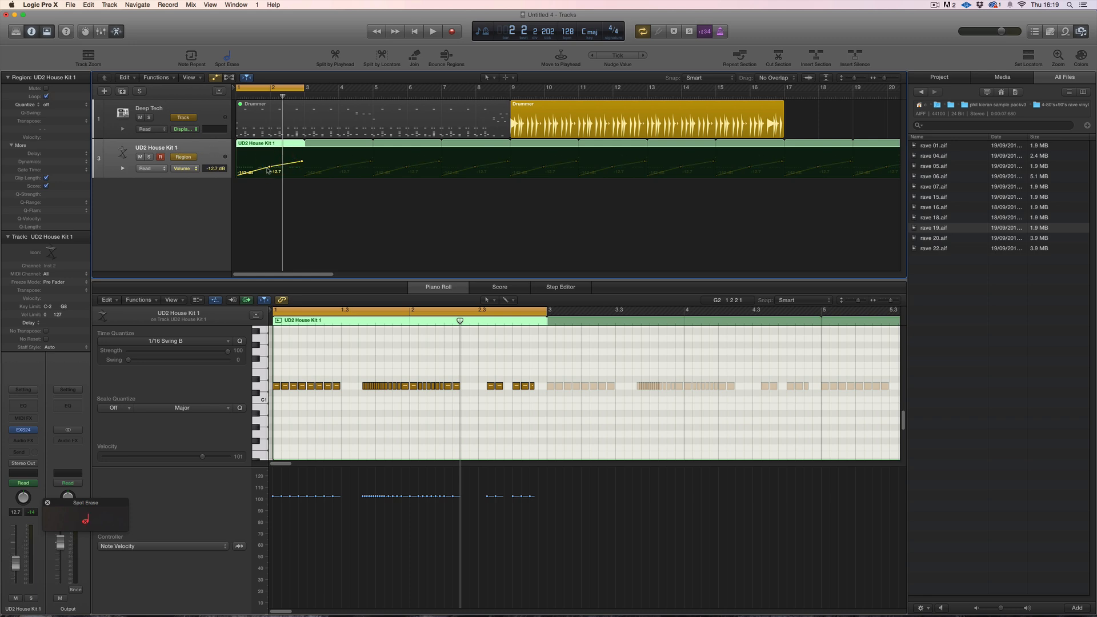
pyautogui.click(269, 167)
pyautogui.click(237, 174)
pyautogui.click(238, 174)
pyautogui.moveTo(239, 174); pyautogui.dragTo(236, 165)
pyautogui.press('space')
pyautogui.press('space')
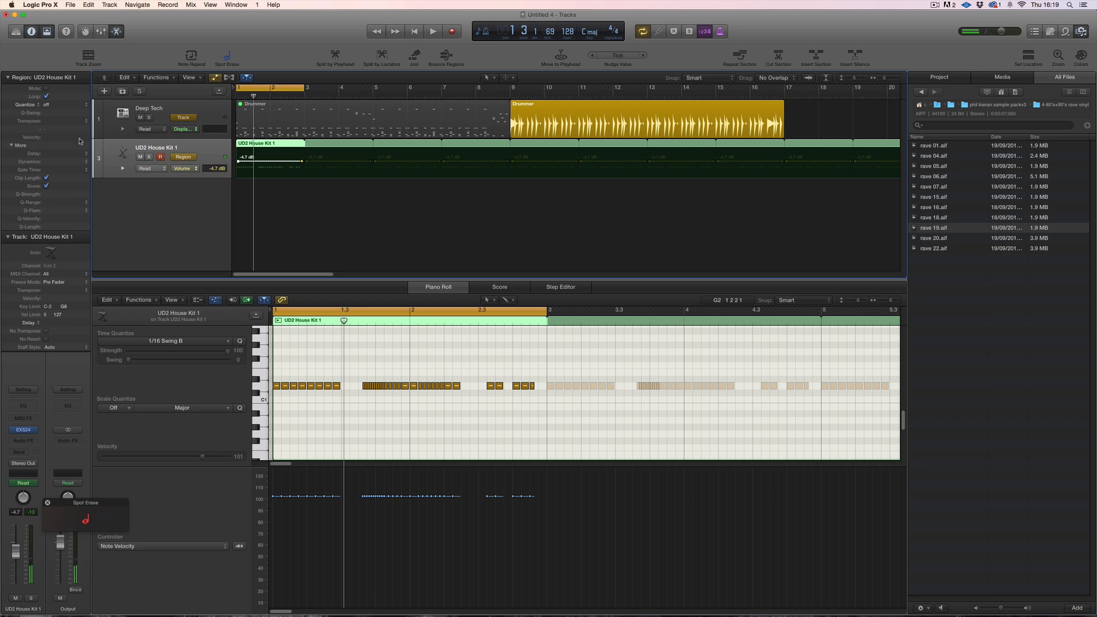
# Insert a Compressor in the first audio effect slot of the UD2 House Kit 1 channel and reposition its window.
pyautogui.click(34, 441)
pyautogui.moveTo(46, 464)
pyautogui.moveTo(102, 465)
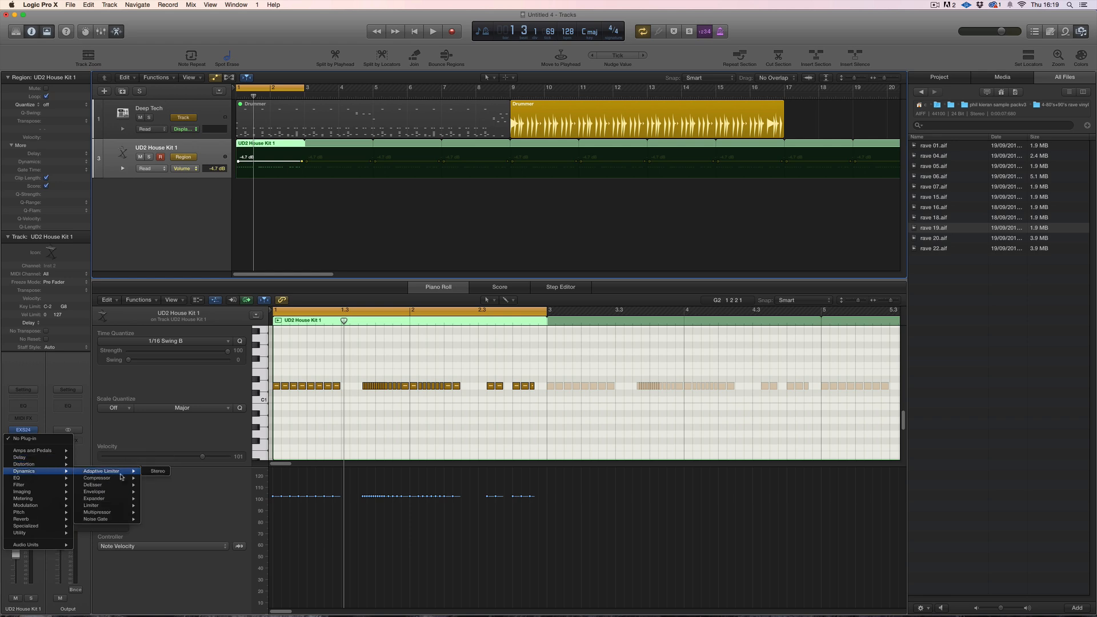
pyautogui.click(152, 478)
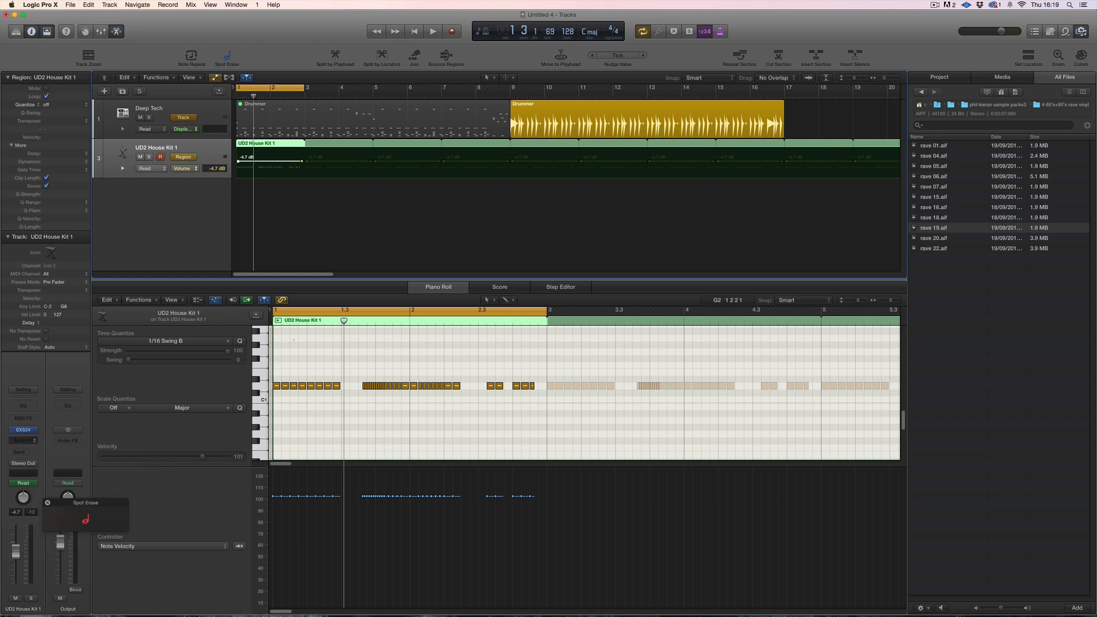
pyautogui.moveTo(296, 49); pyautogui.dragTo(502, 118)
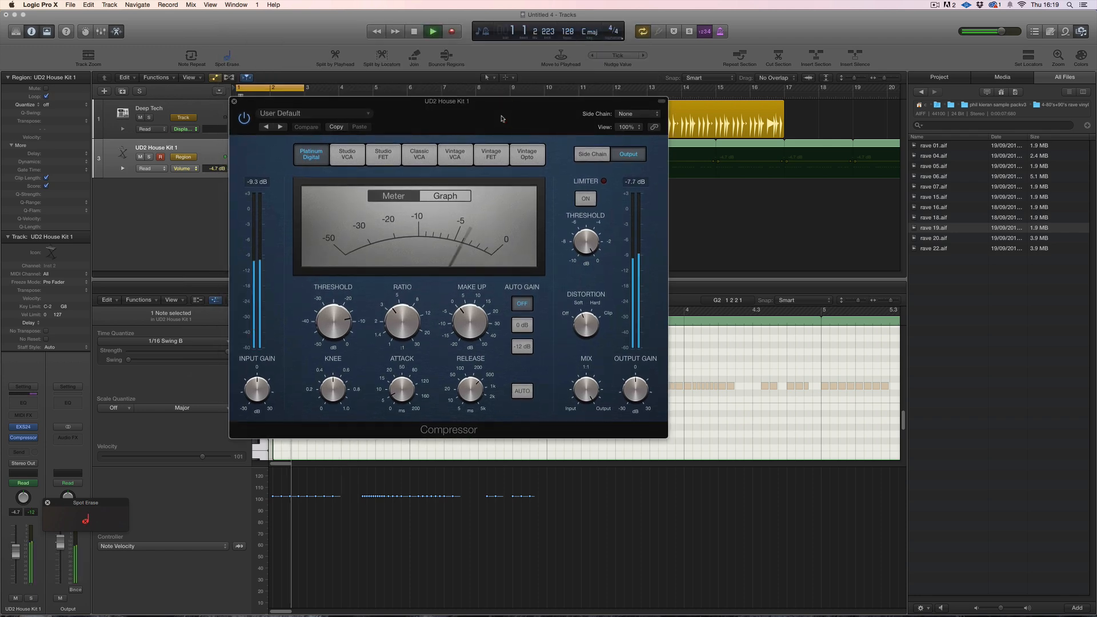
# Stop playback and enlarge the Compressor window to 112%.
pyautogui.press('space')
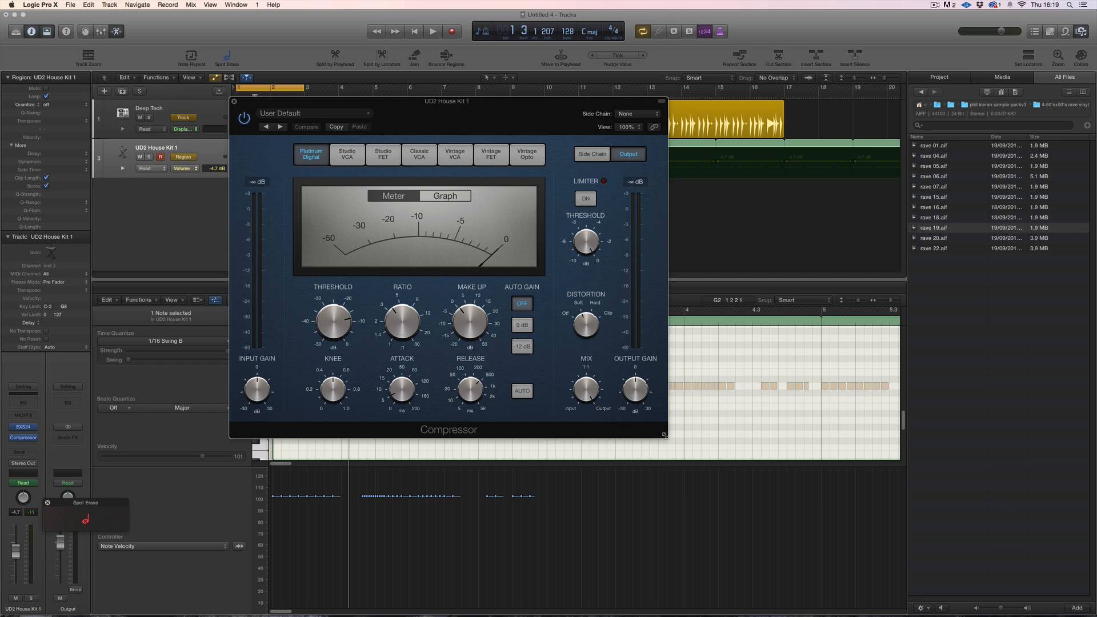
pyautogui.moveTo(665, 435); pyautogui.dragTo(694, 413)
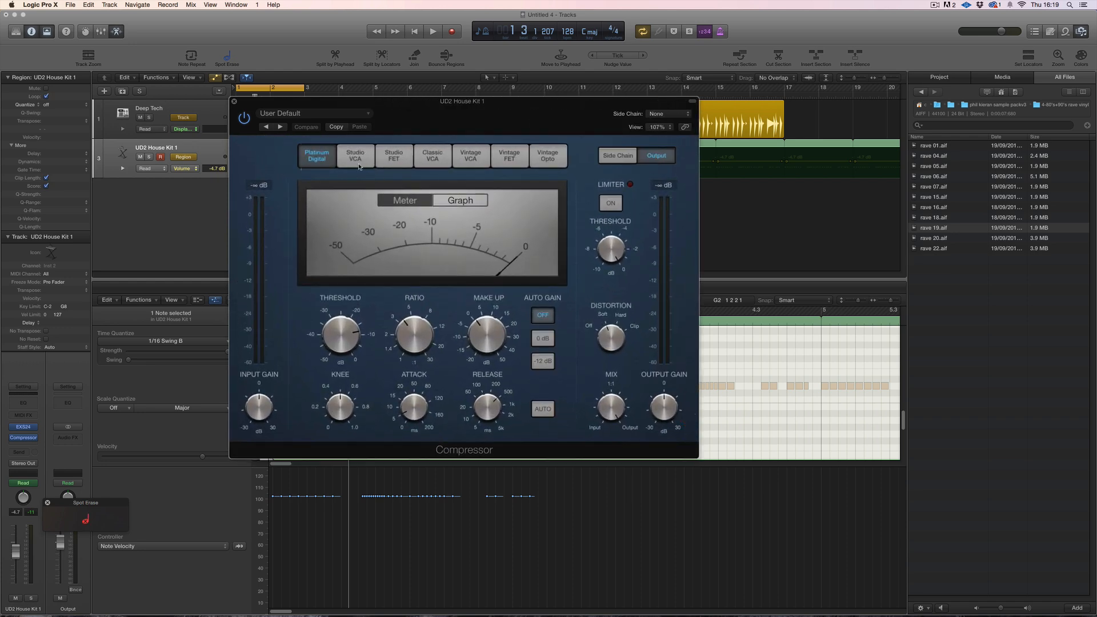
pyautogui.moveTo(698, 433); pyautogui.dragTo(721, 444)
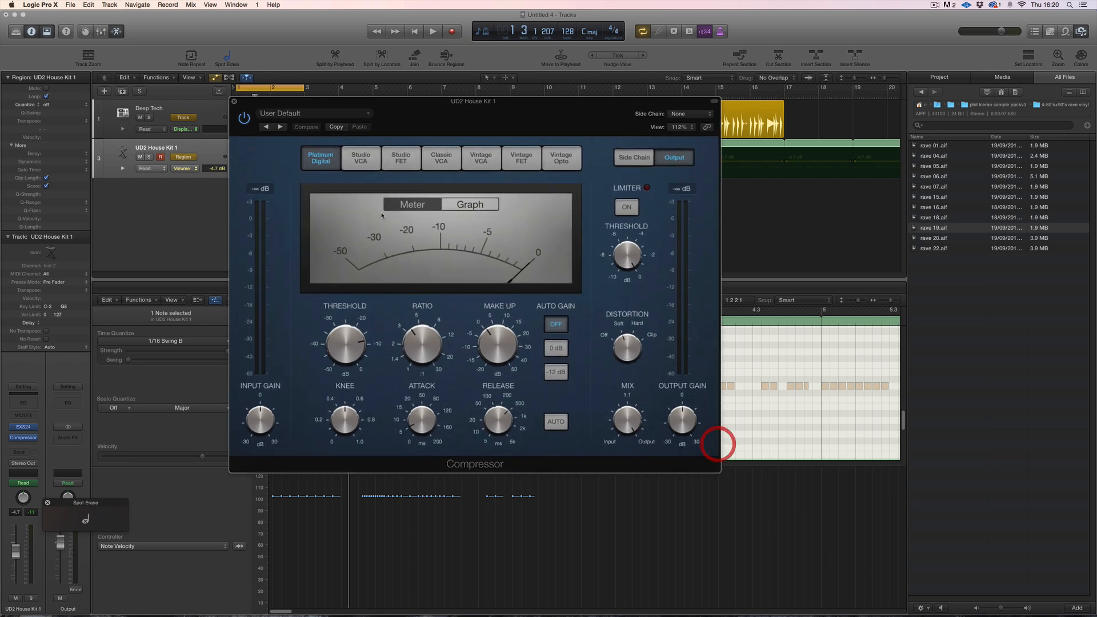
# Browse the Compressor's circuit models from Platinum Digital through Vintage Opto to compare their interfaces.
pyautogui.click(313, 156)
pyautogui.click(360, 159)
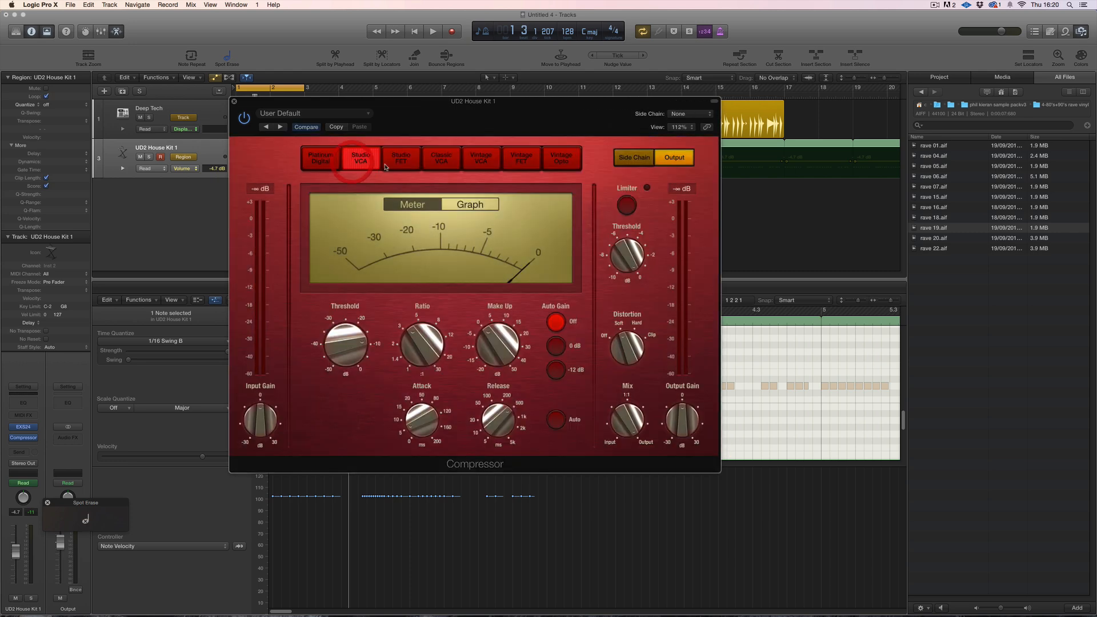
pyautogui.click(402, 161)
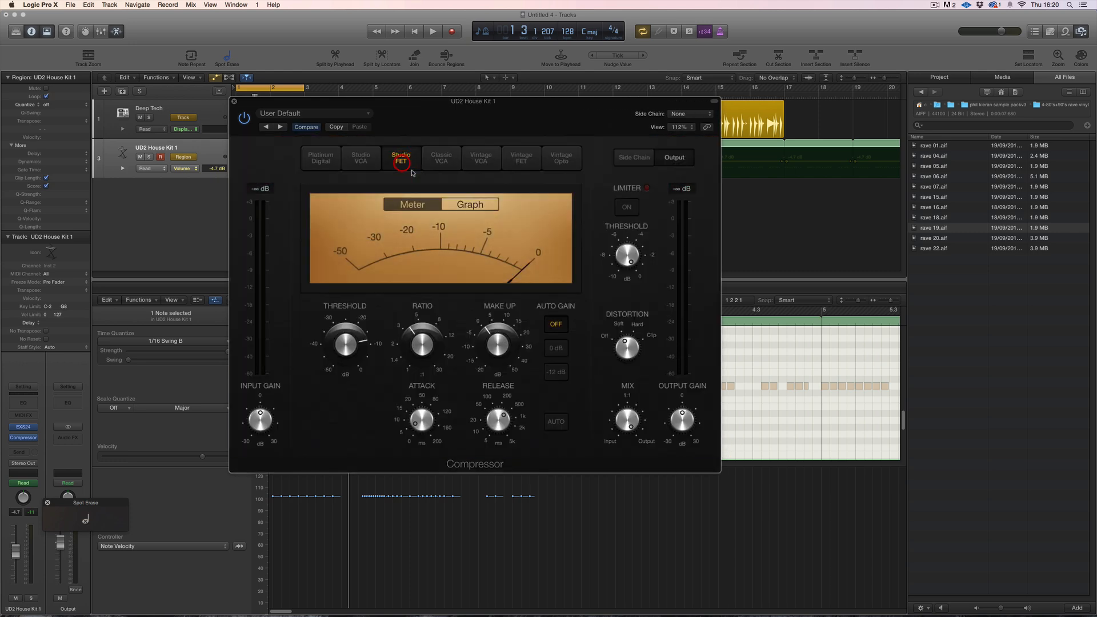
pyautogui.click(444, 163)
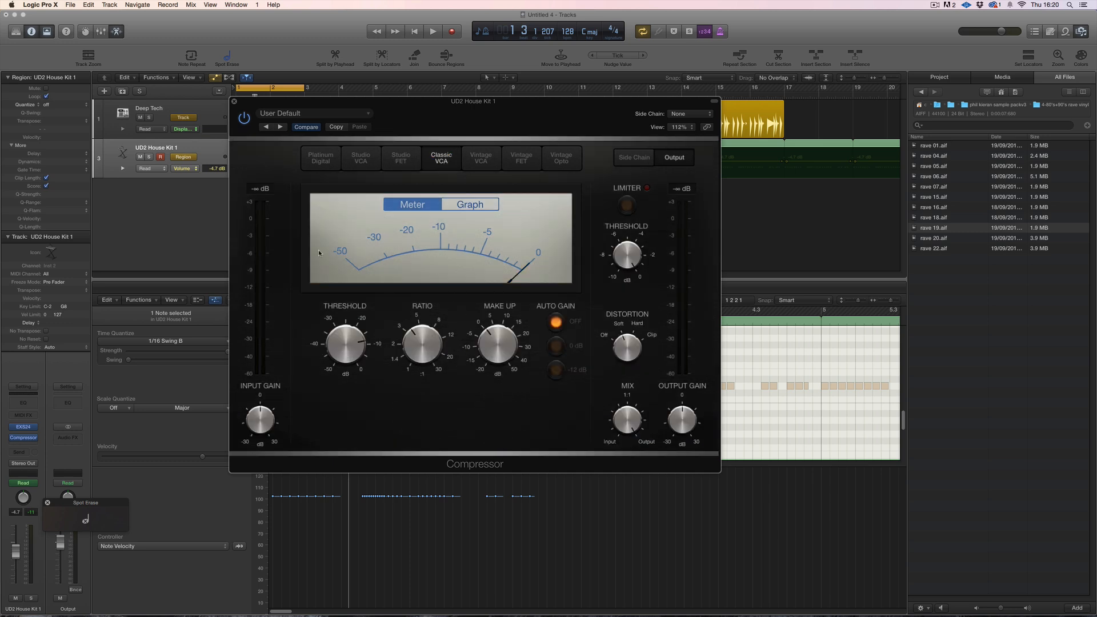
pyautogui.moveTo(368, 346)
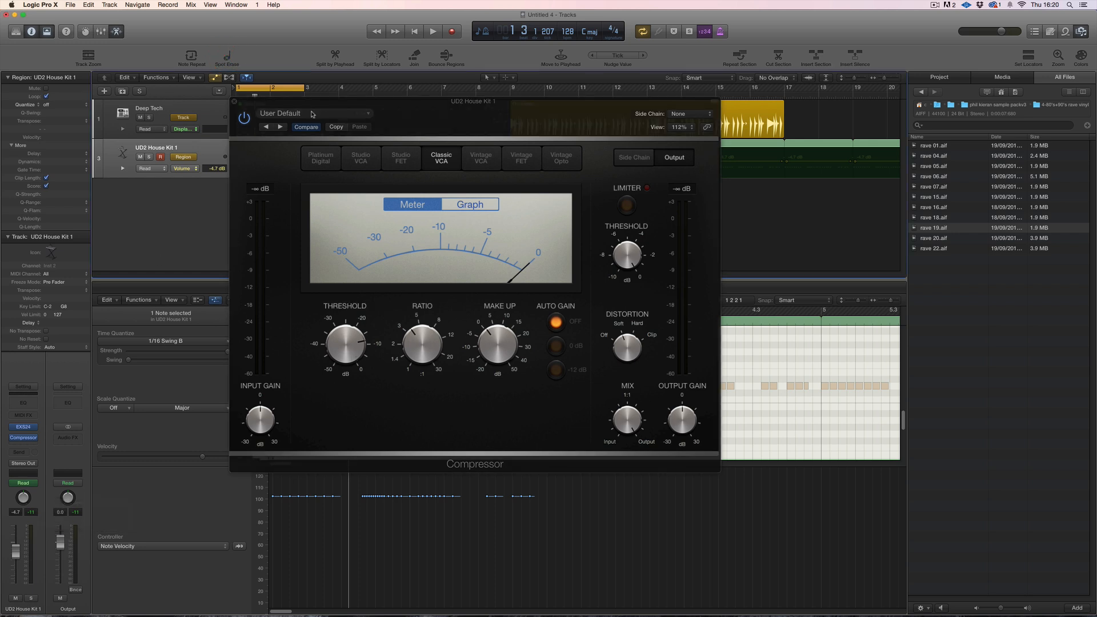
pyautogui.click(483, 160)
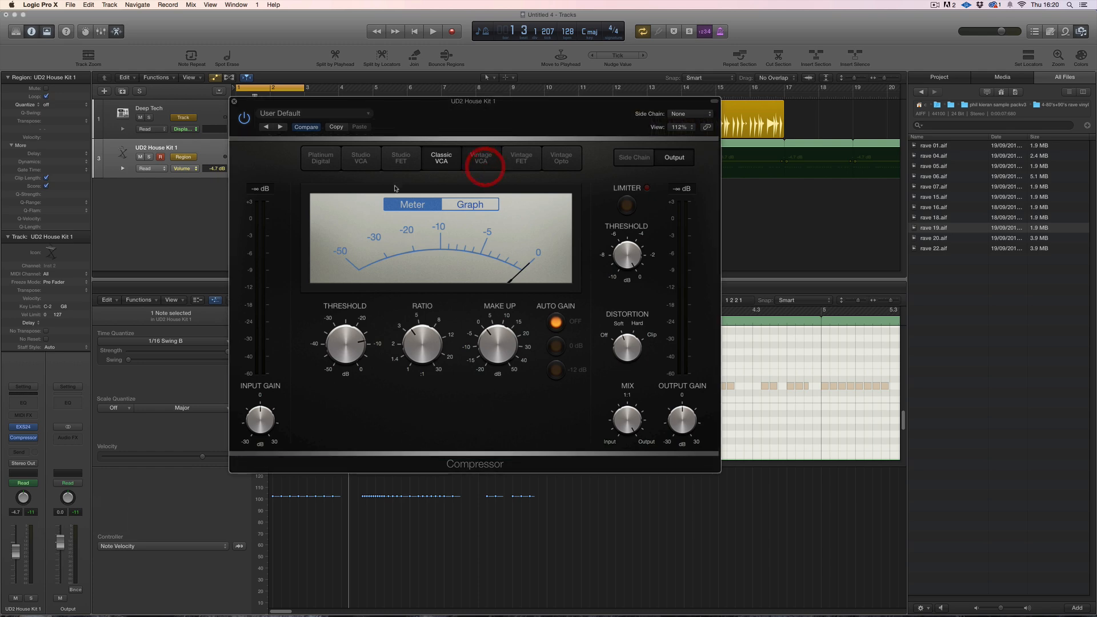
pyautogui.click(523, 163)
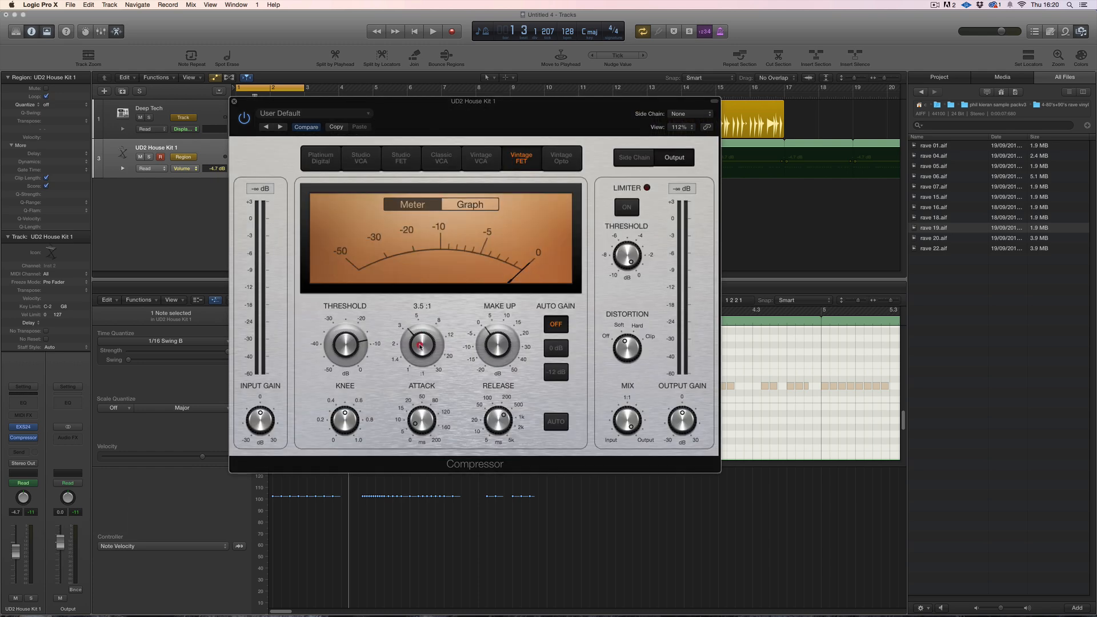
pyautogui.click(563, 159)
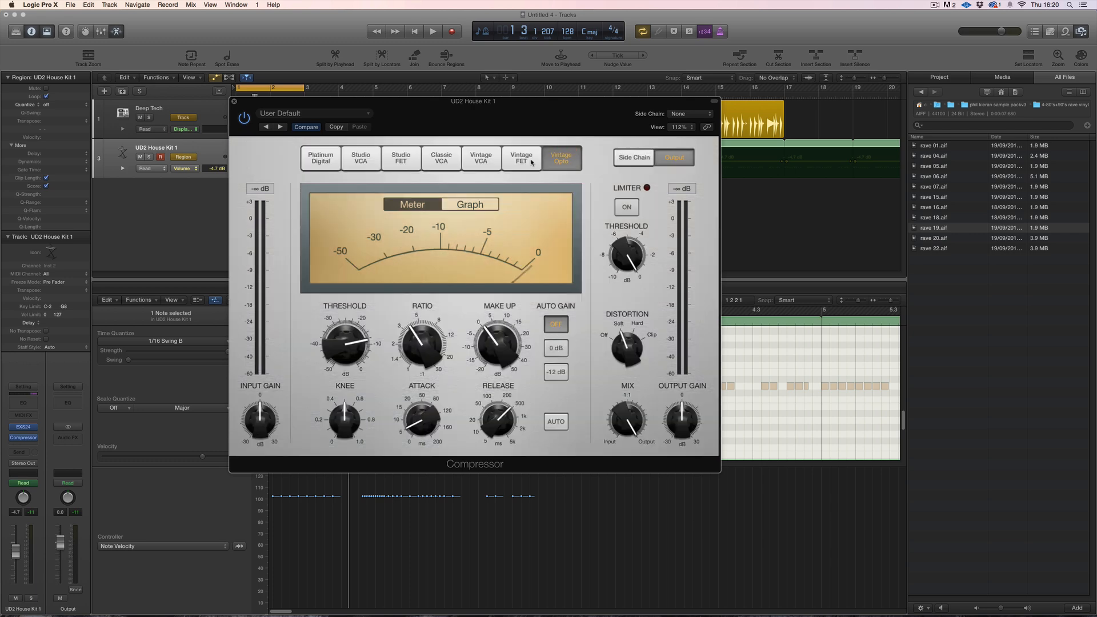
# Lower the Compressor's Threshold during playback and watch the gain reduction on the meter.
pyautogui.press('space')
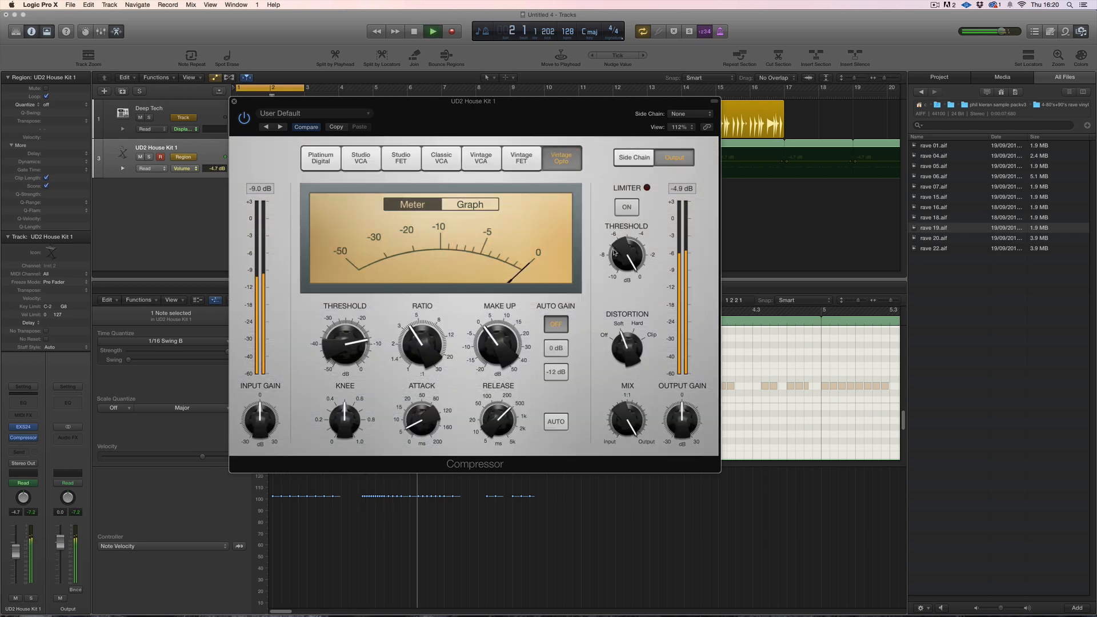
pyautogui.moveTo(347, 345); pyautogui.dragTo(351, 370)
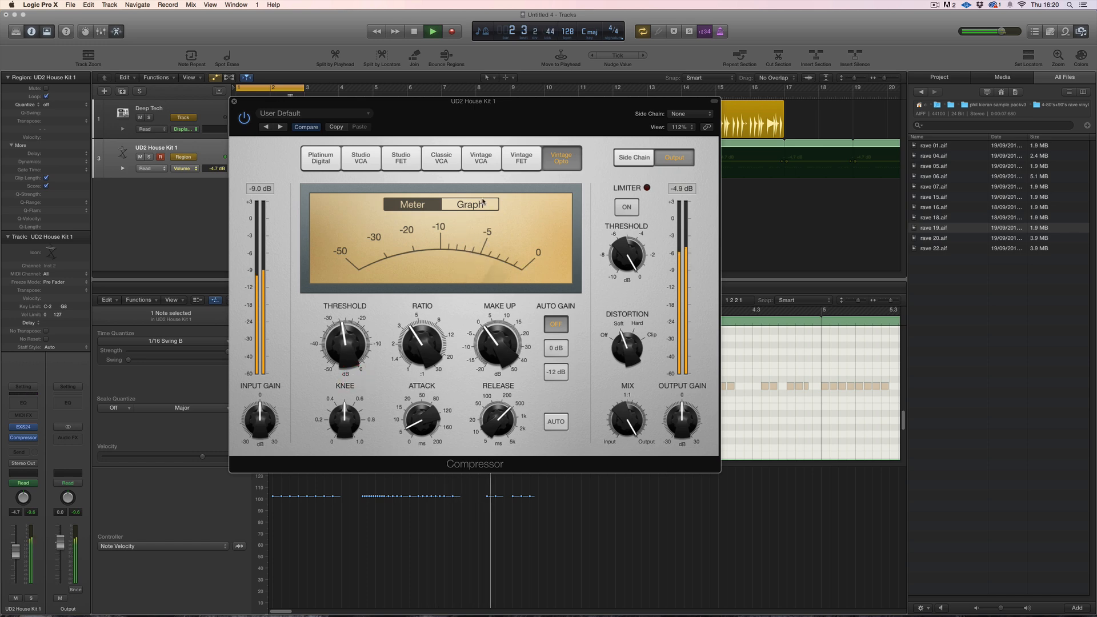
pyautogui.press('space')
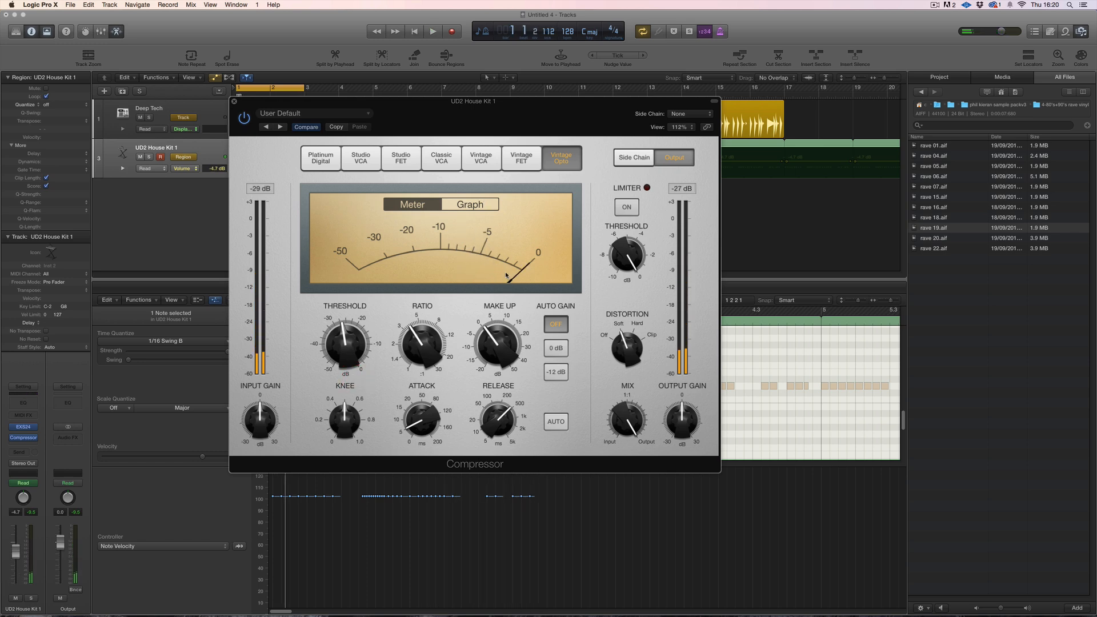
pyautogui.press('space')
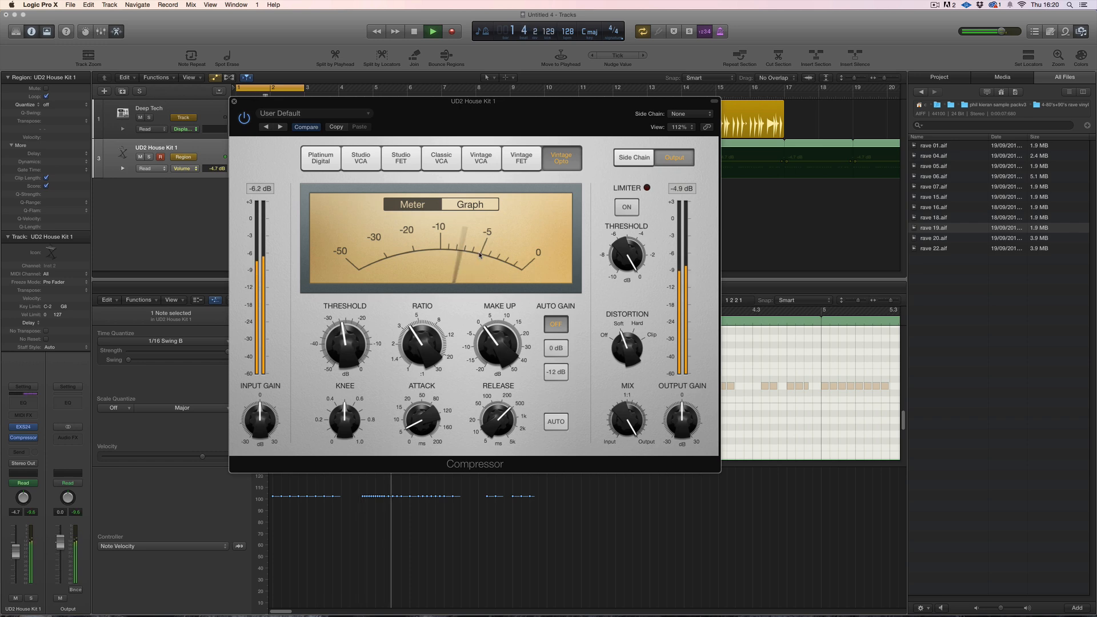
# Switch the Compressor to the Classic VCA model and its Graph display, and play the region to watch the graph.
pyautogui.click(442, 161)
pyautogui.press('space')
pyautogui.click(468, 206)
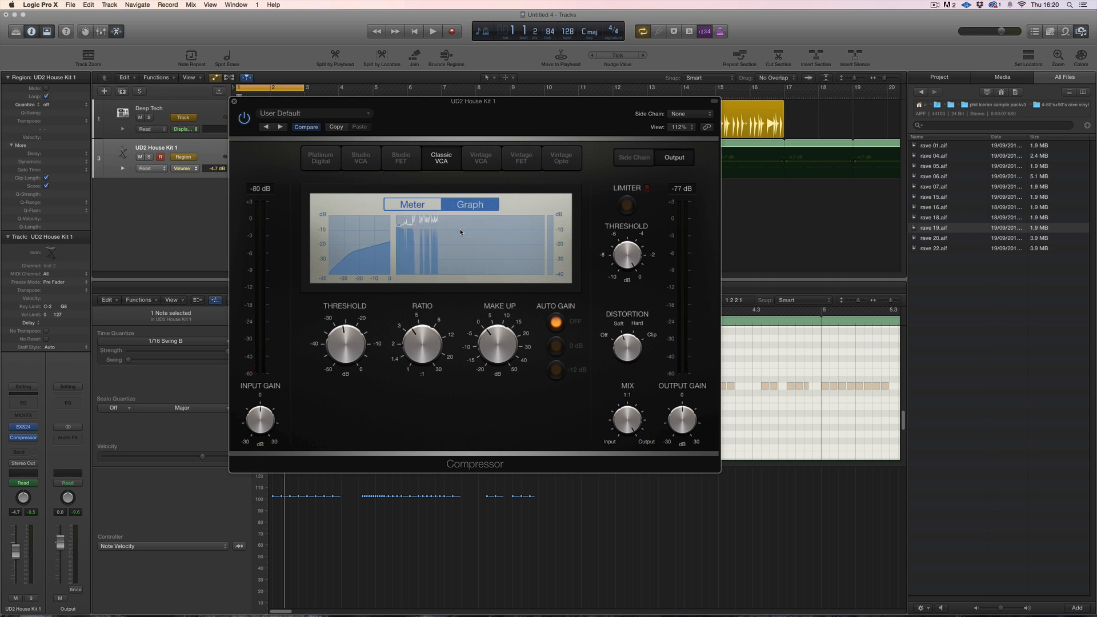
pyautogui.press('space')
pyautogui.press('space')
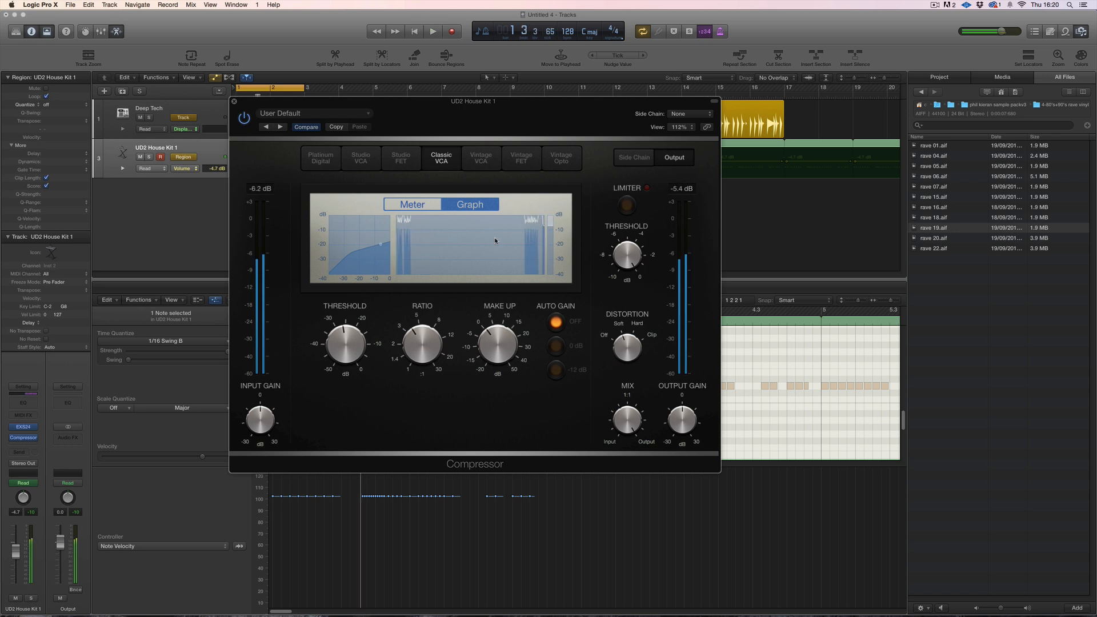
# Set the Compressor's Ratio to about 7.7:1 and Make Up to about -1.0 dB during playback, and close its window.
pyautogui.press('space')
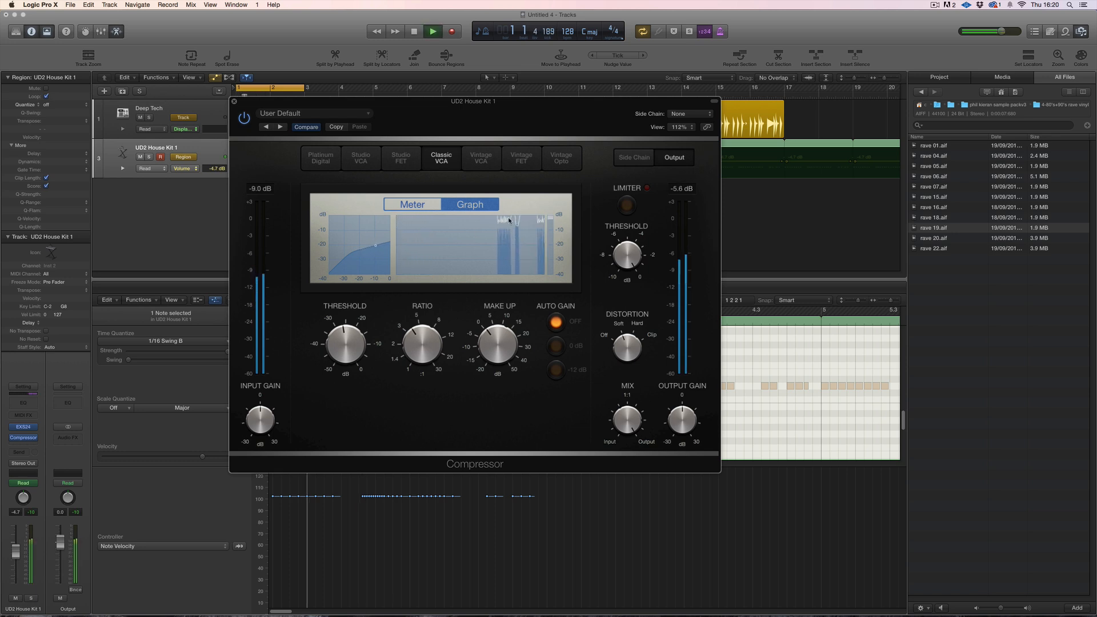
pyautogui.moveTo(422, 330)
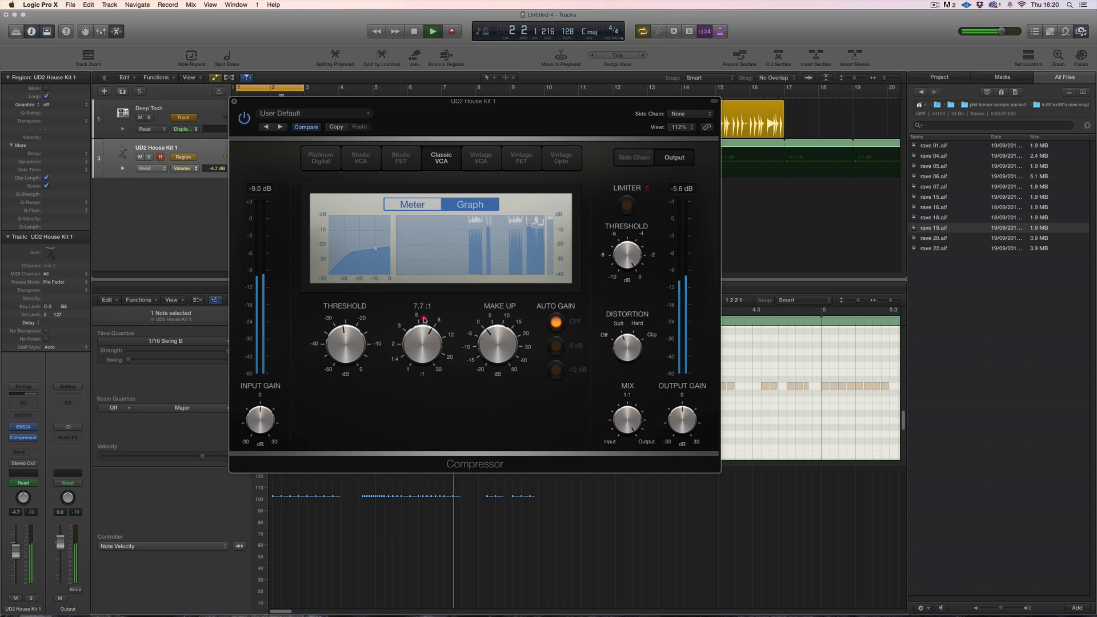
pyautogui.moveTo(493, 307)
pyautogui.moveTo(492, 307); pyautogui.dragTo(492, 349)
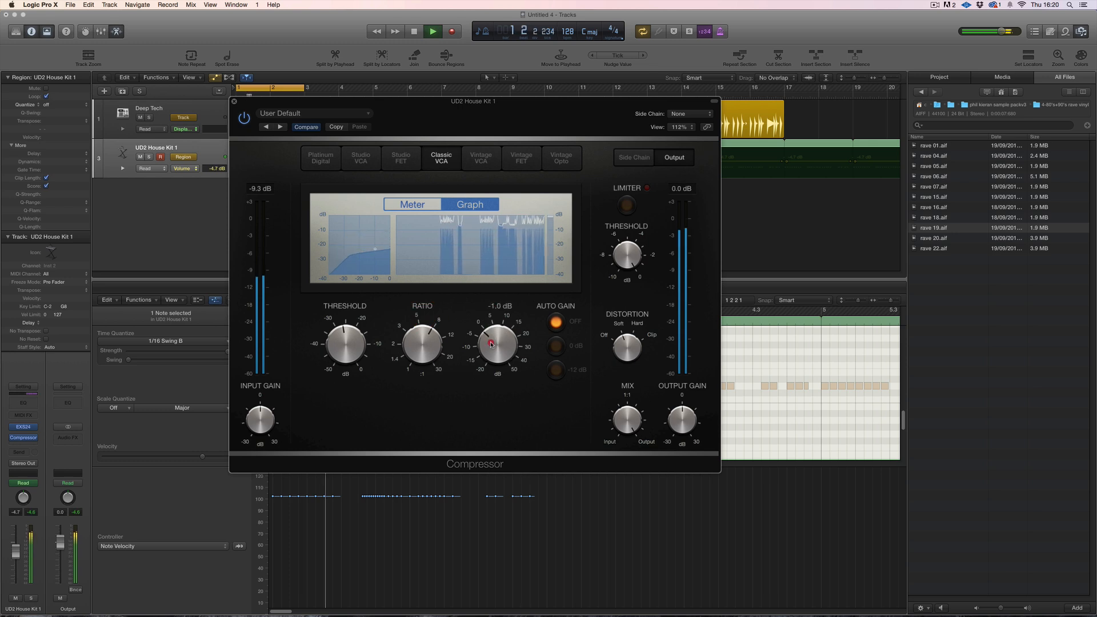
pyautogui.press('space')
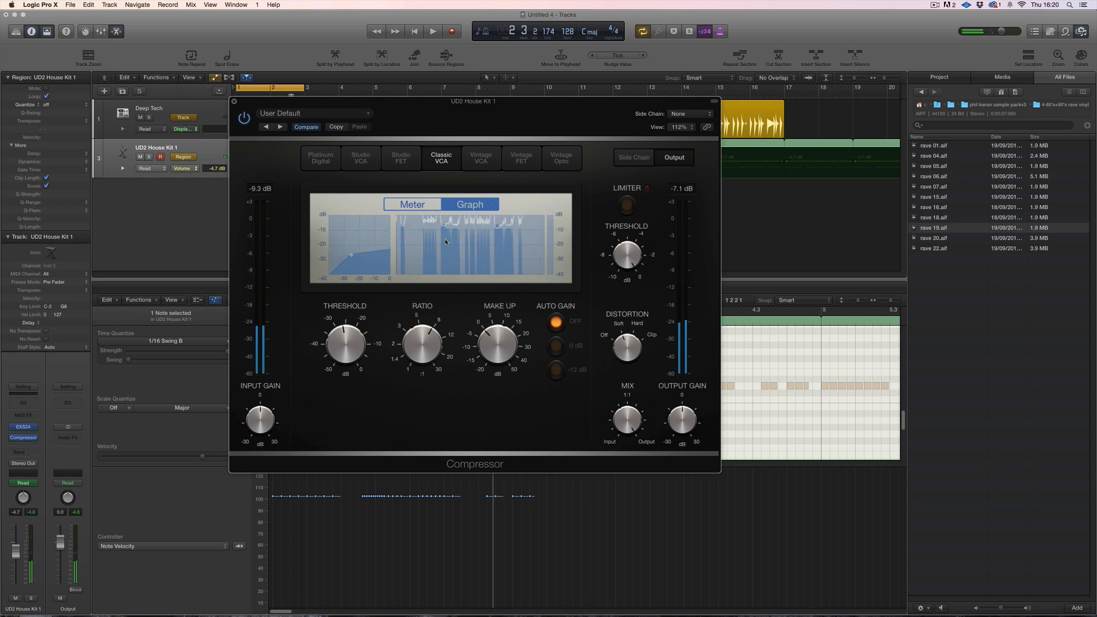
pyautogui.press('space')
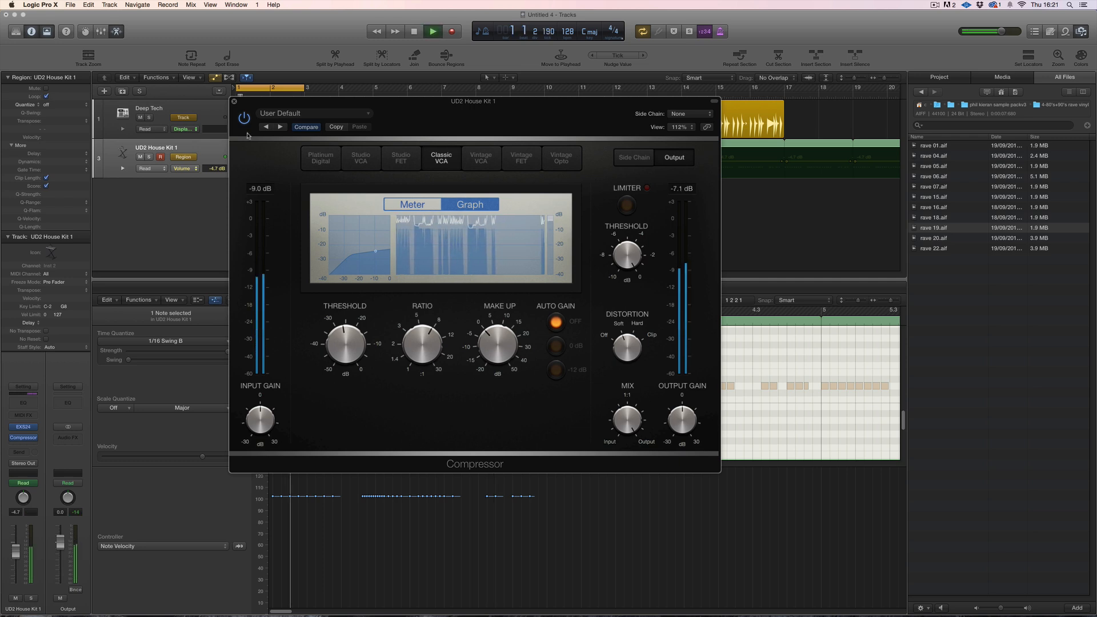
pyautogui.click(233, 102)
# Reopen the Compressor, examine its Threshold, Distortion, Input Gain and Mix controls, and close it.
pyautogui.click(22, 437)
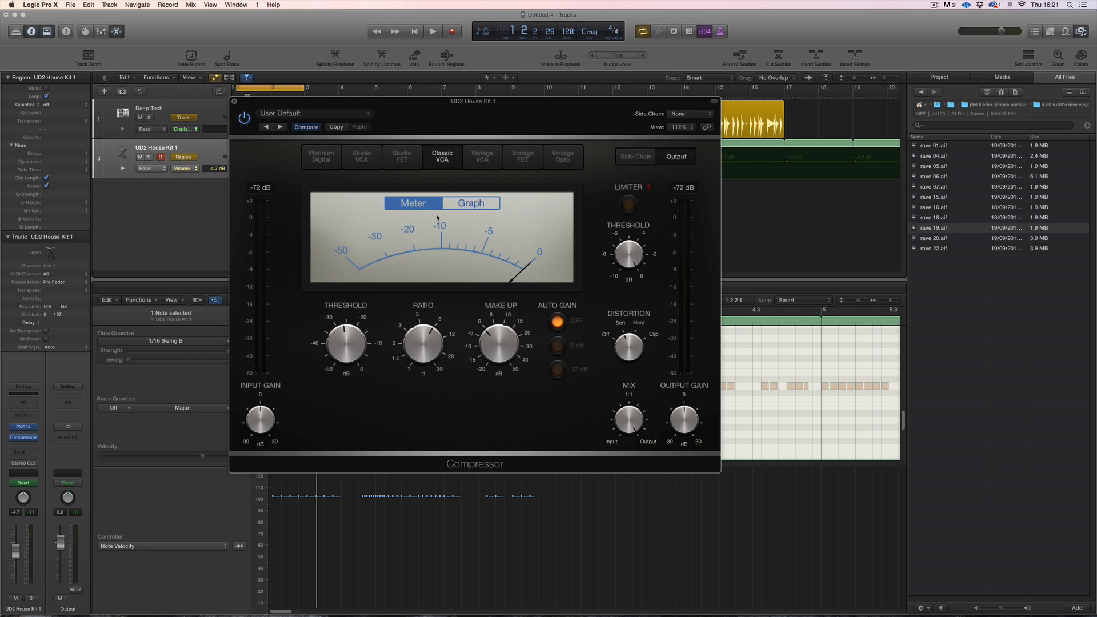
pyautogui.click(353, 356)
pyautogui.click(633, 351)
pyautogui.click(260, 419)
pyautogui.click(629, 419)
pyautogui.moveTo(632, 467); pyautogui.dragTo(630, 482)
pyautogui.moveTo(630, 438); pyautogui.dragTo(628, 345)
pyautogui.moveTo(624, 424); pyautogui.dragTo(624, 428)
pyautogui.click(637, 388)
pyautogui.moveTo(641, 418); pyautogui.dragTo(639, 404)
pyautogui.click(639, 412)
pyautogui.click(234, 103)
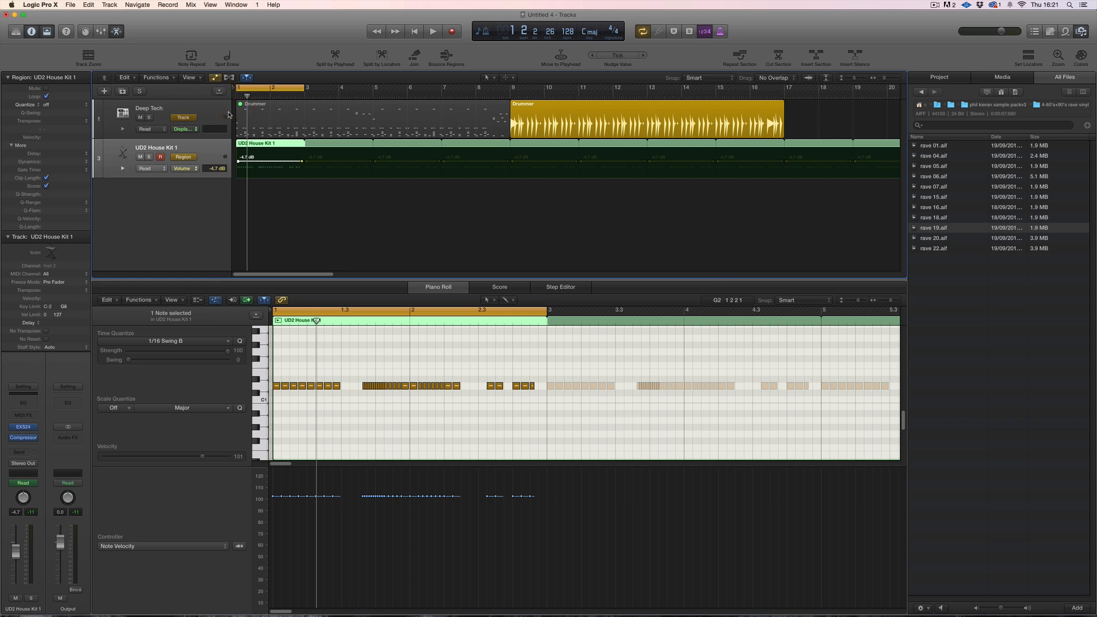
# Open the Plug-in Manager and move its window clear of the tracks.
pyautogui.click(40, 5)
pyautogui.moveTo(86, 28)
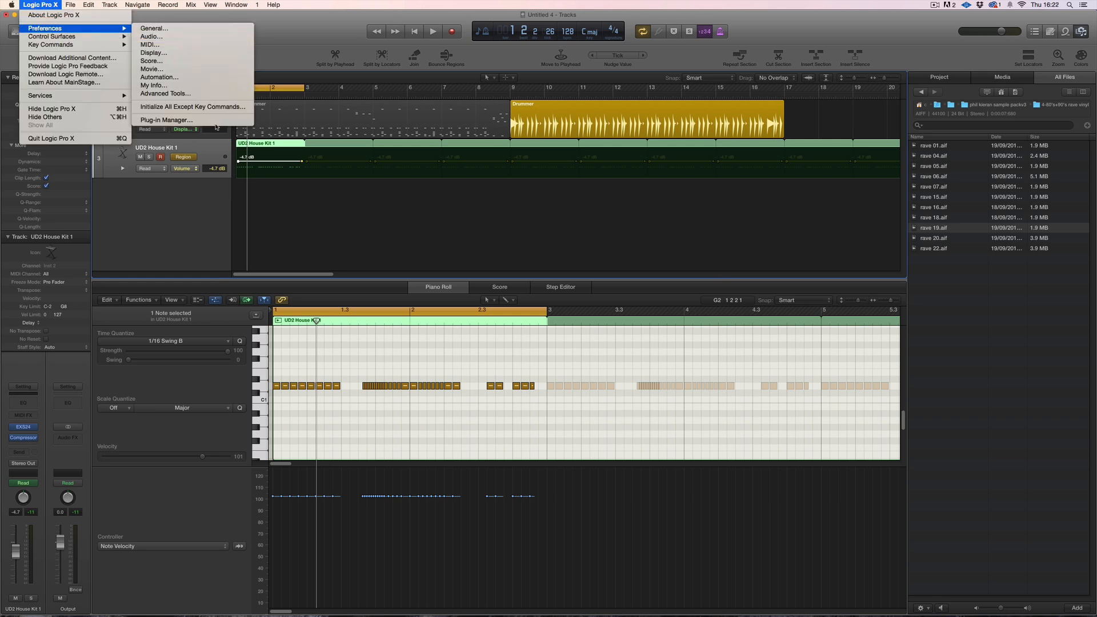
pyautogui.click(215, 120)
pyautogui.moveTo(440, 101); pyautogui.dragTo(356, 230)
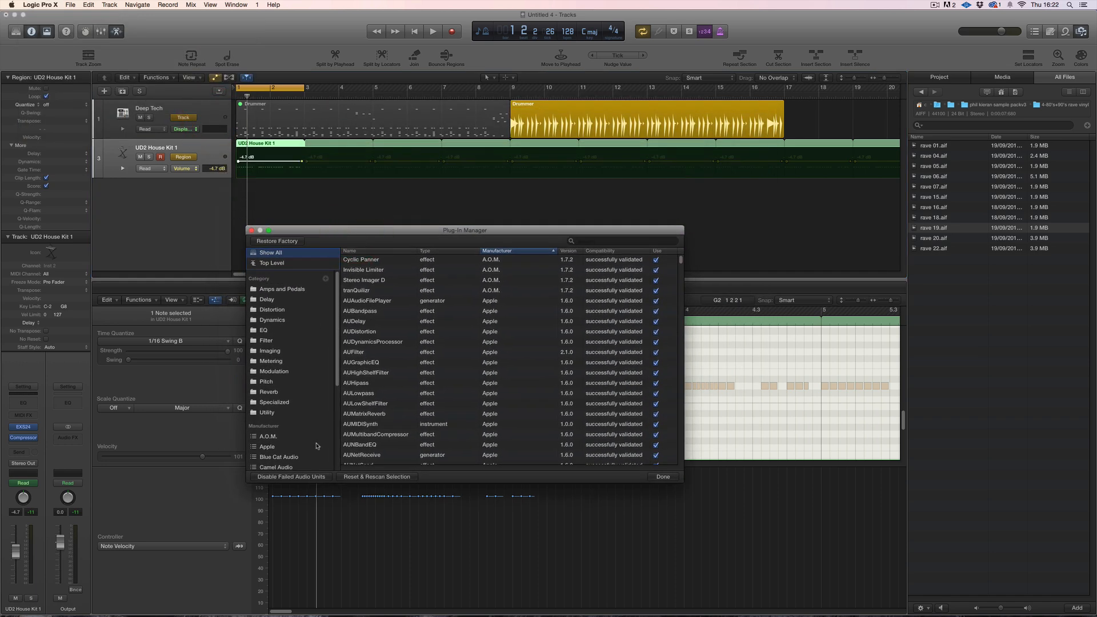
# Show the A.O.M. plug-ins, add Invisible Limiter to the Dynamics category, and close the Plug-in Manager.
pyautogui.click(296, 437)
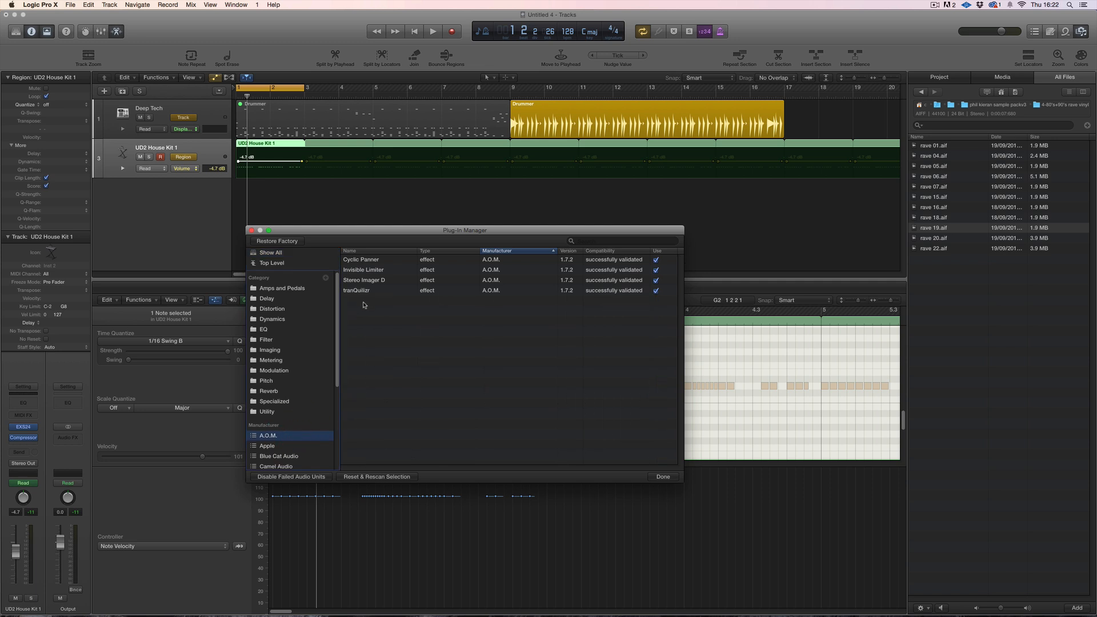
pyautogui.click(280, 320)
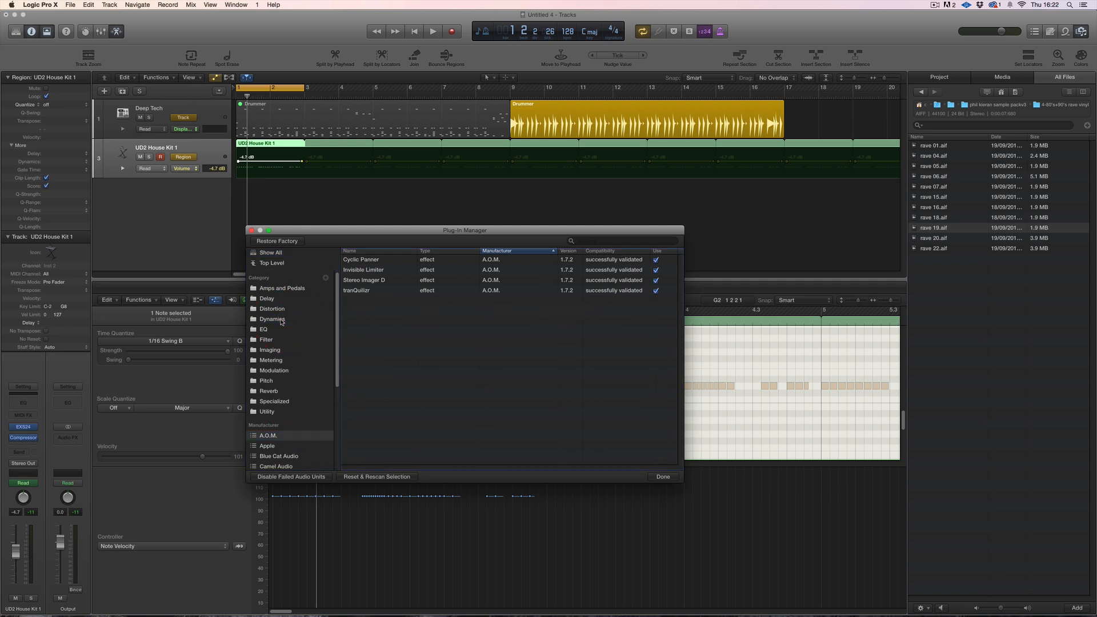
pyautogui.click(252, 230)
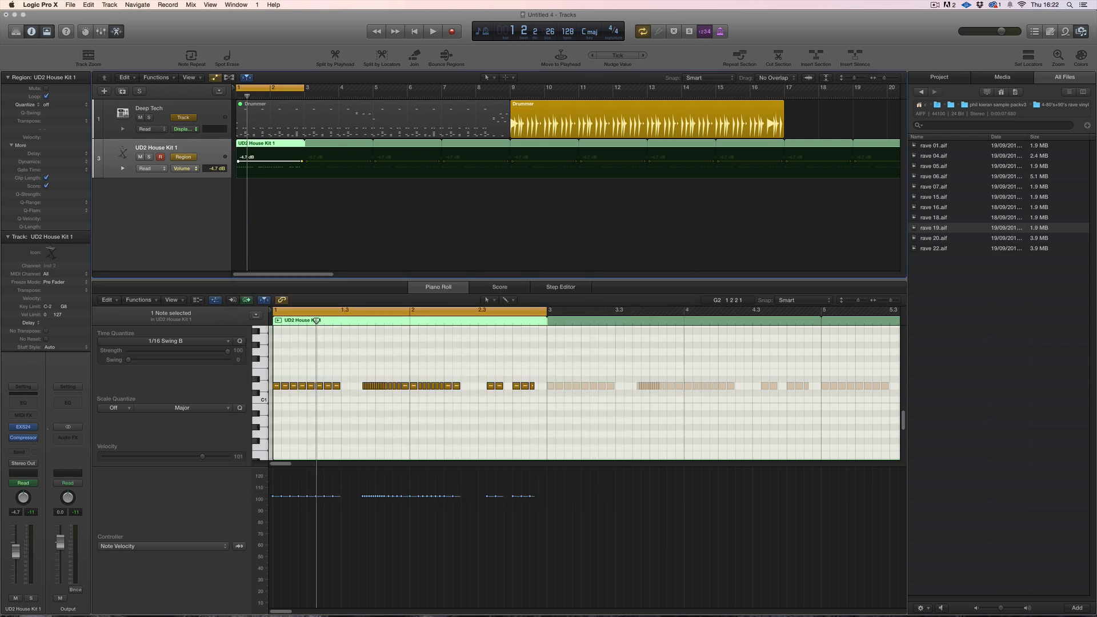
# Examine the Compressor slot's plug-in list, locating Invisible Limiter under Dynamics and checking the Audio Units manufacturers, and close it without a choice.
pyautogui.click(32, 439)
pyautogui.click(35, 440)
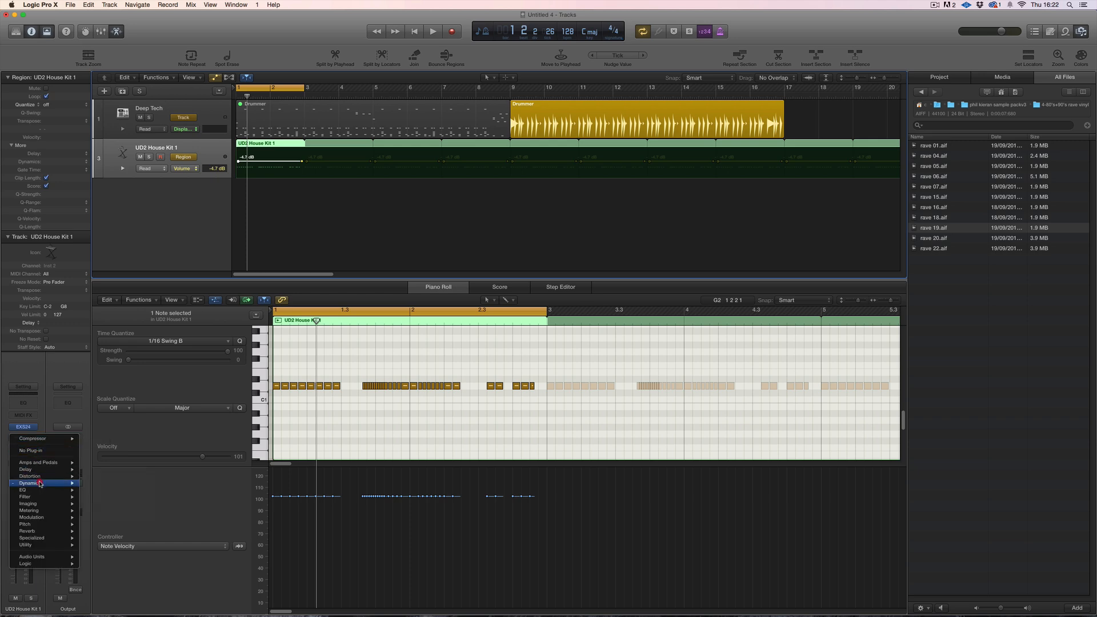
pyautogui.moveTo(59, 484)
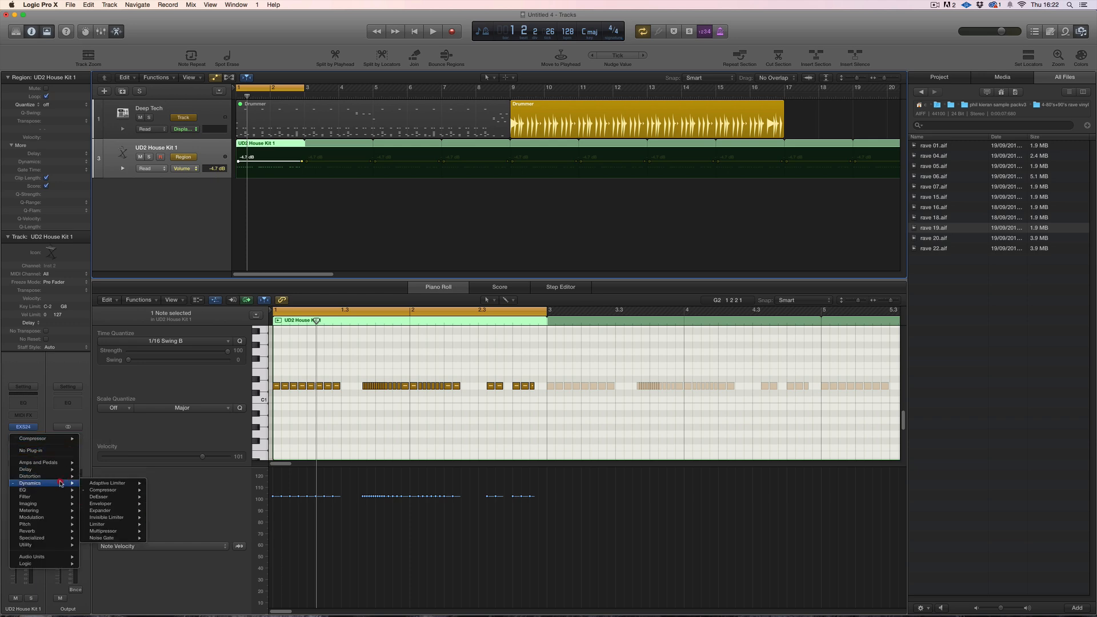
pyautogui.moveTo(137, 518)
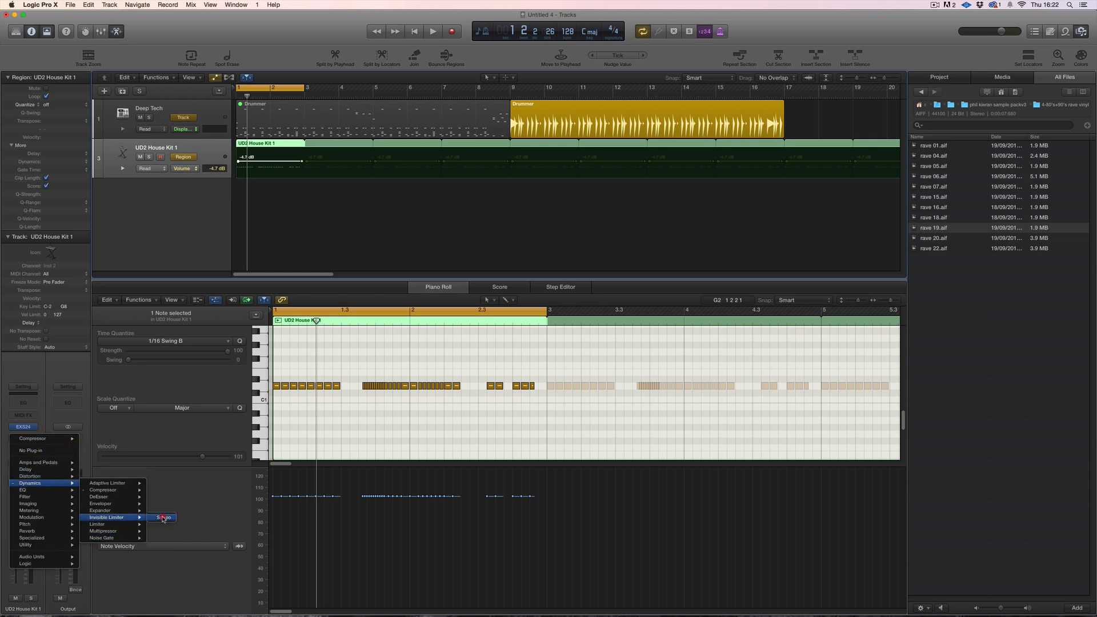
pyautogui.moveTo(52, 561)
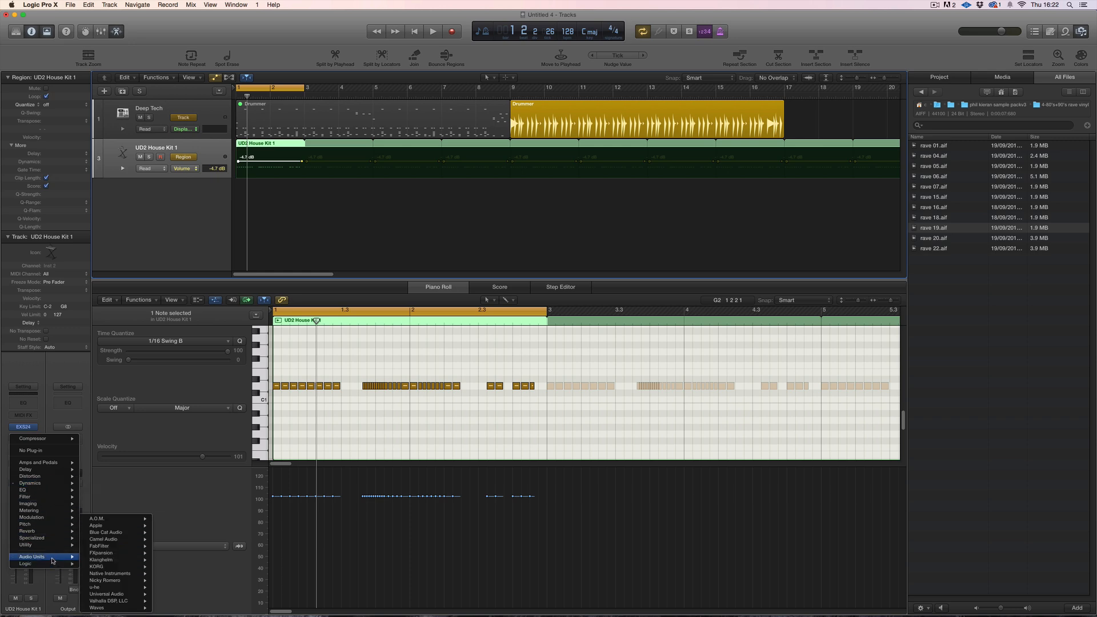
pyautogui.click(157, 478)
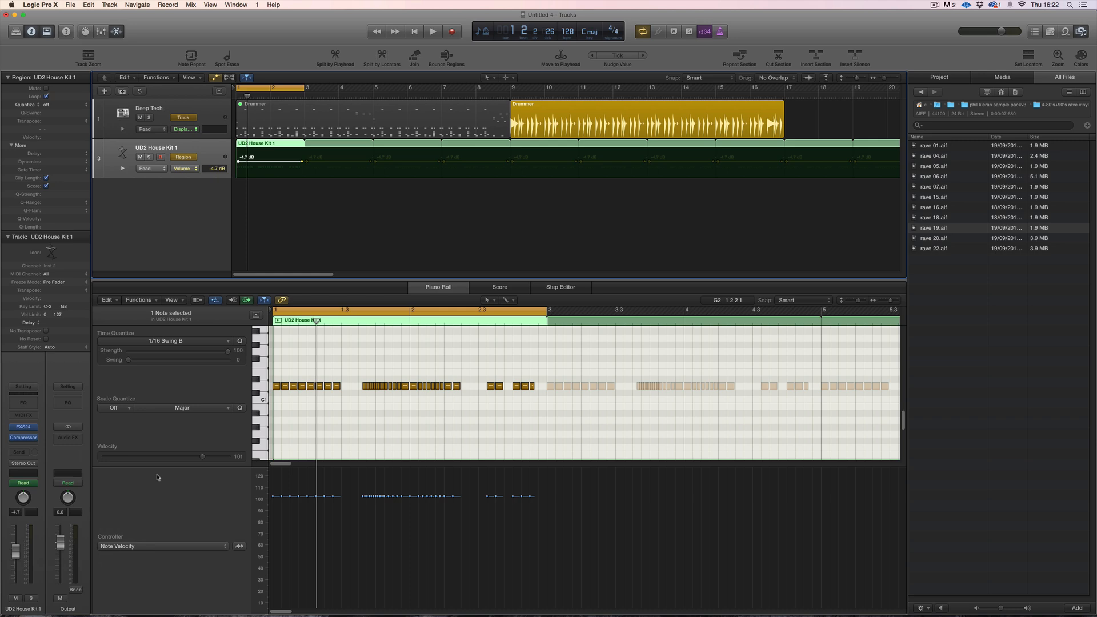
pyautogui.click(35, 442)
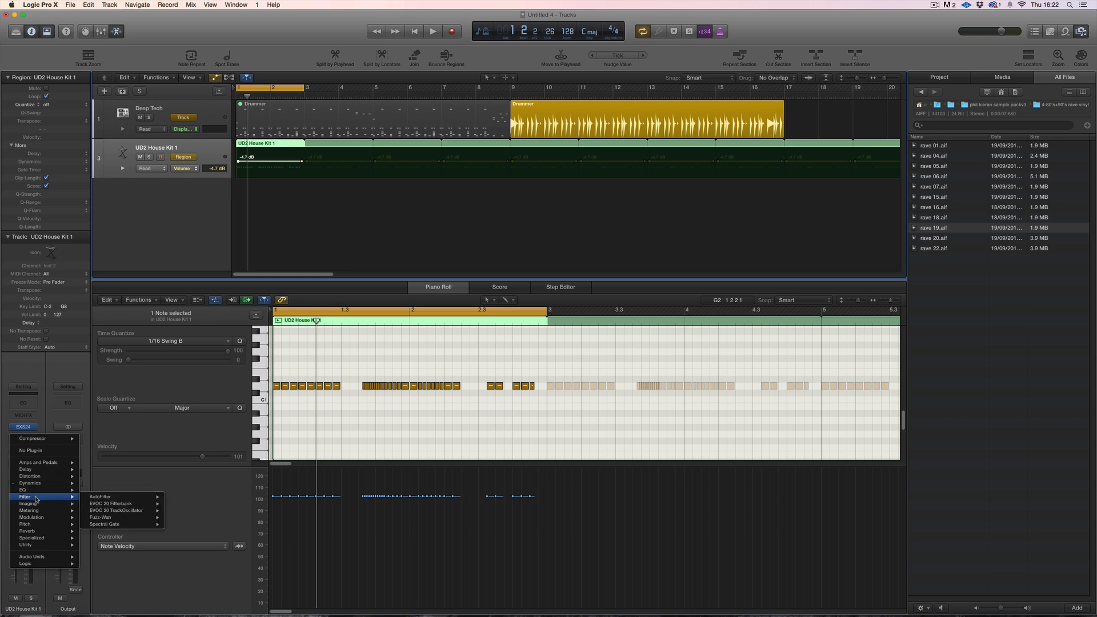
pyautogui.moveTo(42, 518)
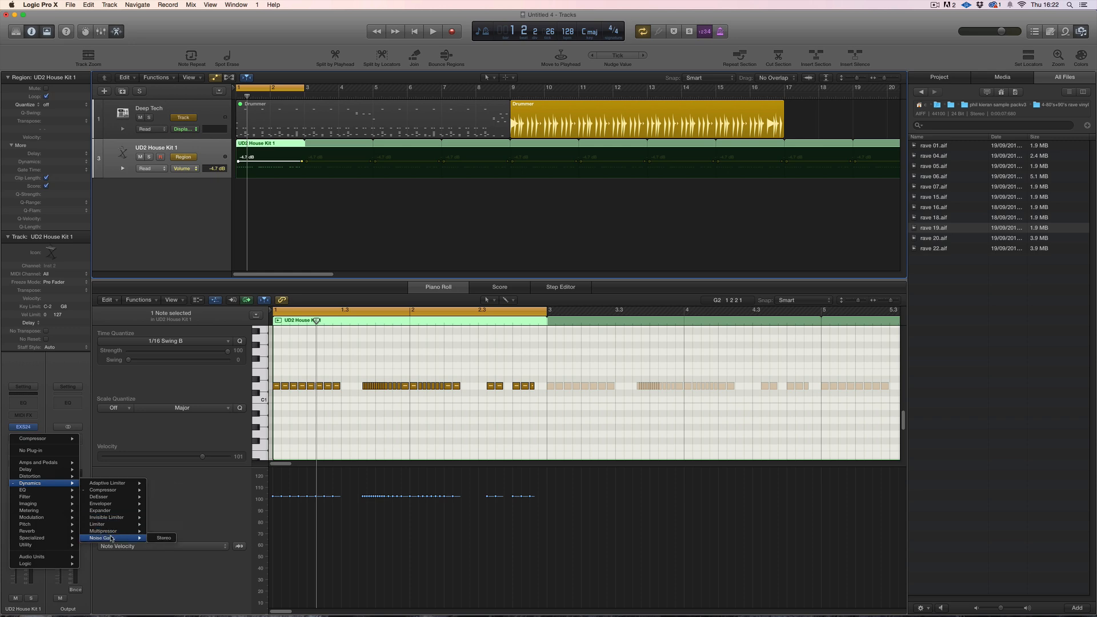
pyautogui.moveTo(117, 518)
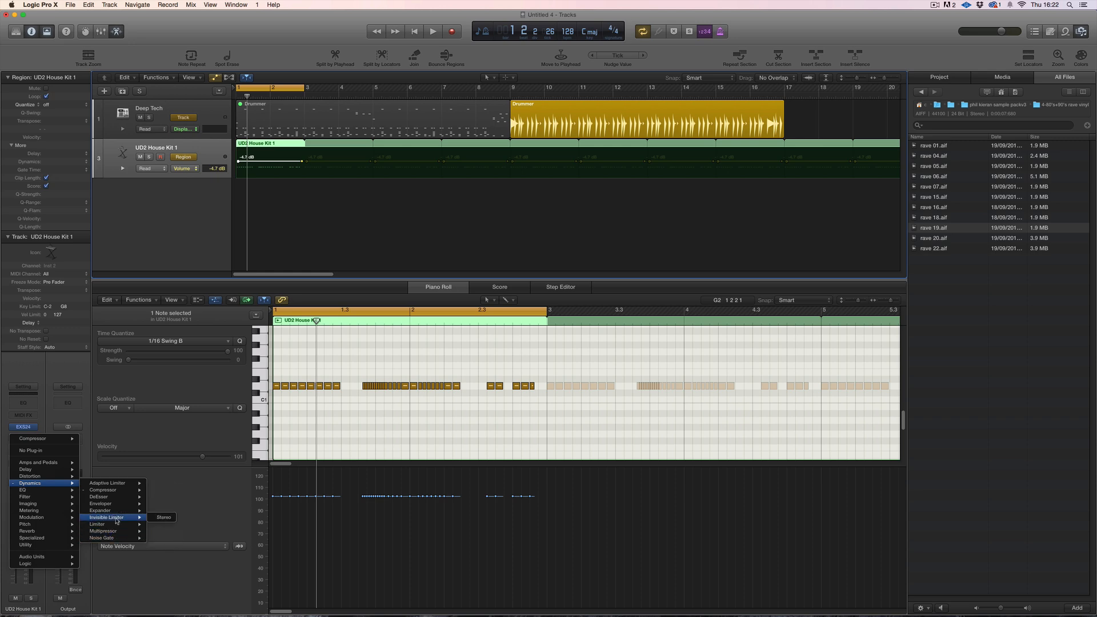
pyautogui.click(199, 510)
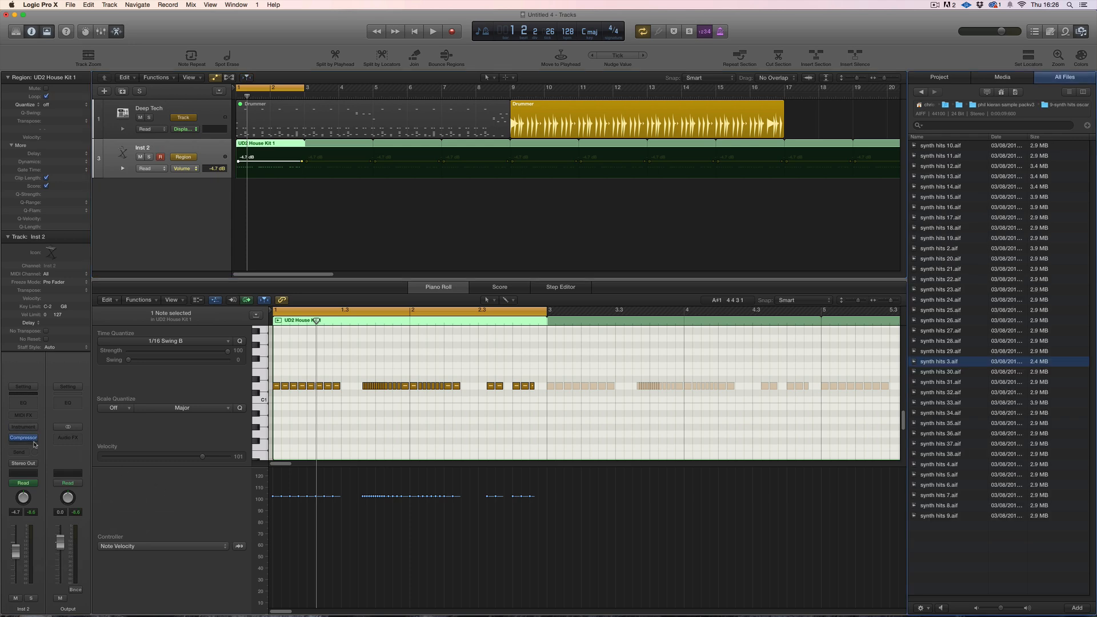
# Load a stereo Retro Synth as the instrument of the Inst 2 track and switch its oscillator to Table.
pyautogui.click(23, 427)
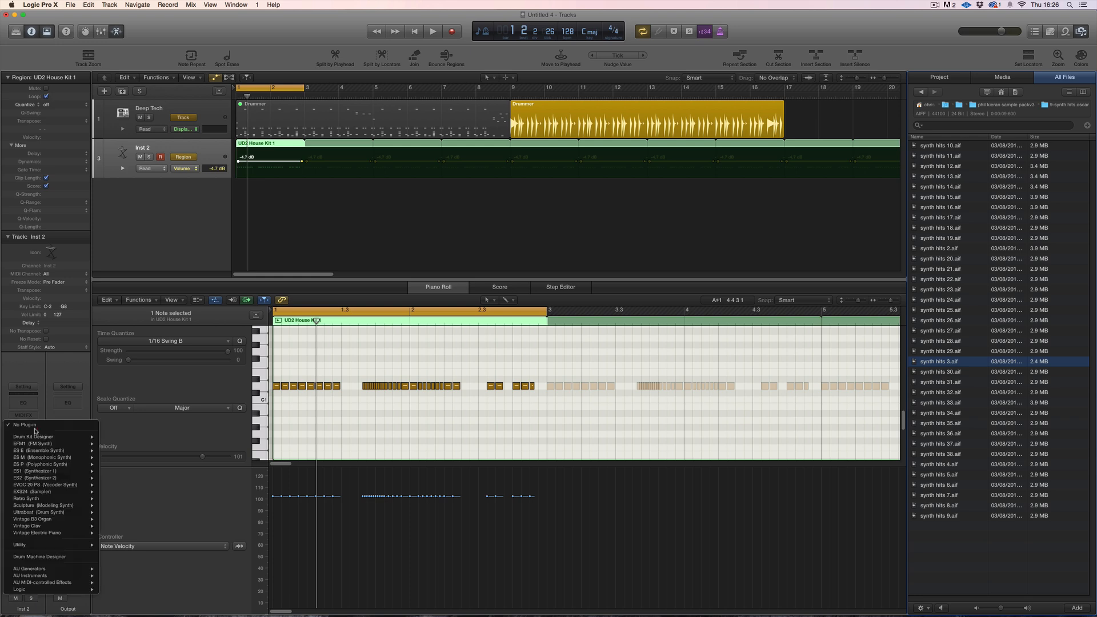
pyautogui.moveTo(44, 503)
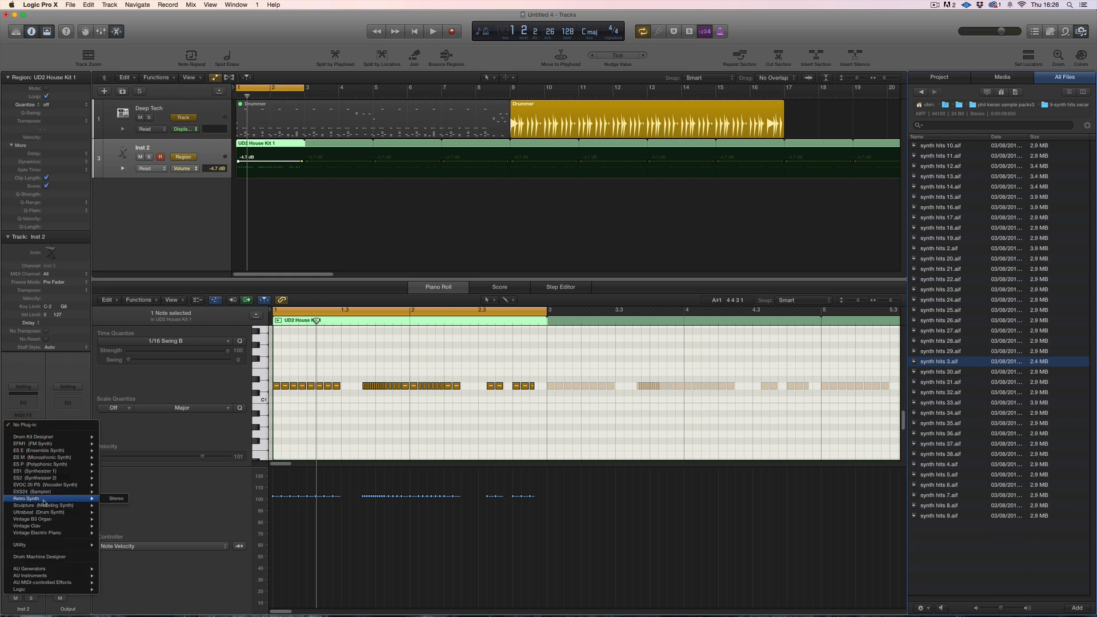
pyautogui.click(114, 501)
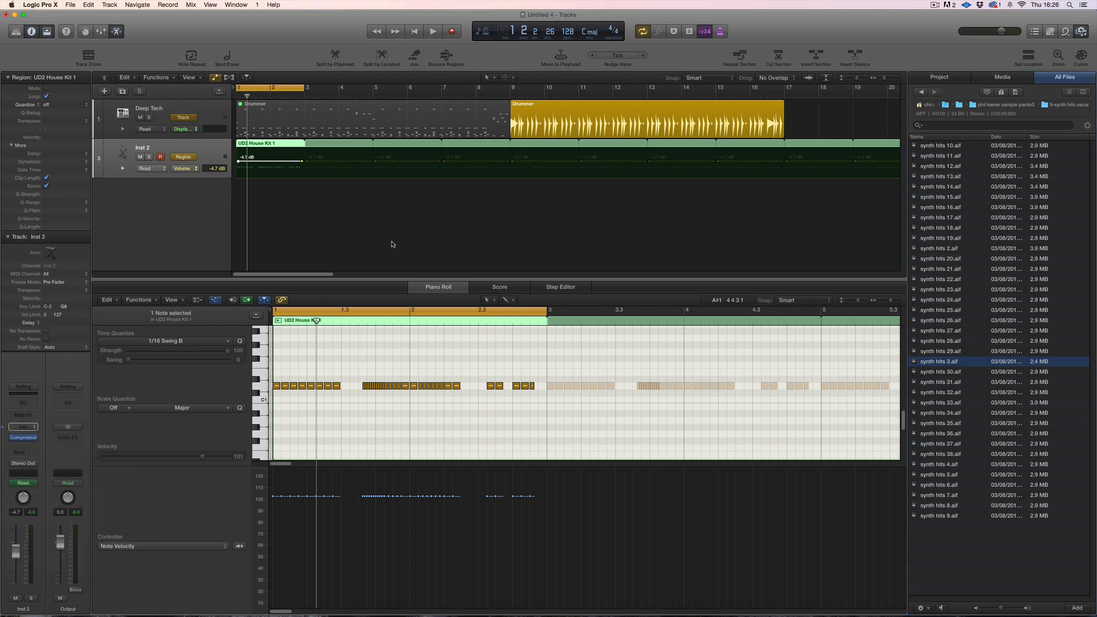
pyautogui.moveTo(355, 49); pyautogui.dragTo(573, 26)
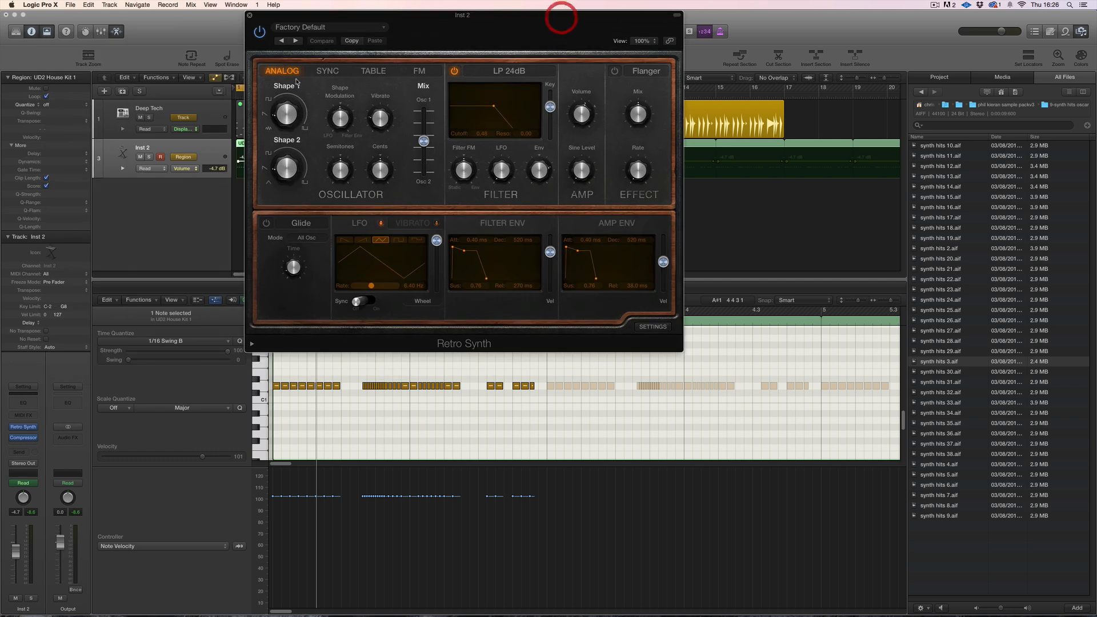
pyautogui.click(371, 70)
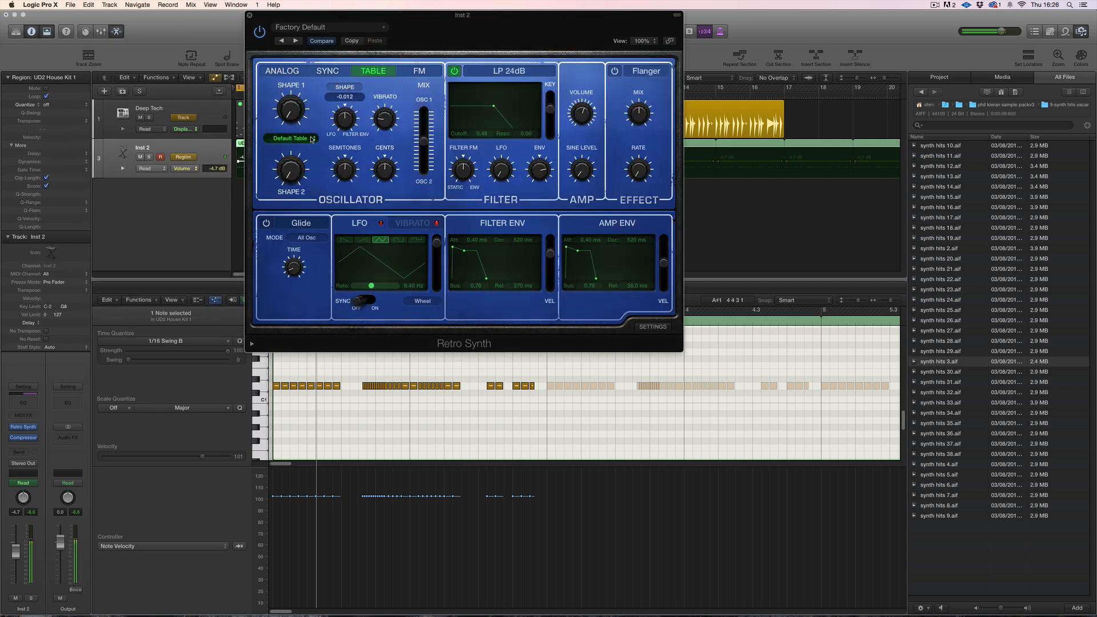
# Audition the FM Sweep and Morphing Harmonics wavetables while varying the Shape 1 control.
pyautogui.click(291, 138)
pyautogui.click(309, 181)
pyautogui.moveTo(292, 110)
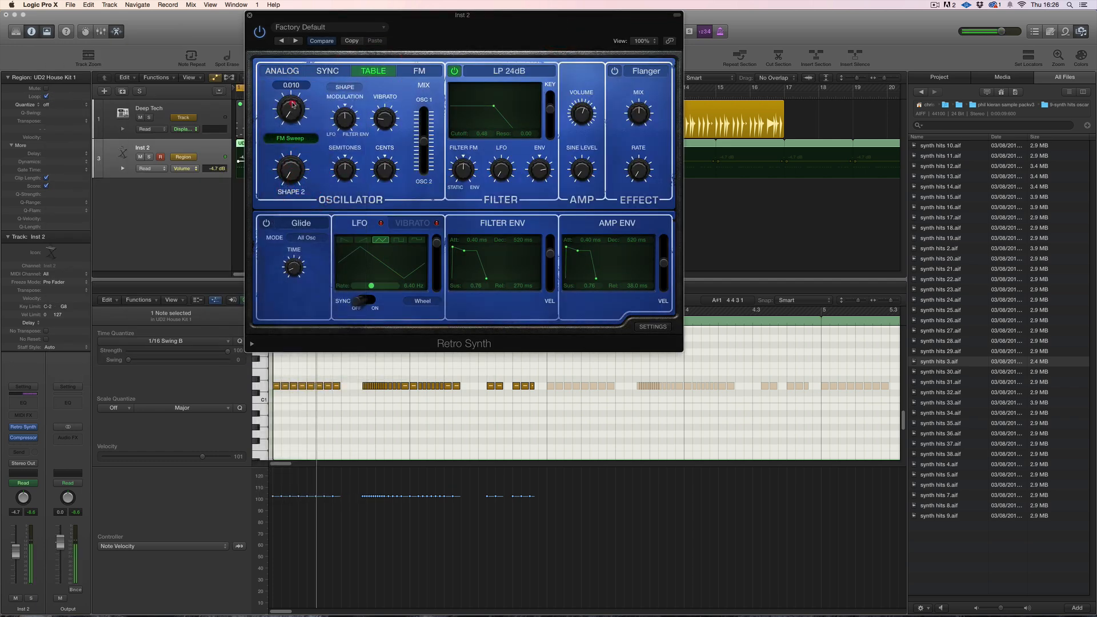
pyautogui.click(290, 138)
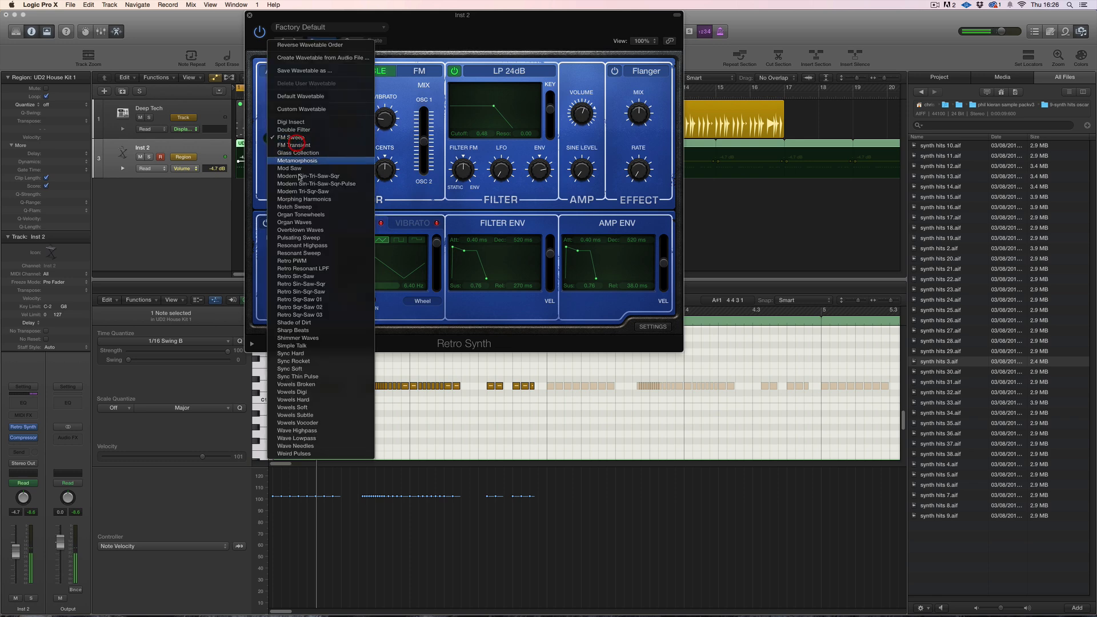
pyautogui.click(298, 202)
pyautogui.moveTo(293, 115); pyautogui.dragTo(294, 130)
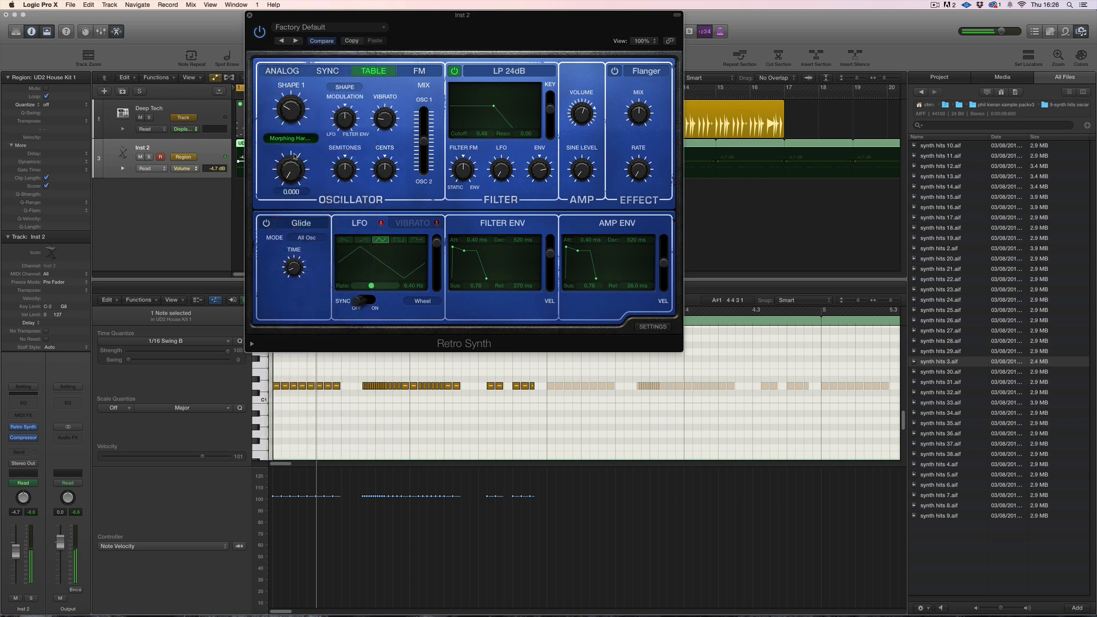
# Create a Retro Synth wavetable from the audio file Mono Wavetable CA 02.1.aif in the Desktop folder.
pyautogui.click(303, 139)
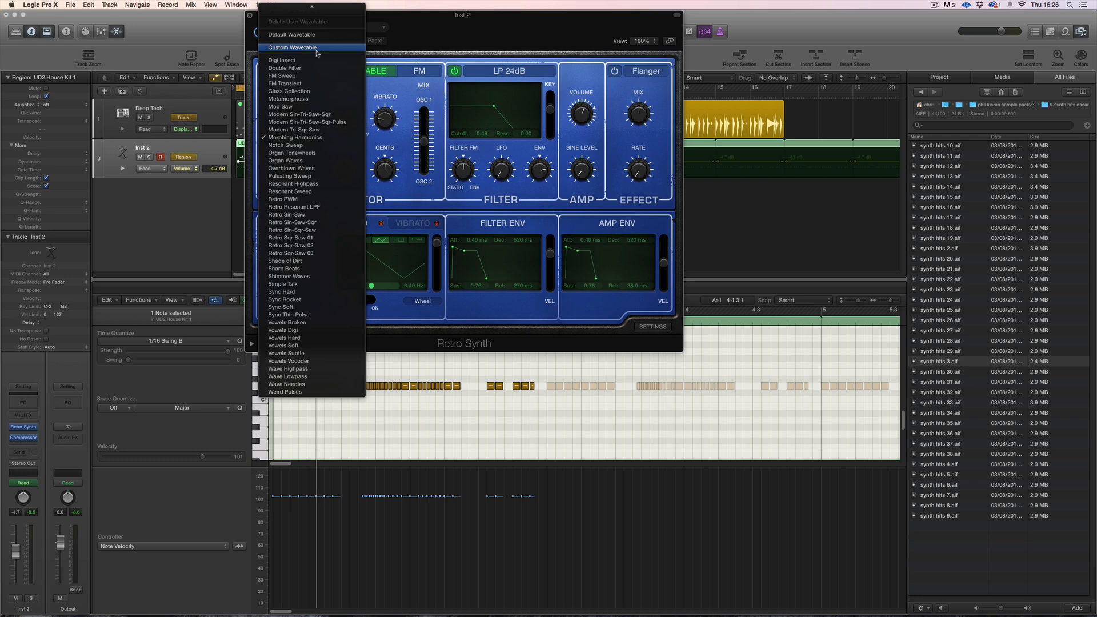
pyautogui.moveTo(311, 7)
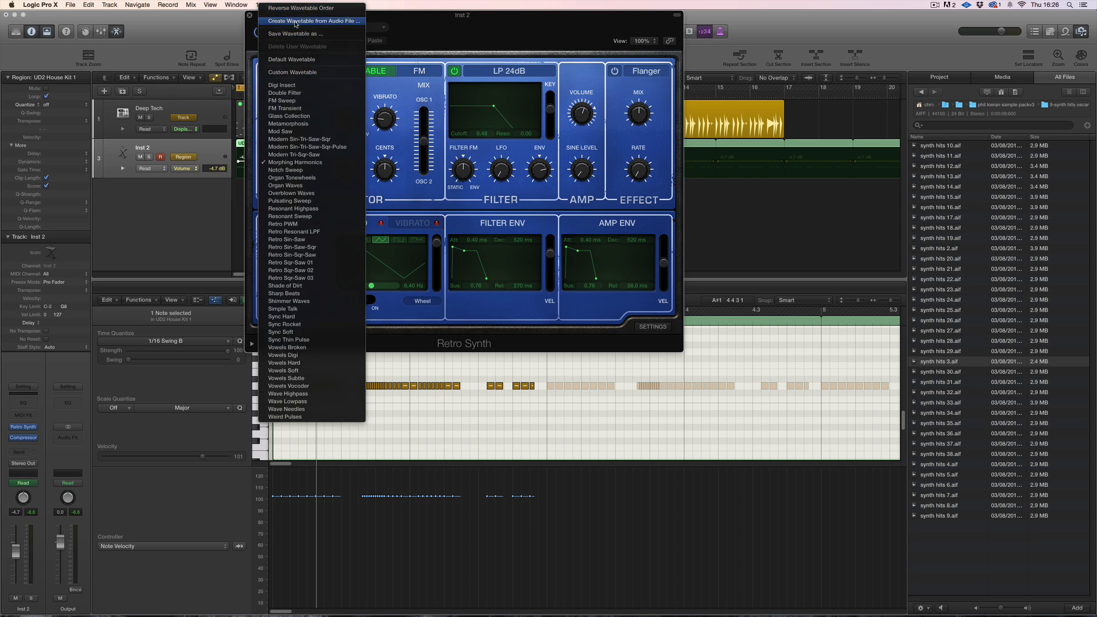
pyautogui.click(296, 22)
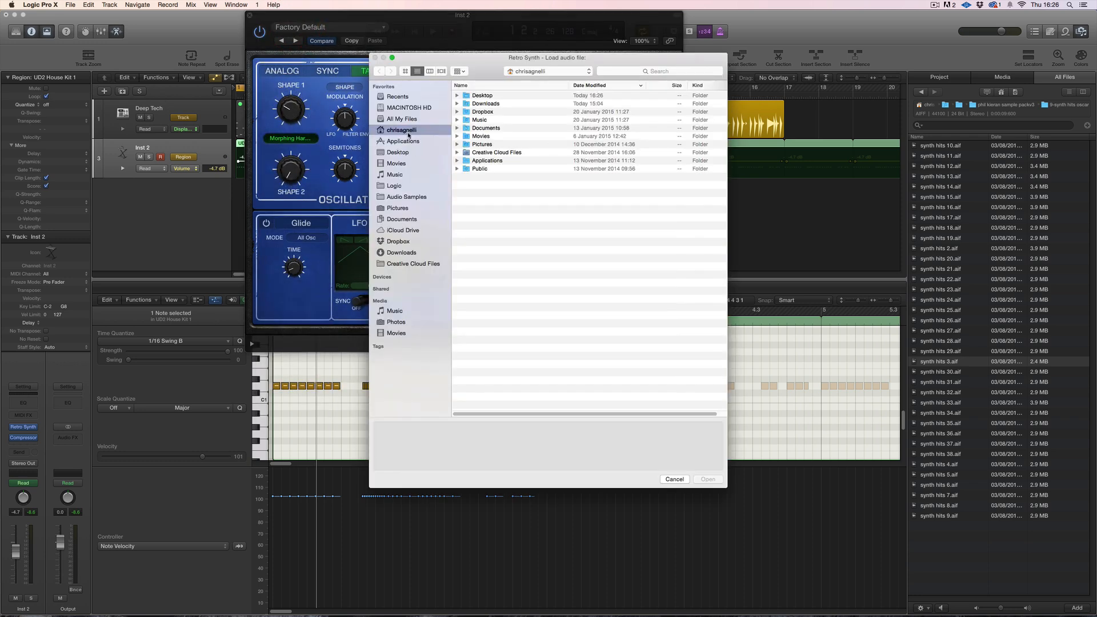
pyautogui.doubleClick(472, 96)
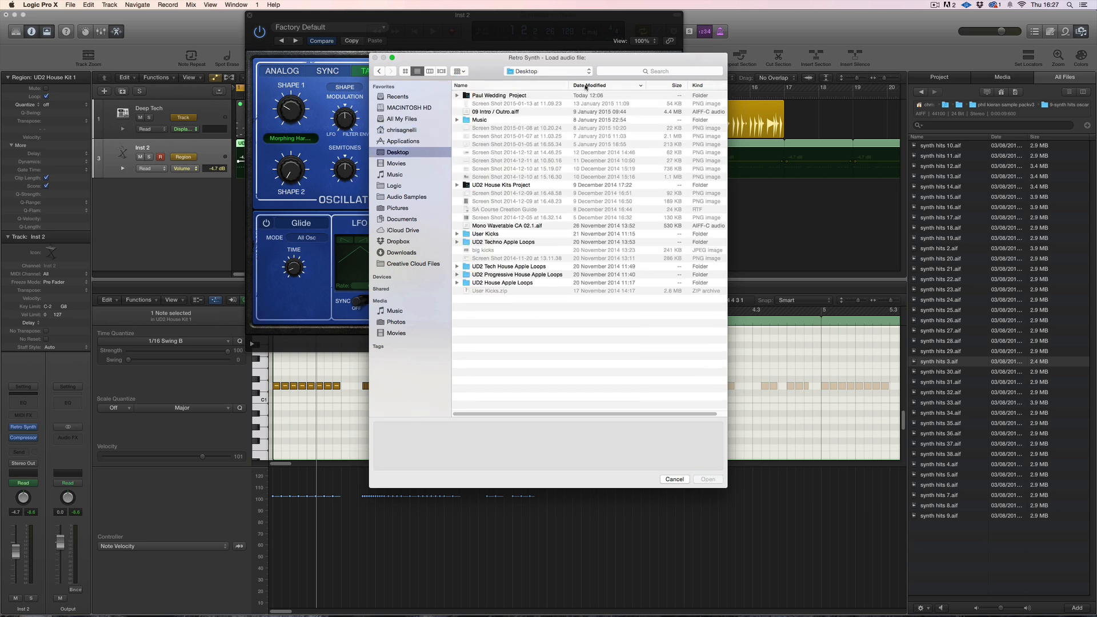
pyautogui.click(586, 86)
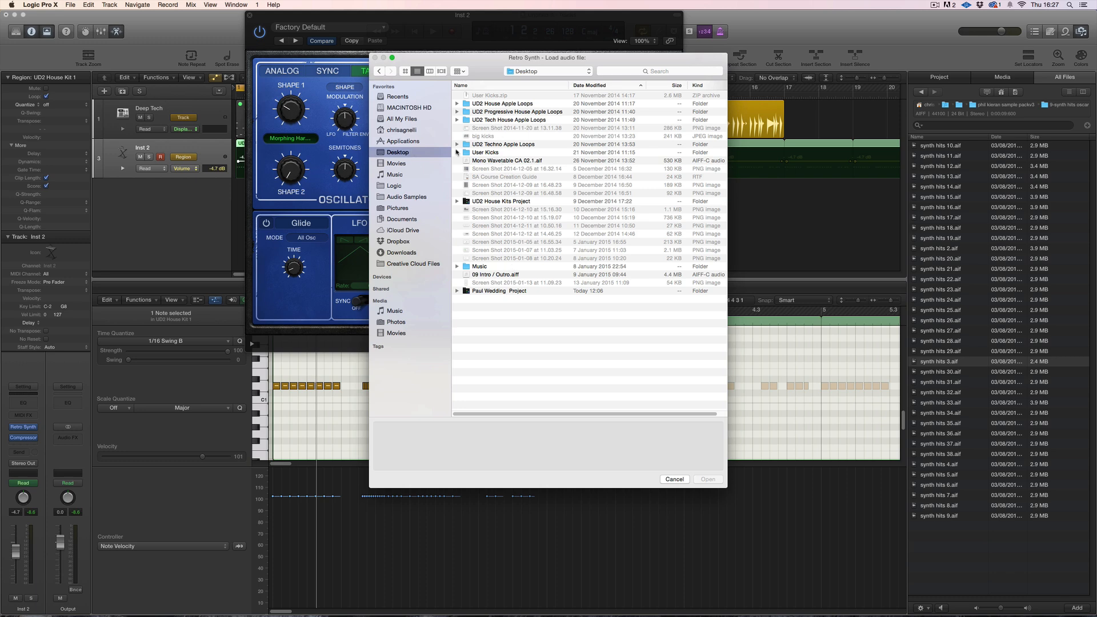
pyautogui.click(510, 162)
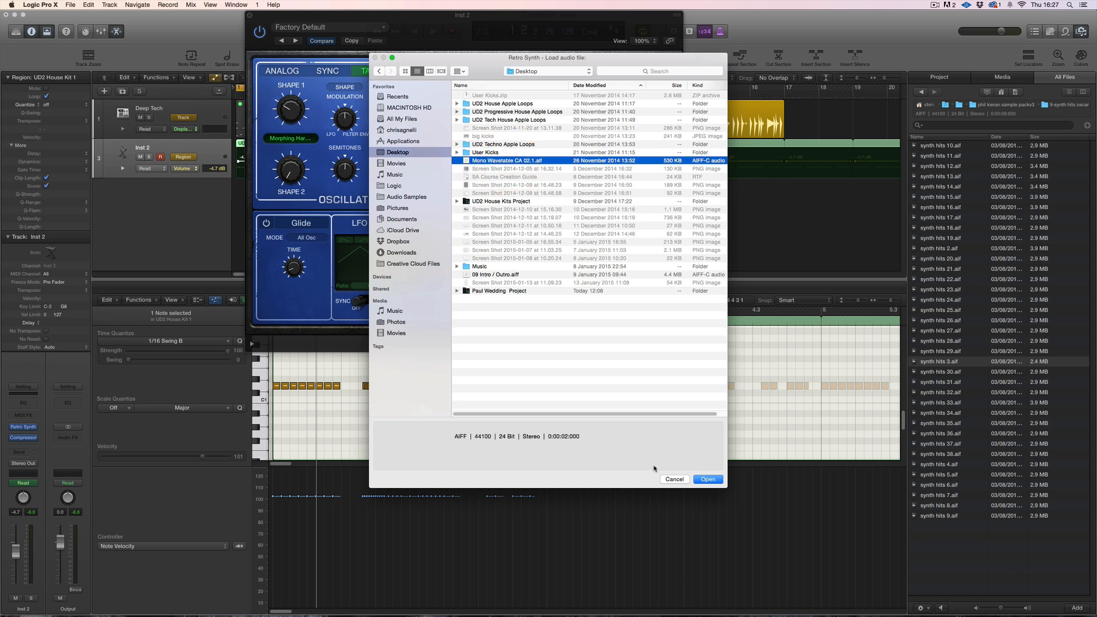
pyautogui.click(708, 481)
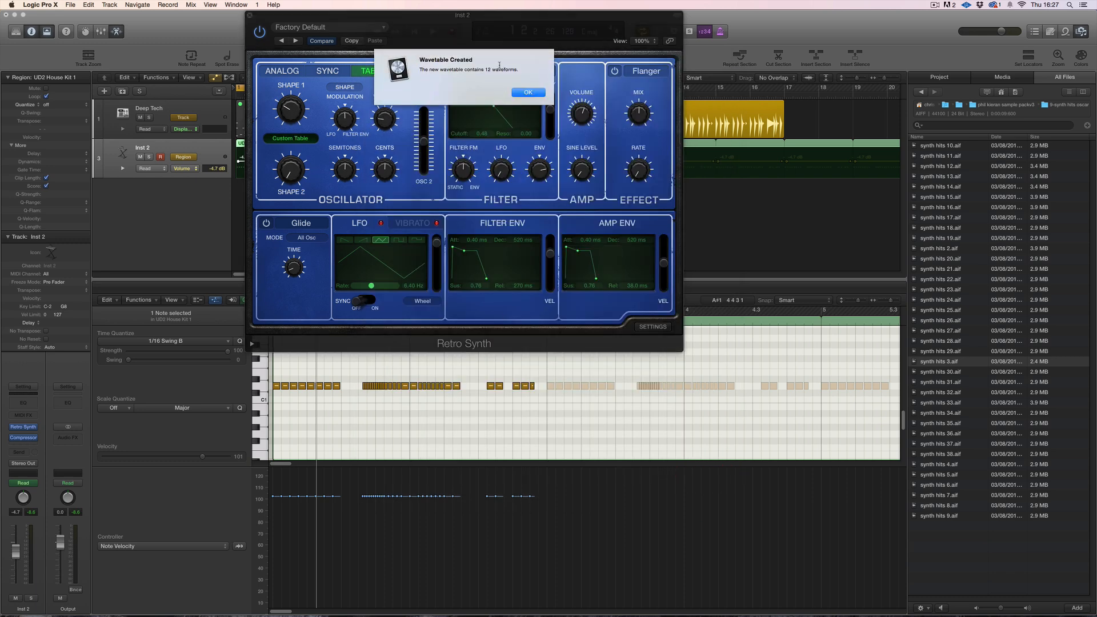
pyautogui.click(529, 92)
# Audition the custom wavetable with the filter switched off while sweeping Shape 1 and Shape 2.
pyautogui.moveTo(290, 114)
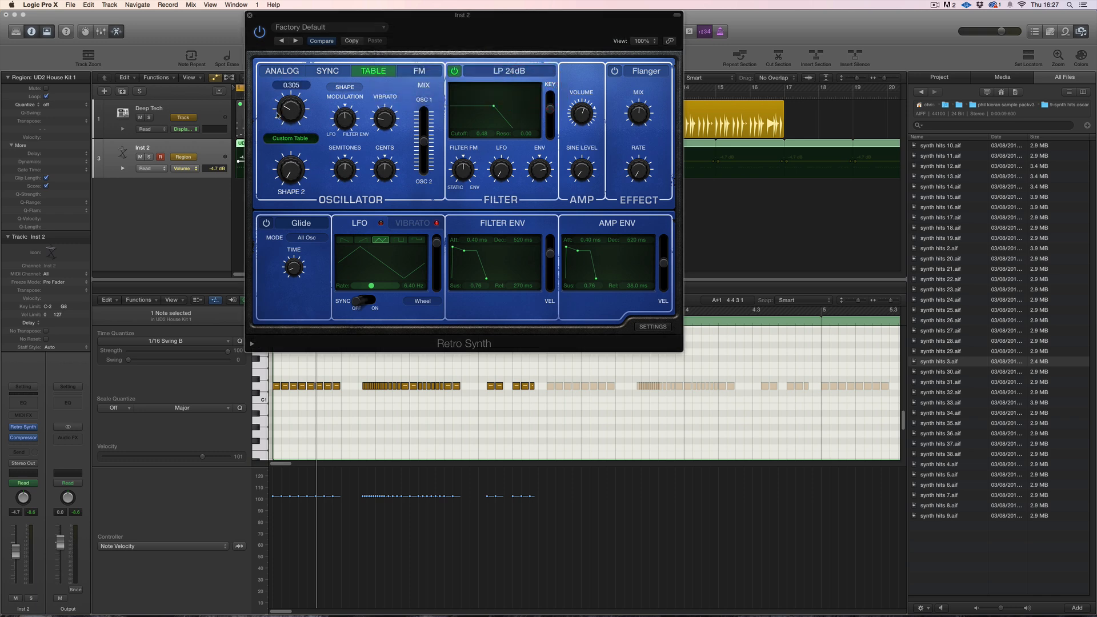
pyautogui.moveTo(290, 114); pyautogui.dragTo(302, 68)
pyautogui.click(453, 71)
pyautogui.click(299, 82)
pyautogui.click(348, 125)
pyautogui.moveTo(294, 121)
pyautogui.moveTo(294, 104); pyautogui.dragTo(294, 112)
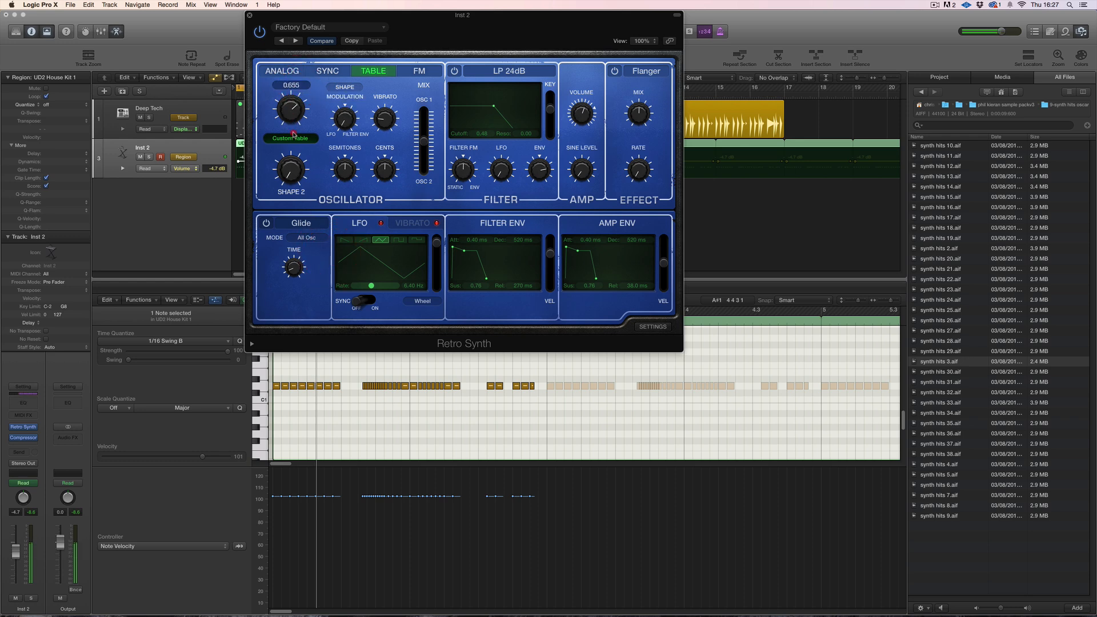
pyautogui.moveTo(292, 170); pyautogui.dragTo(290, 118)
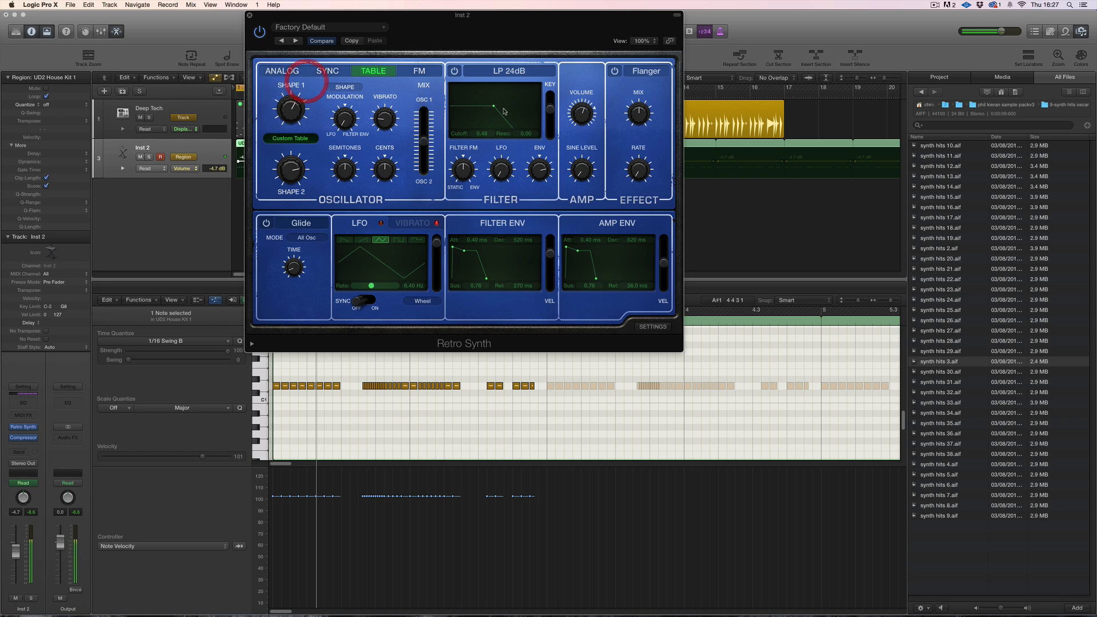
# Re-enable the filter with raised cutoff and resonance and an LFO amount of about 0.31, and raise Shape 1 to about 0.939.
pyautogui.moveTo(496, 97); pyautogui.dragTo(509, 89)
pyautogui.click(501, 149)
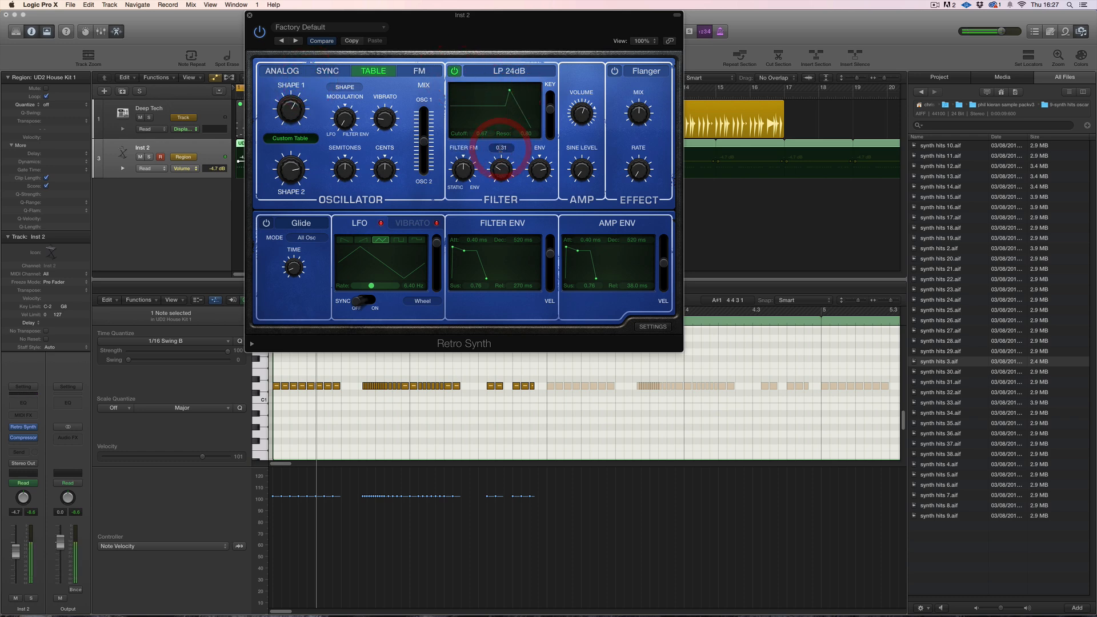
pyautogui.moveTo(282, 113); pyautogui.dragTo(291, 80)
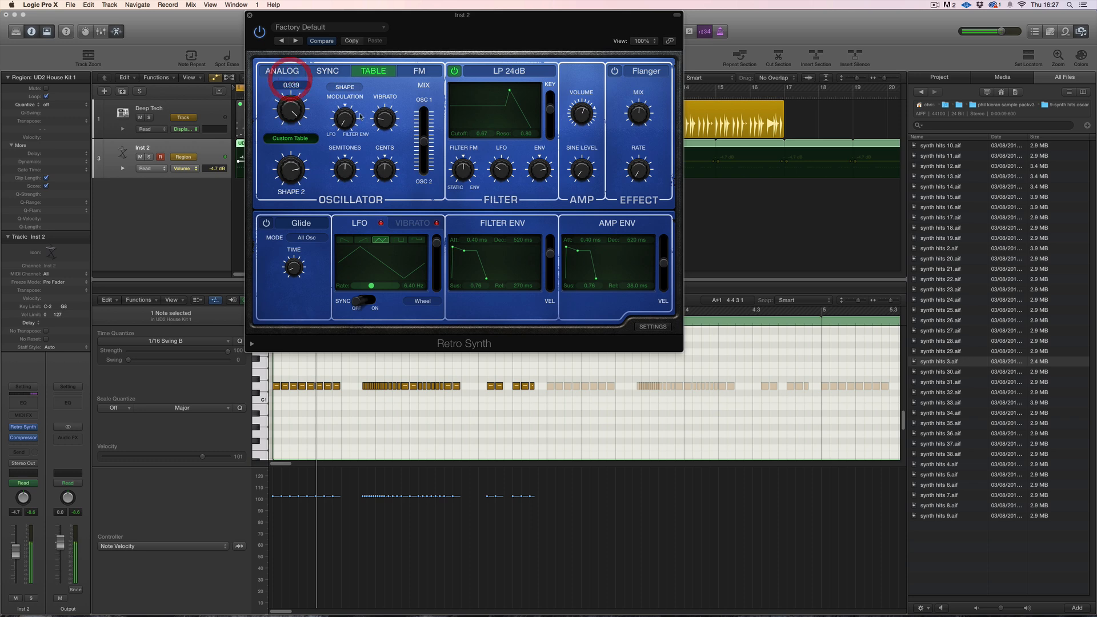
# Lower the filter's resonance slightly, change its type to BR 6dB, and bring Shape 1 down to about 0.795.
pyautogui.moveTo(509, 90); pyautogui.dragTo(510, 103)
pyautogui.click(509, 71)
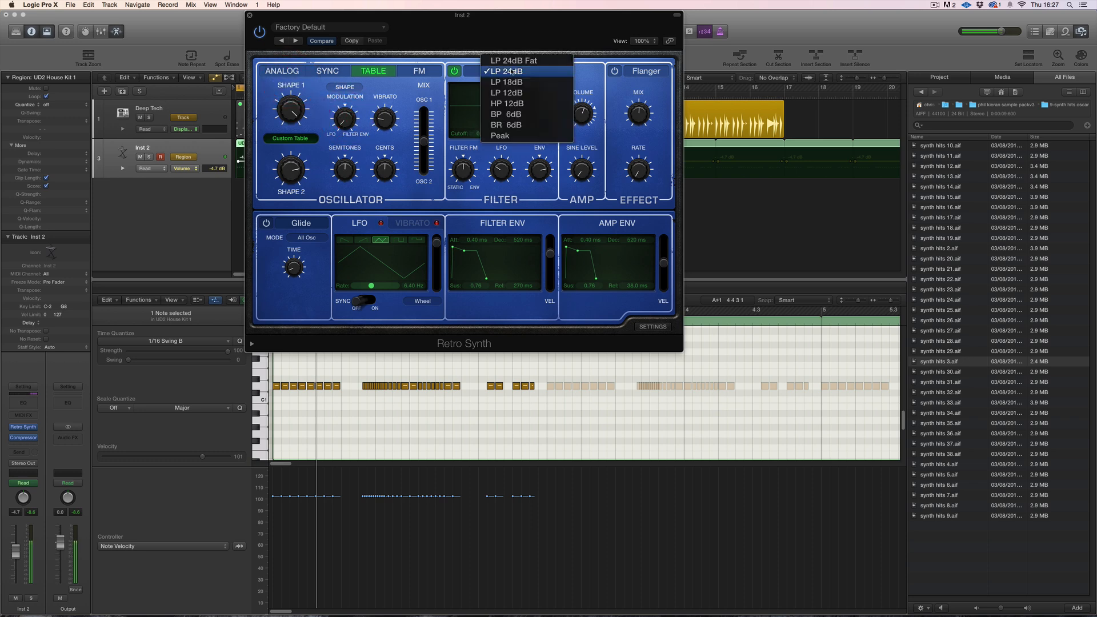
pyautogui.click(512, 125)
pyautogui.moveTo(294, 116); pyautogui.dragTo(297, 127)
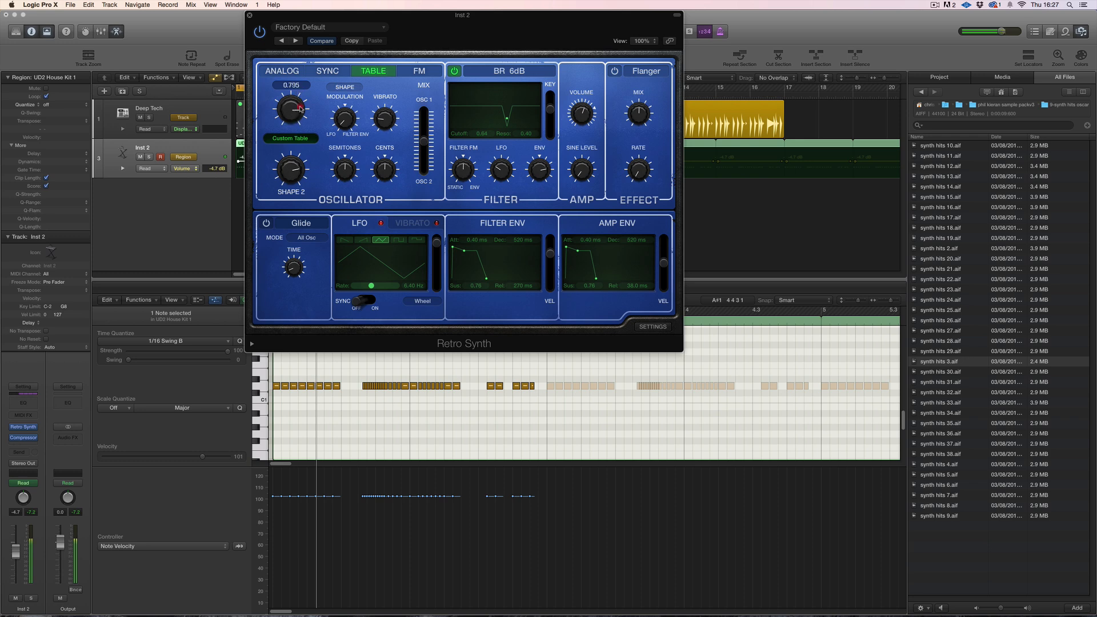
# Turn on LFO sync with a rate of 1/8 and sweep both oscillator shapes, leaving Shape 1 at about 0.919.
pyautogui.click(368, 301)
pyautogui.moveTo(382, 293); pyautogui.dragTo(369, 266)
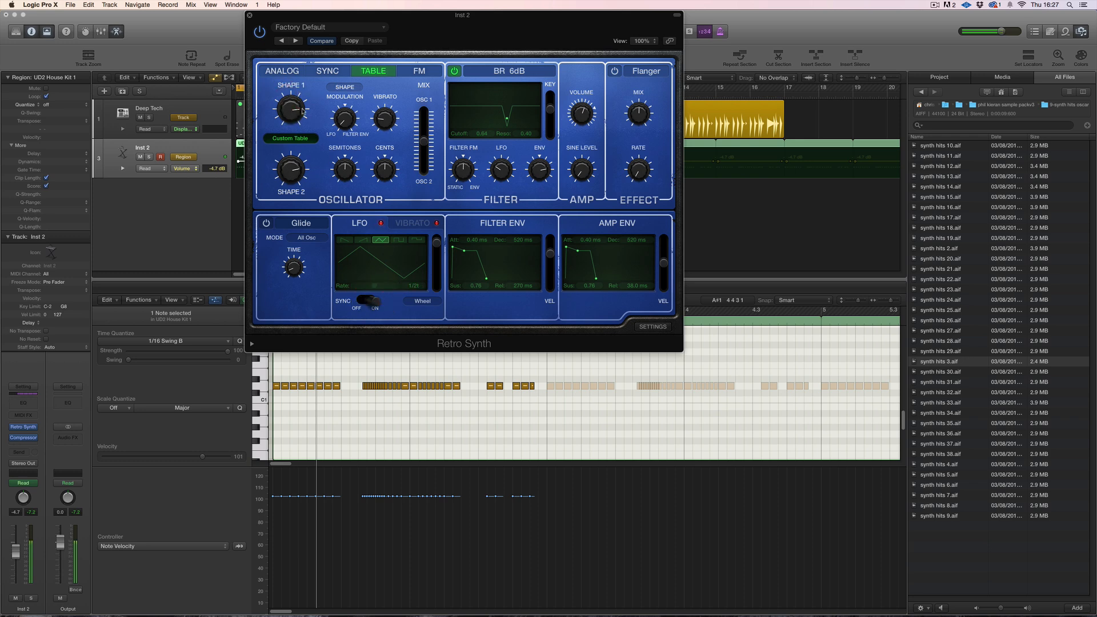
pyautogui.moveTo(290, 169); pyautogui.dragTo(287, 230)
pyautogui.moveTo(291, 103); pyautogui.dragTo(295, 47)
pyautogui.click(380, 291)
pyautogui.moveTo(382, 289); pyautogui.dragTo(386, 291)
pyautogui.moveTo(298, 131); pyautogui.dragTo(289, 56)
pyautogui.moveTo(292, 173); pyautogui.dragTo(291, 85)
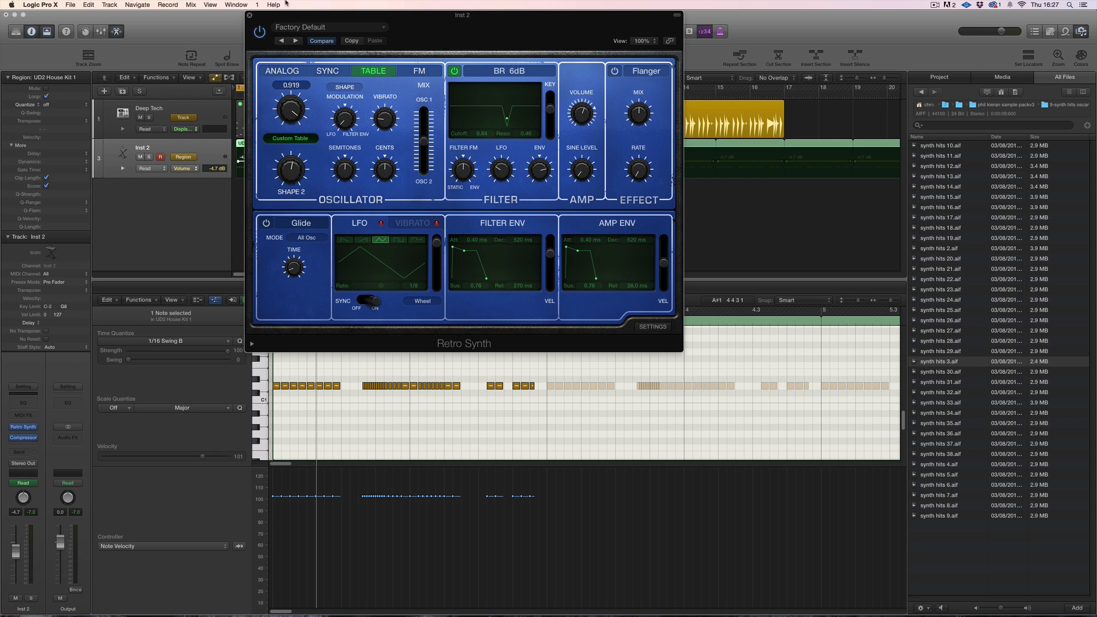
# Switch the oscillator's modulation target from Shape to Formant, vary Shape 1, and close the Retro Synth window.
pyautogui.click(348, 87)
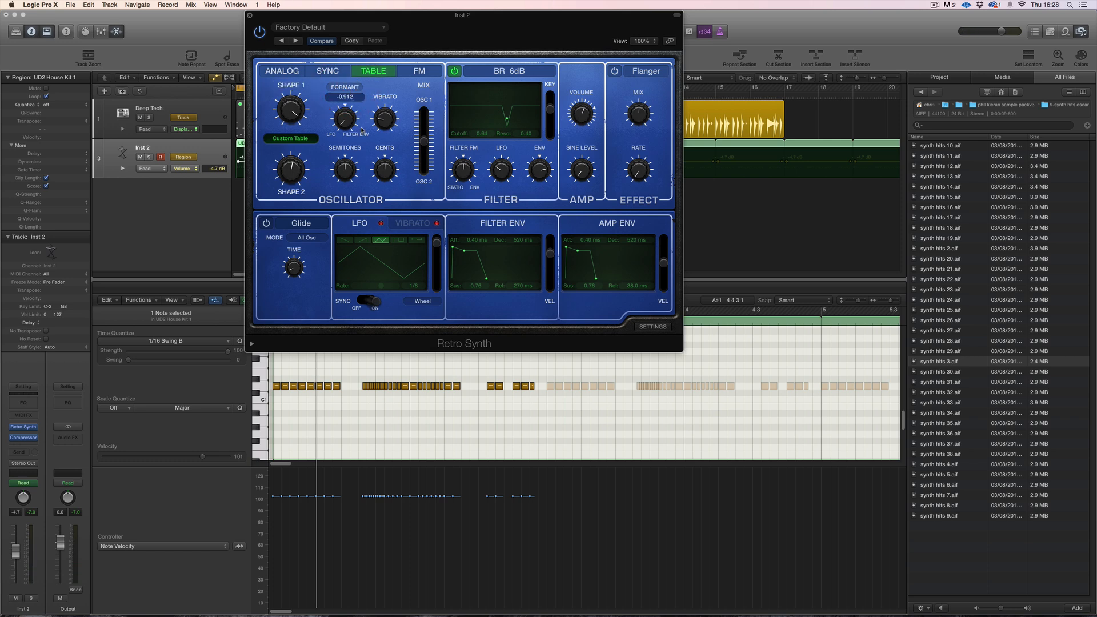
pyautogui.moveTo(291, 106)
pyautogui.mouseDown()
pyautogui.moveTo(289, 124)
pyautogui.moveTo(291, 92)
pyautogui.moveTo(292, 139)
pyautogui.moveTo(294, 85)
pyautogui.mouseUp()
pyautogui.click(249, 15)
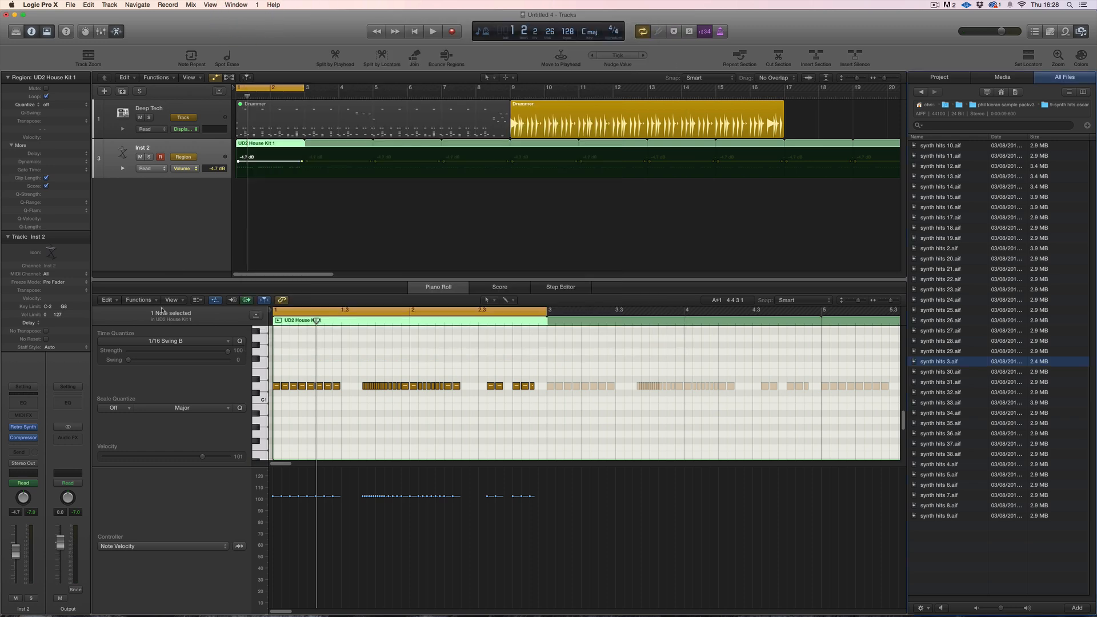
# Replace Retro Synth with a stereo EXS24 sampler on the second track and load the factory Mellotron instrument.
pyautogui.click(32, 427)
pyautogui.moveTo(59, 506)
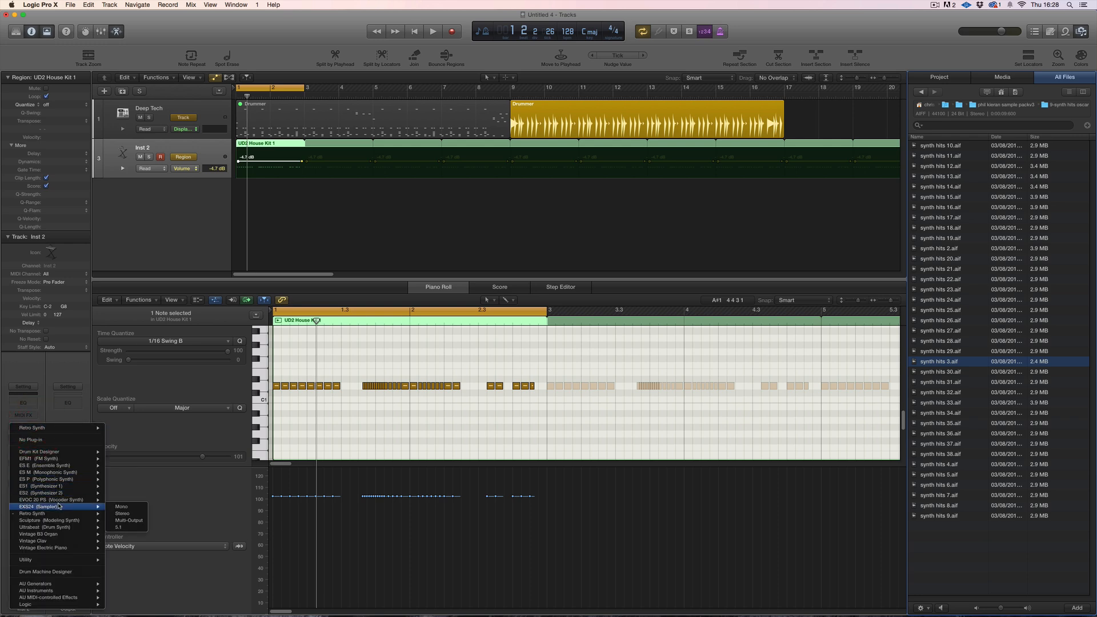
pyautogui.click(128, 514)
pyautogui.click(221, 76)
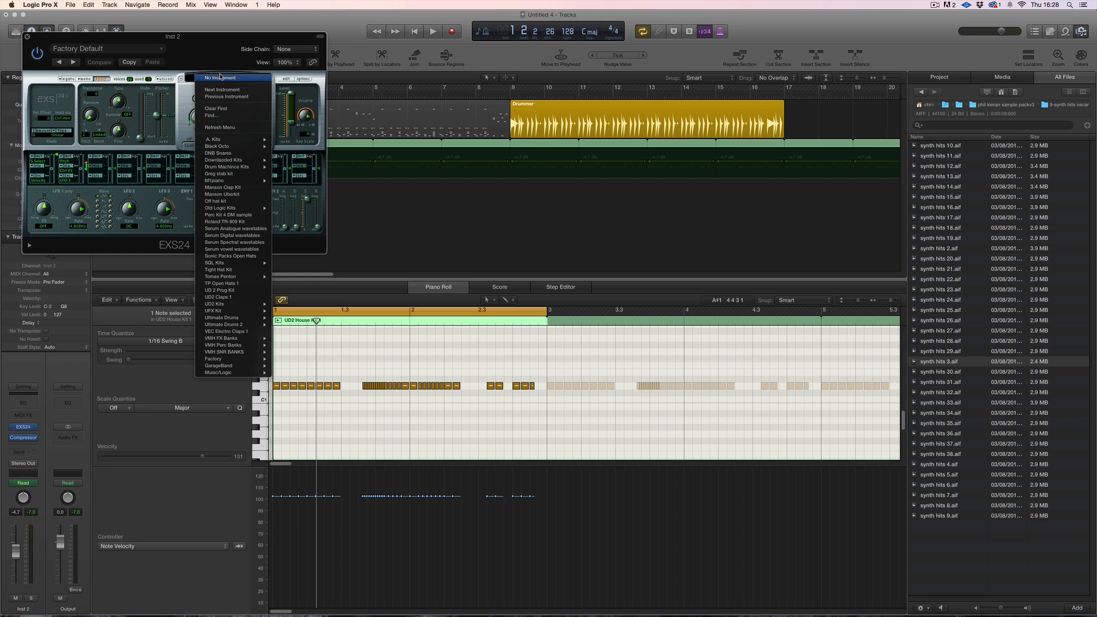
pyautogui.moveTo(234, 359)
pyautogui.moveTo(320, 438)
pyautogui.click(361, 436)
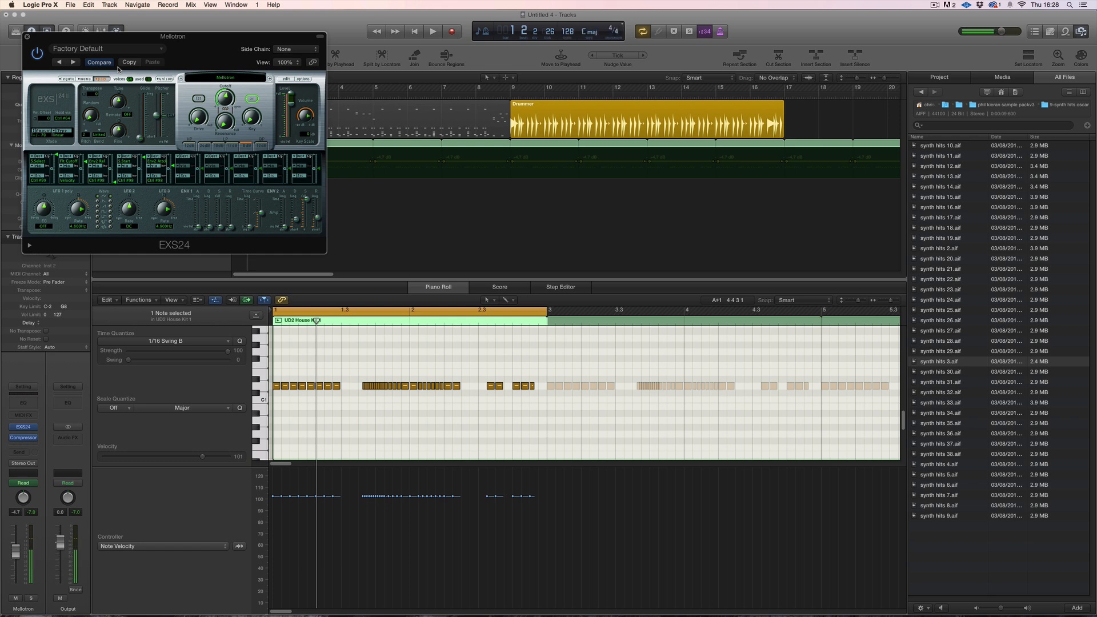
pyautogui.moveTo(109, 37); pyautogui.dragTo(472, 16)
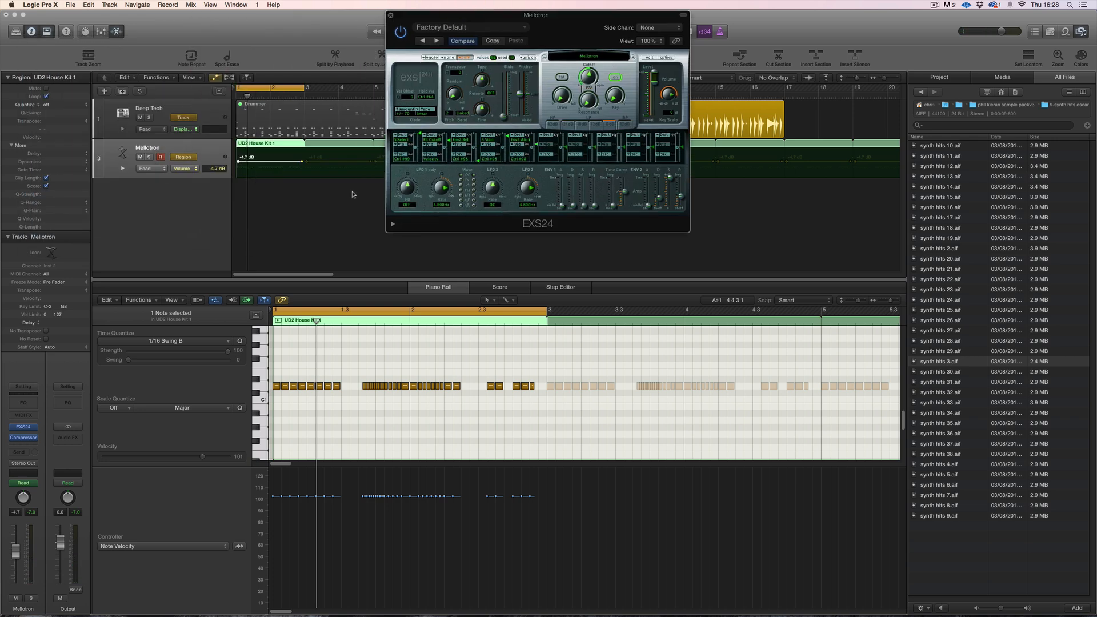
# Open the Library, look through the factory Mellotron instruments and legacy channel strip settings, and close the EXS24 window.
pyautogui.click(17, 33)
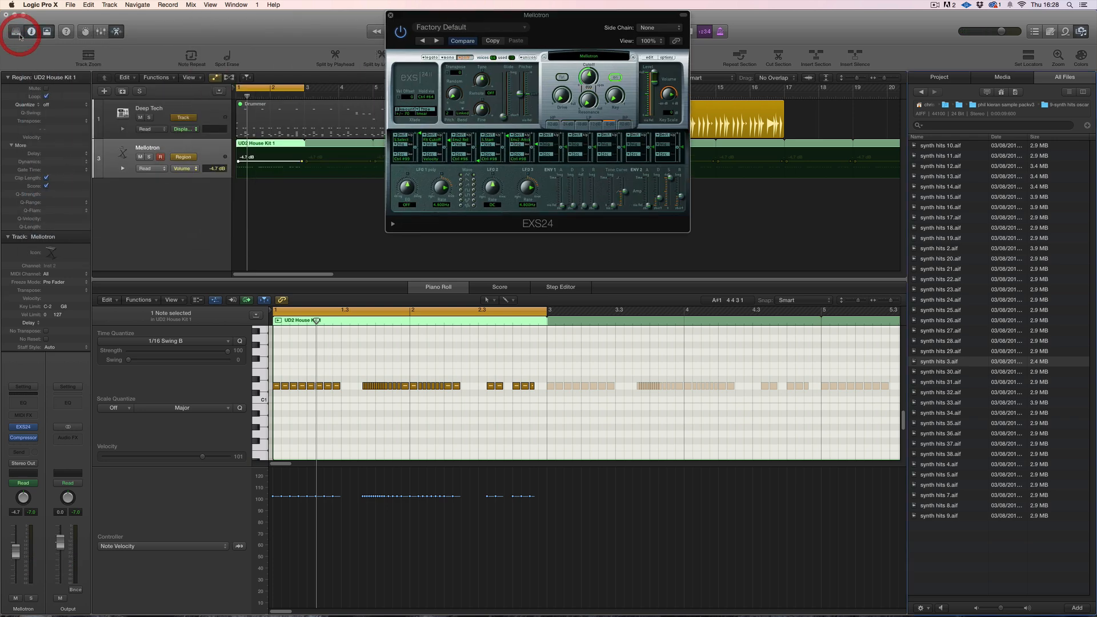
pyautogui.click(44, 340)
pyautogui.click(45, 362)
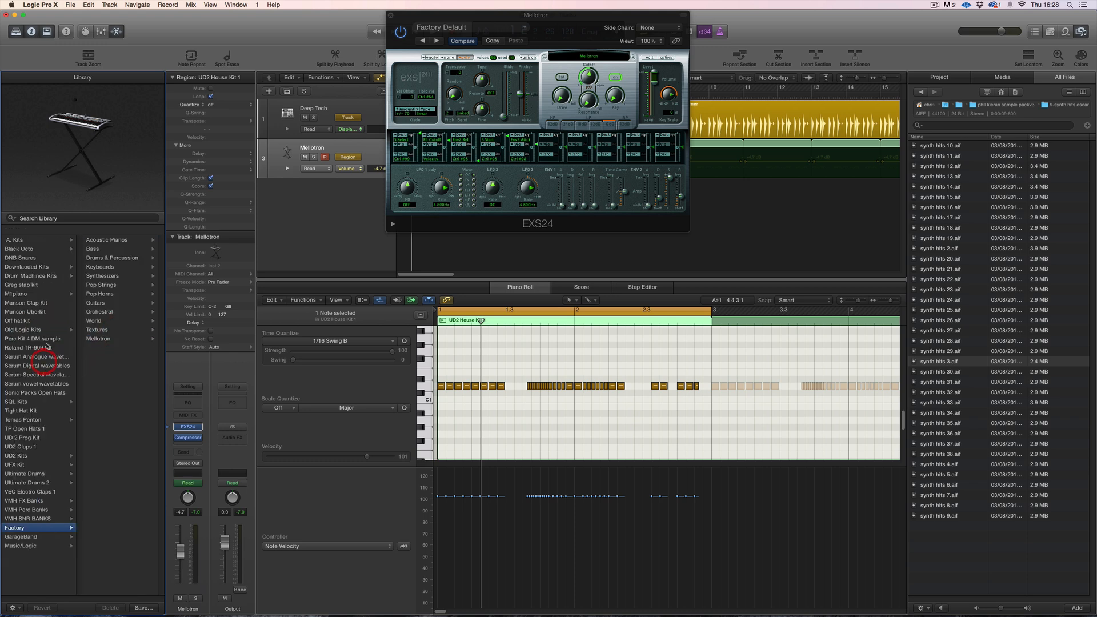
pyautogui.click(102, 342)
pyautogui.click(106, 241)
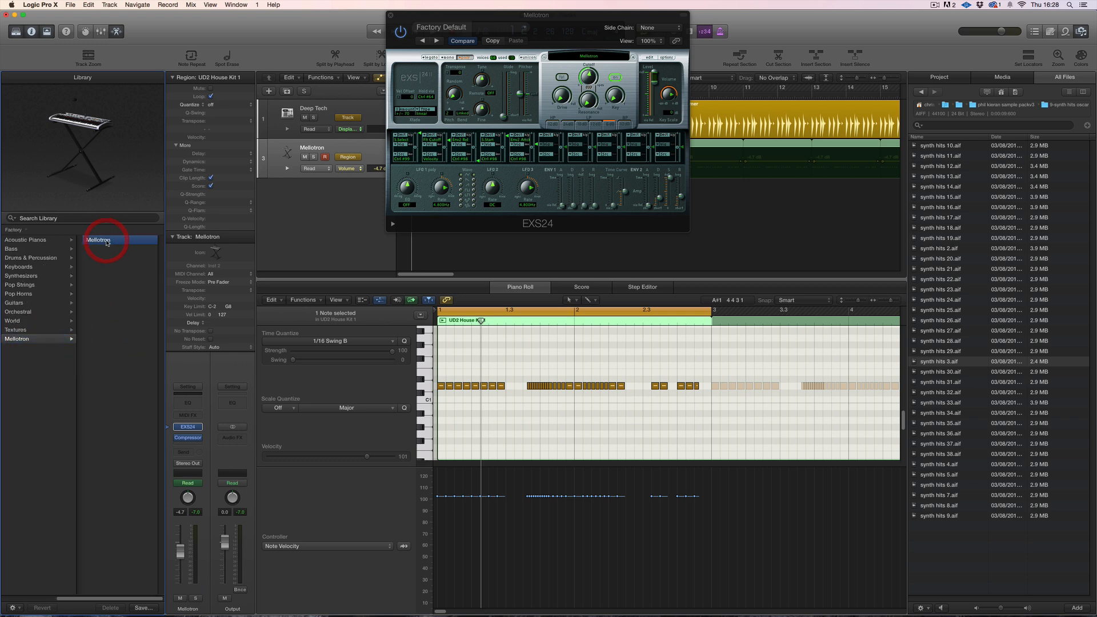
pyautogui.click(107, 242)
pyautogui.click(188, 388)
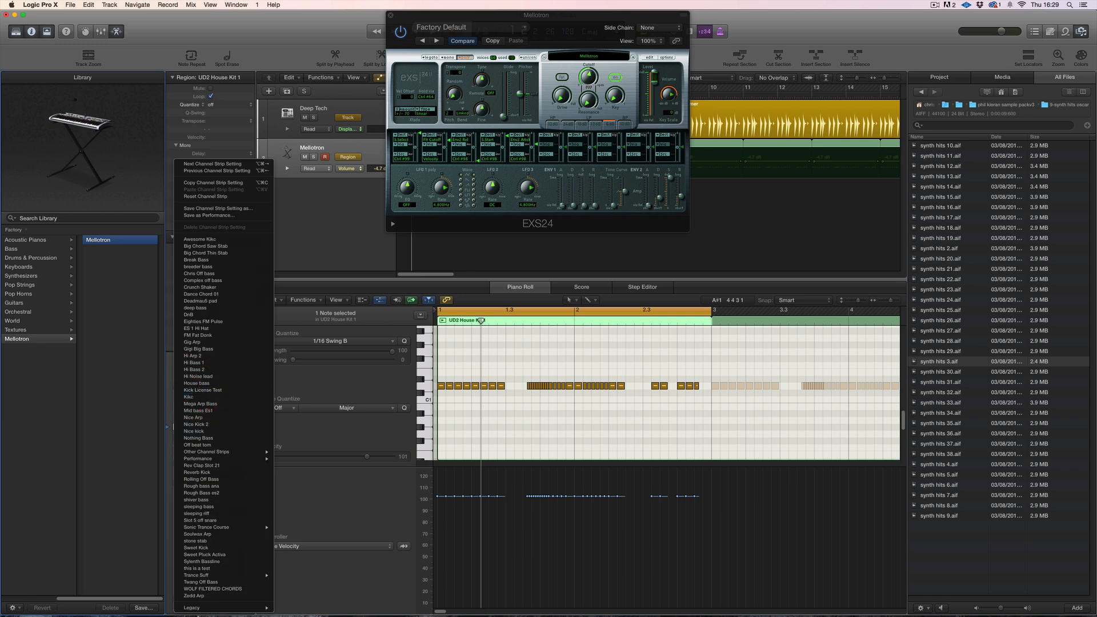
pyautogui.moveTo(225, 609)
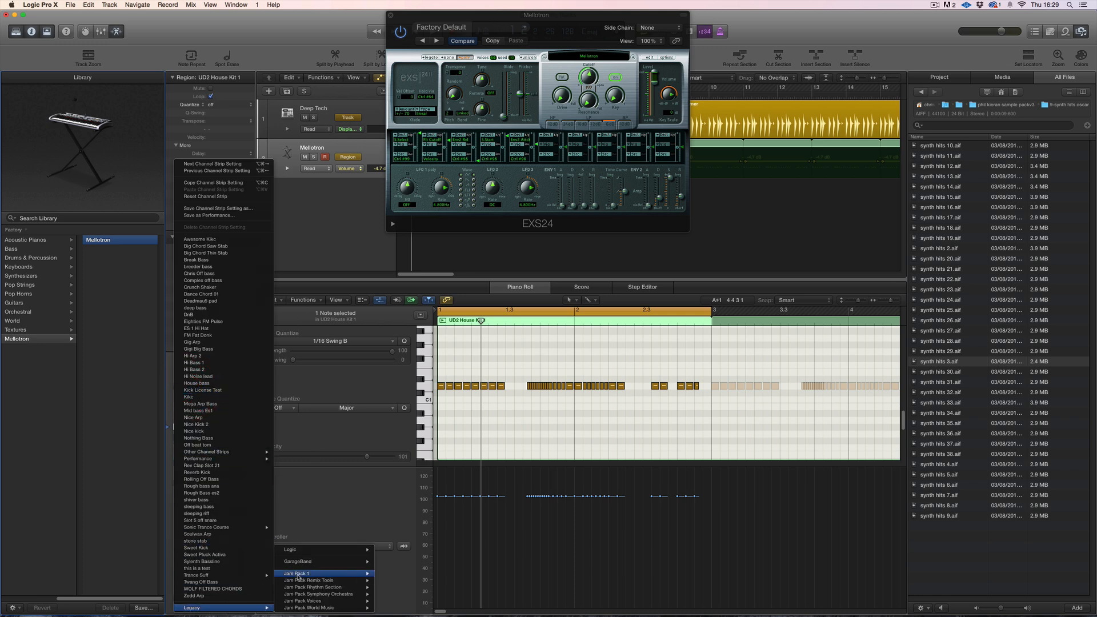
pyautogui.click(147, 343)
pyautogui.click(62, 330)
pyautogui.click(61, 339)
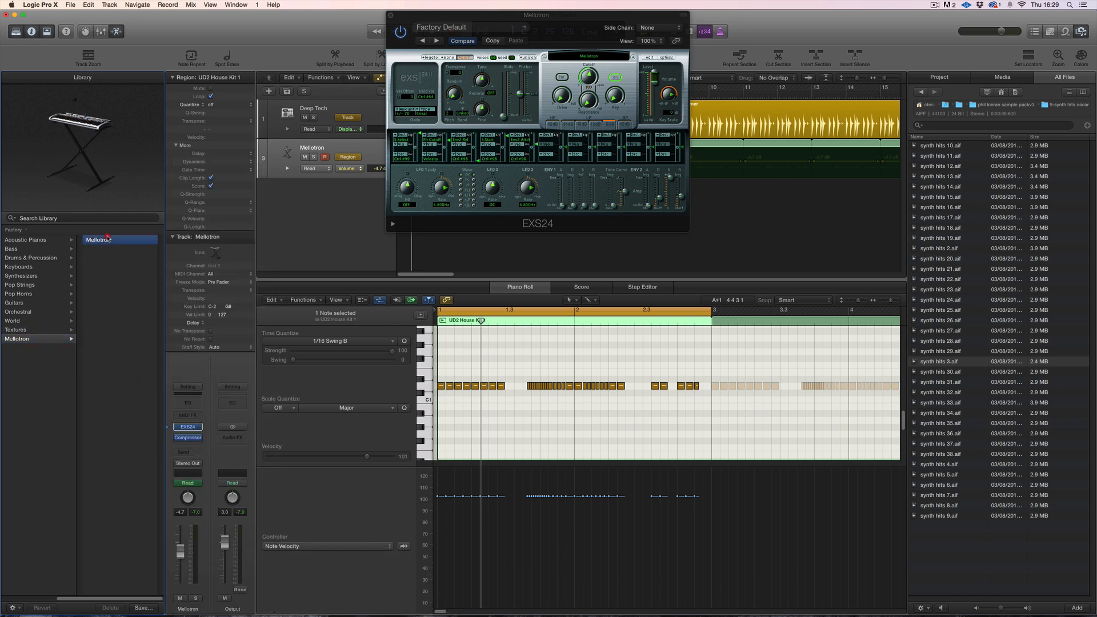
pyautogui.click(391, 16)
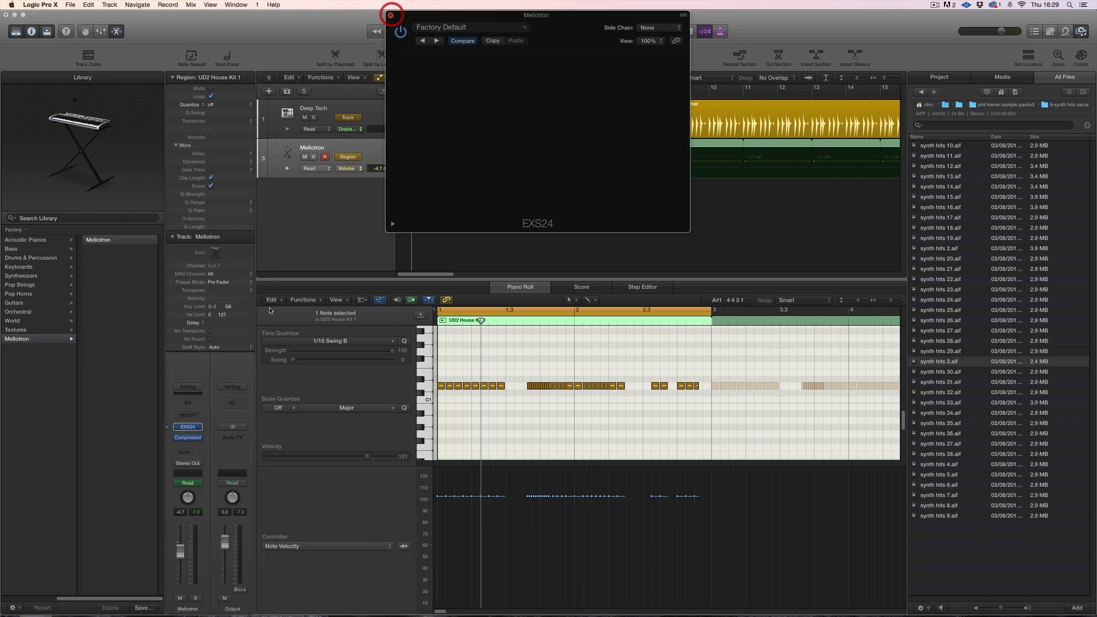
# Remove the EXS24 from the instrument track and load the 3 Violins patch from the Vintage Mellotron category.
pyautogui.click(198, 428)
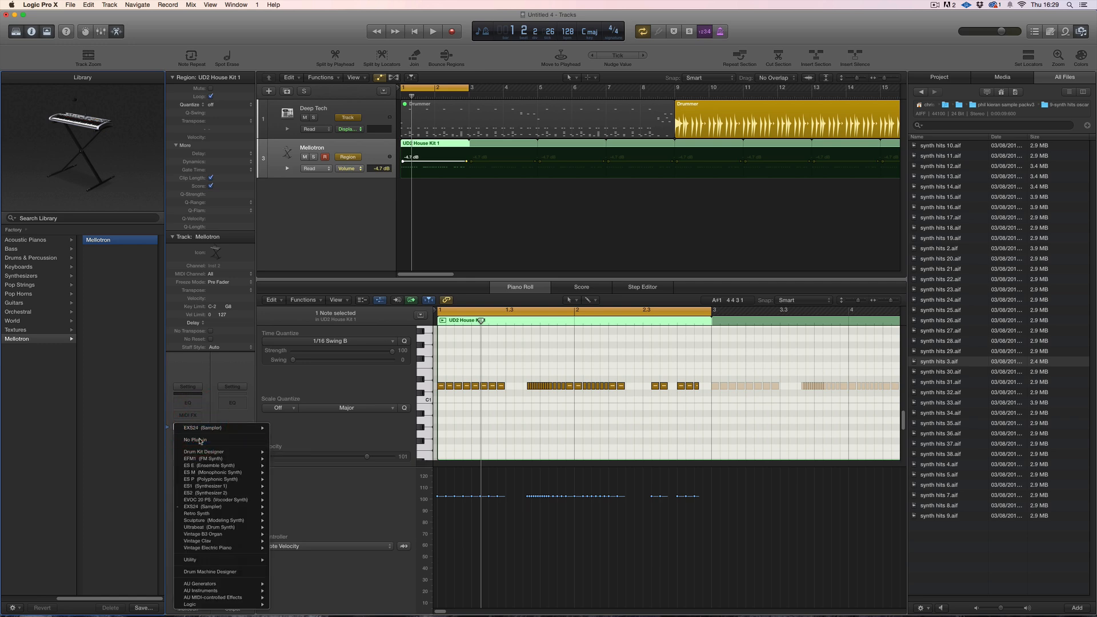
pyautogui.click(196, 440)
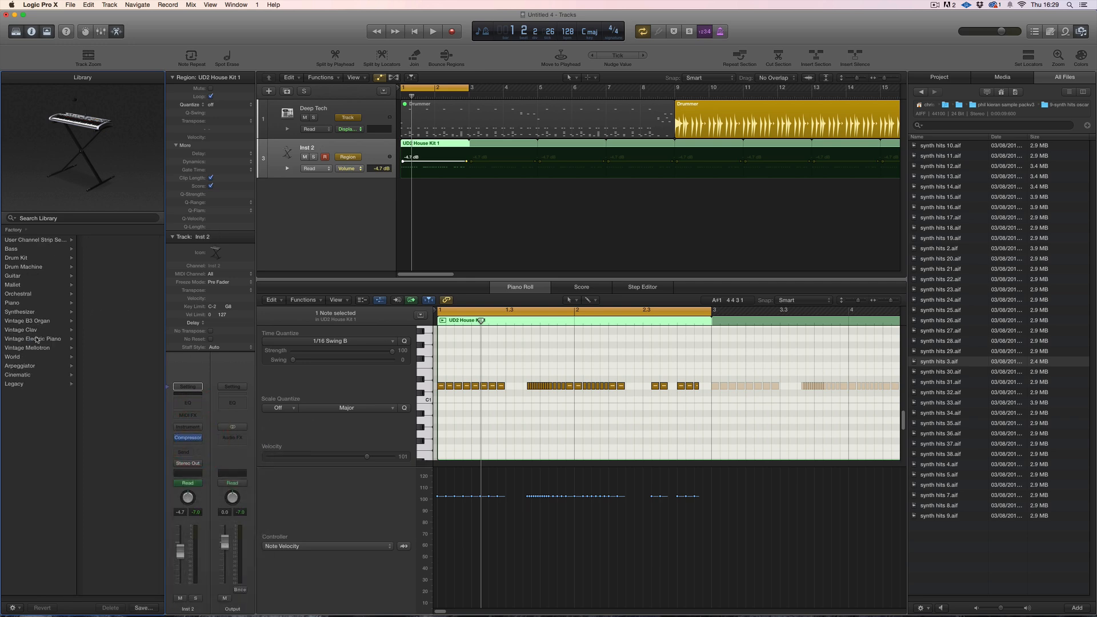
pyautogui.click(33, 350)
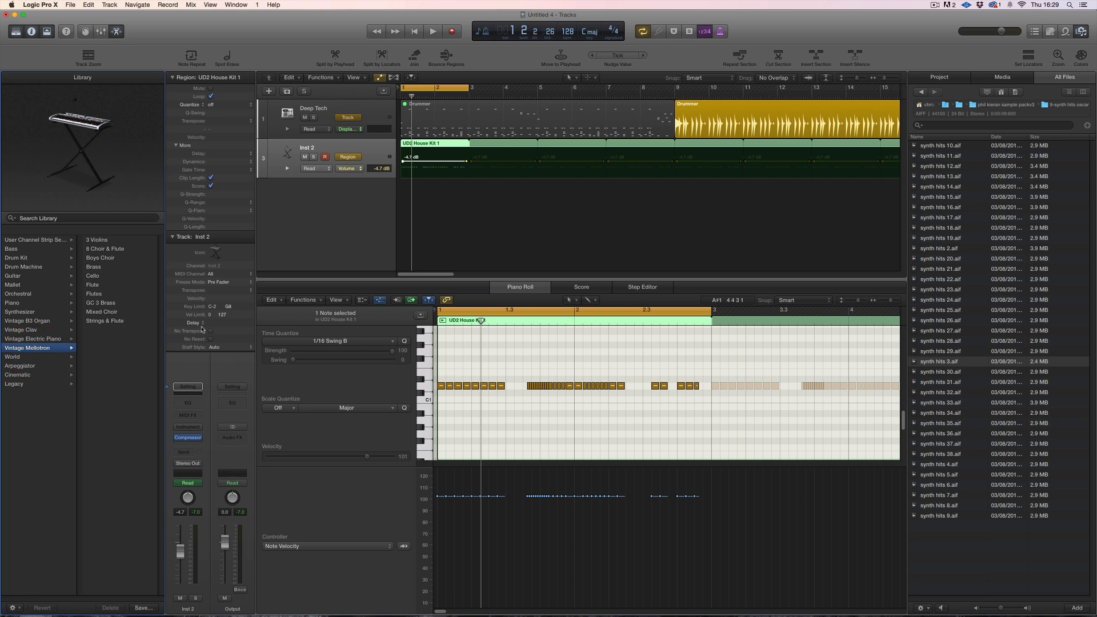
pyautogui.click(111, 244)
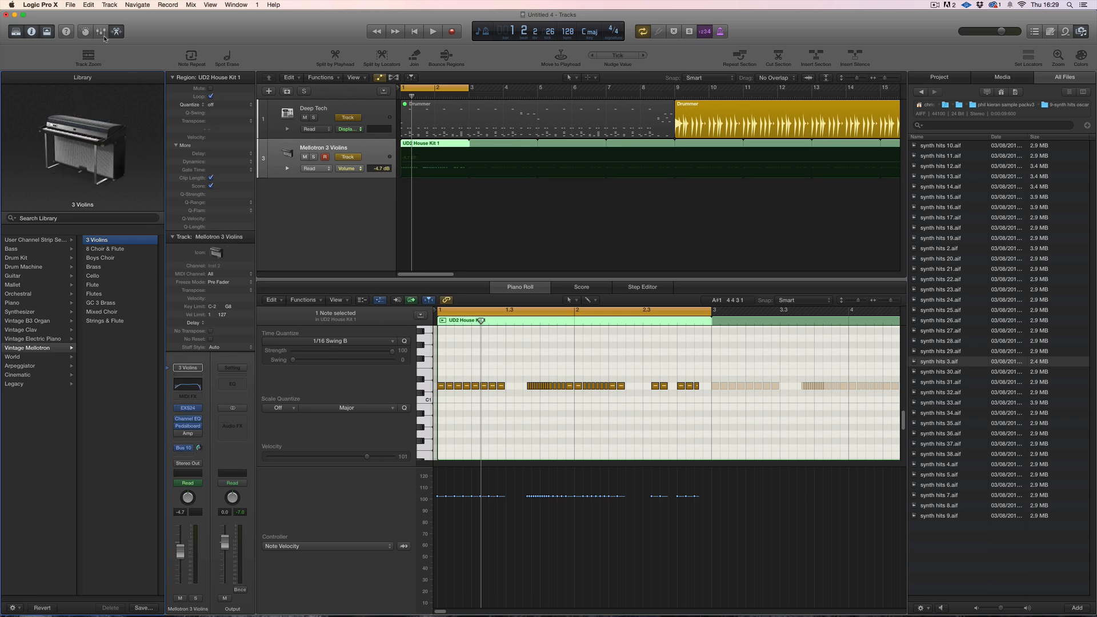
# Show the patch's Smart Controls and bring the Amp knob to about 1.2.
pyautogui.click(85, 31)
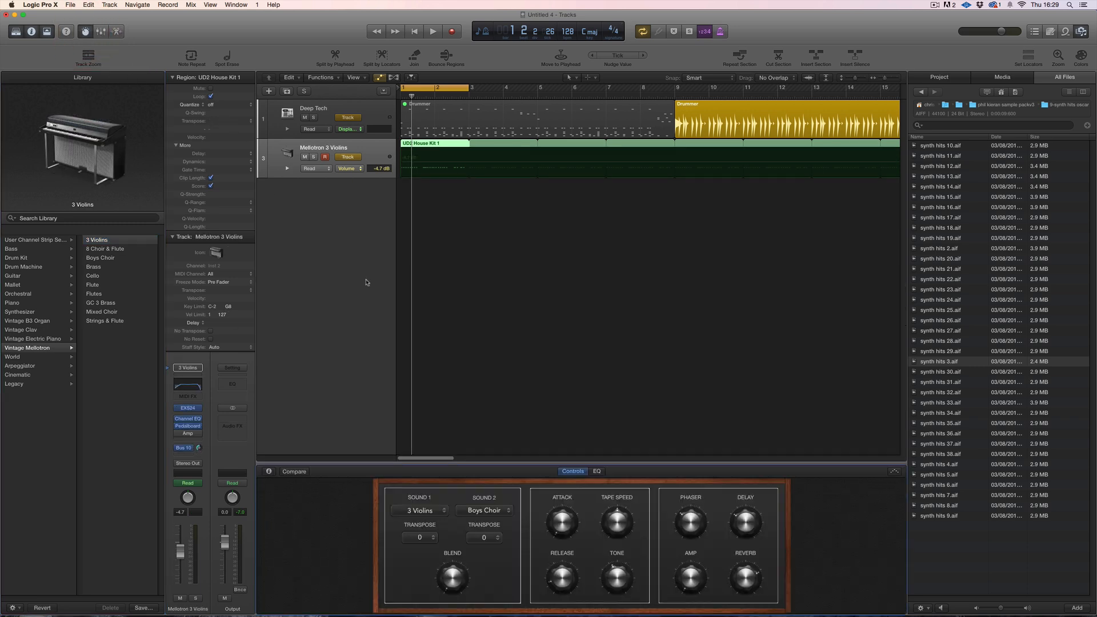
pyautogui.moveTo(559, 531)
pyautogui.mouseDown()
pyautogui.moveTo(549, 447)
pyautogui.moveTo(577, 539)
pyautogui.mouseUp()
pyautogui.moveTo(686, 487); pyautogui.dragTo(694, 558)
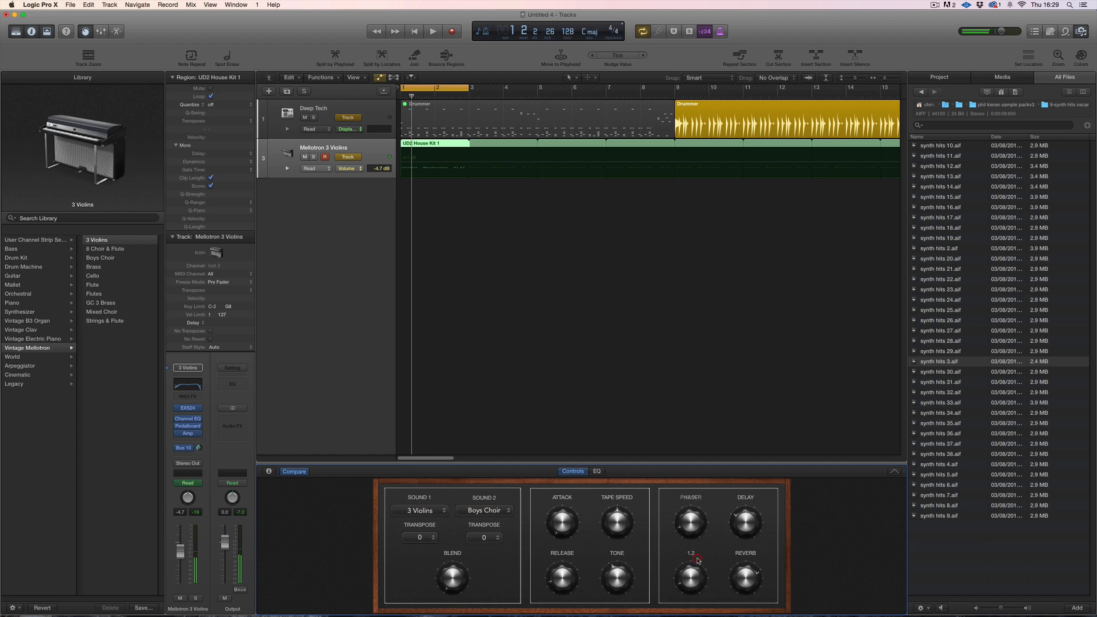
# Open the patch's Pedalboard and Amp Designer effects and arrange their windows side by side.
pyautogui.click(189, 426)
pyautogui.click(187, 433)
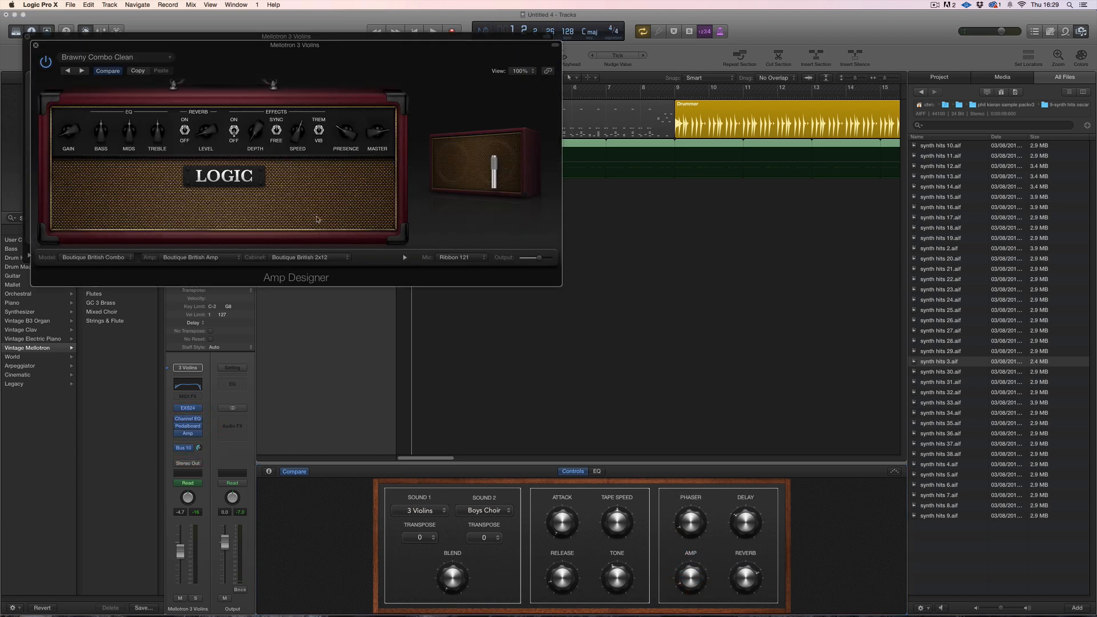
pyautogui.moveTo(341, 62); pyautogui.dragTo(896, 38)
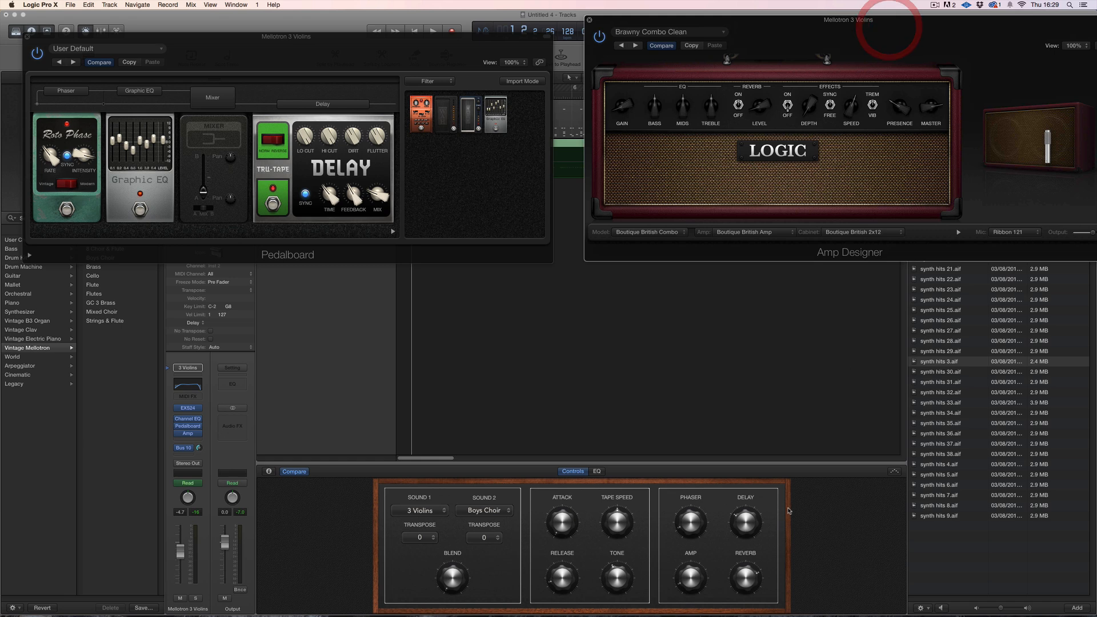
# Vary the Mellotron's Reverb, Amp, Phaser and Delay Smart Controls while both effect windows are open.
pyautogui.moveTo(745, 577); pyautogui.dragTo(663, 400)
pyautogui.moveTo(690, 578); pyautogui.dragTo(689, 615)
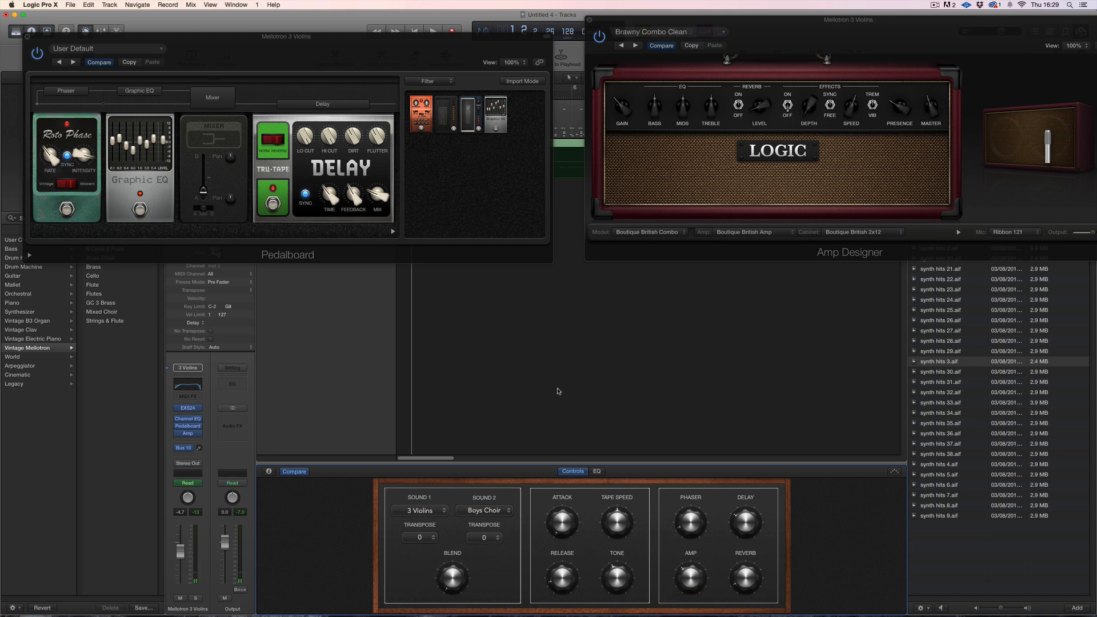
pyautogui.click(597, 465)
pyautogui.moveTo(691, 524); pyautogui.dragTo(676, 422)
pyautogui.moveTo(760, 532); pyautogui.dragTo(758, 509)
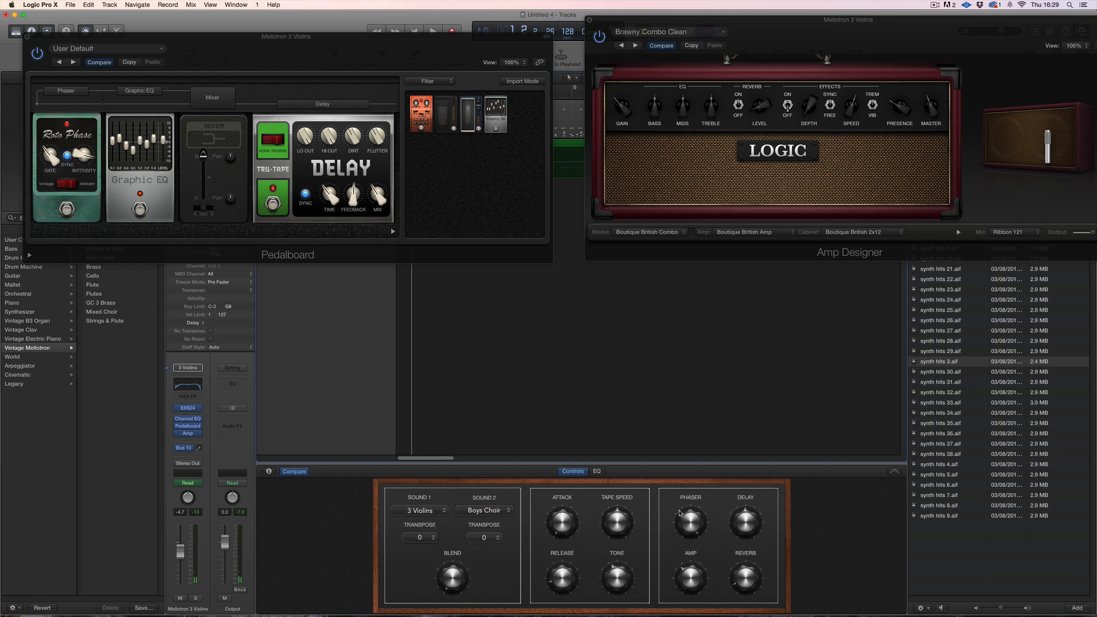
# Select the Tru-Tape Delay pedal in the Pedalboard and vary the Tape Speed and Phaser Smart Controls.
pyautogui.click(457, 188)
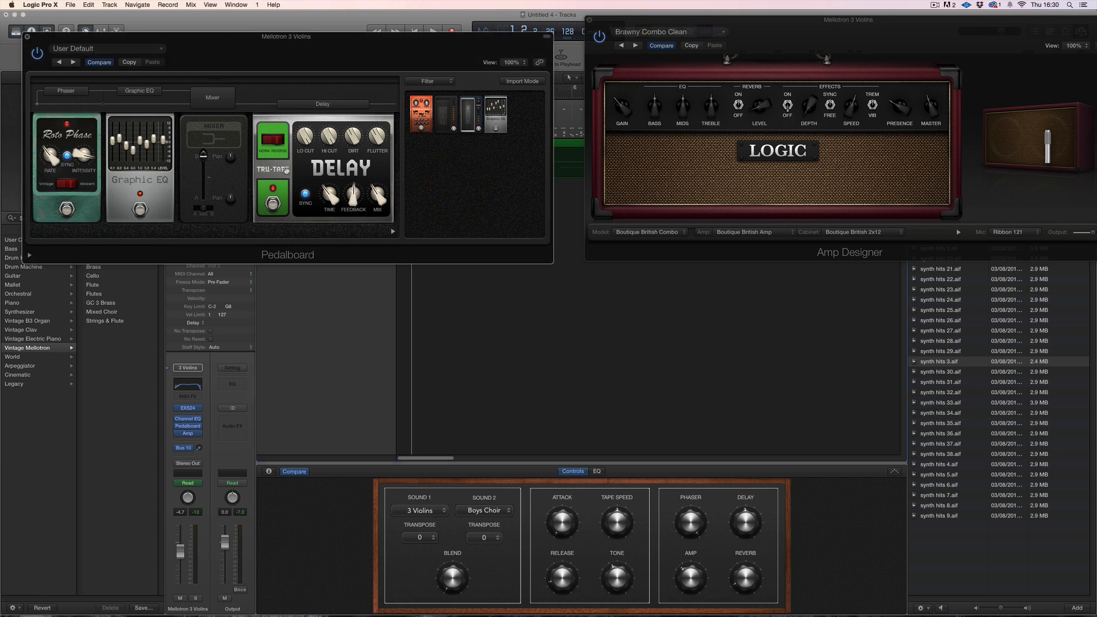
pyautogui.click(315, 164)
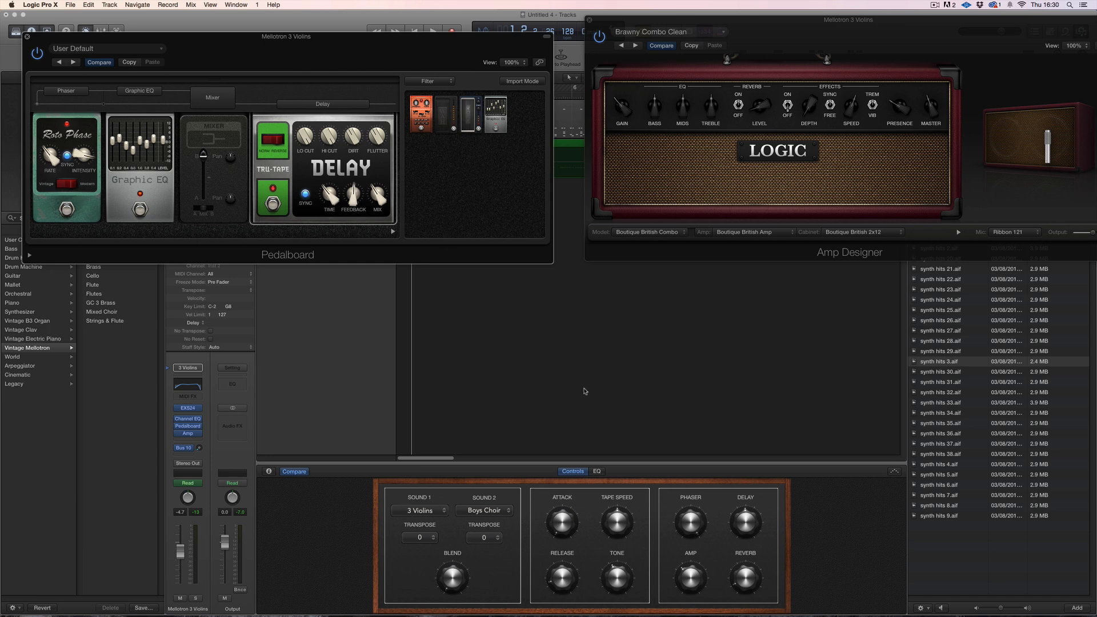
pyautogui.click(617, 500)
pyautogui.moveTo(618, 500); pyautogui.dragTo(630, 532)
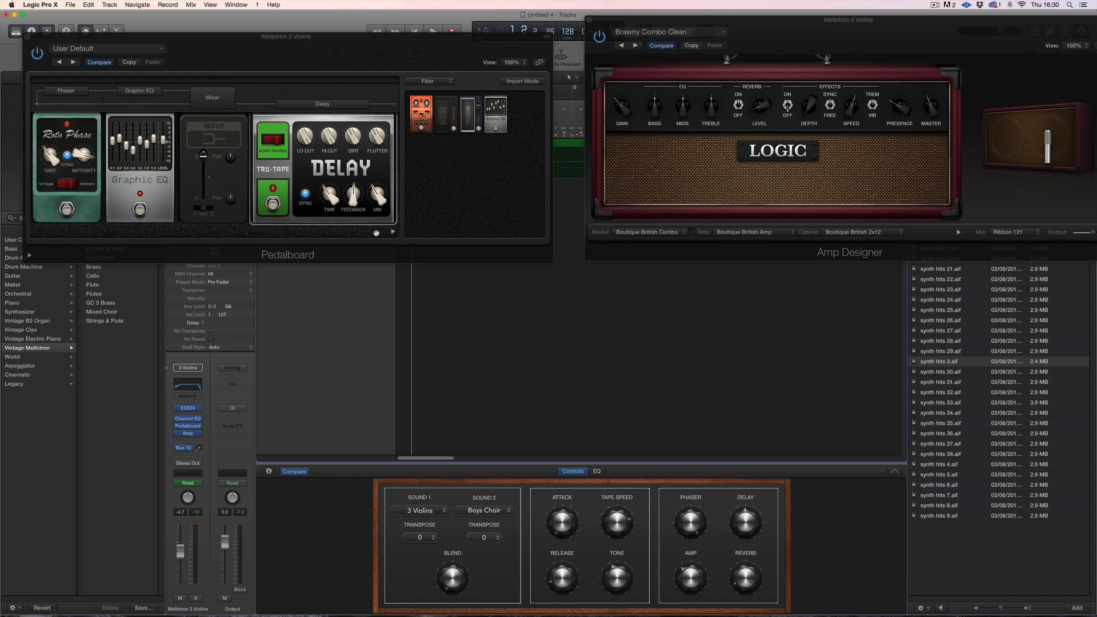
pyautogui.moveTo(690, 522); pyautogui.dragTo(681, 589)
# Audition the Flute patch, load the Mixed Choir patch instead, and close the Pedalboard and Amp Designer windows.
pyautogui.click(104, 286)
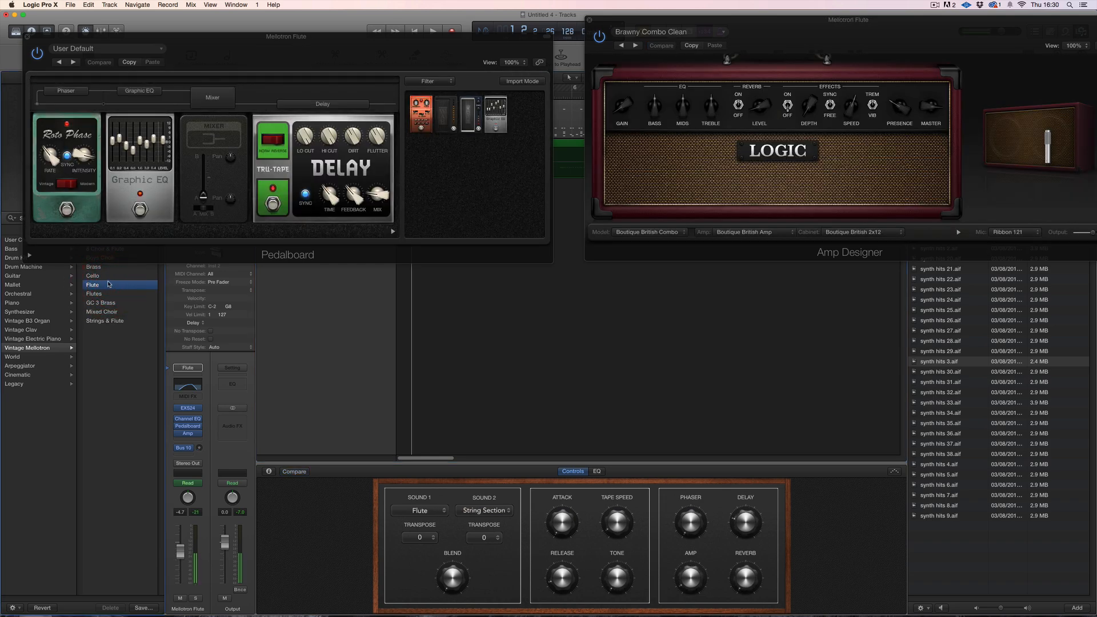
pyautogui.click(115, 312)
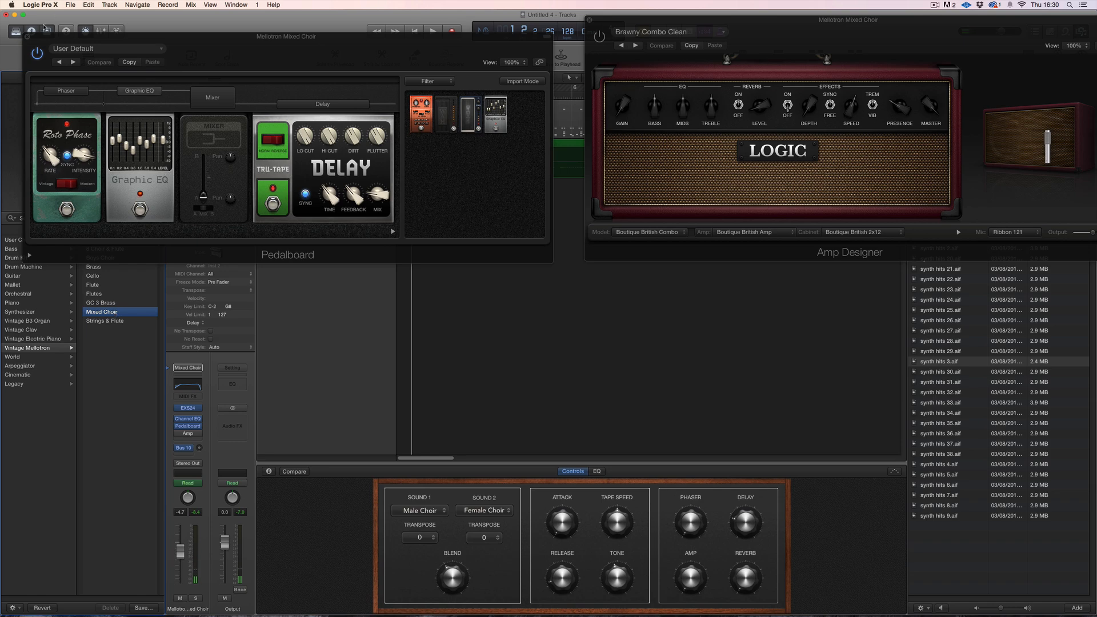
pyautogui.click(27, 37)
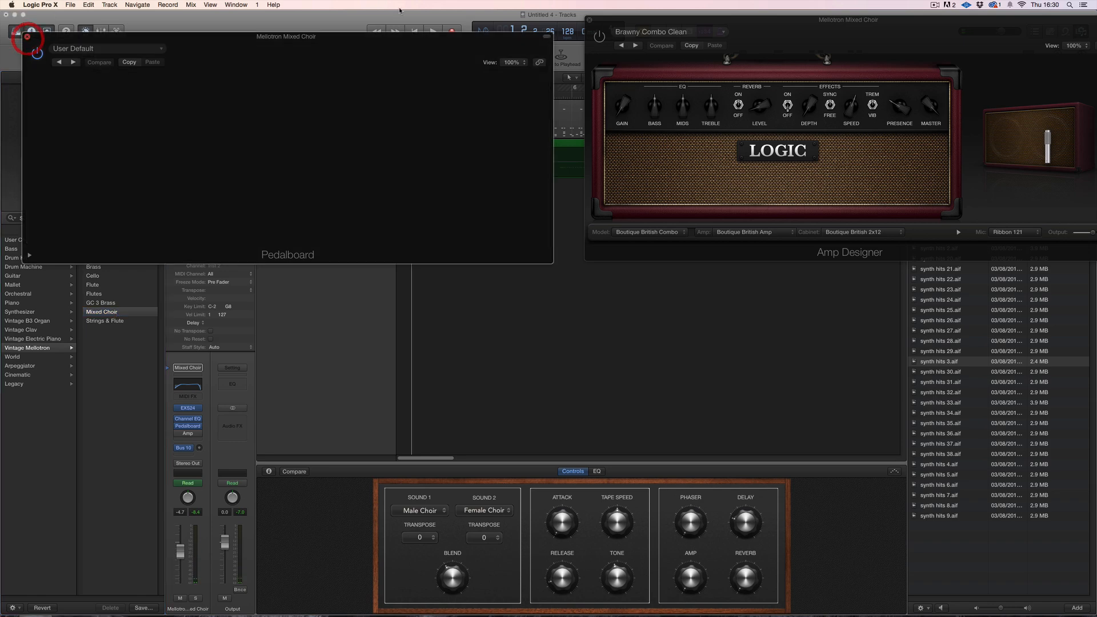
pyautogui.click(591, 21)
pyautogui.click(537, 237)
# Browse the Hip Hop Apple Loops and add the Deep End Beat loop on a new track starting at bar 1.
pyautogui.click(1065, 31)
pyautogui.click(1016, 79)
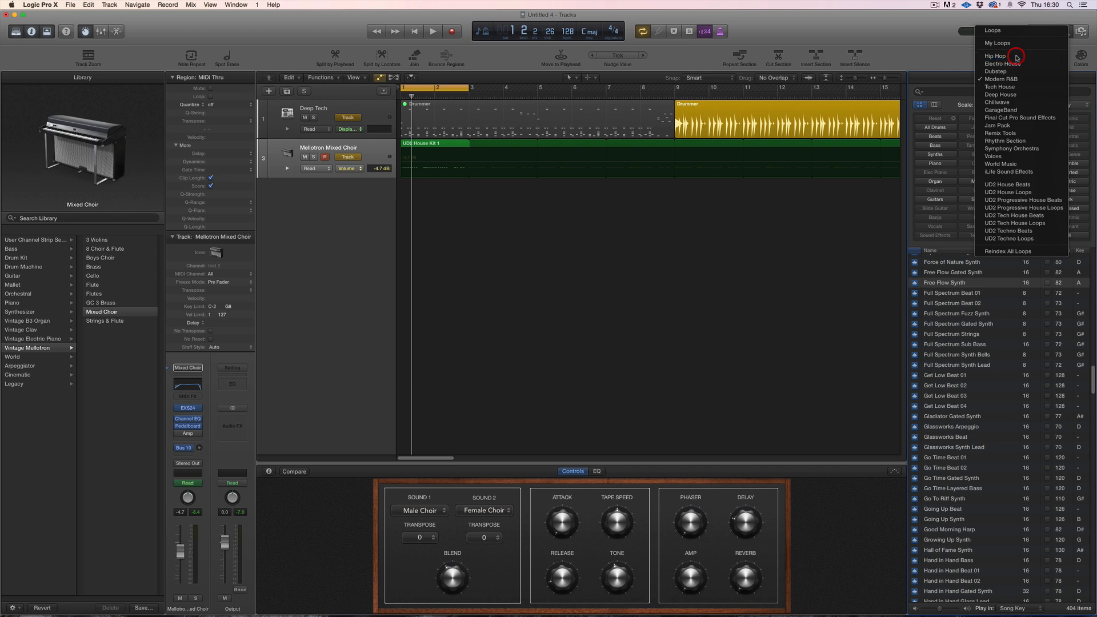
pyautogui.click(1017, 58)
pyautogui.click(947, 313)
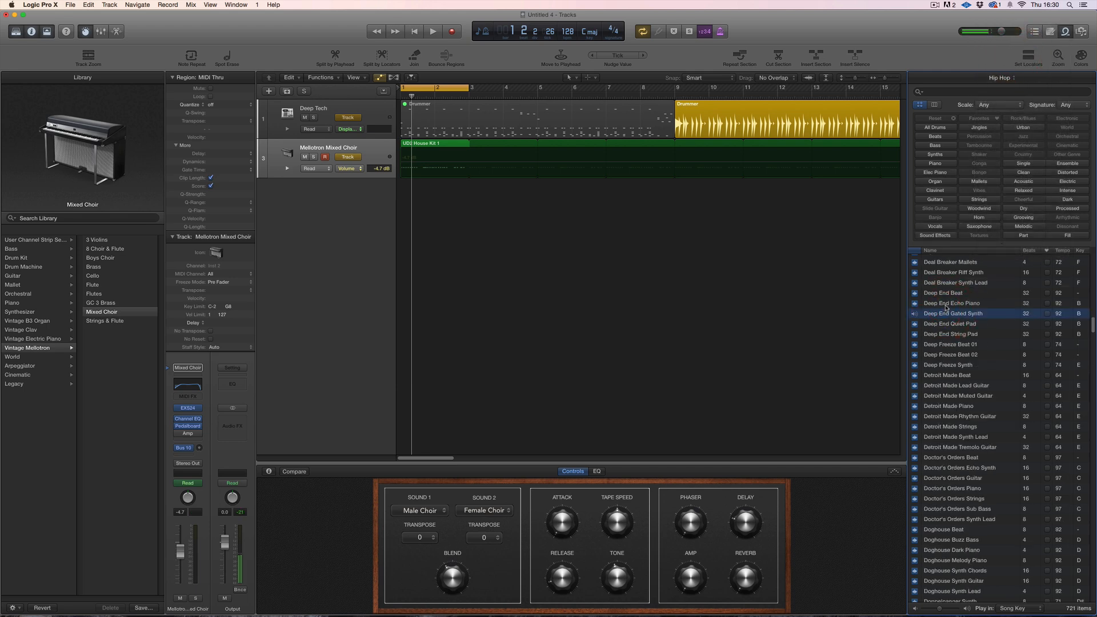
pyautogui.click(943, 292)
pyautogui.moveTo(943, 293); pyautogui.dragTo(397, 234)
pyautogui.click(347, 184)
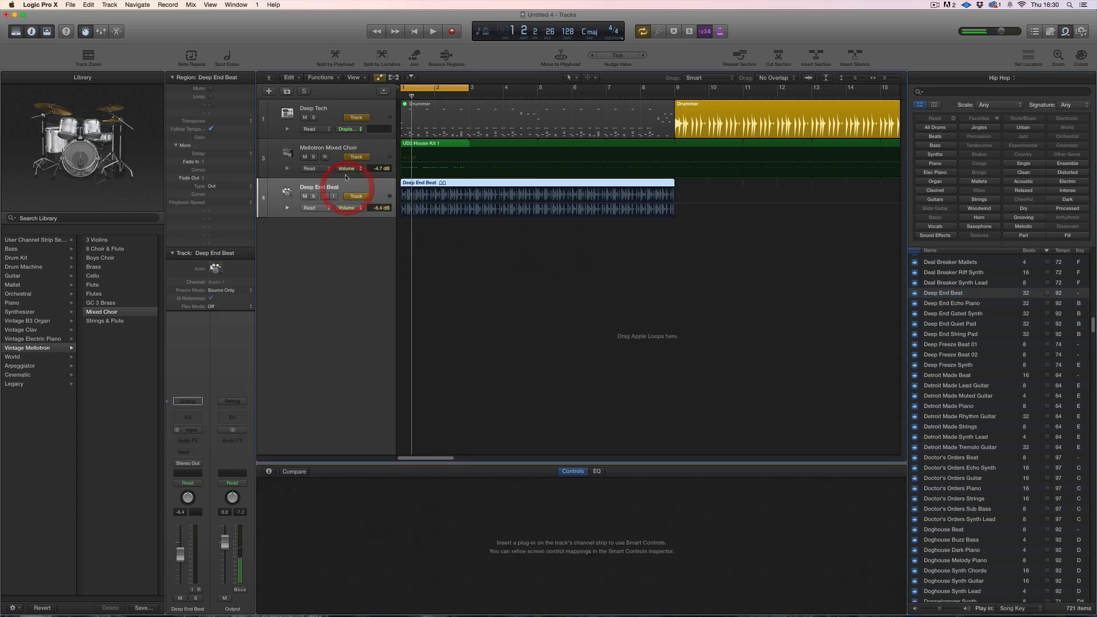
# Play the Deep End Beat loop, set its region playback speed to 1/2x, and play it again.
pyautogui.press('space')
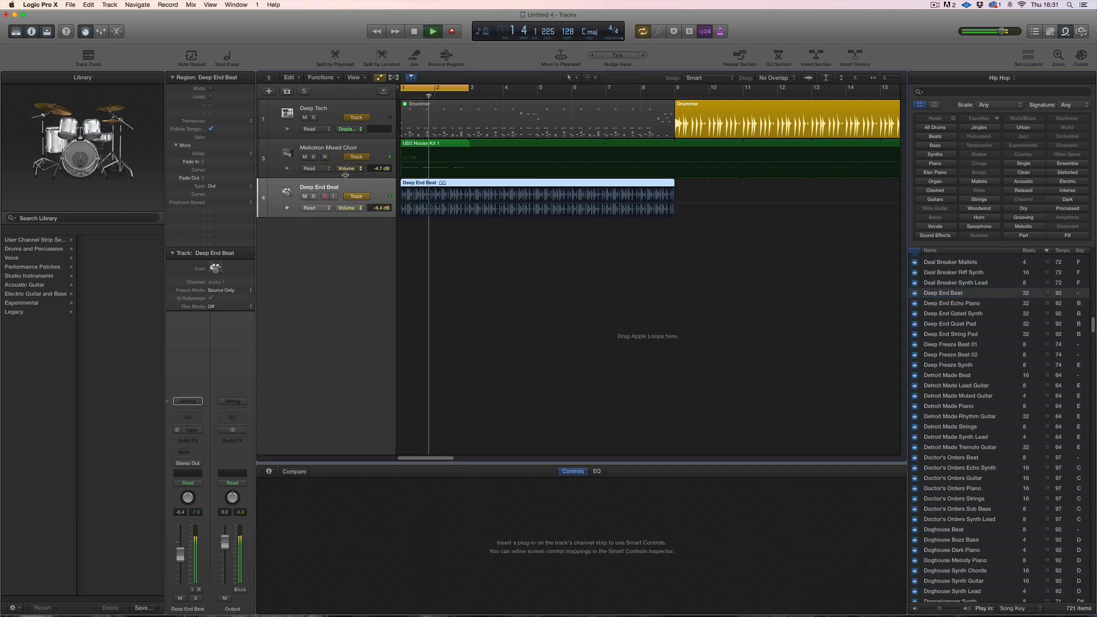
pyautogui.press('space')
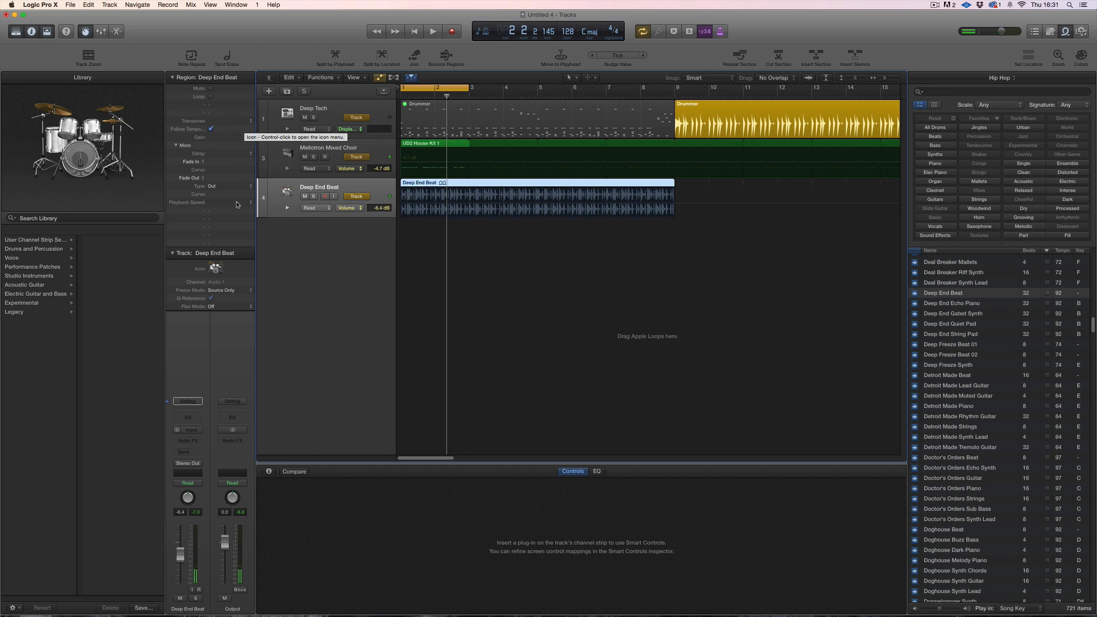
pyautogui.click(222, 204)
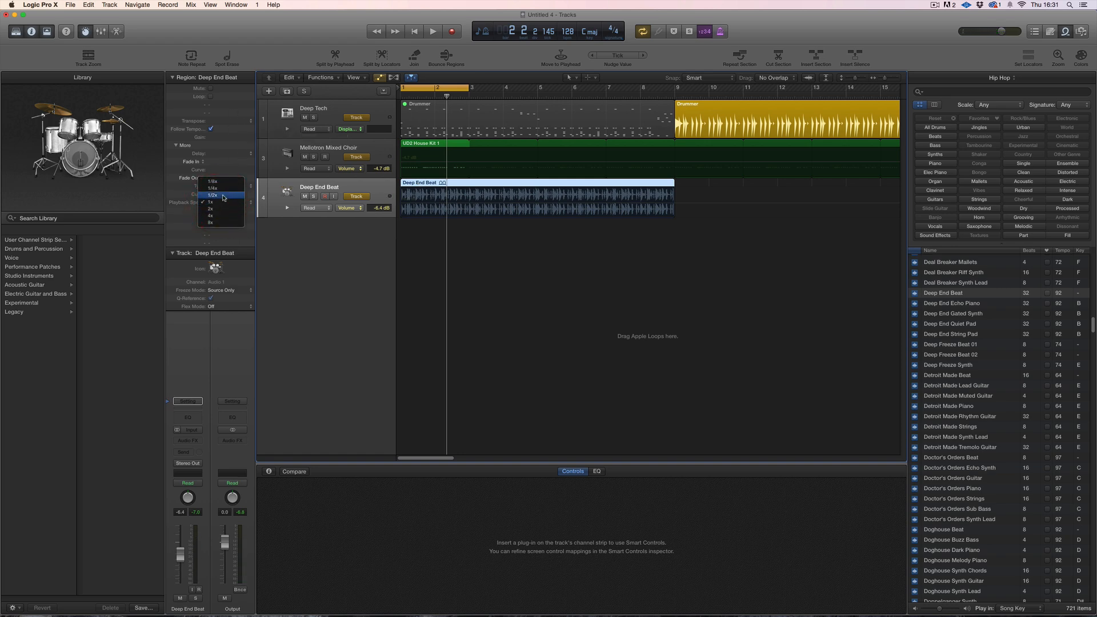
pyautogui.click(223, 197)
pyautogui.press('space')
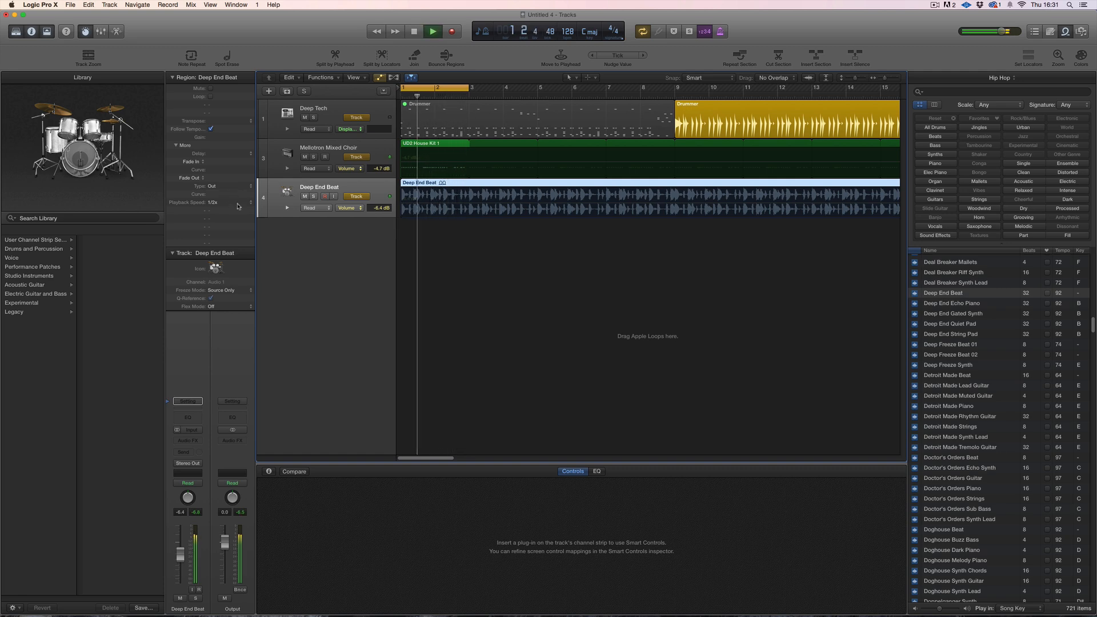
pyautogui.press('space')
# Audition the Deep End Beat region at playback speeds of 8x, 4x and 2x in turn.
pyautogui.click(238, 204)
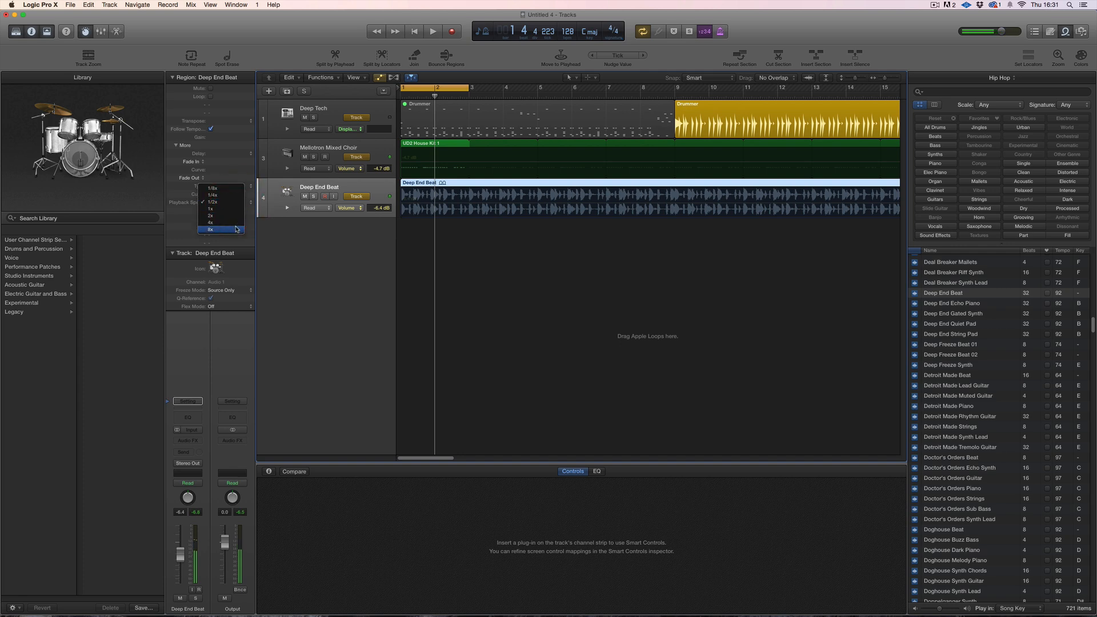
pyautogui.click(236, 229)
pyautogui.press('space')
pyautogui.press('space')
pyautogui.click(240, 203)
pyautogui.click(235, 196)
pyautogui.press('space')
pyautogui.press('space')
pyautogui.click(234, 202)
pyautogui.click(235, 196)
pyautogui.press('space')
pyautogui.press('space')
# Set the Deep End Beat region's playback speed to 1/4x and play it.
pyautogui.click(235, 203)
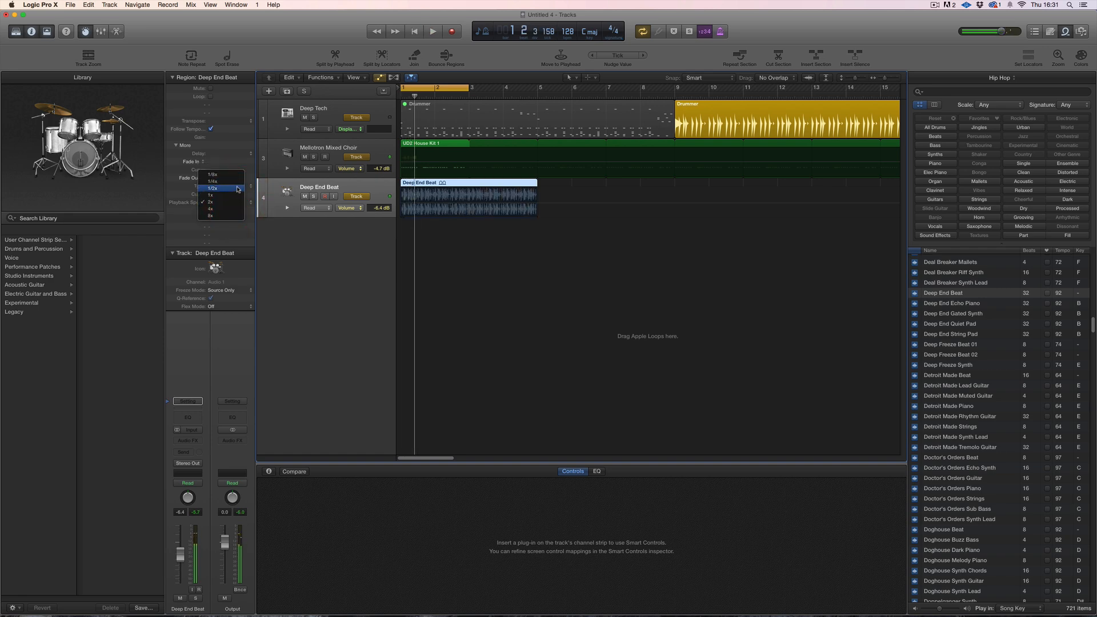
pyautogui.click(237, 181)
pyautogui.press('space')
pyautogui.press('space')
pyautogui.press('space')
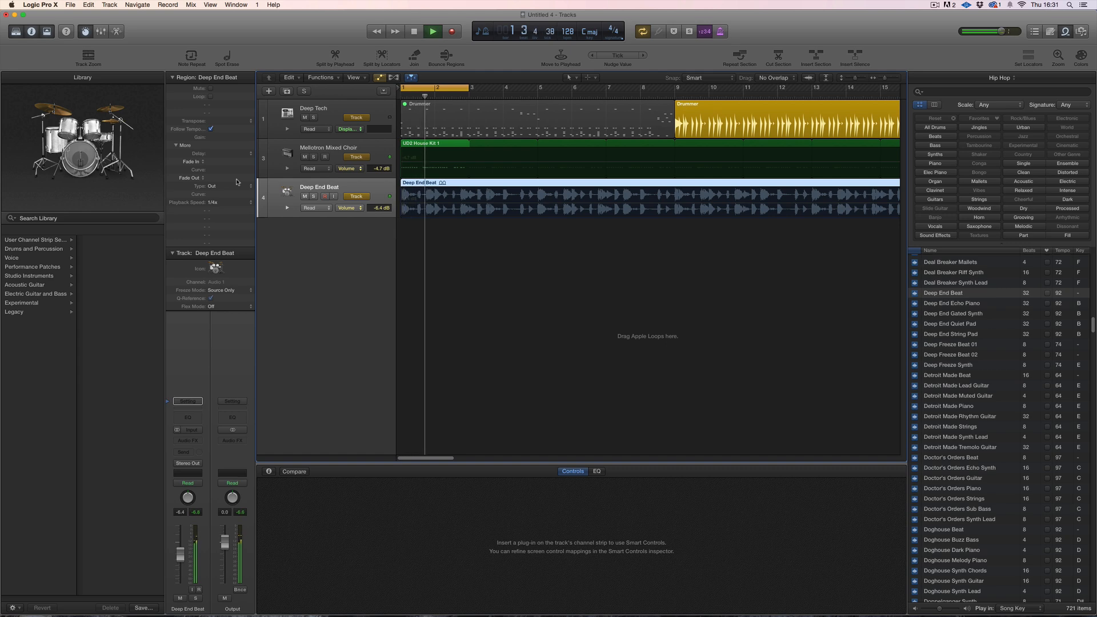
pyautogui.press('space')
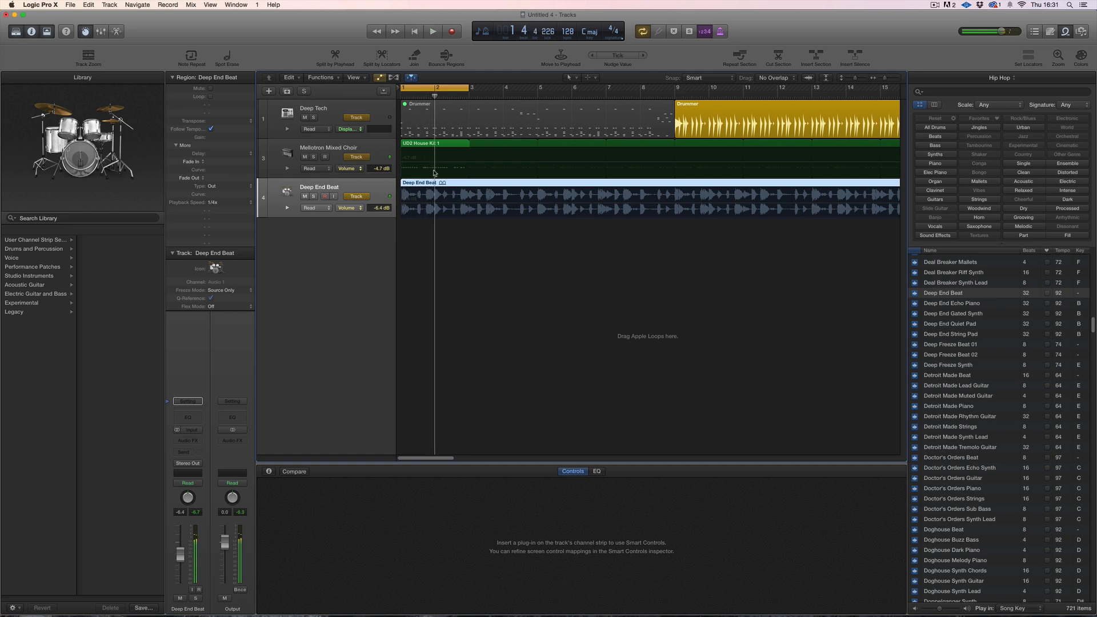
# Select the UD2 House Kit 1 region and open the Display preferences, placing their window clear of the tracks.
pyautogui.click(450, 144)
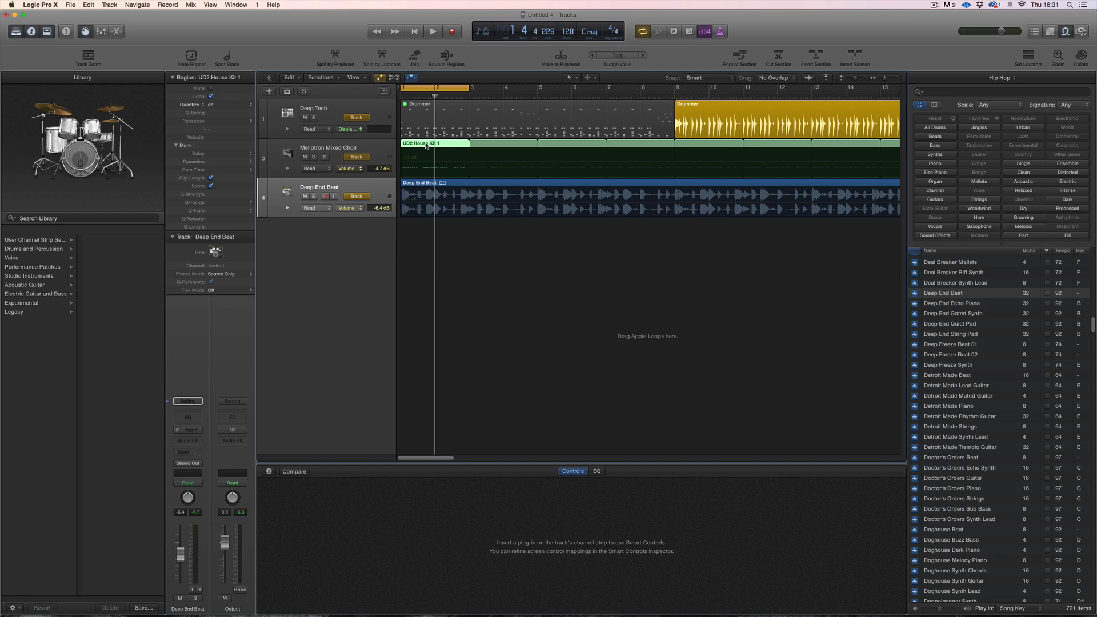
pyautogui.click(40, 5)
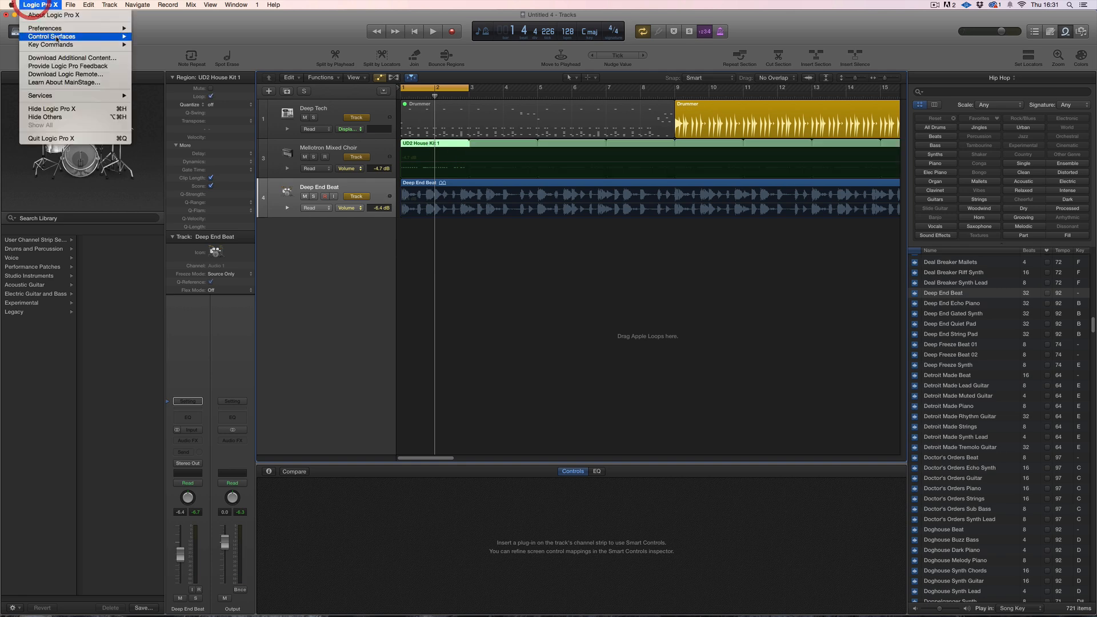
pyautogui.moveTo(68, 28)
pyautogui.click(182, 45)
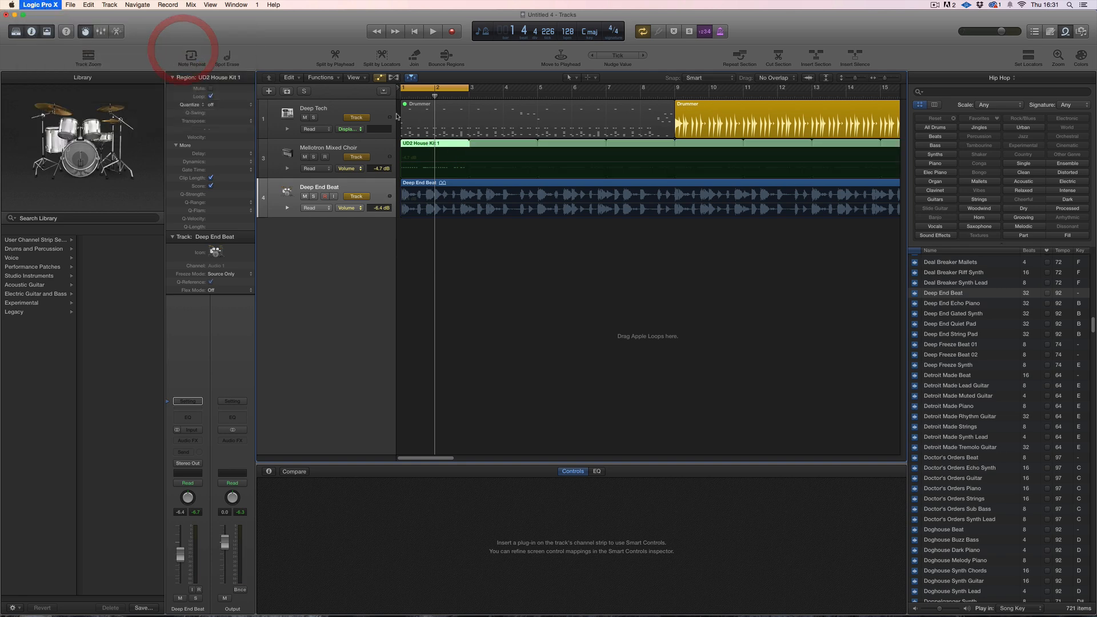
pyautogui.moveTo(546, 207); pyautogui.dragTo(599, 309)
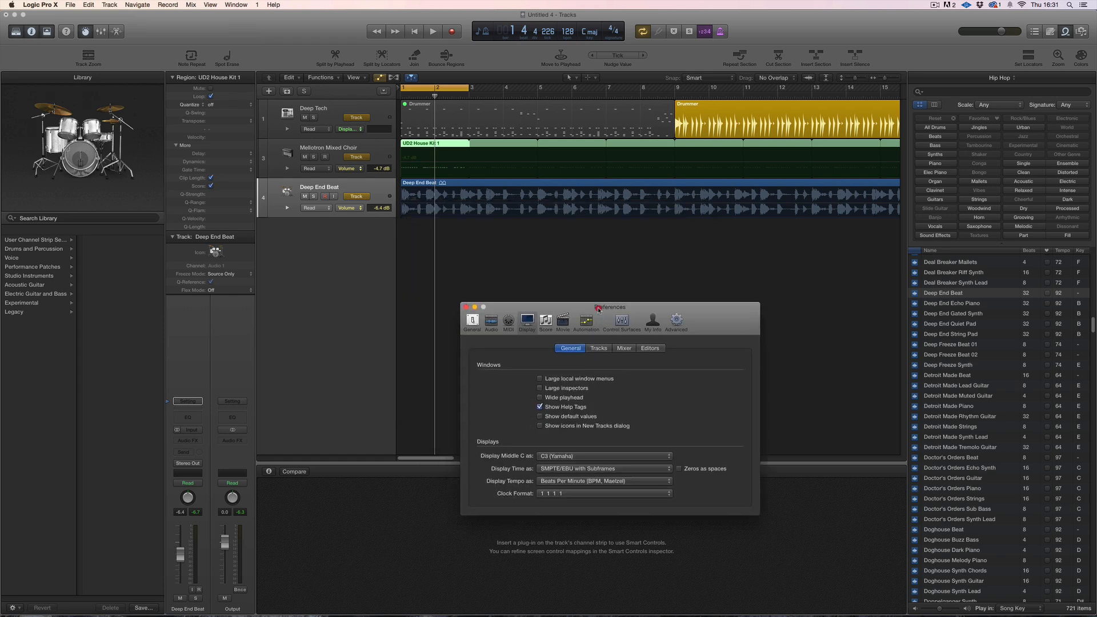
# Turn off Shaded Loops for regions in the Tracks display preferences and turn it back on.
pyautogui.click(599, 348)
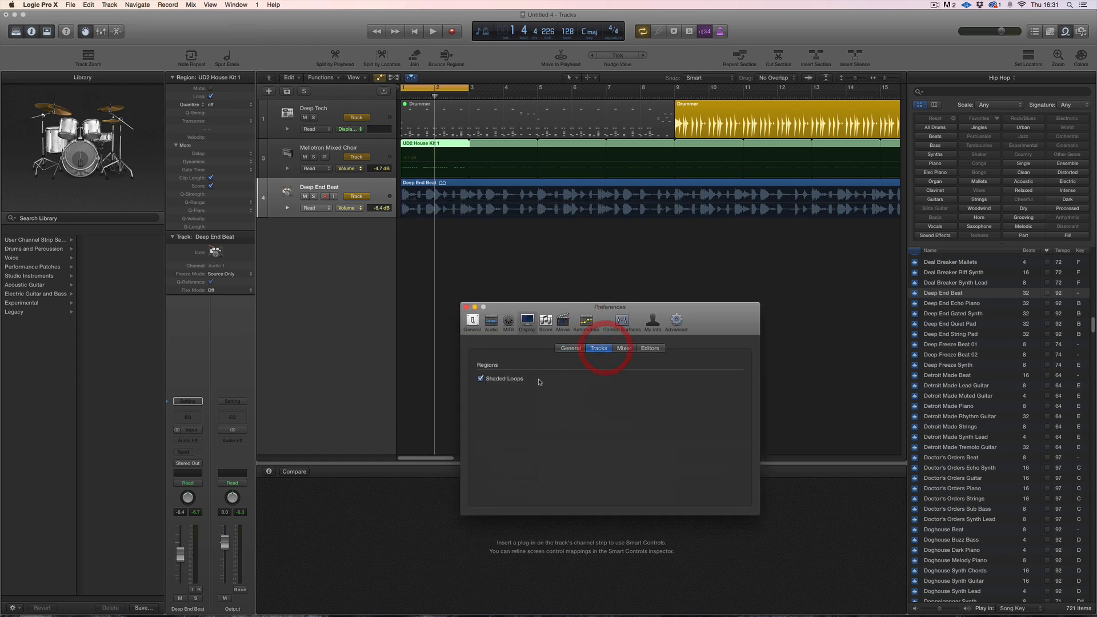
pyautogui.click(481, 379)
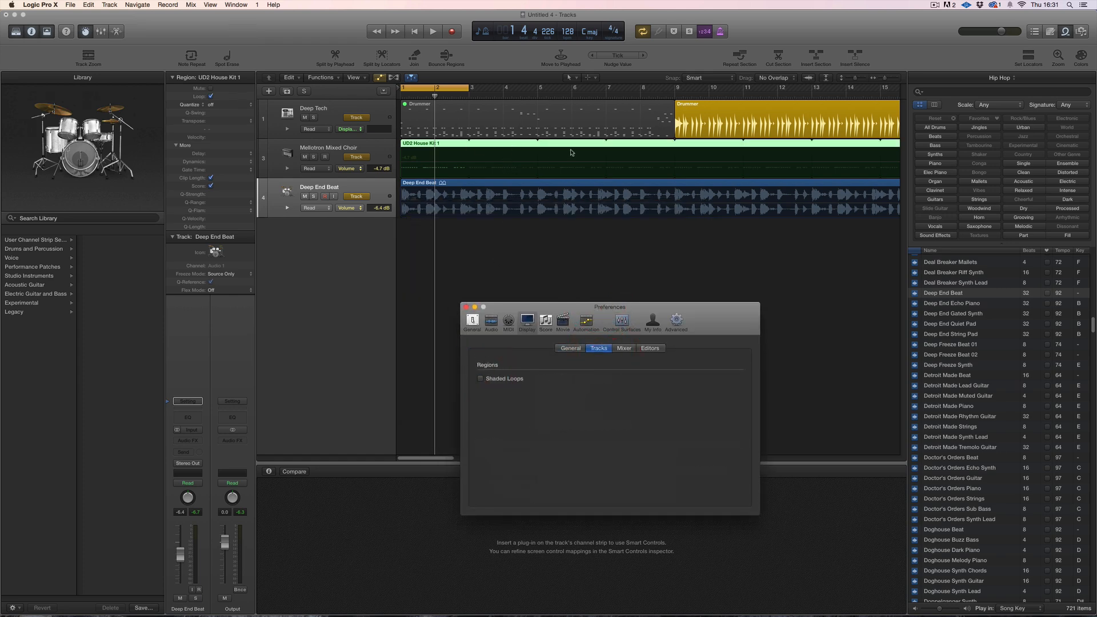
pyautogui.click(480, 379)
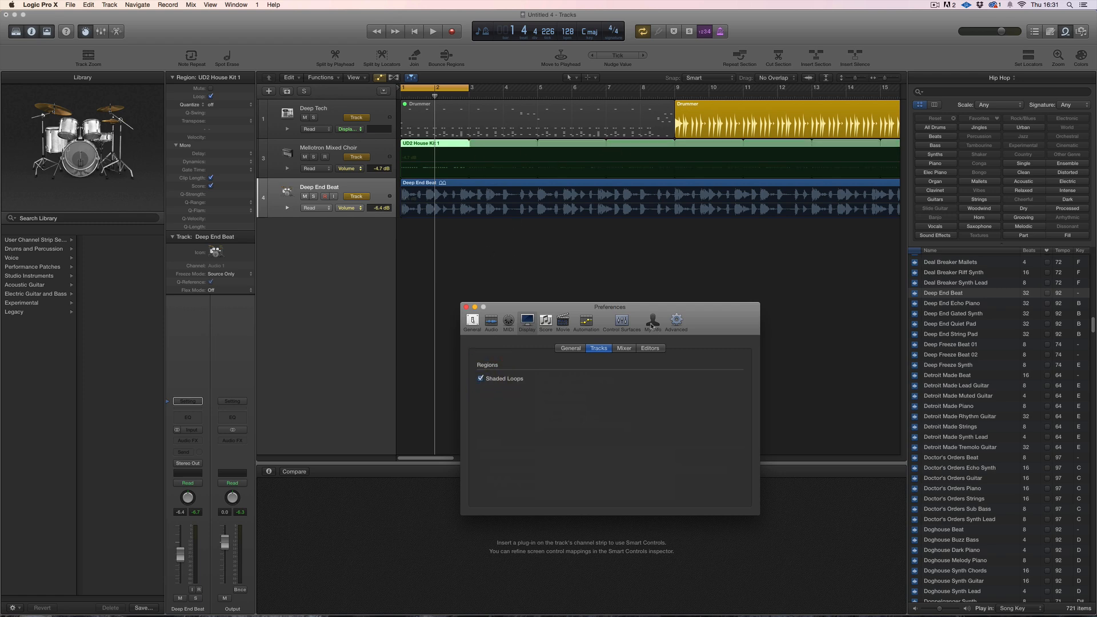
# Look through the General display, Control Surfaces and Mixer display preferences, including the level meters' Return Time options.
pyautogui.click(570, 348)
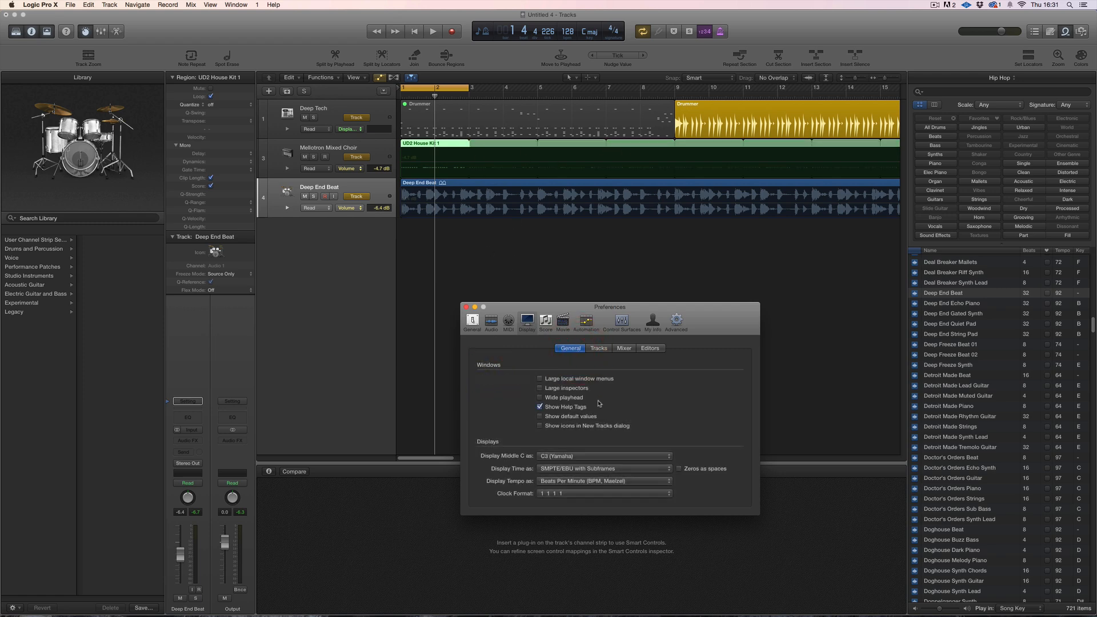
pyautogui.click(619, 325)
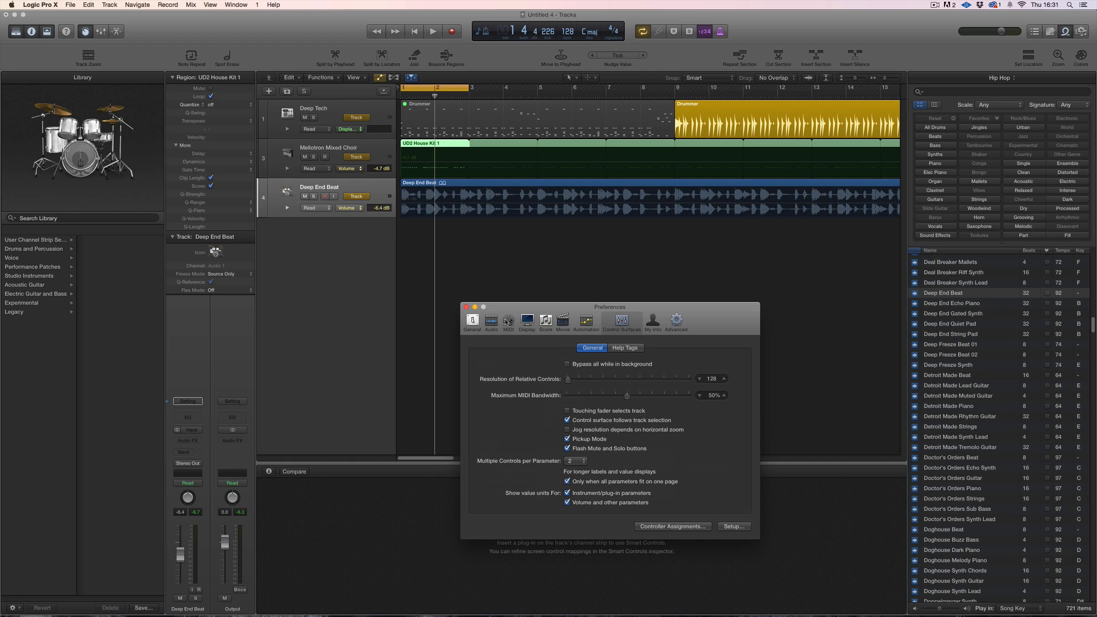
pyautogui.click(526, 322)
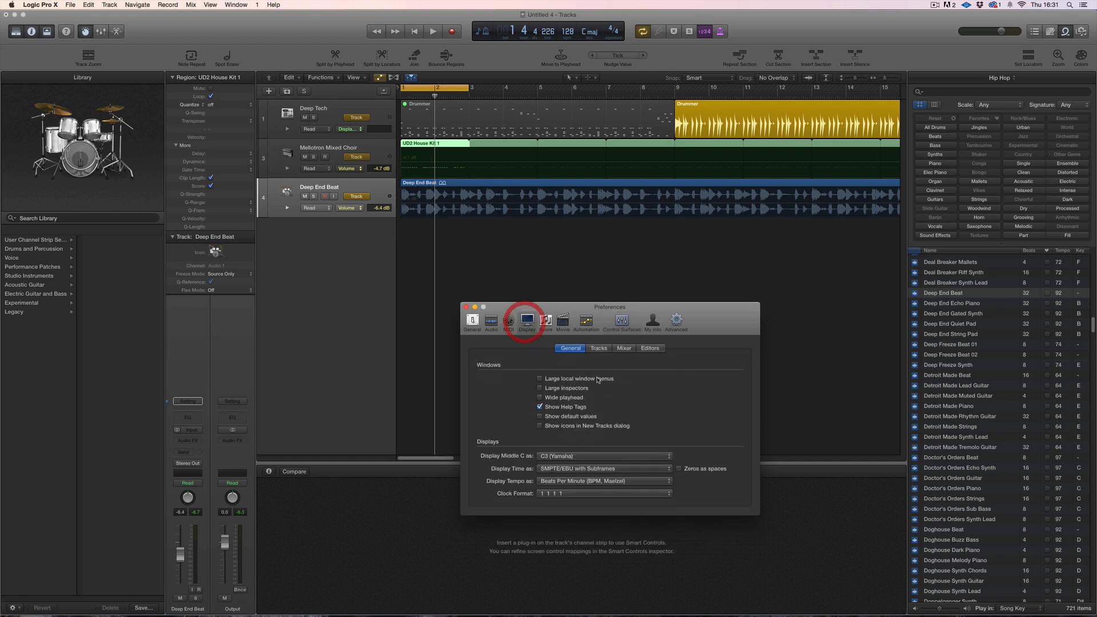
pyautogui.click(624, 348)
pyautogui.moveTo(608, 318); pyautogui.dragTo(606, 195)
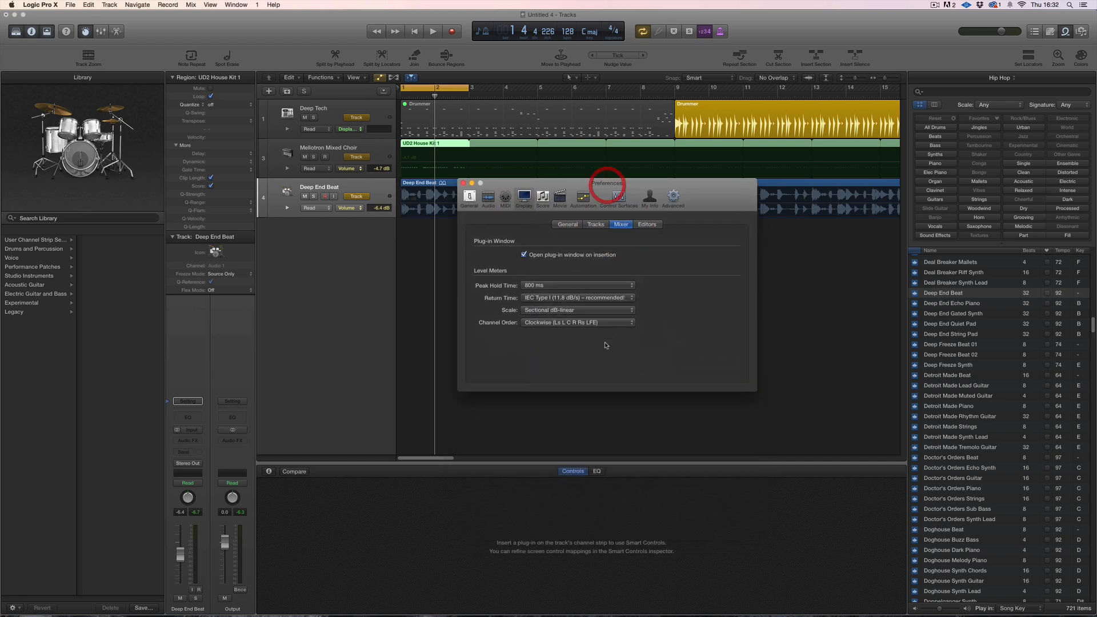
pyautogui.click(539, 297)
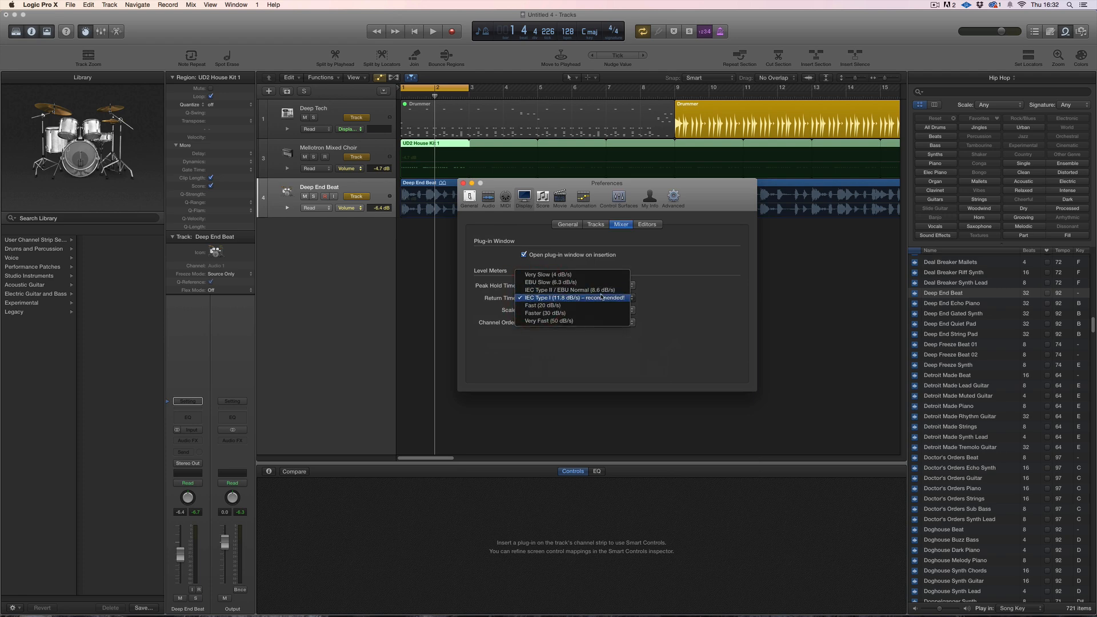
pyautogui.click(485, 302)
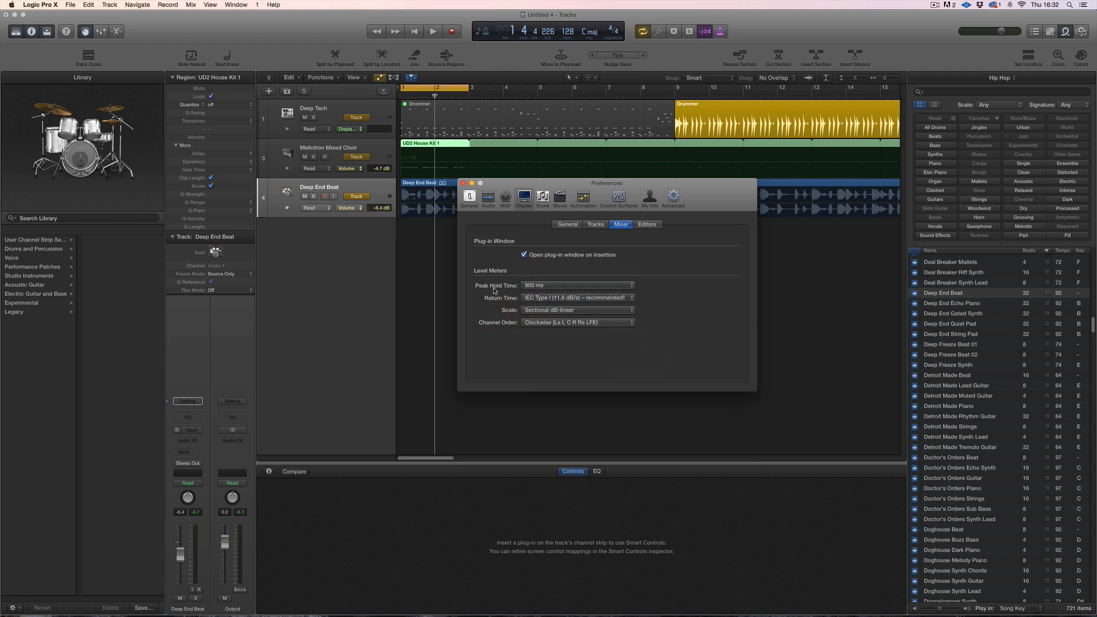
# Try a level meter Peak Hold Time of 4 s during playback and restore it to 800 ms.
pyautogui.press('space')
pyautogui.press('space')
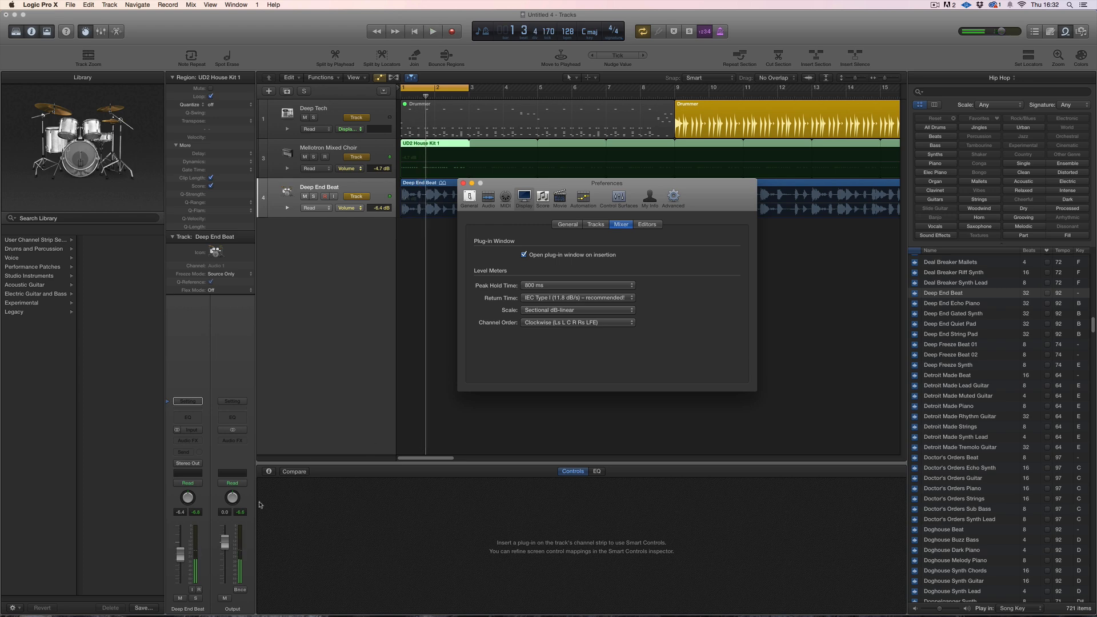
pyautogui.press('space')
pyautogui.click(594, 285)
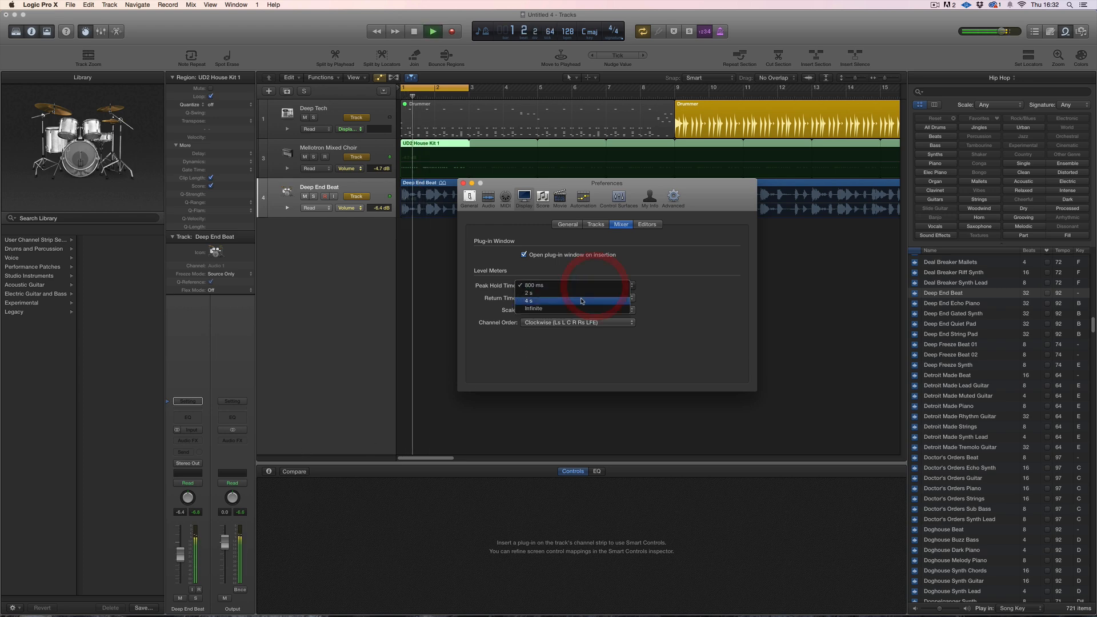
pyautogui.click(582, 298)
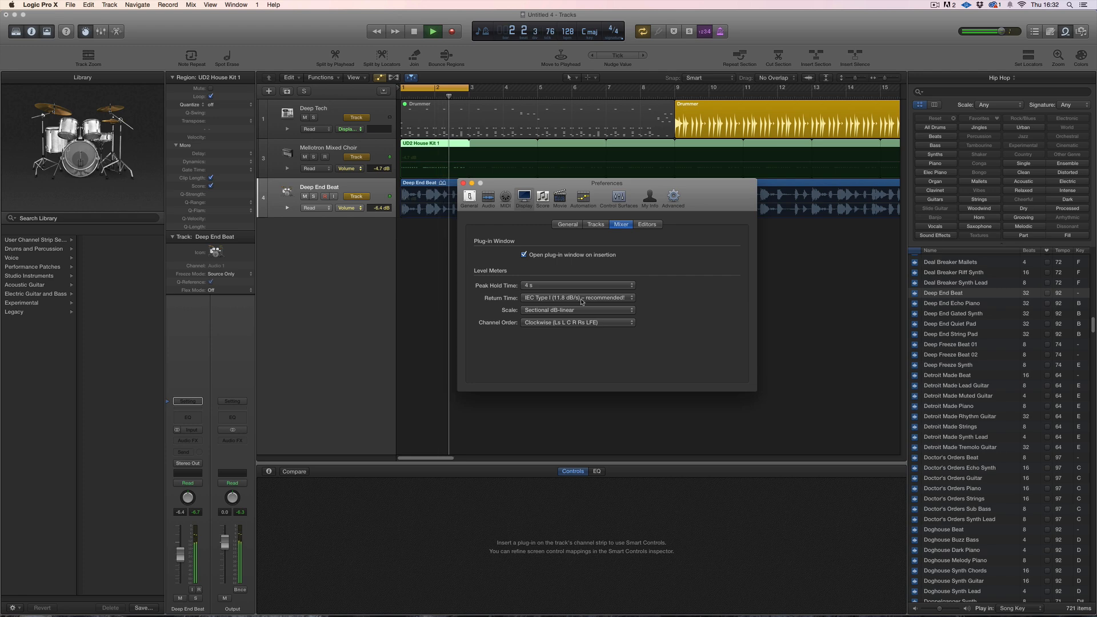
pyautogui.press('space')
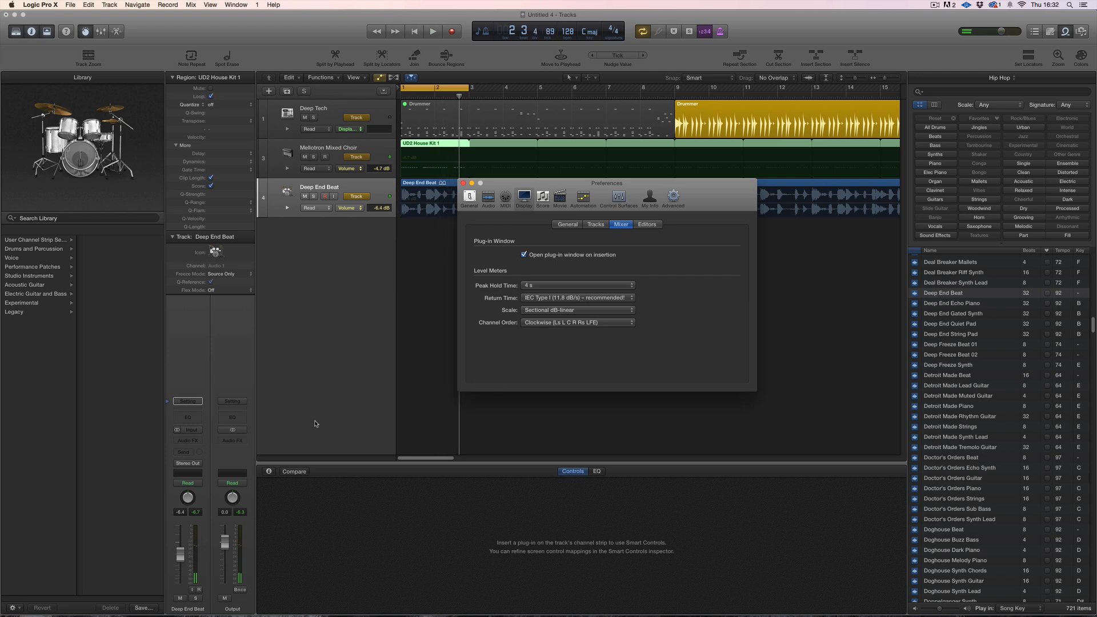
pyautogui.click(535, 286)
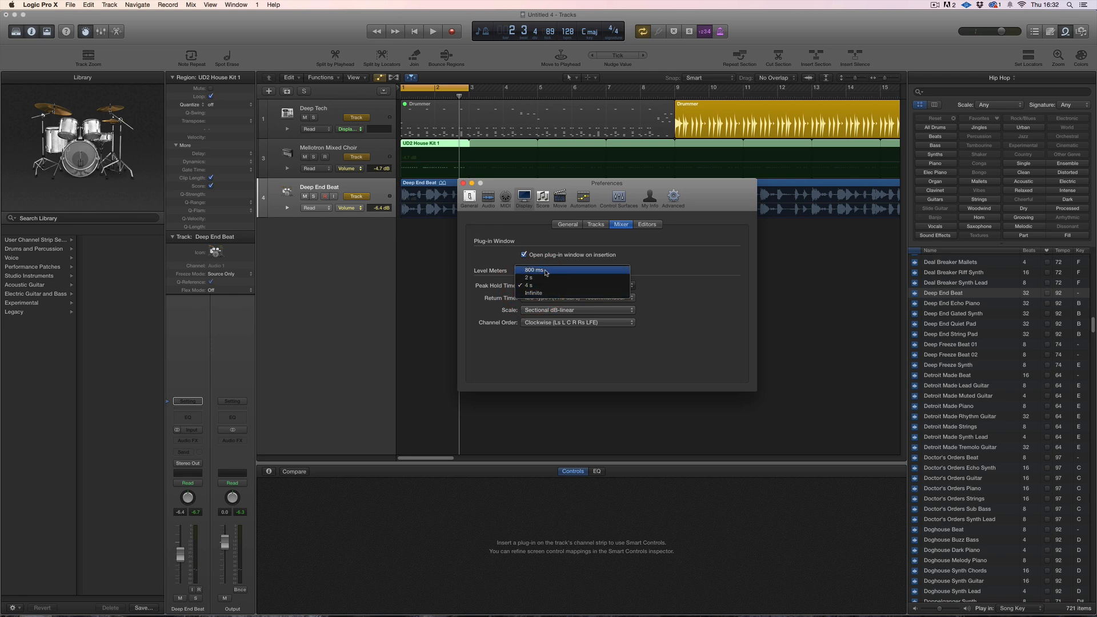
pyautogui.click(537, 278)
# Try the Very Fast (50 dB/s) meter Return Time during playback and restore IEC Type I (11.8 dB/s).
pyautogui.click(550, 298)
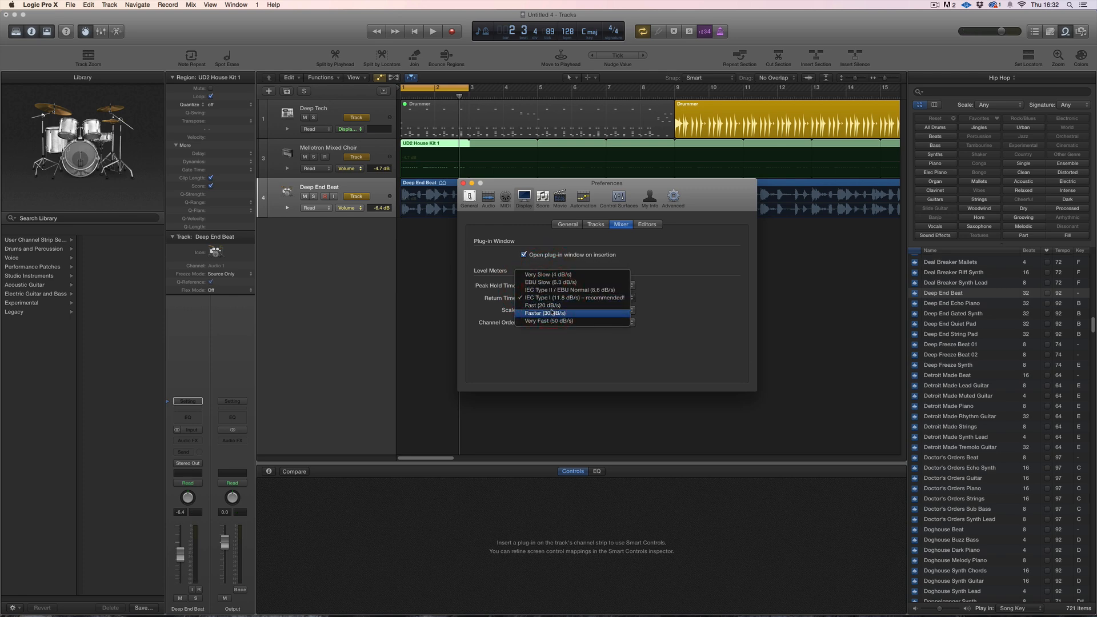
pyautogui.click(552, 321)
pyautogui.press('space')
pyautogui.press('space')
pyautogui.click(557, 298)
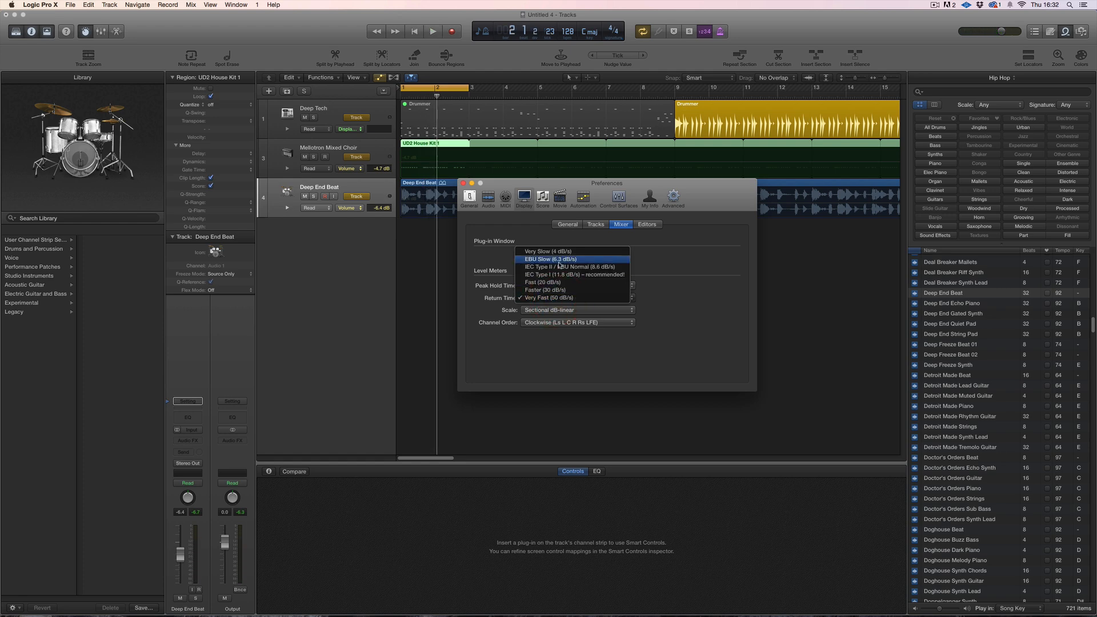
pyautogui.click(563, 276)
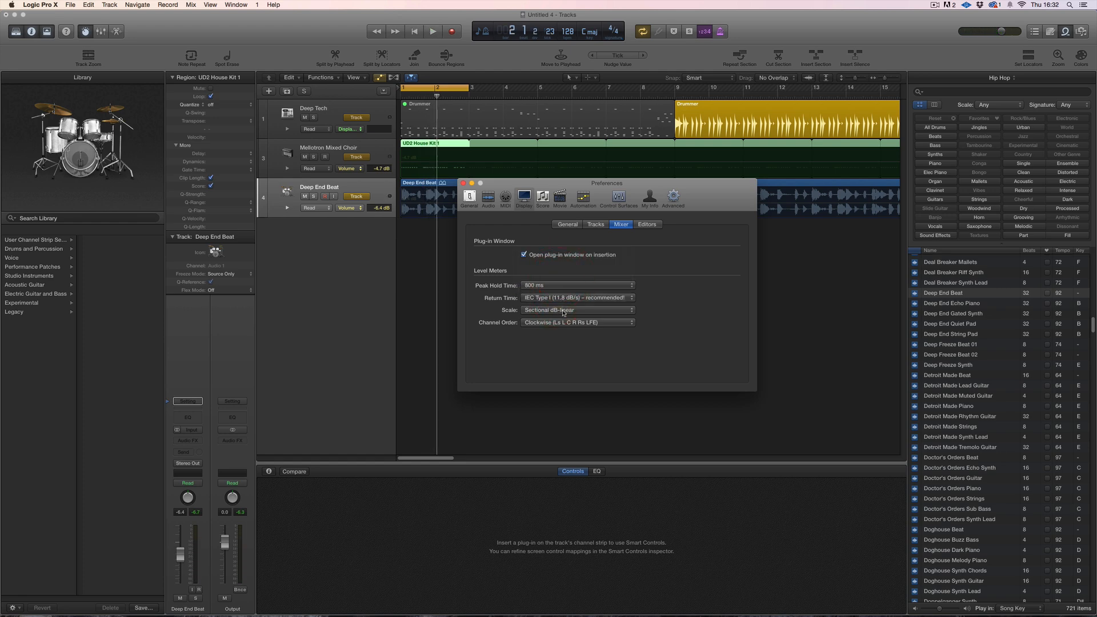
# Compare the Exponential and Sectional dB-linear level meter scales with playback, and leave the Scale set to Exponential.
pyautogui.click(564, 311)
pyautogui.click(556, 304)
pyautogui.click(555, 311)
pyautogui.click(552, 318)
pyautogui.press('space')
pyautogui.press('space')
pyautogui.click(552, 313)
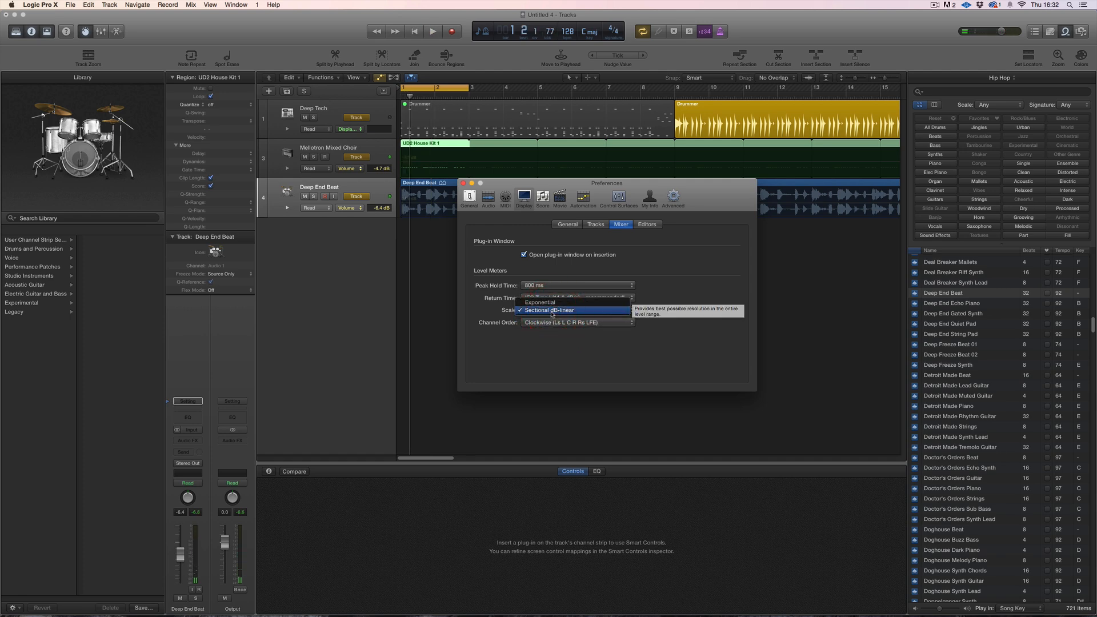
pyautogui.click(551, 302)
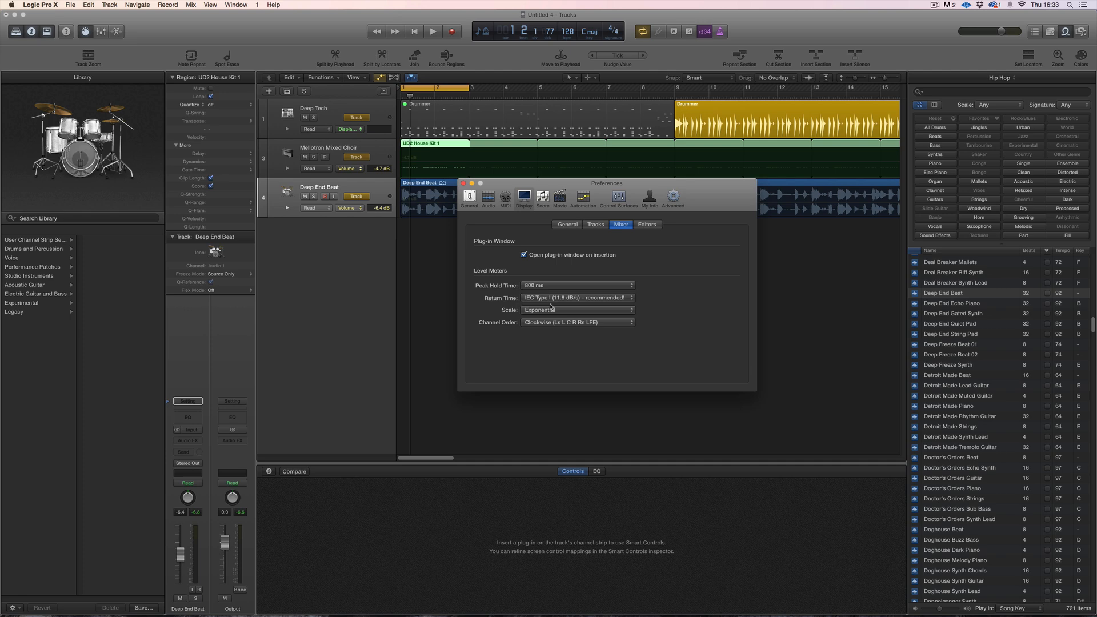
# Hide the Library and close the Preferences window.
pyautogui.click(16, 32)
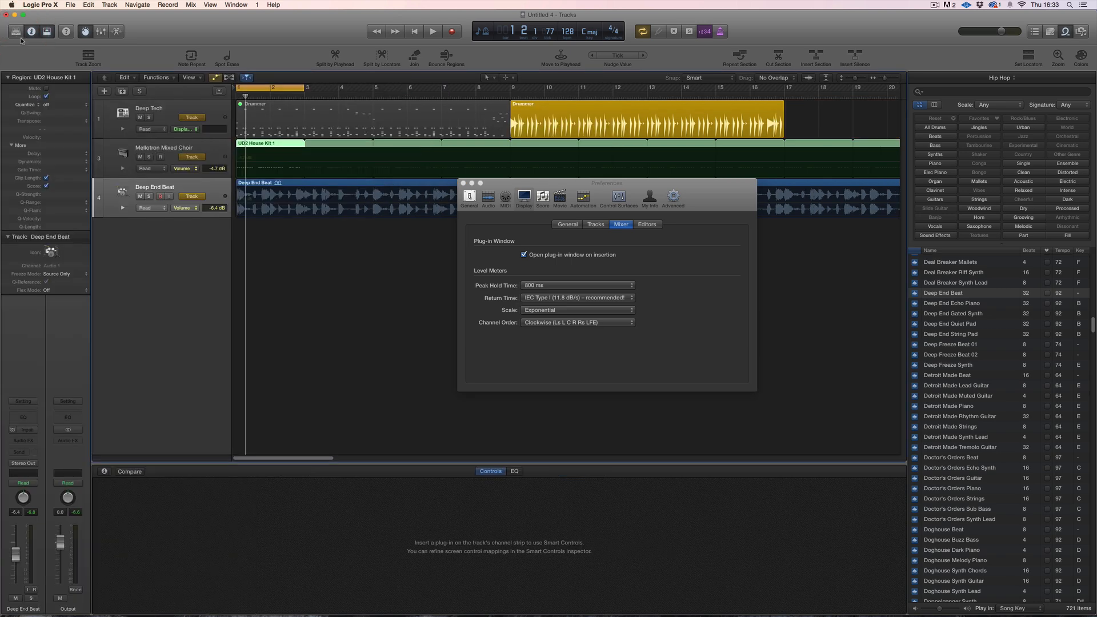
pyautogui.click(463, 184)
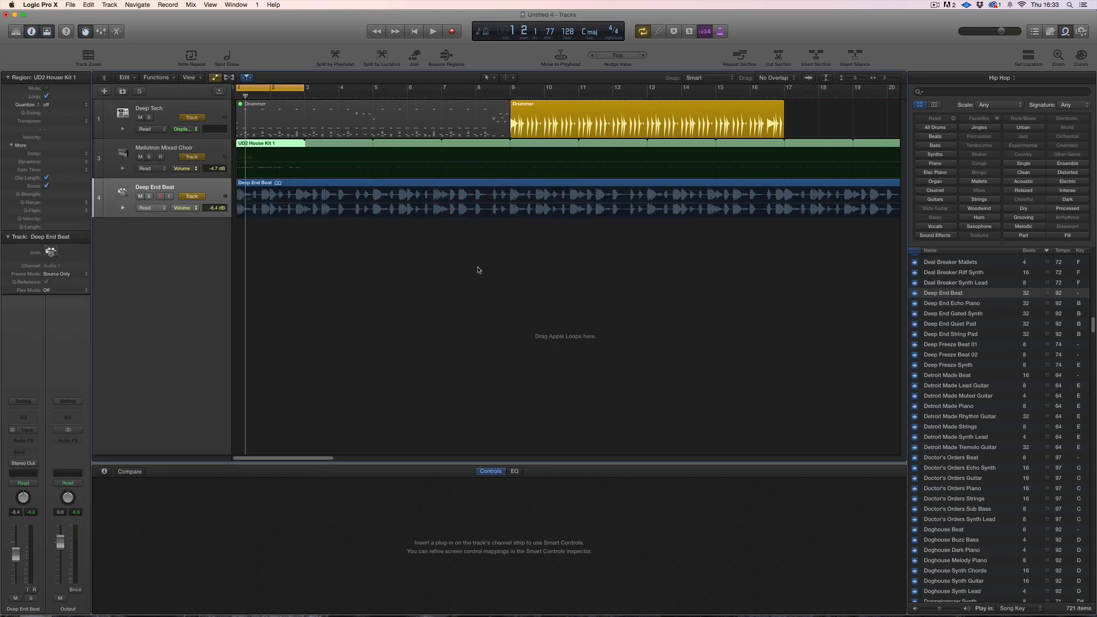
# Select the Deep End Beat track and zoom out the tracks area to show its entire region.
pyautogui.click(193, 188)
pyautogui.press('super+Left')
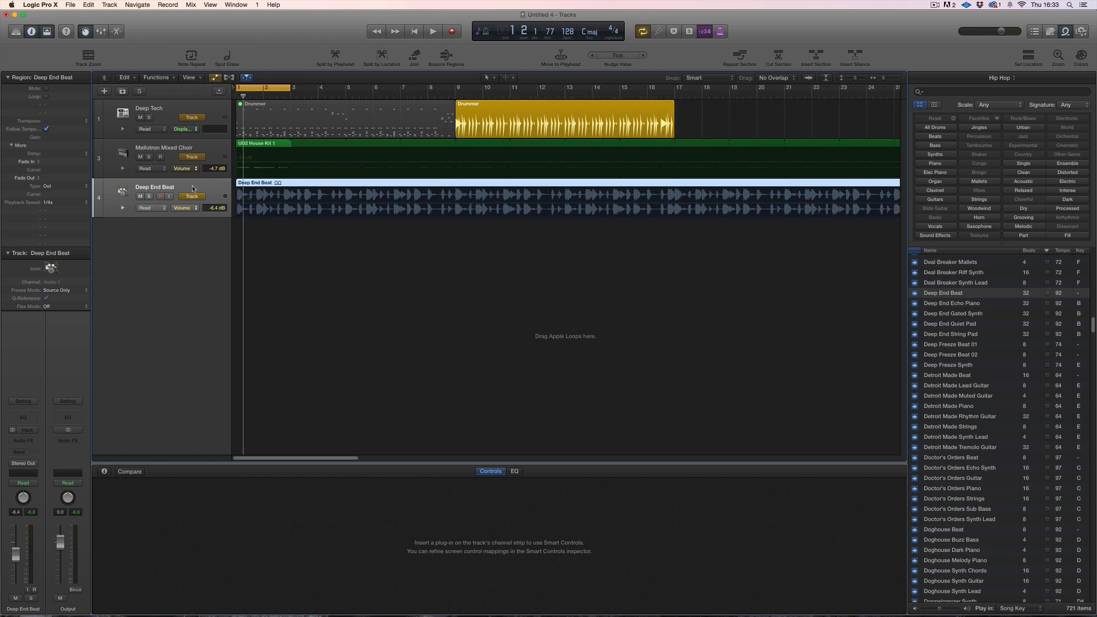
pyautogui.press('super+Left')
pyautogui.press('super+Up')
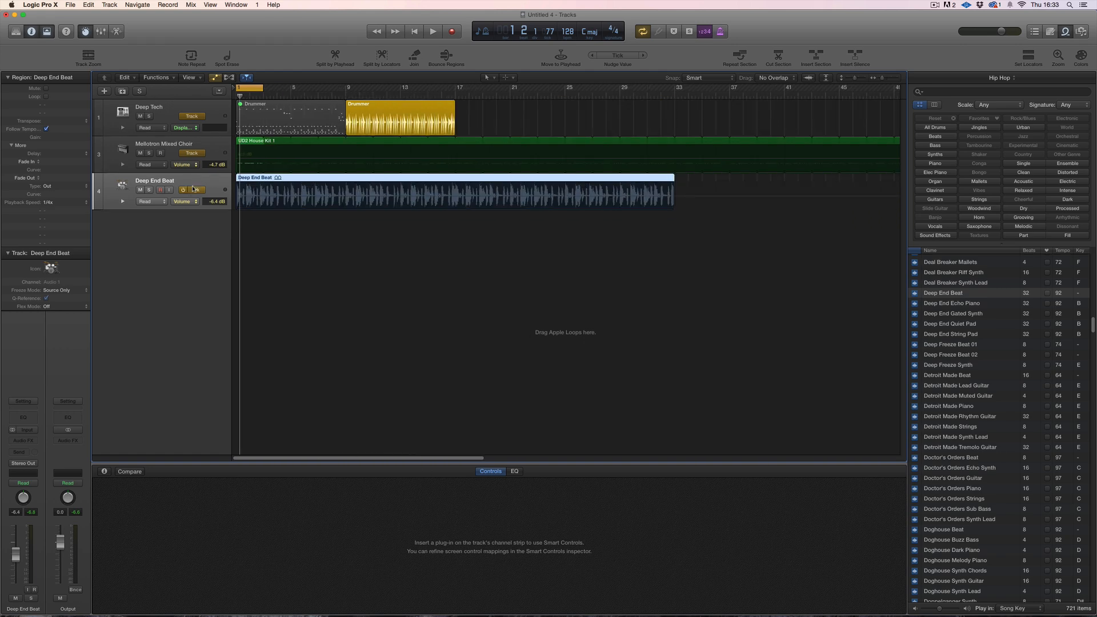